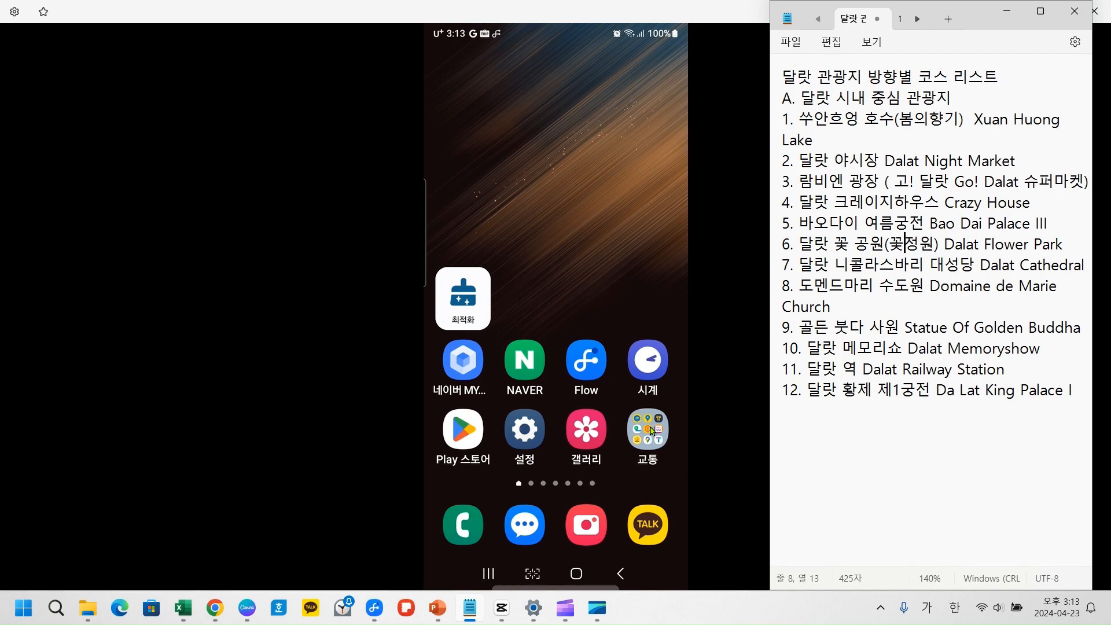
Step: Open Google Maps from the 교통 folder, clear the leftover 달랏 환전소 search, and close all running apps
left_click(651, 431)
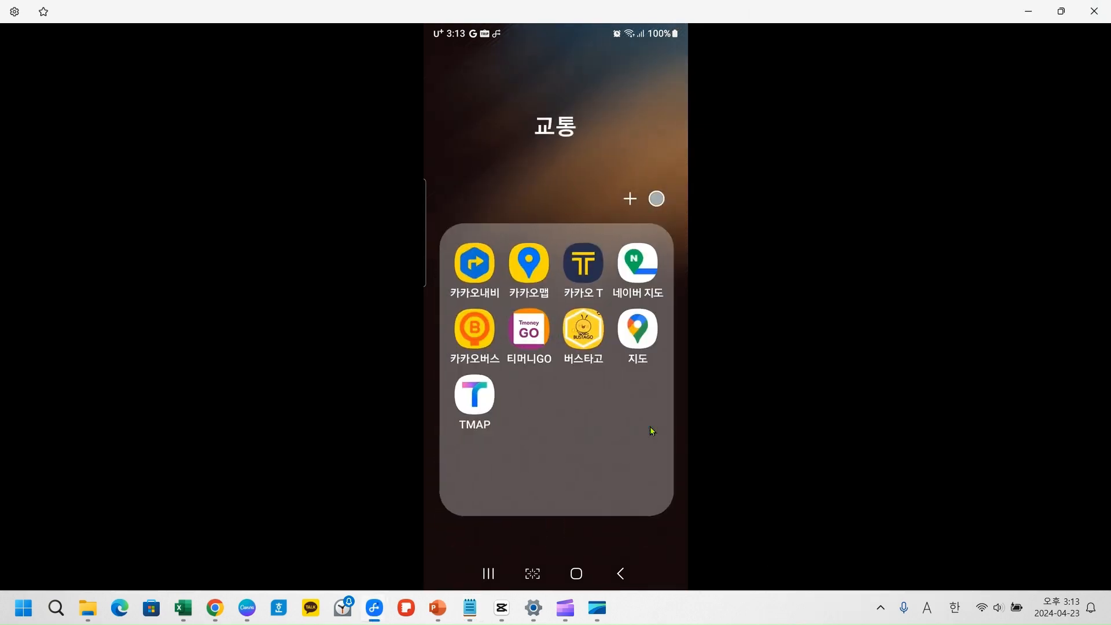
left_click(646, 330)
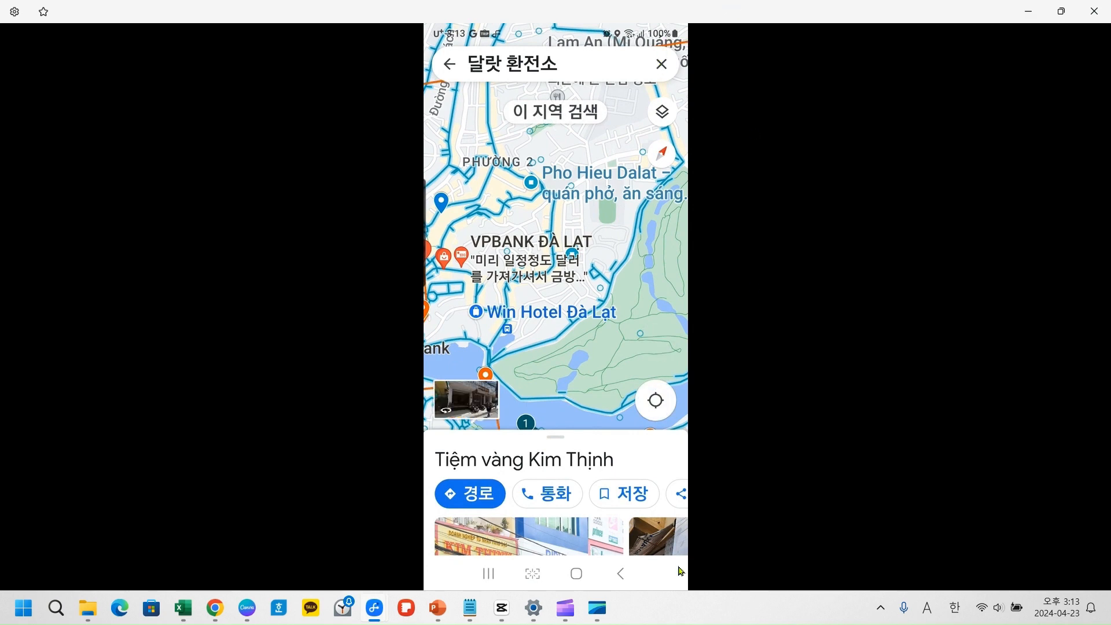
left_click(620, 573)
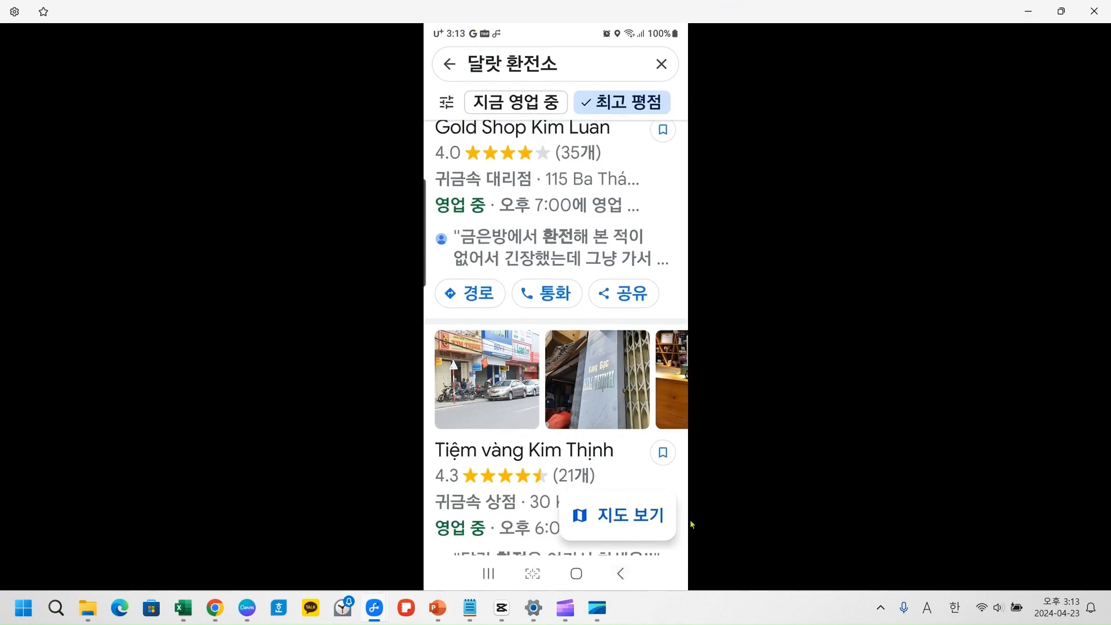
left_click(450, 60)
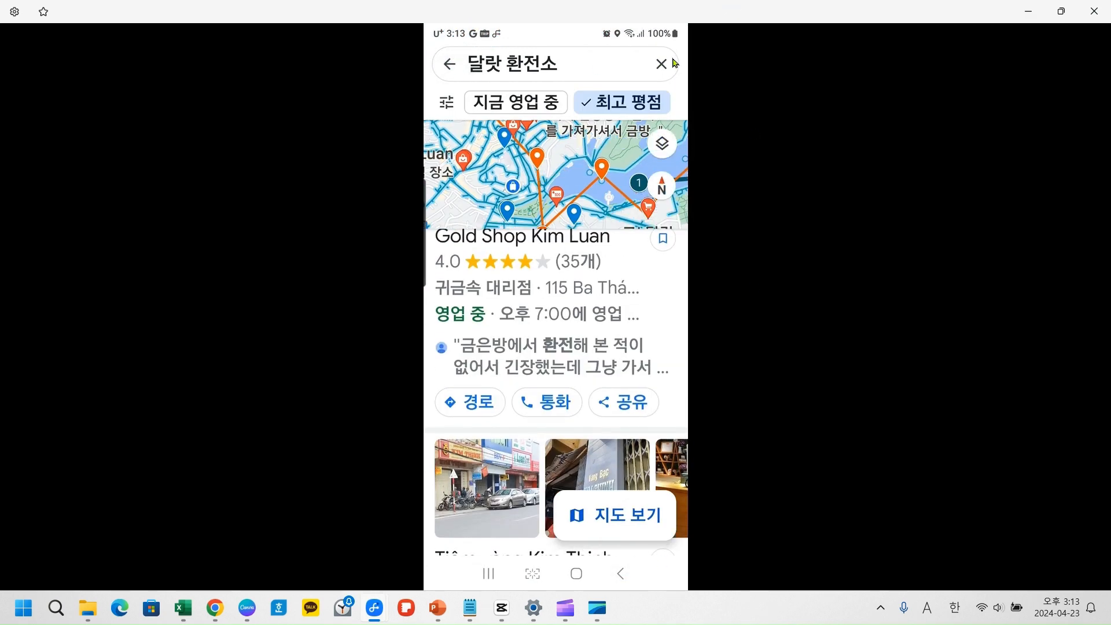
left_click(660, 65)
left_click(620, 573)
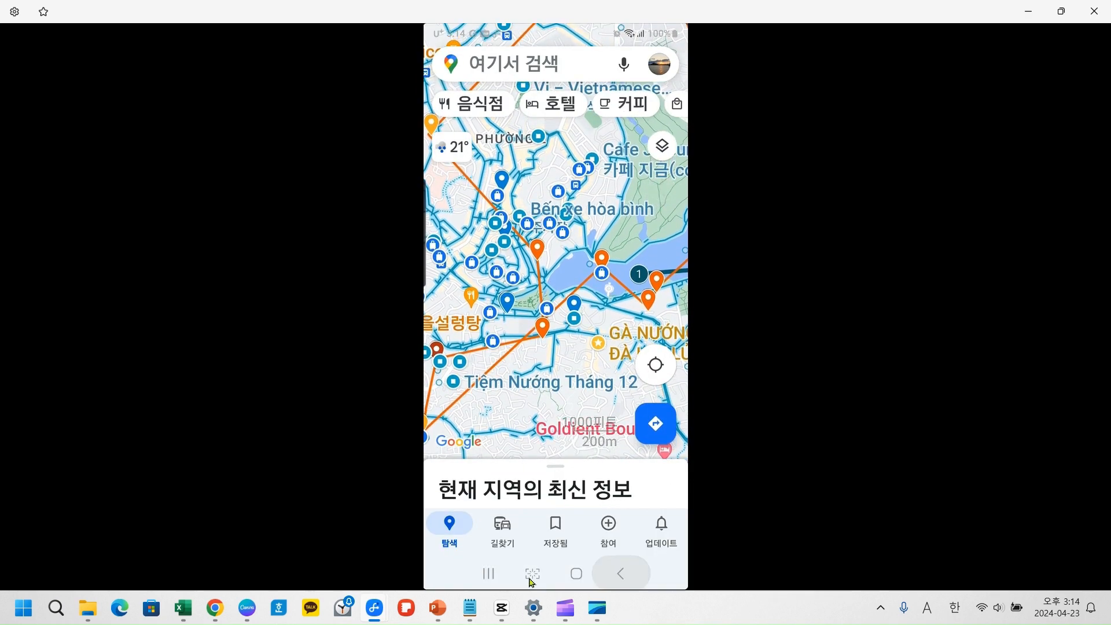
left_click(489, 573)
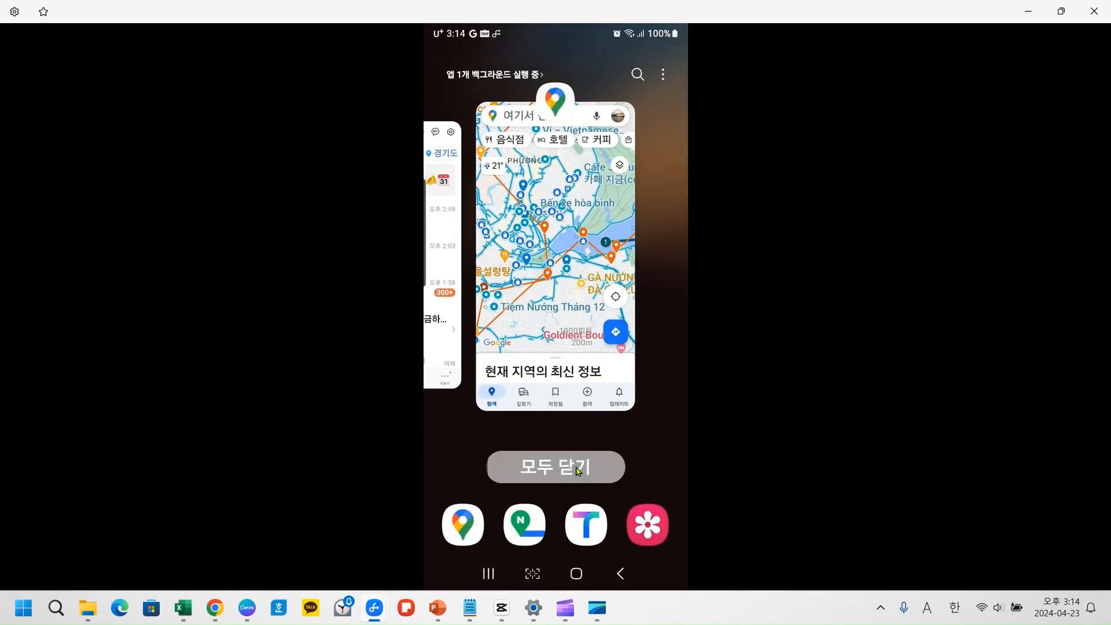
left_click(577, 468)
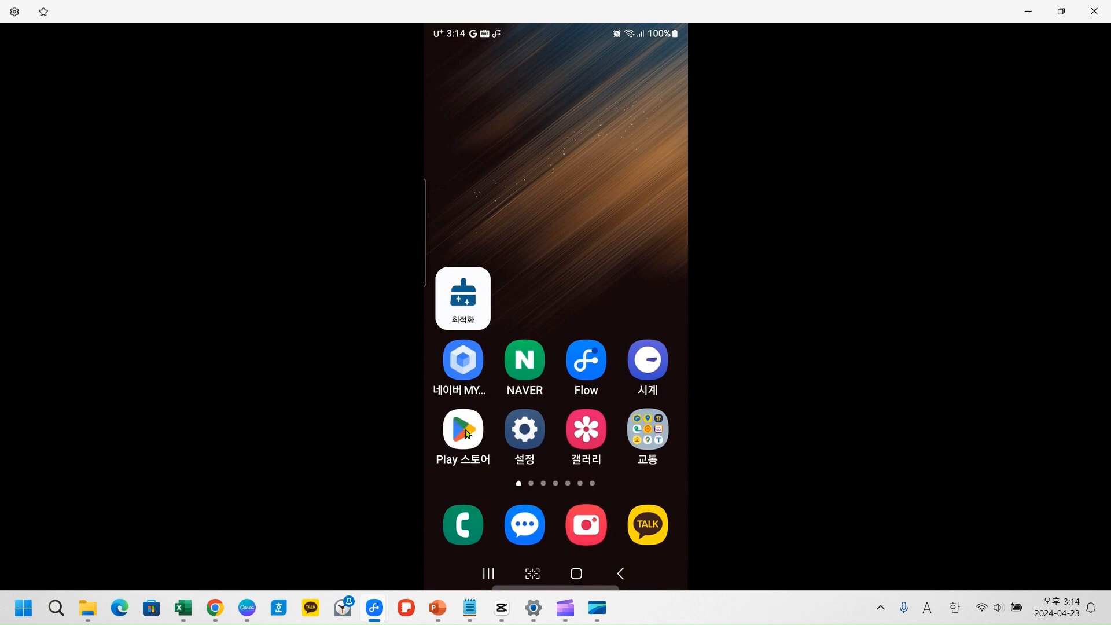
Step: Find Google 지도 in the Play Store using the recent search 구글지도 and open the app
left_click(466, 431)
left_click(536, 62)
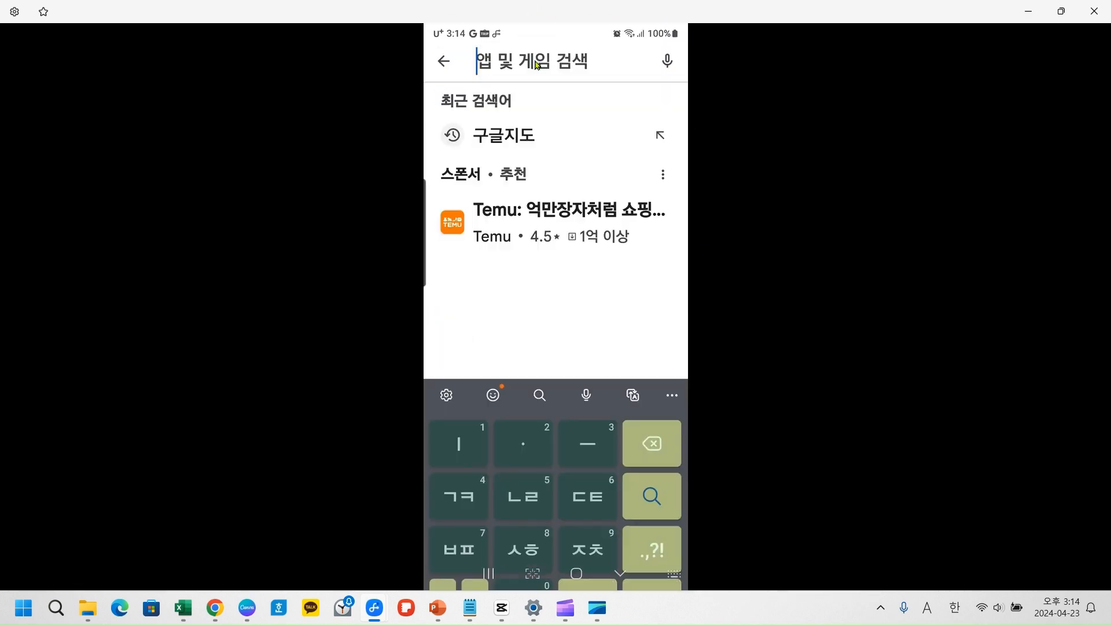
left_click(528, 134)
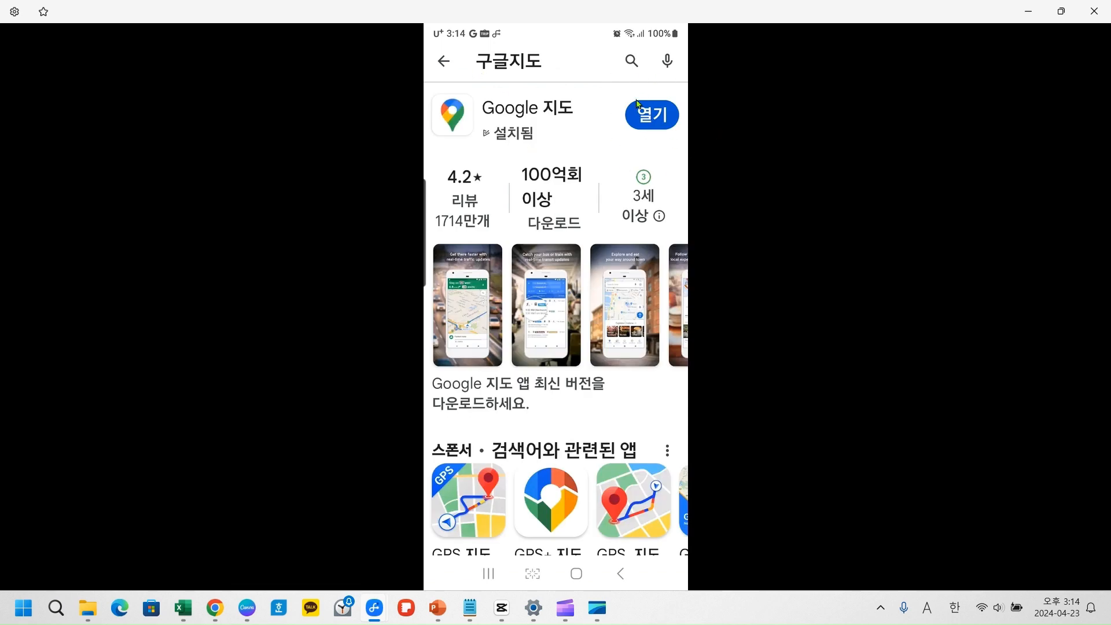
mouse_move(606, 88)
left_mouse_down()
mouse_move(616, 113)
mouse_move(697, 153)
left_mouse_up()
key("Escape")
left_click_drag(605, 88, 686, 143)
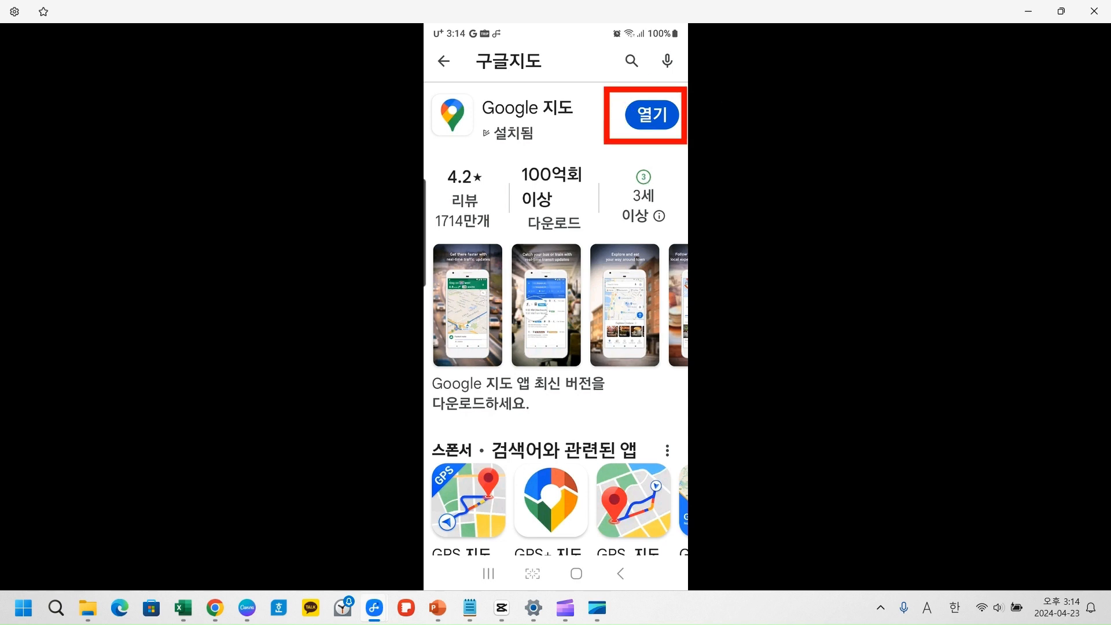
key("Escape")
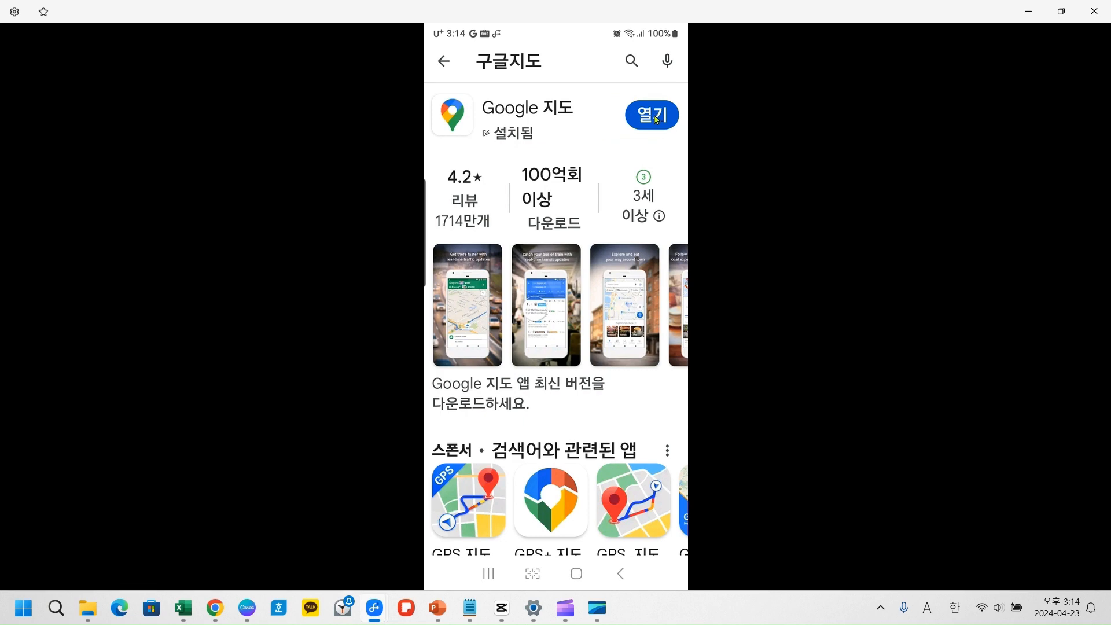
left_click(656, 120)
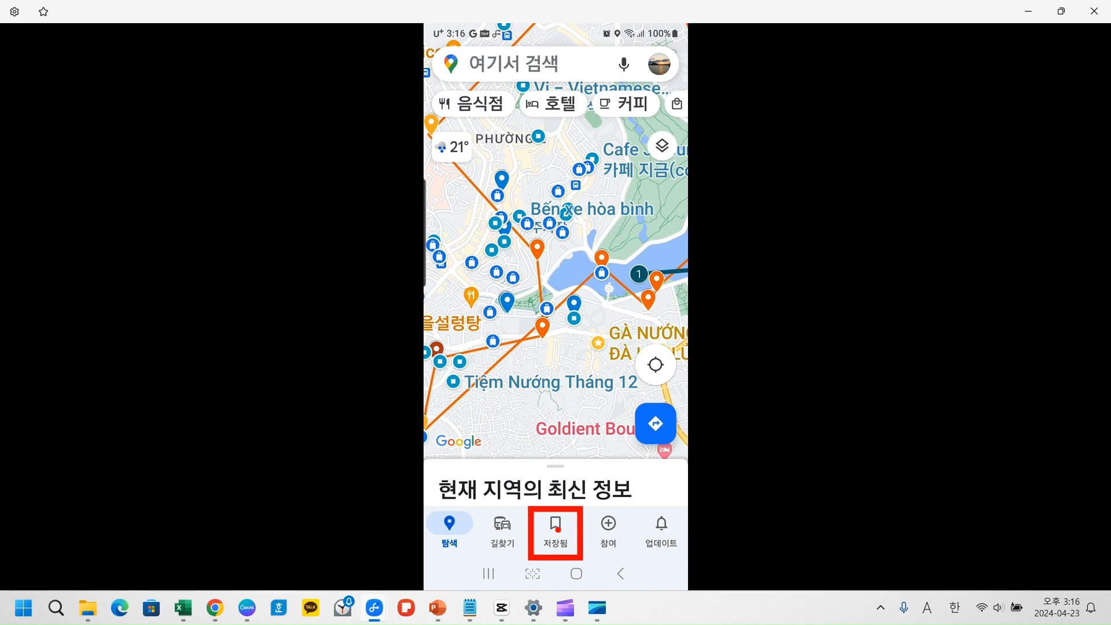
Step: Review all the lists under 내 목록 in the saved places and start a new list
left_click(555, 528)
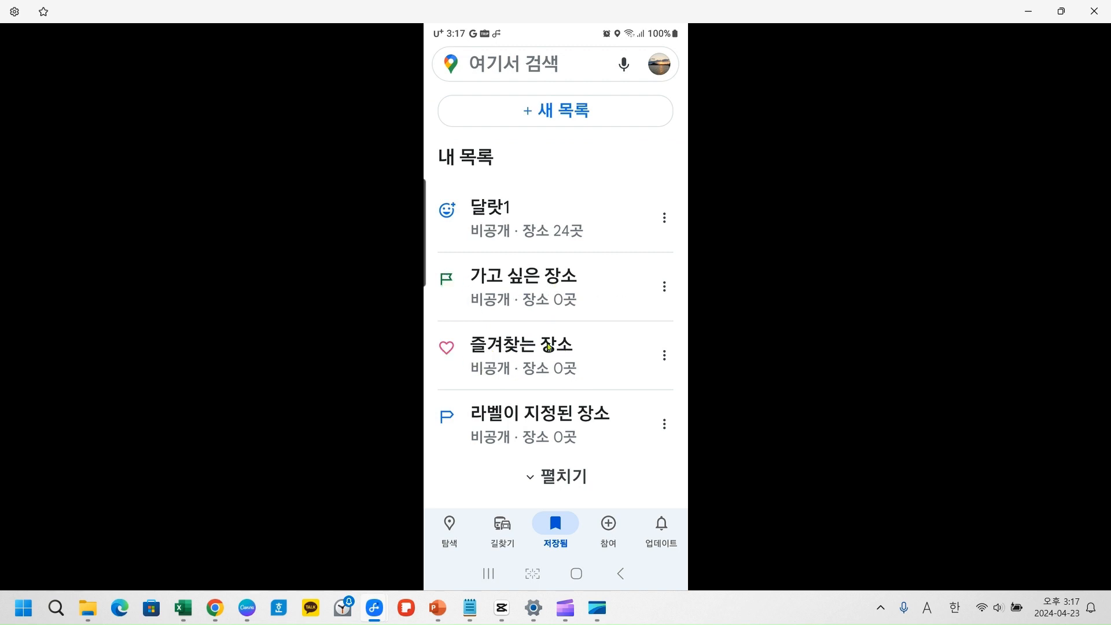
left_click(569, 471)
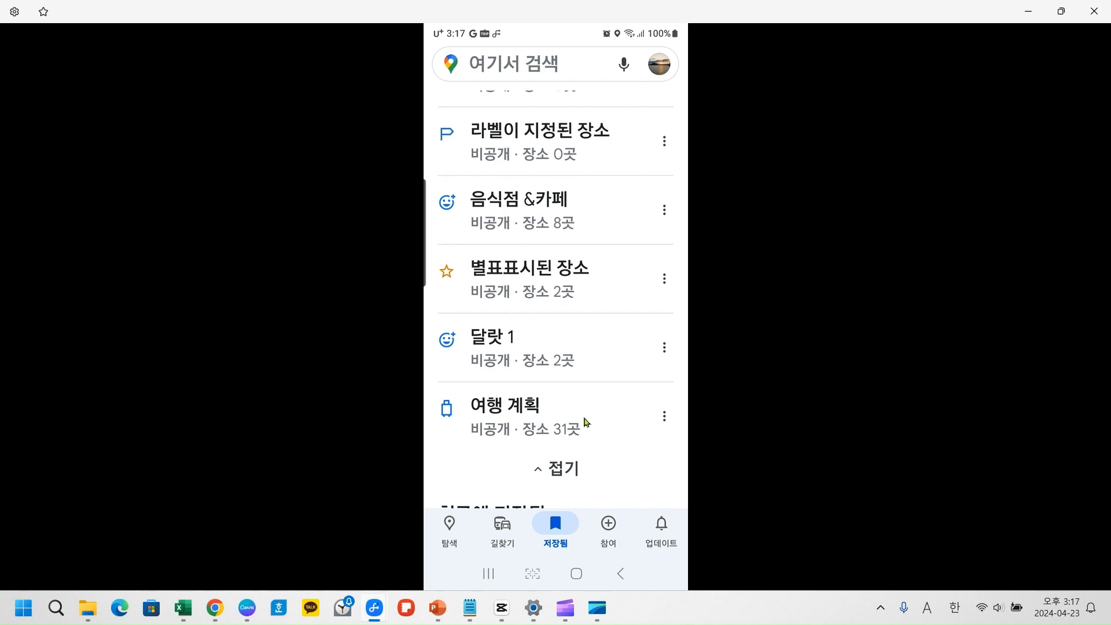
scroll(586, 421, "down", 3)
scroll(587, 423, "up", 5)
scroll(602, 290, "up", 3)
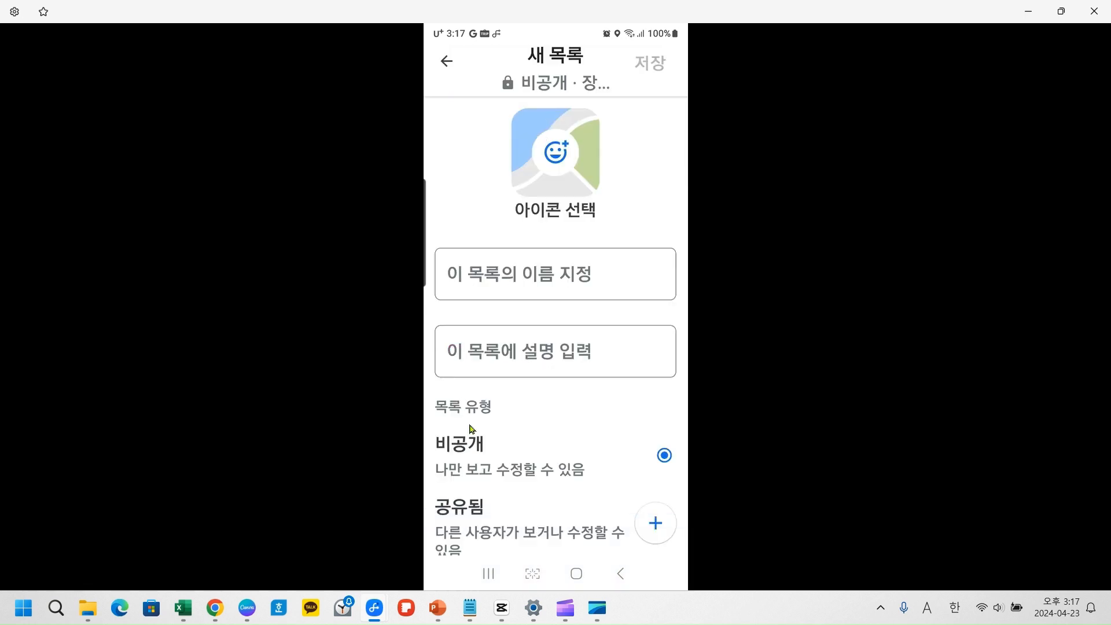
Step: Give the new list the disguised-face emoji as its icon and name it 달랏연습용
left_click(557, 153)
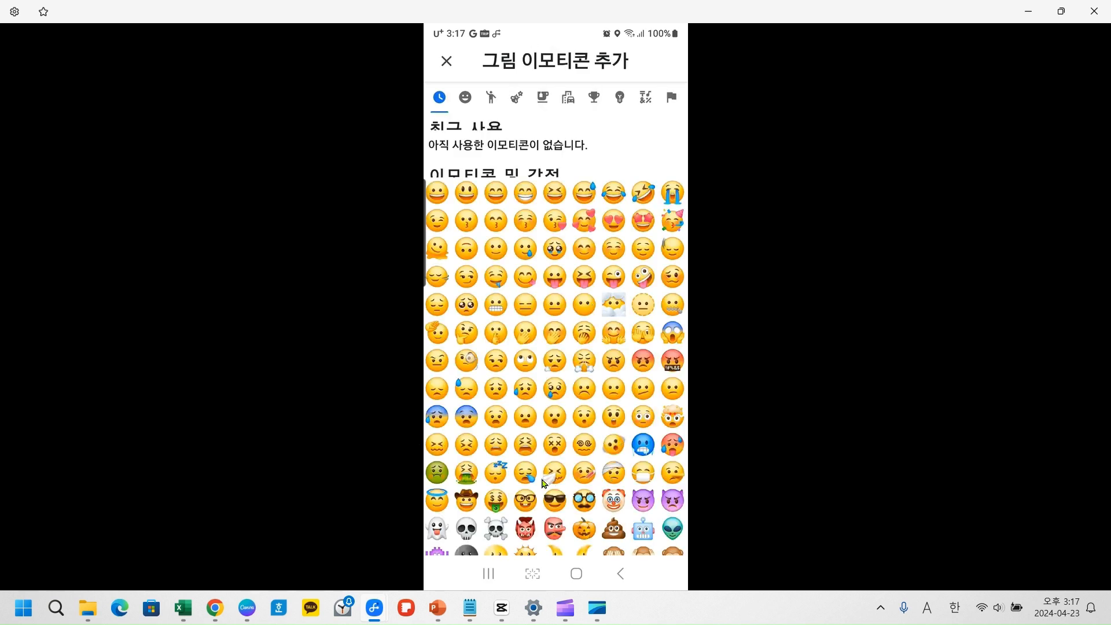
left_click(584, 502)
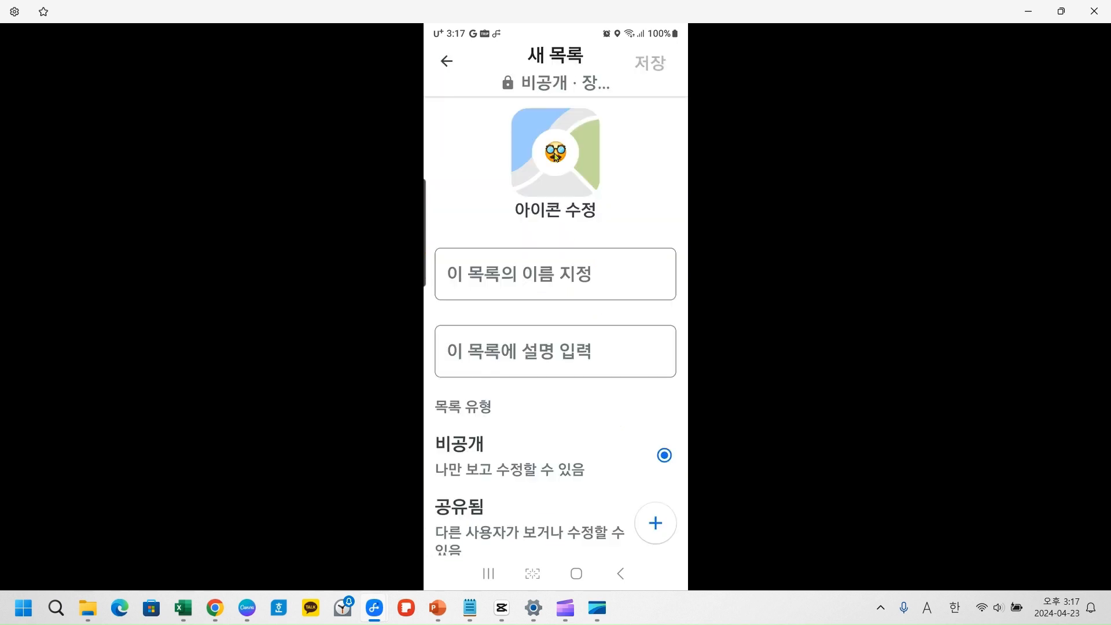
left_click(519, 284)
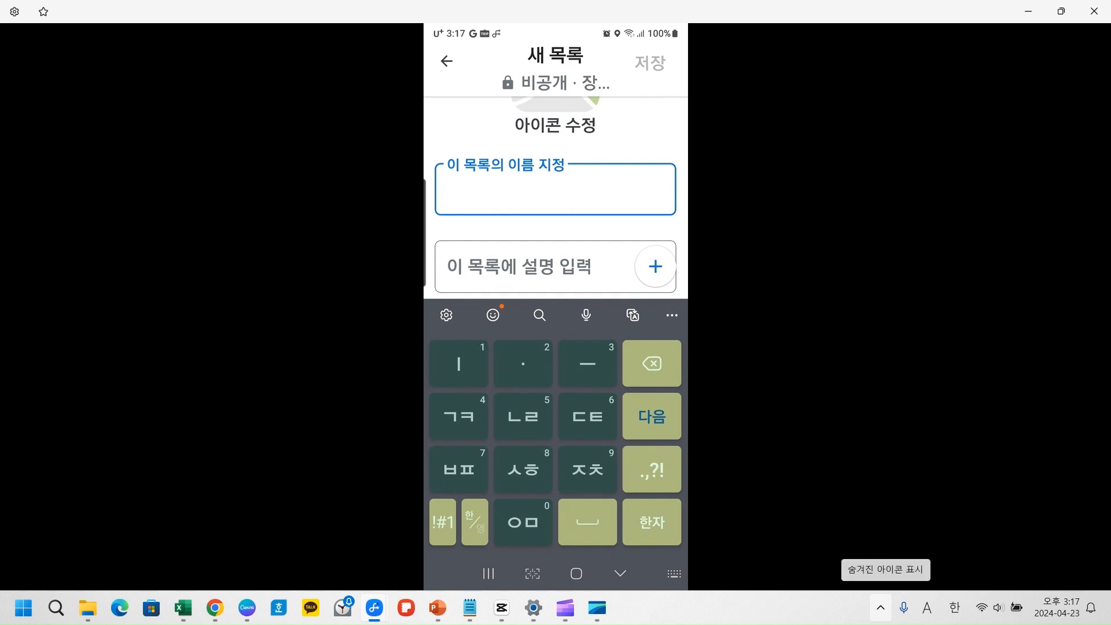
key("Hangul")
type("ek")
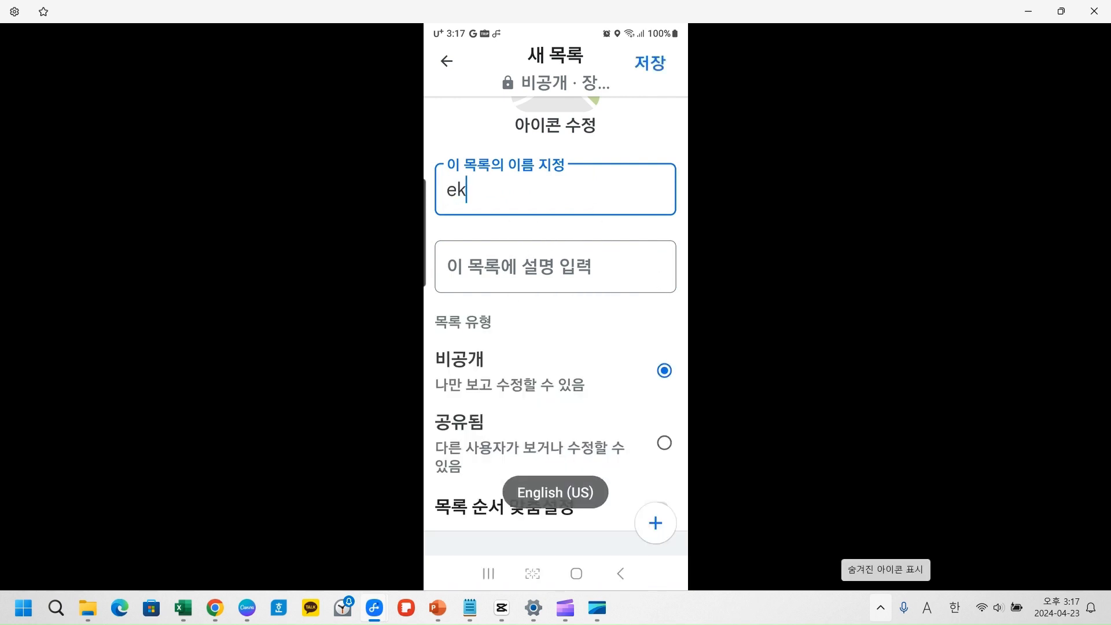
key("BackSpace")
key("BackSpace")
key("Hangul")
type("달라")
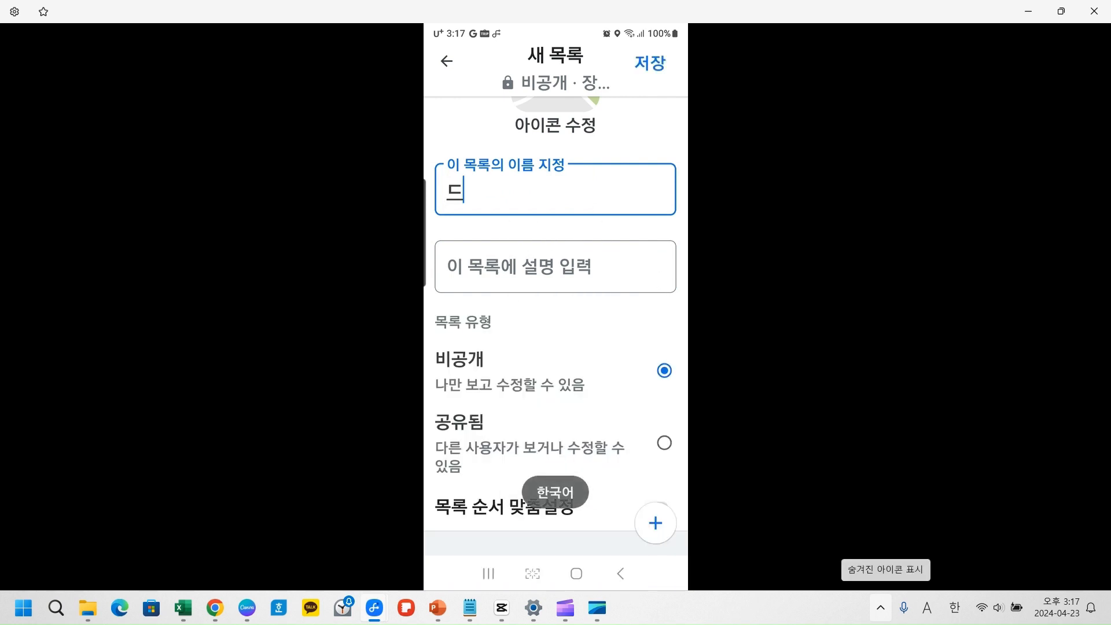
type("ㅅ연습")
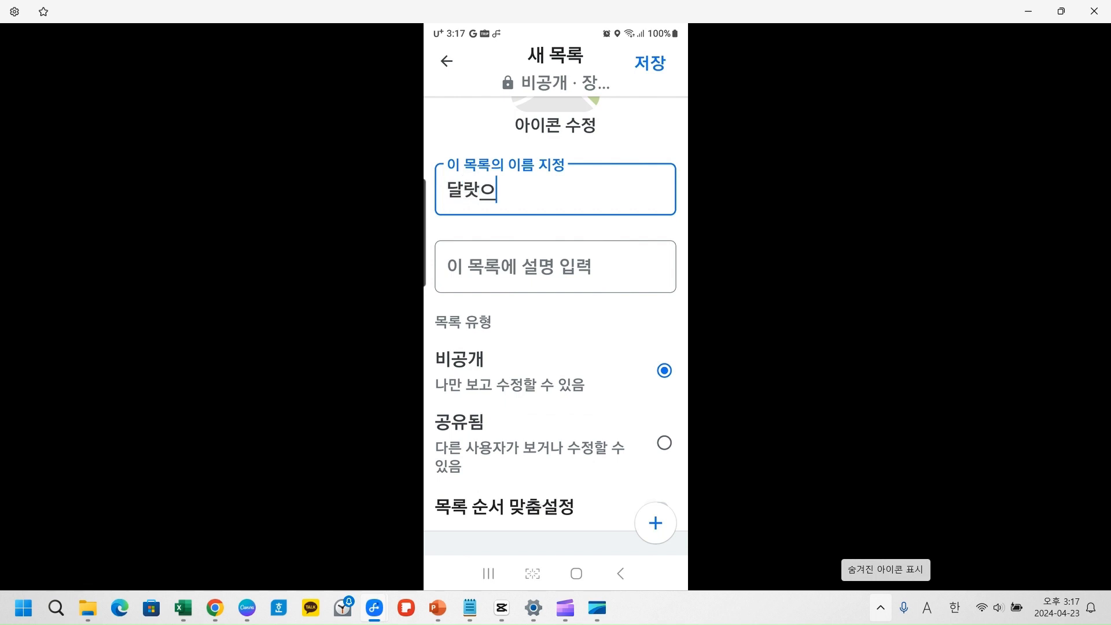
type("용")
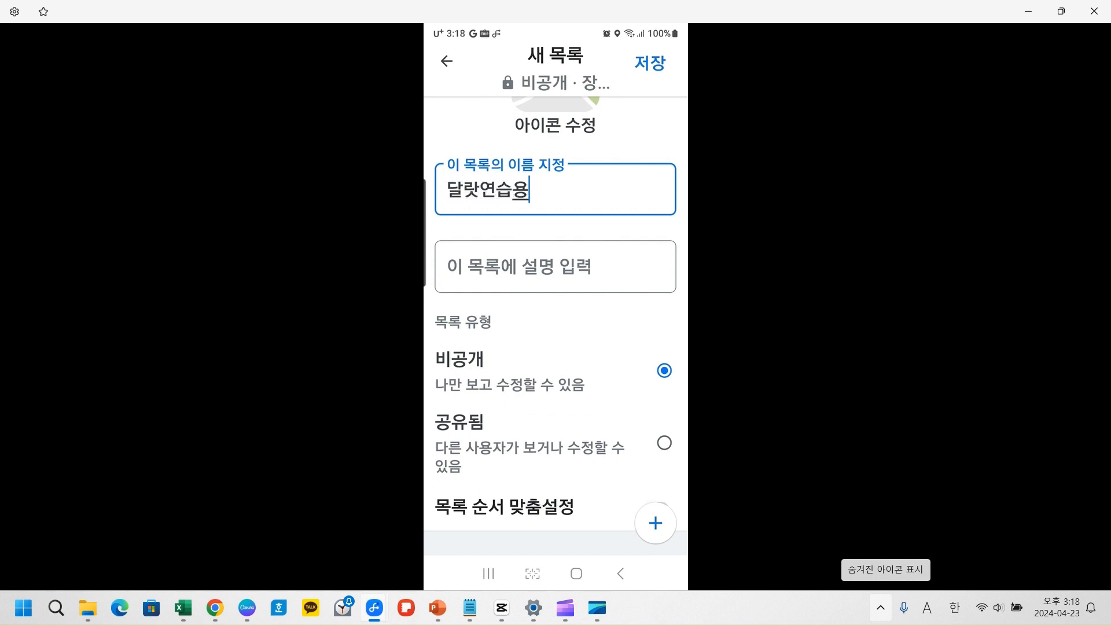
Step: Enter 달랏여행일정연습 as the description of the new list
left_click(570, 273)
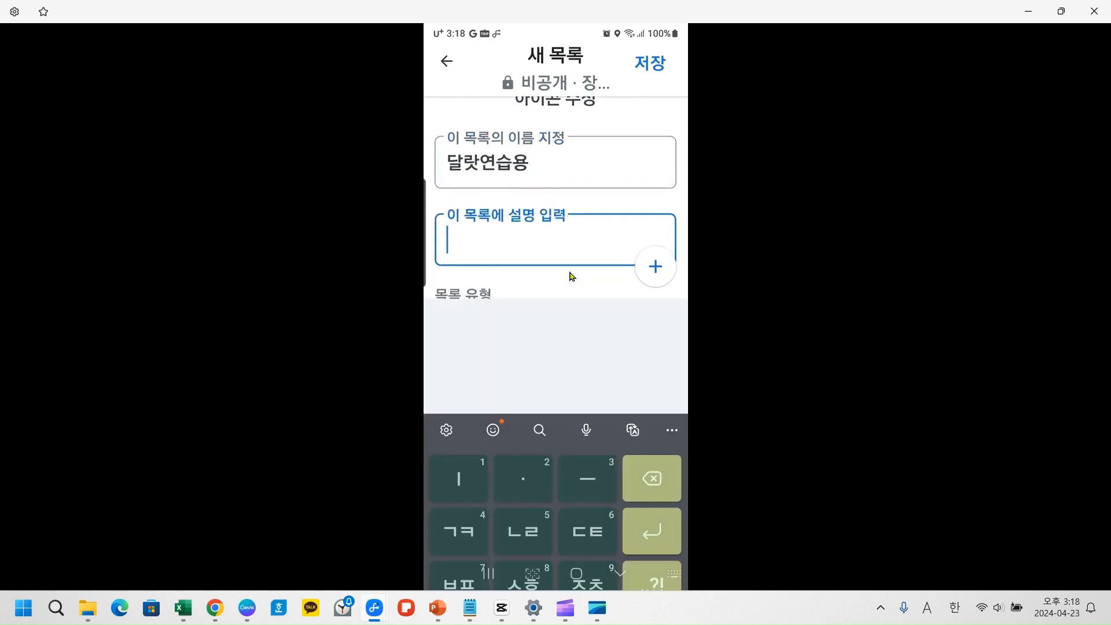
type("달랏고")
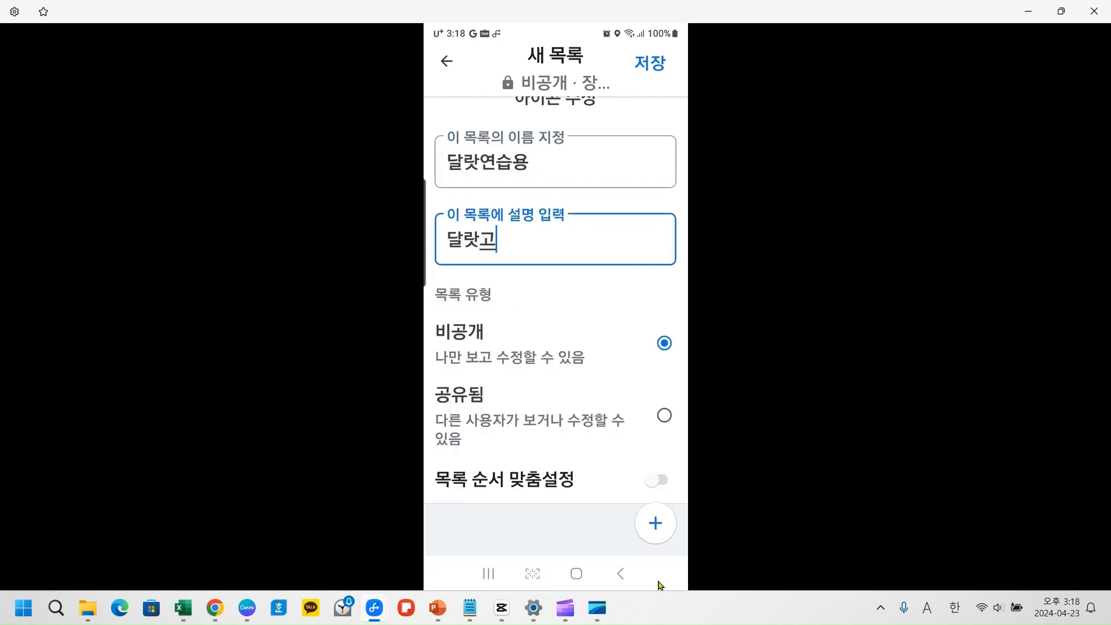
key("BackSpace")
type("여해ㅇㅇㅇ")
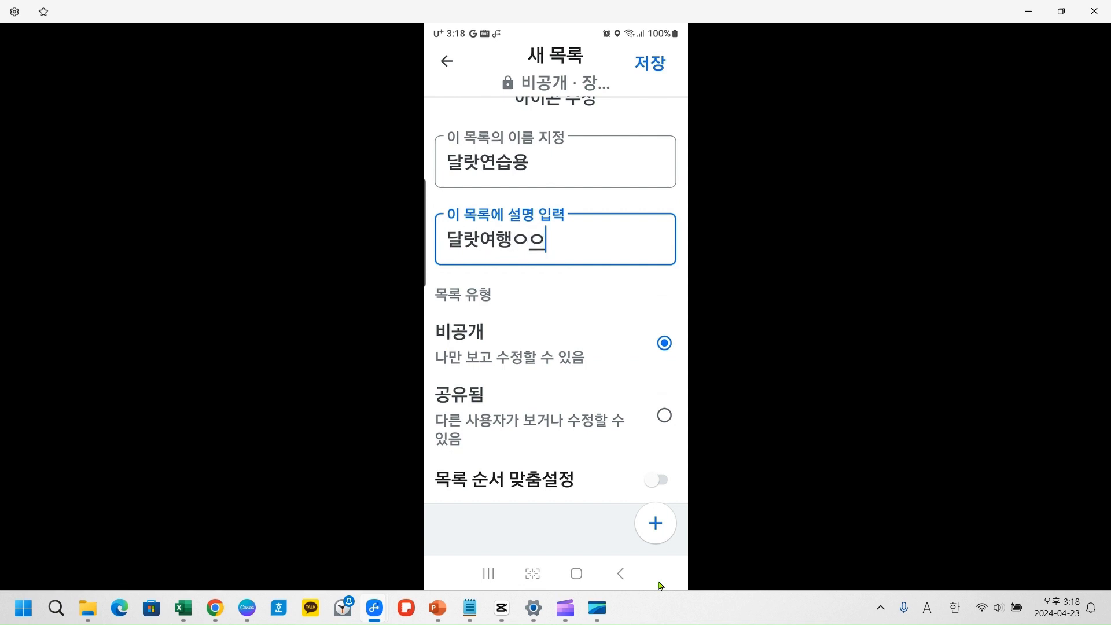
key("BackSpace")
key("BackSpace")
type("일정연습")
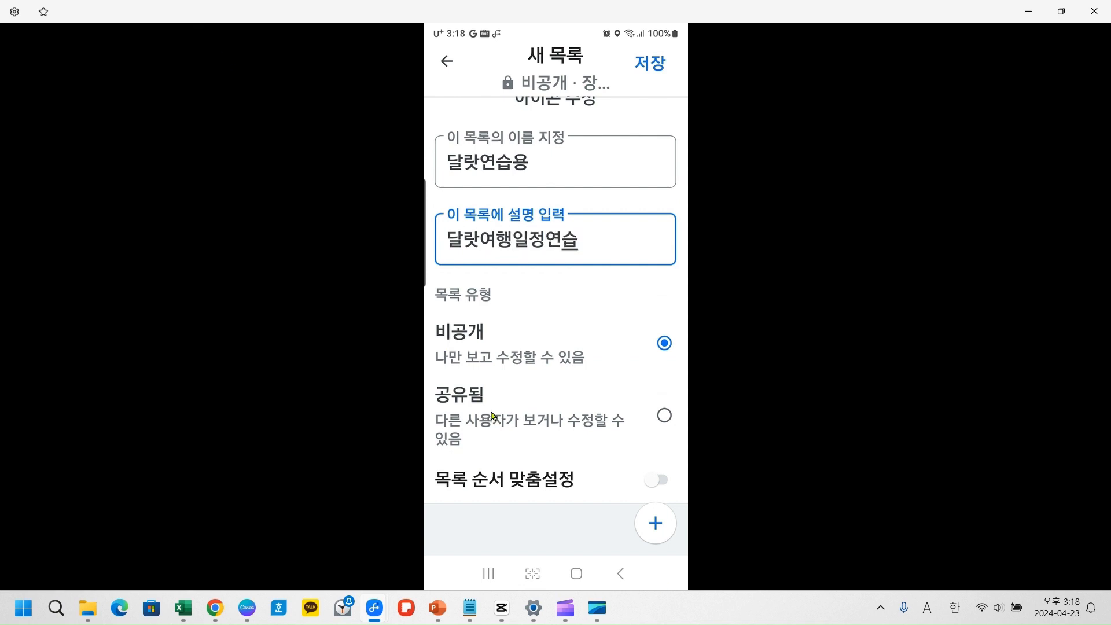
Step: Try the 목록 순서 맞춤설정 option by switching it on and back off
left_click_drag(425, 304, 693, 381)
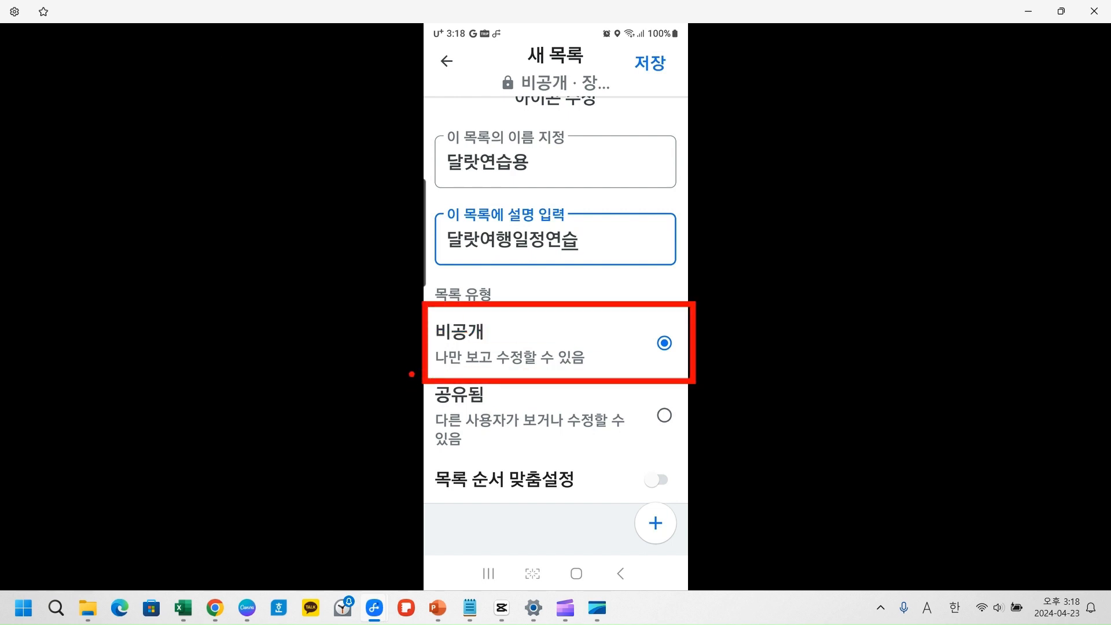
left_click_drag(410, 366, 722, 462)
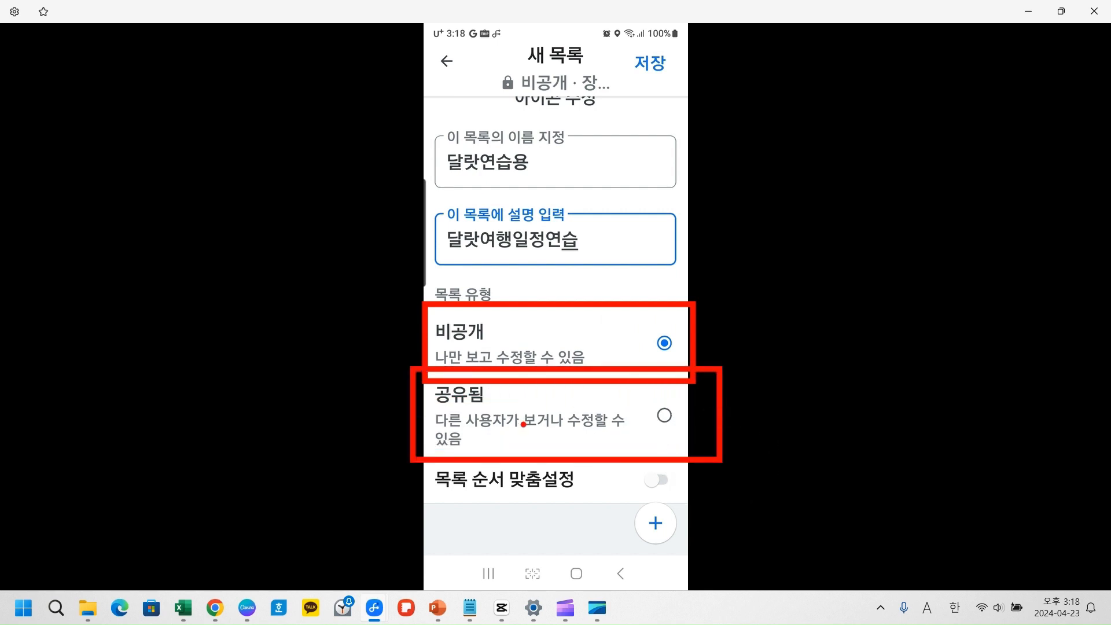
key("Escape")
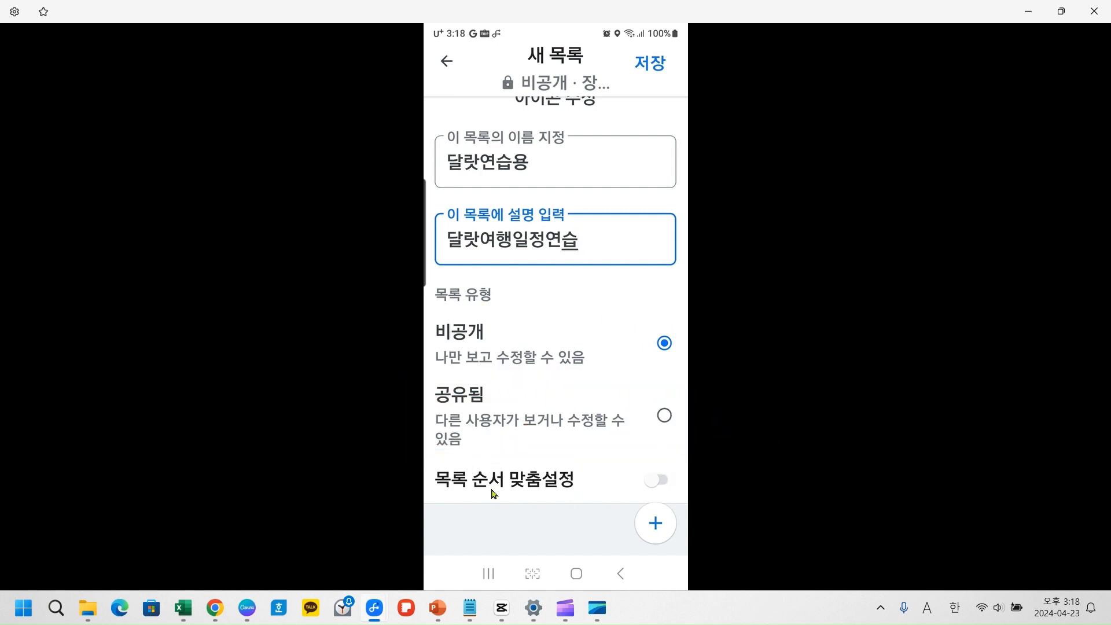
left_click(663, 486)
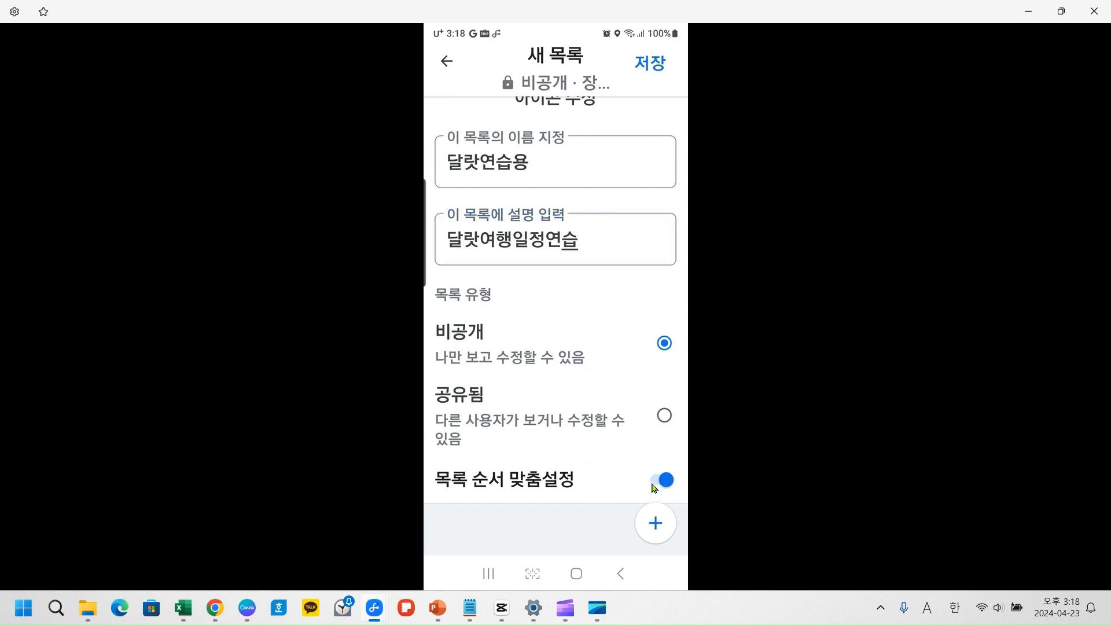
left_click(652, 485)
Step: Add 달랏 야시장 as the first place in the new list by searching for 달랏
left_click(643, 525)
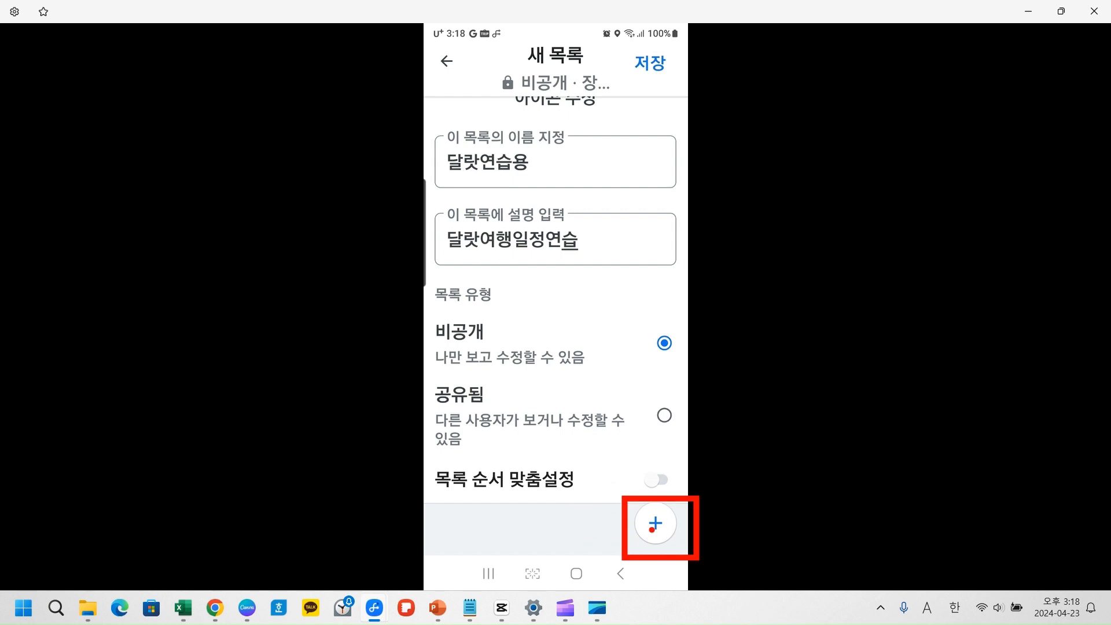
left_click(660, 528)
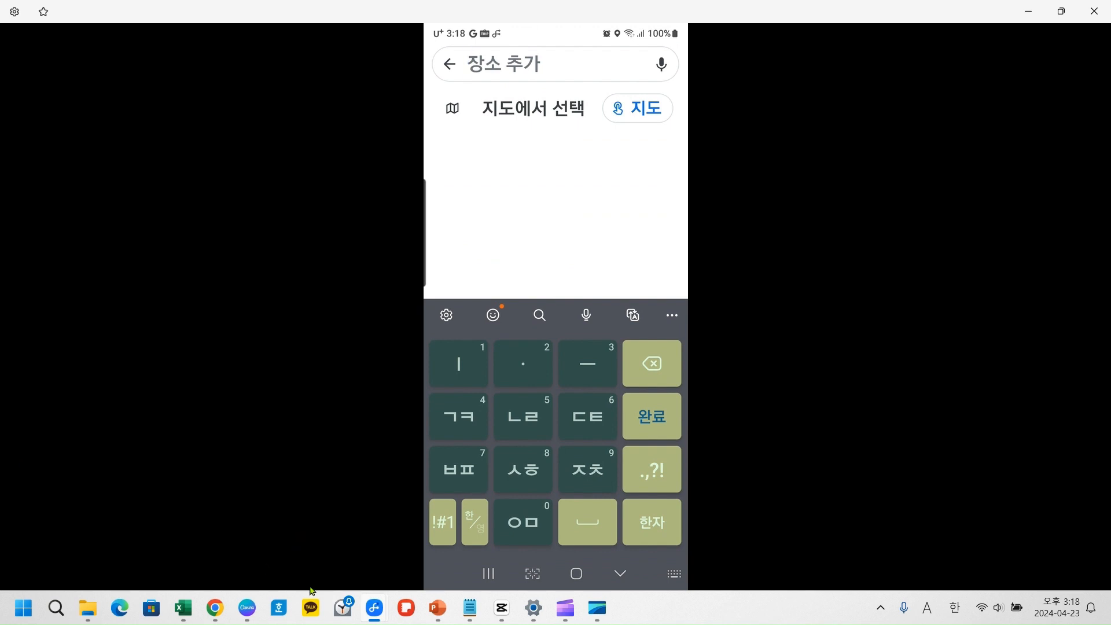
mouse_move(484, 615)
type("달")
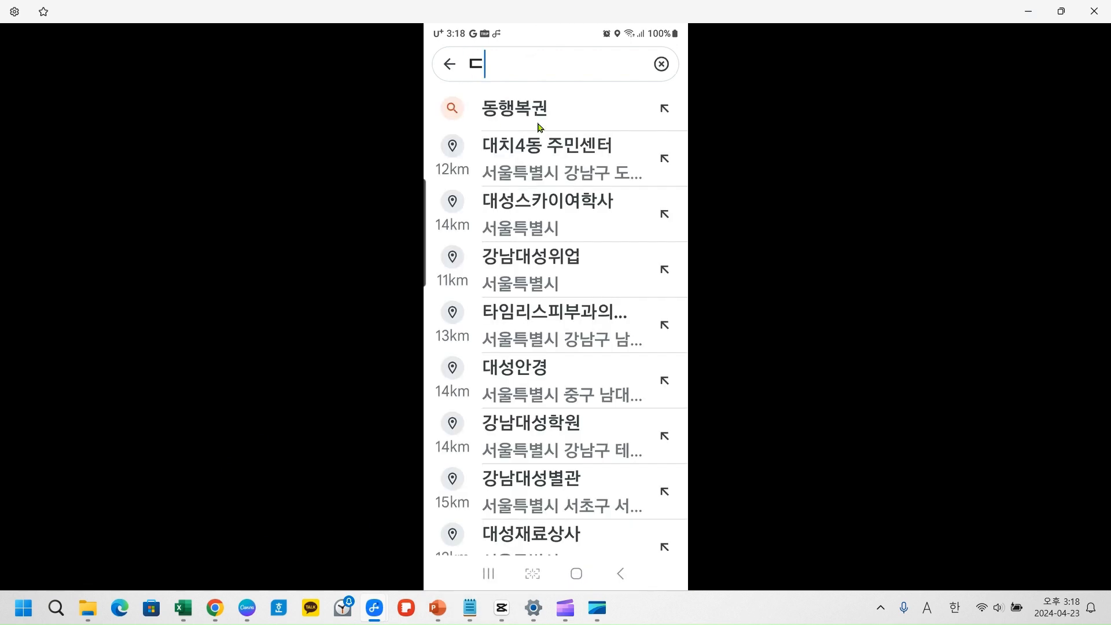
type("랏 ㅇ")
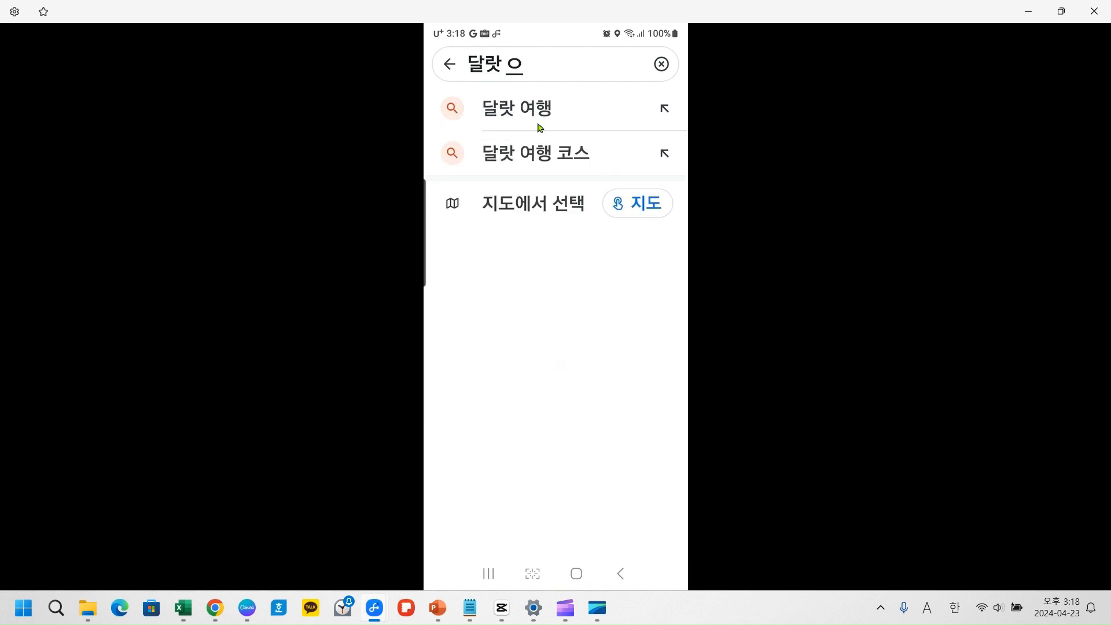
key("BackSpace")
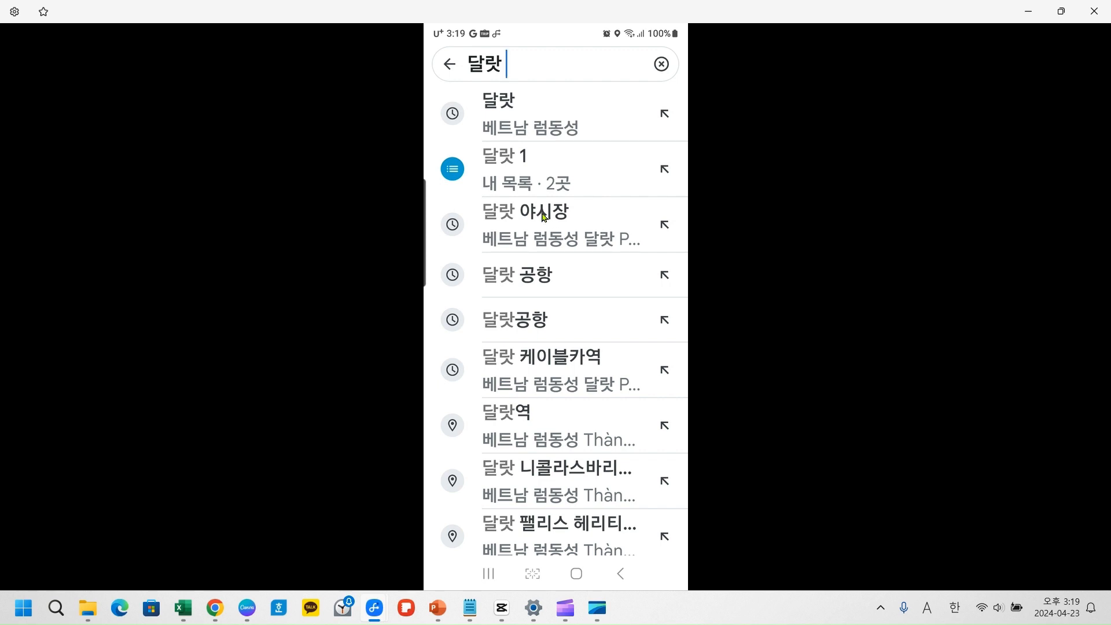
left_click(544, 218)
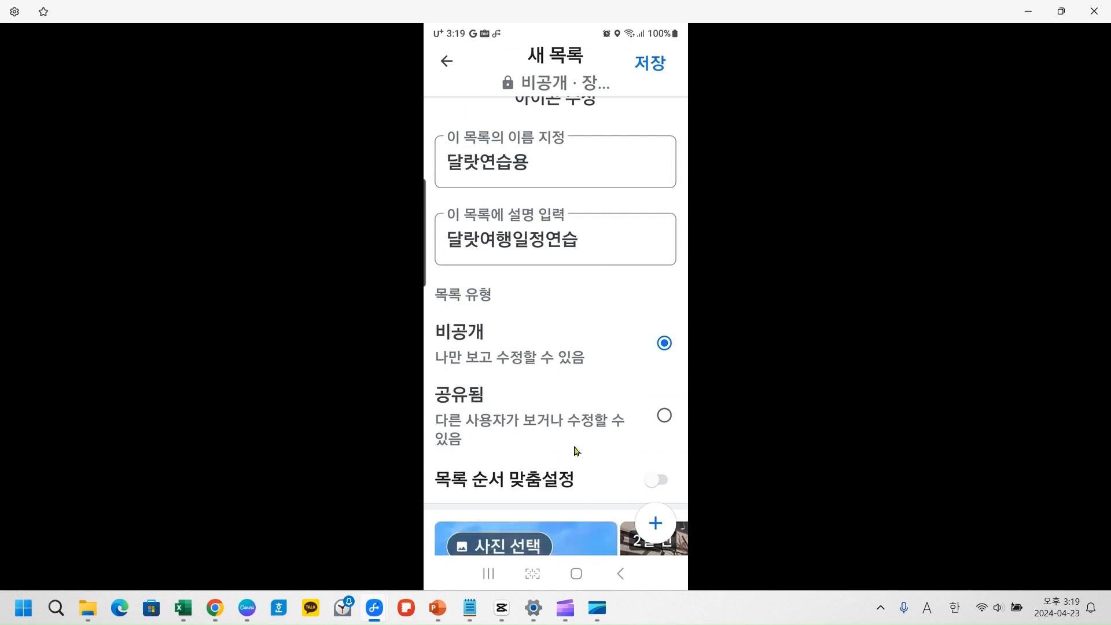
Step: Browse the photos of 달랏 야시장 in the new list through to 모두 보기 and back
scroll(575, 450, "down", 1)
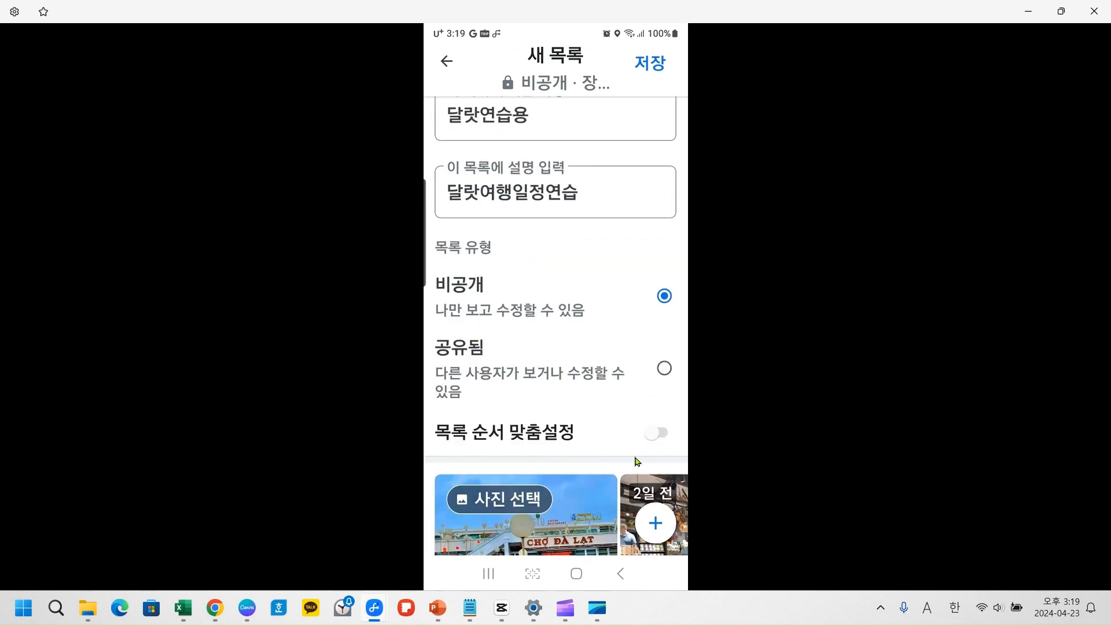
scroll(636, 461, "down", 1)
scroll(544, 480, "down", 1)
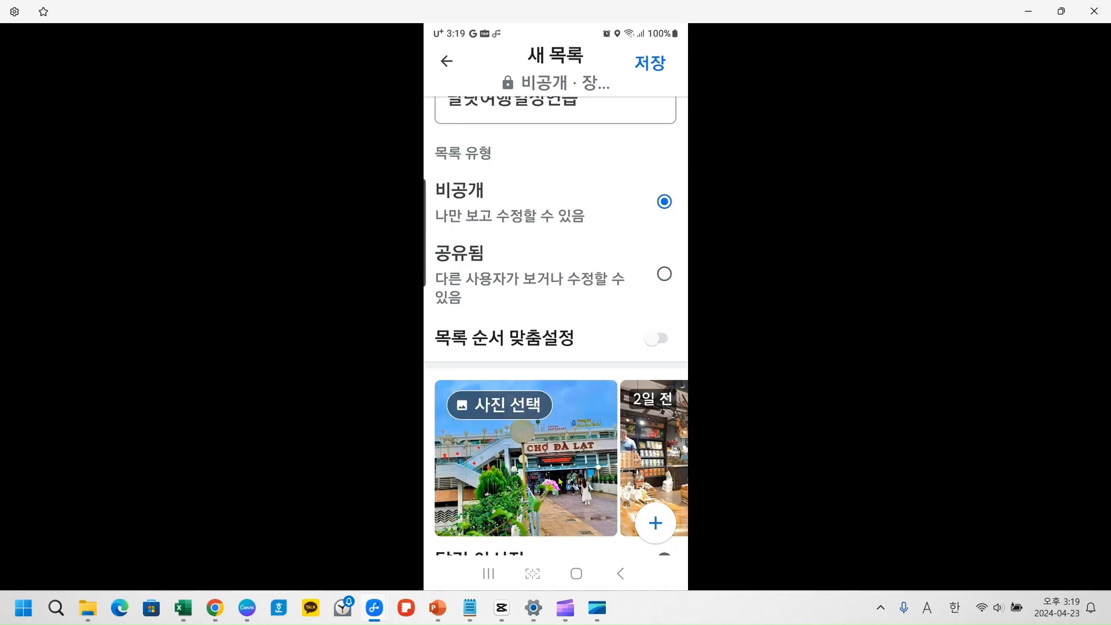
scroll(652, 464, "down", 2)
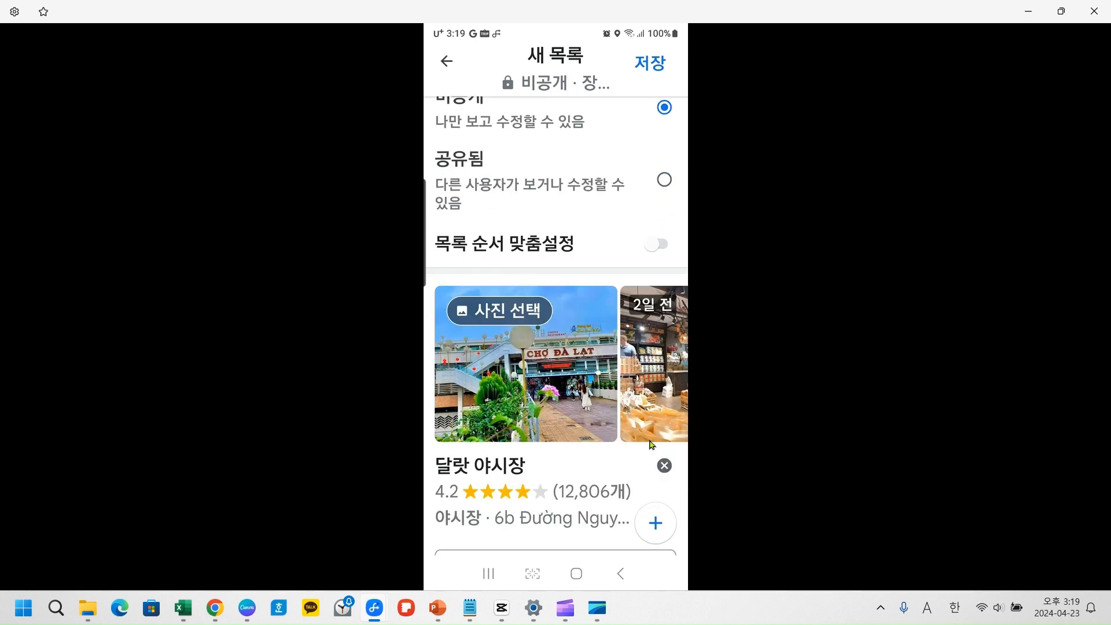
left_click_drag(646, 395, 428, 396)
left_click_drag(640, 385, 402, 407)
left_click_drag(651, 399, 405, 394)
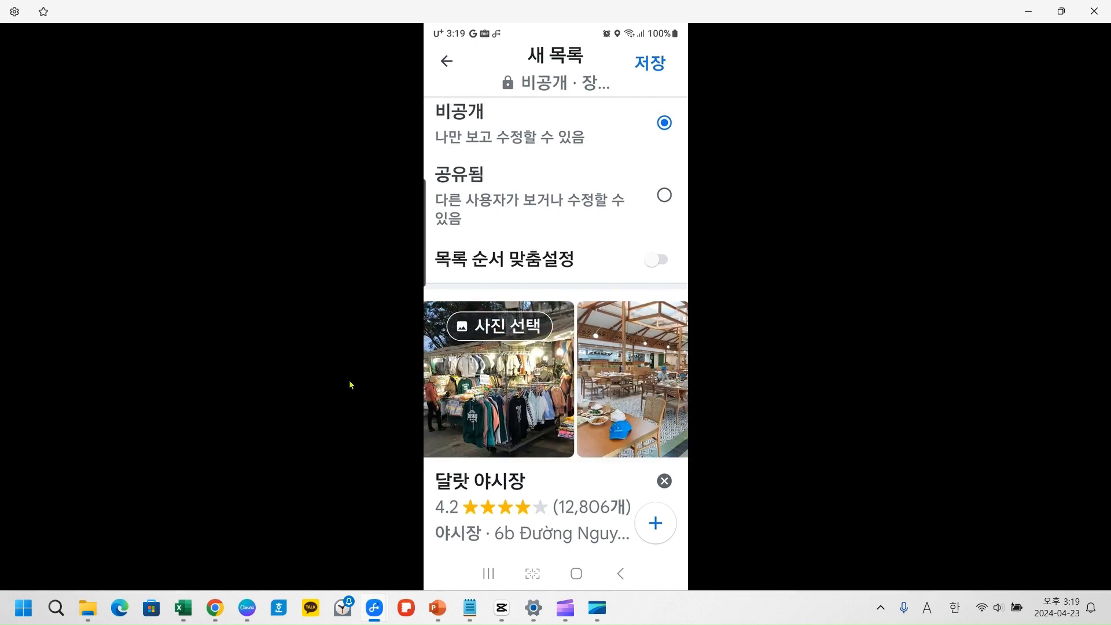
left_click_drag(650, 407, 411, 408)
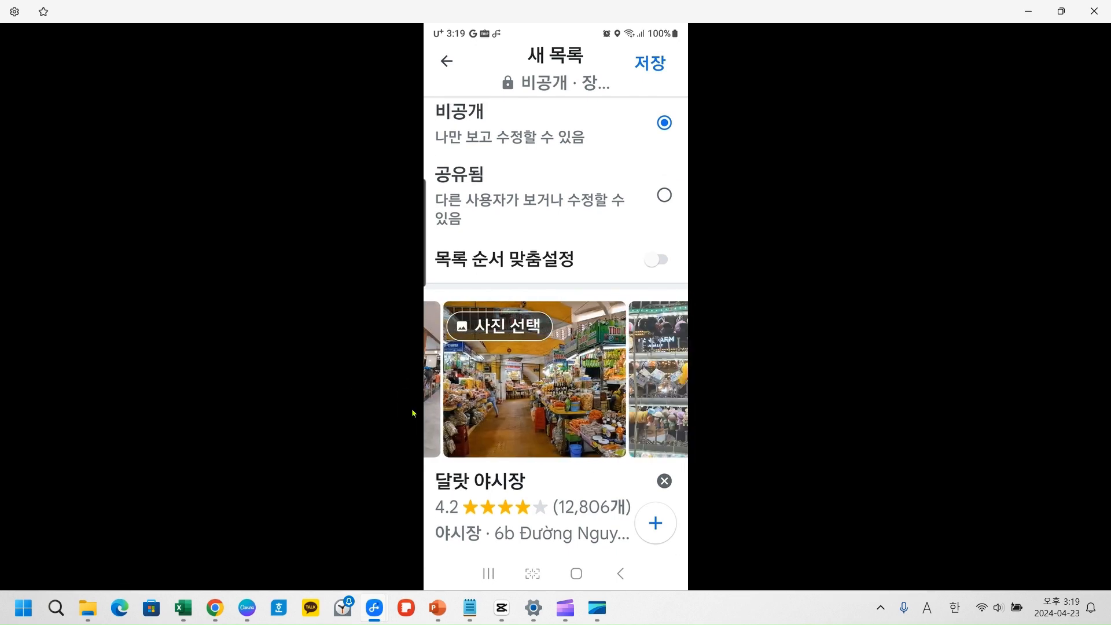
left_click_drag(649, 405, 428, 411)
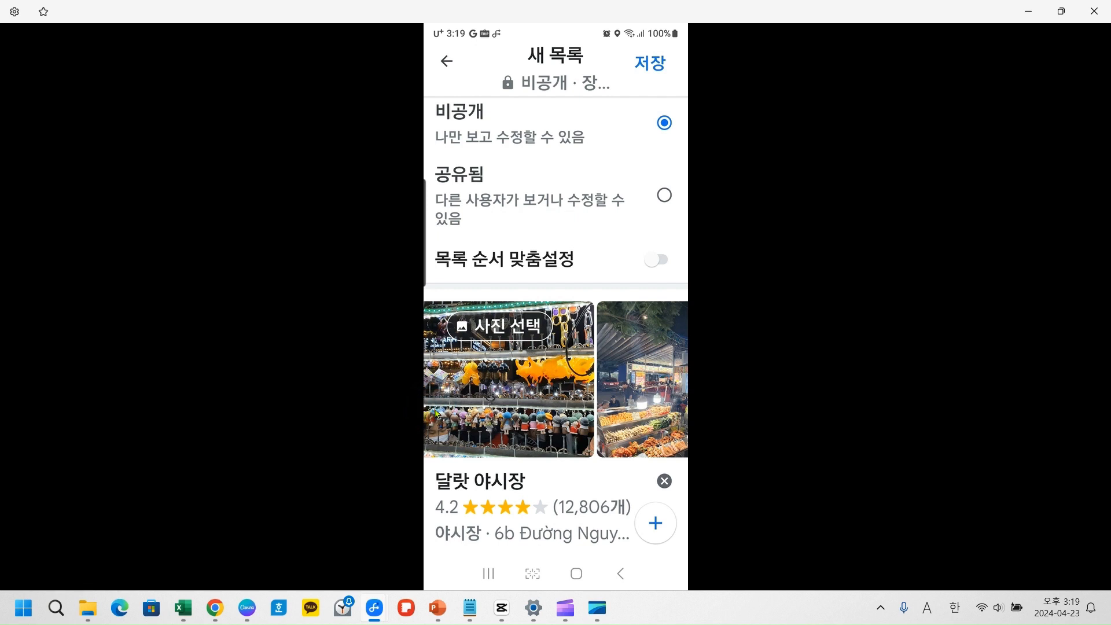
left_click_drag(662, 408, 565, 402)
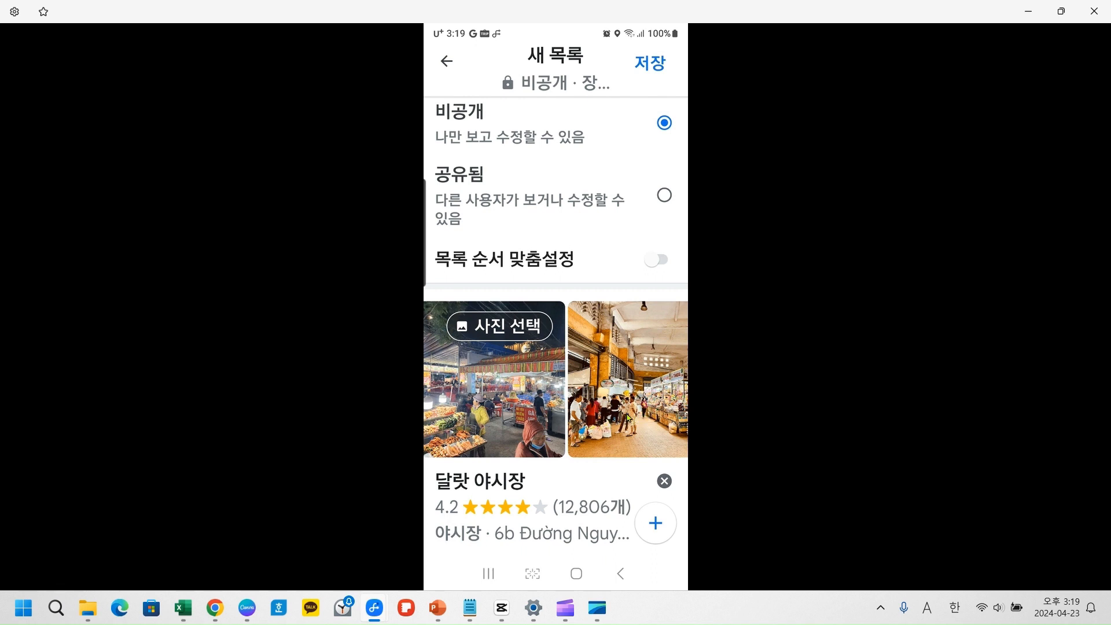
left_click_drag(627, 416, 527, 413)
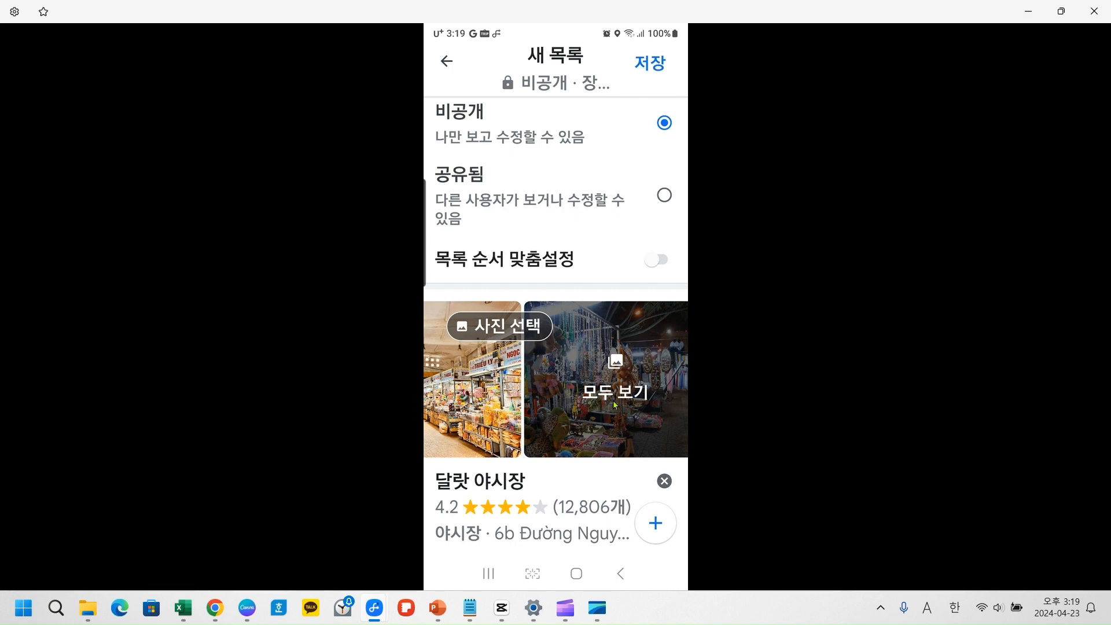
left_click_drag(624, 410, 654, 427)
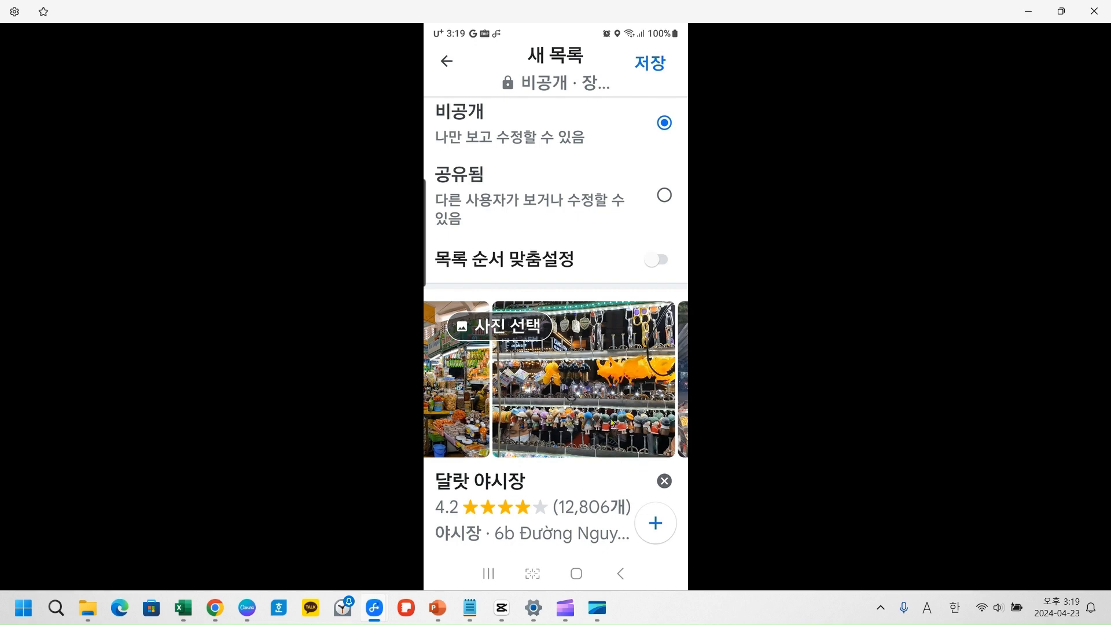
Step: Add the memo 견과류, 캐슈넛, 망고, 열대과일 사기 to 달랏 야시장
scroll(620, 393, "down", 2)
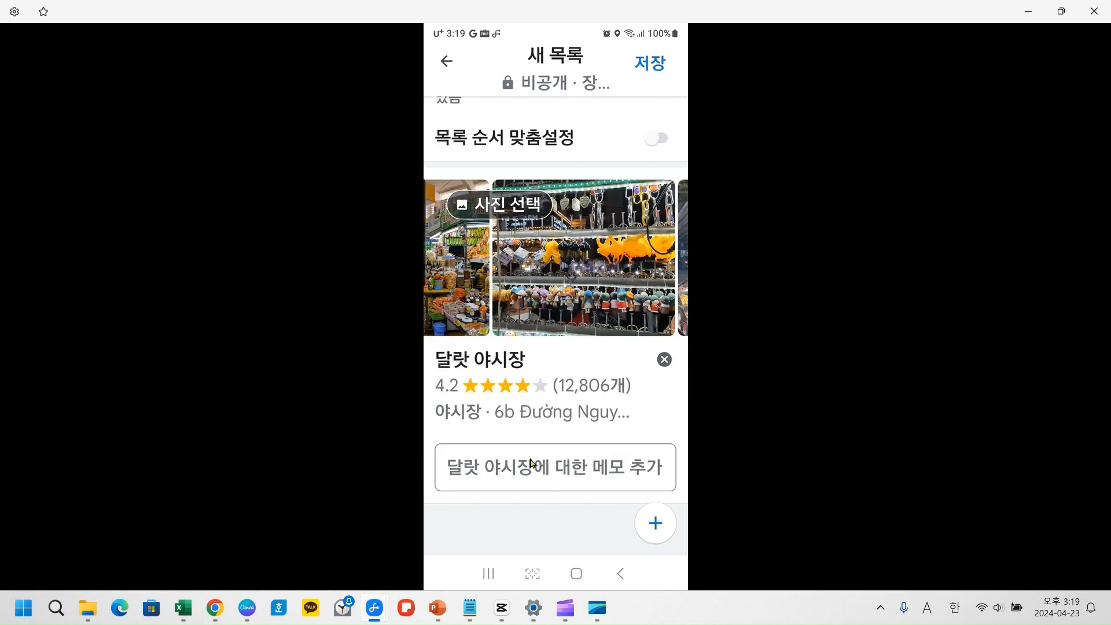
scroll(549, 380, "up", 1)
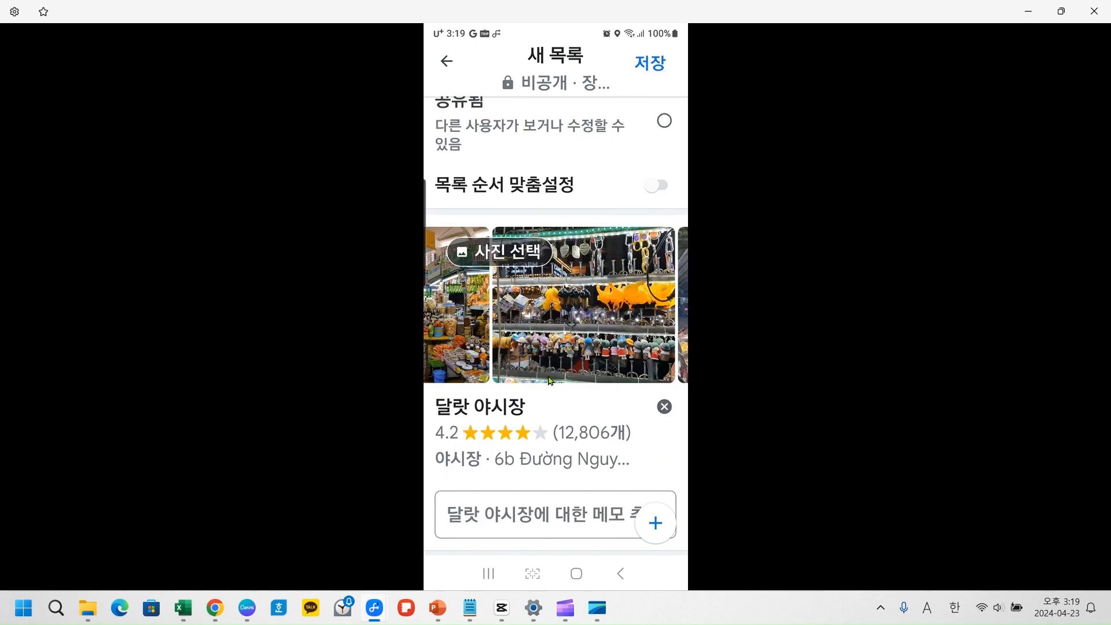
scroll(550, 380, "down", 1)
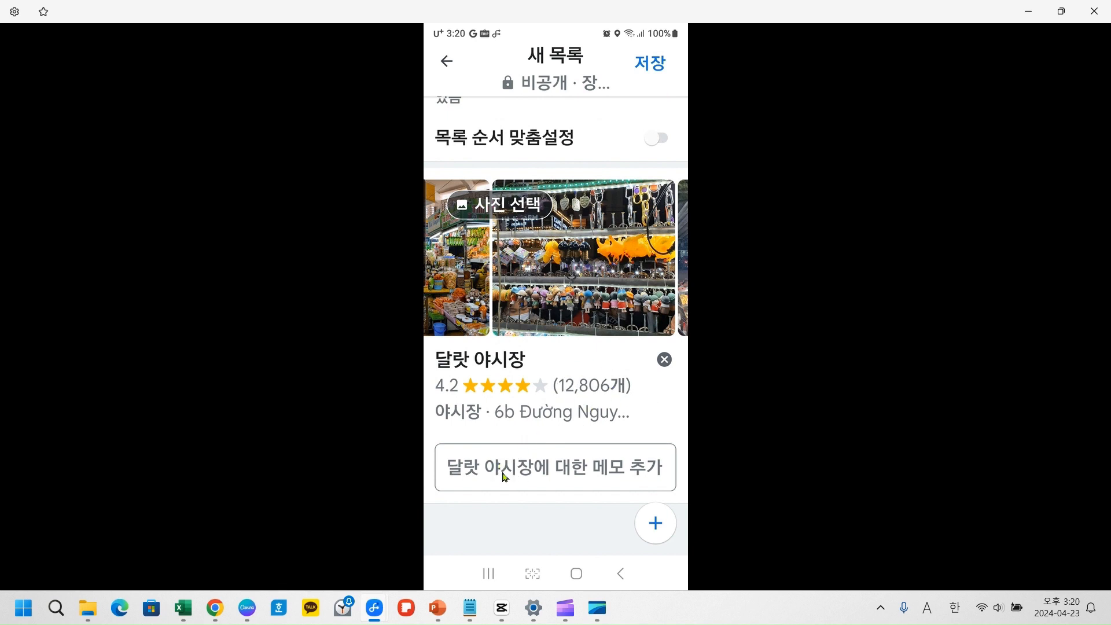
left_click(535, 474)
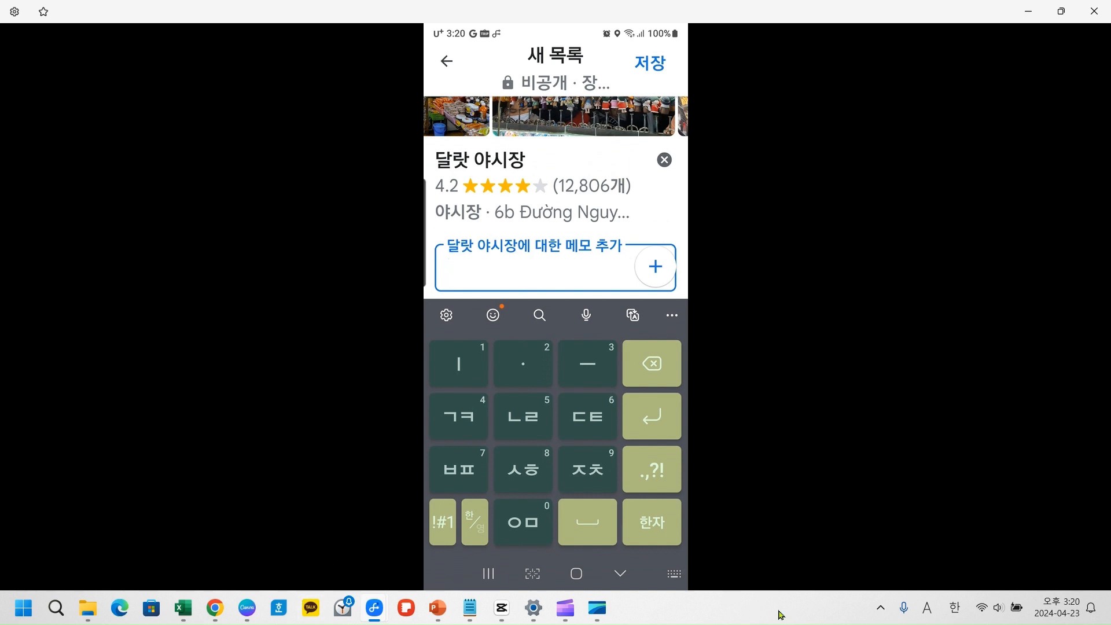
type("견괄")
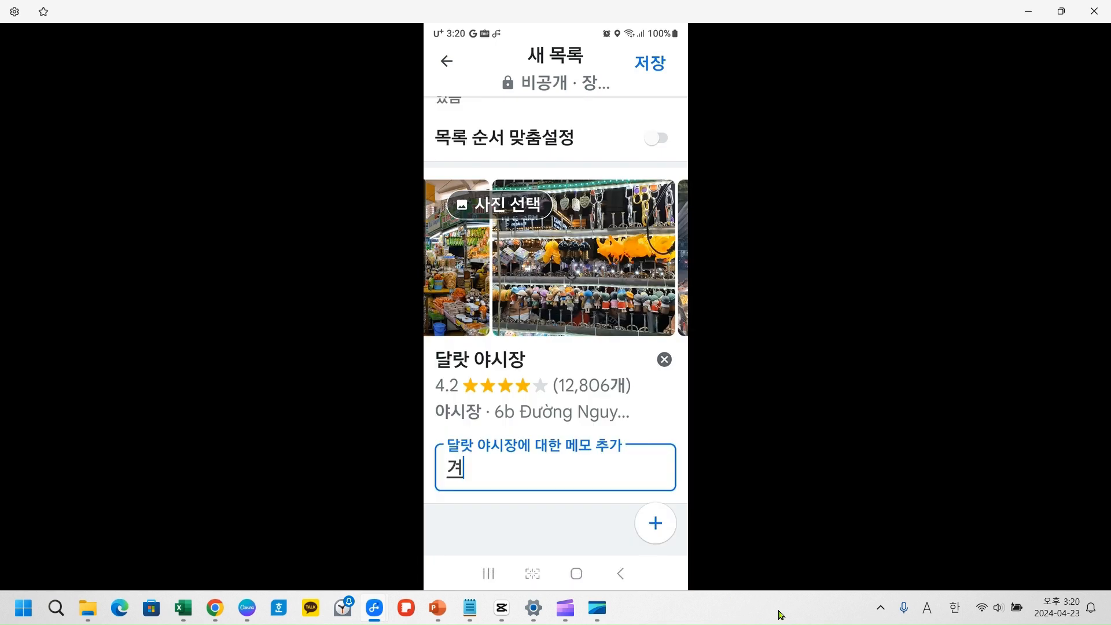
type("ㅠ")
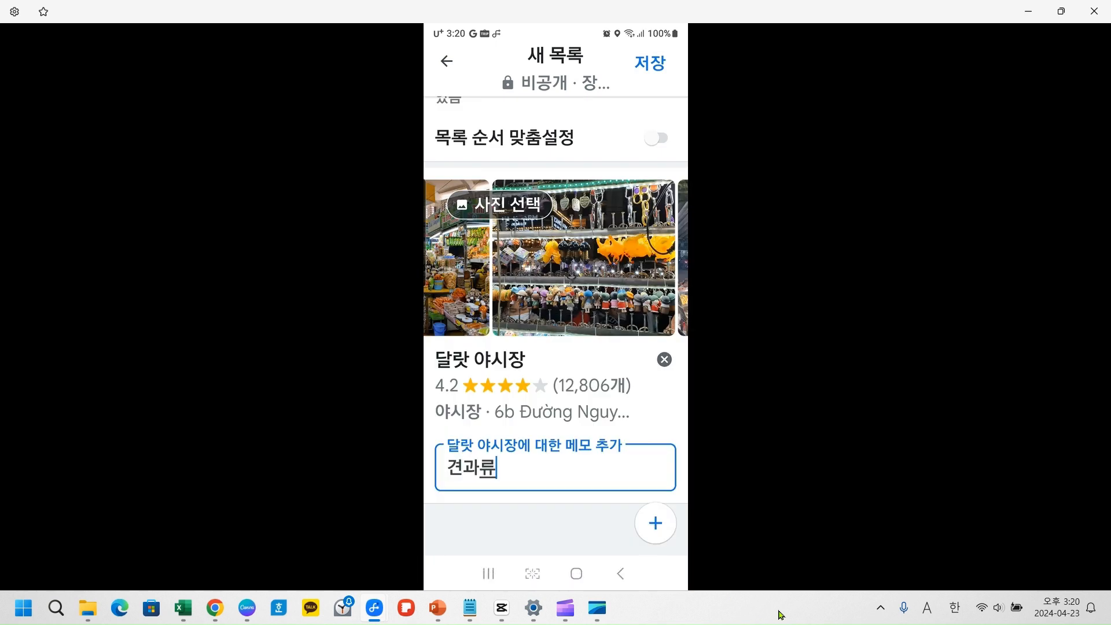
type(", 캣ㅜ")
key("BackSpace")
type("ㅠㄴㅓㅅ")
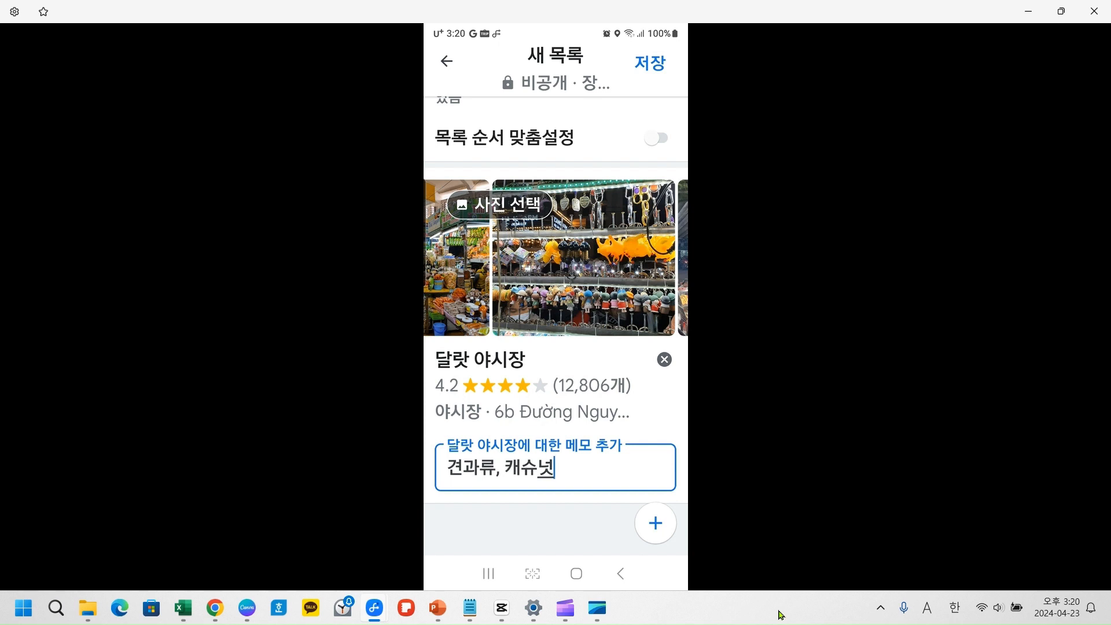
type(",")
type(" 망고,")
type(" 열대과")
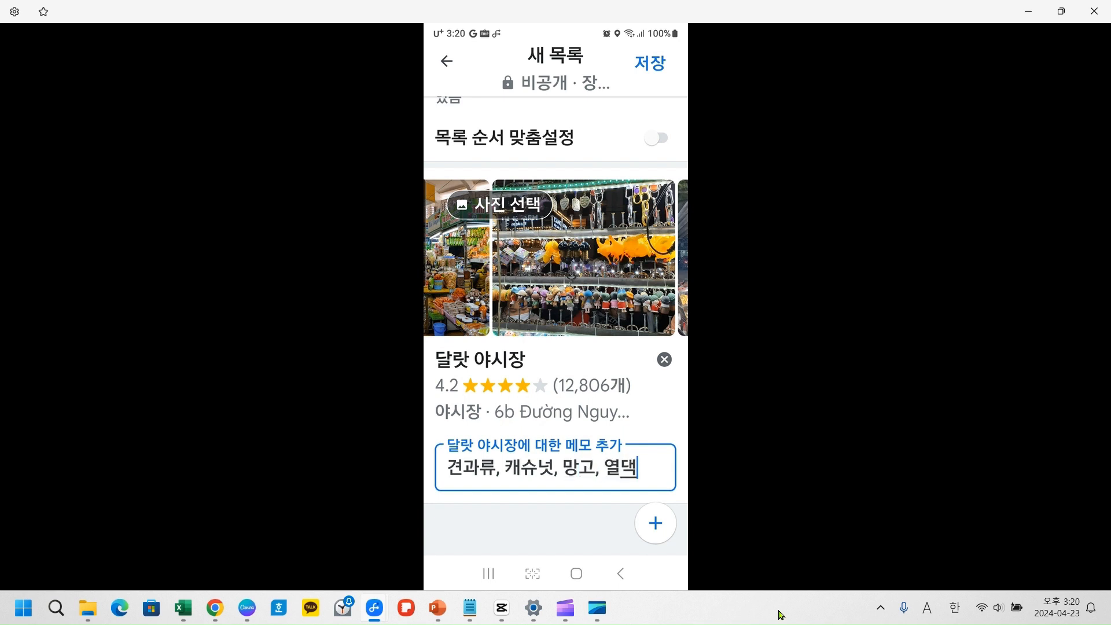
type("일")
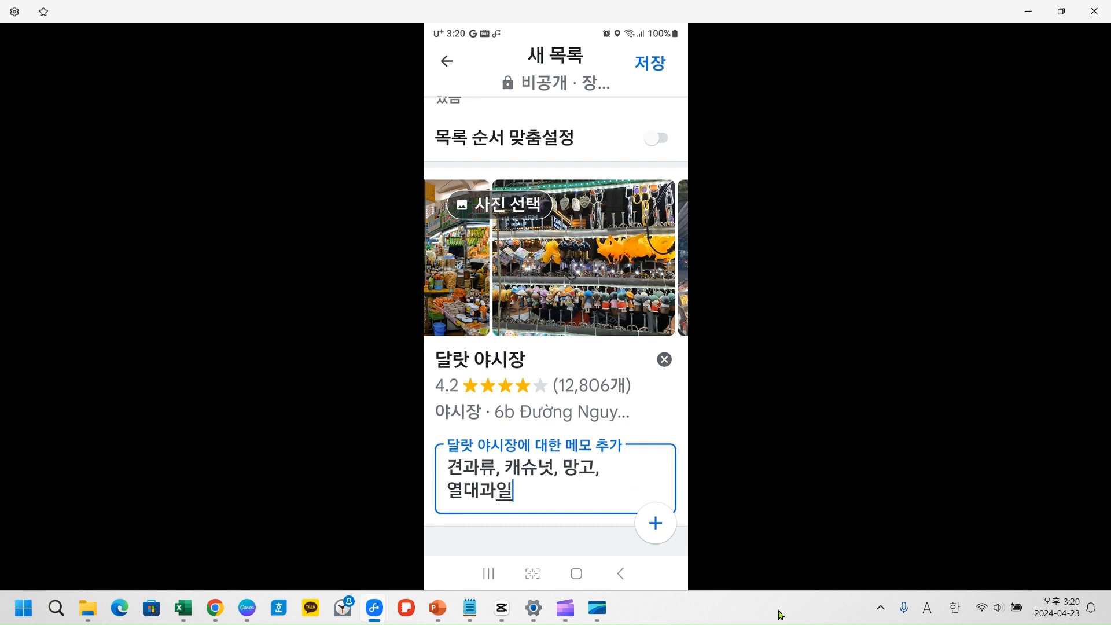
type("사기")
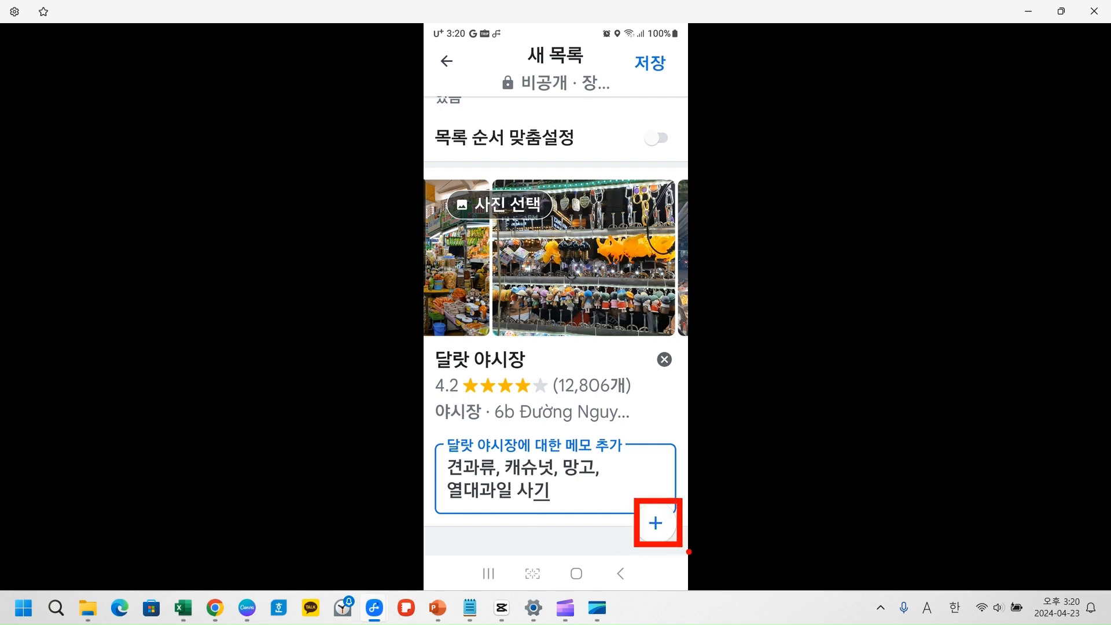
Step: Consult the Dalat sightseeing notes in Notepad, search for 쑤안흐엉 as a new place and try to add the suggestion 쑤언흐엉 호수
left_click(470, 615)
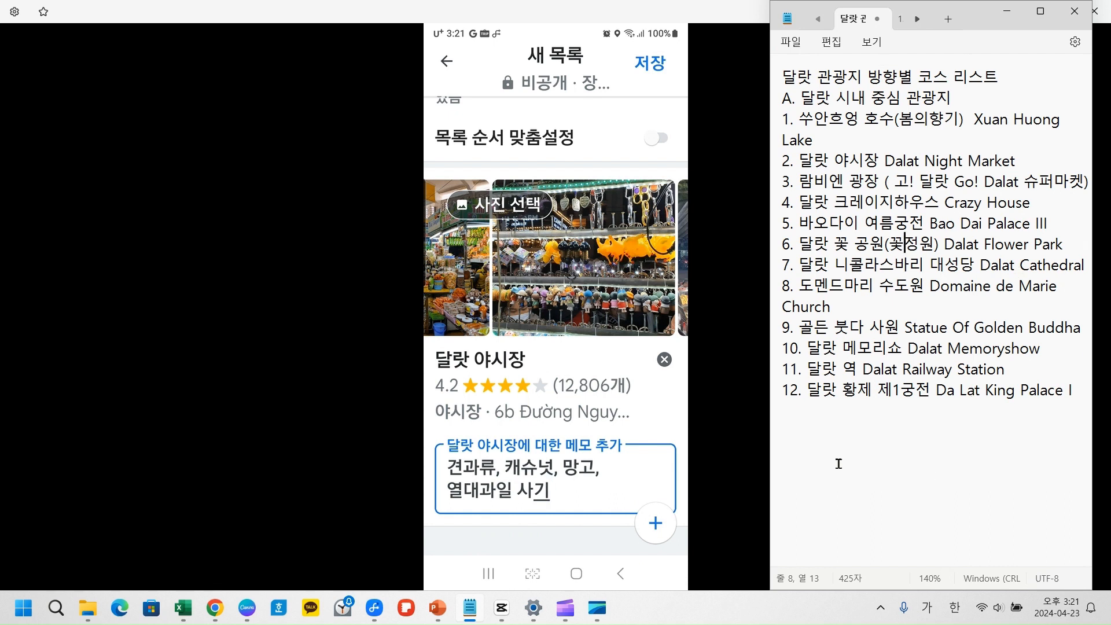
left_click(655, 523)
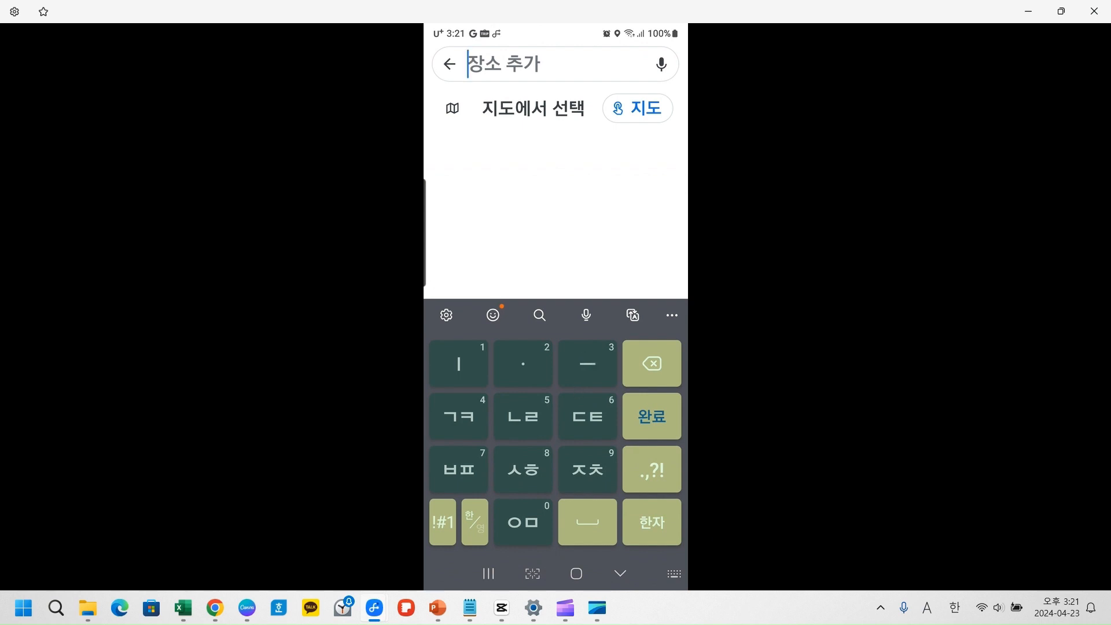
type("쑤")
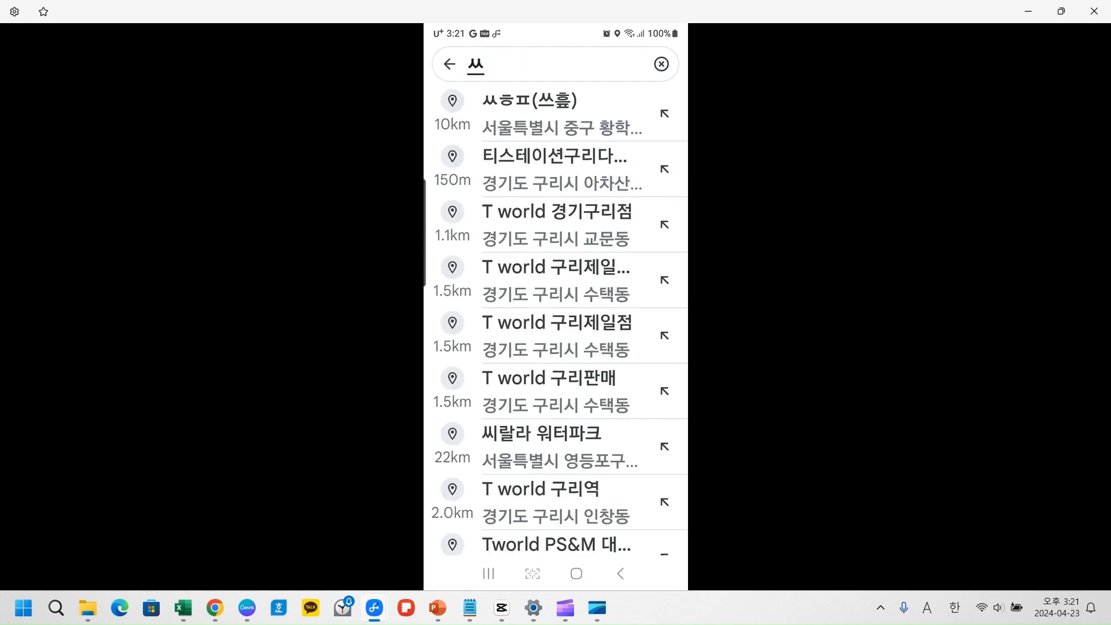
type("안")
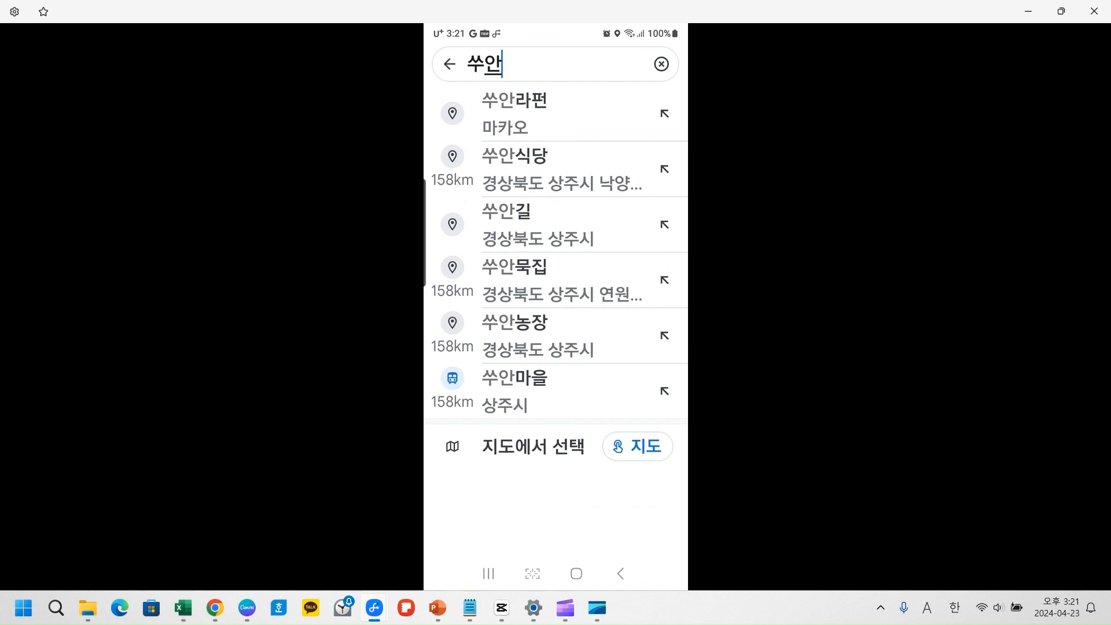
type("흐엉")
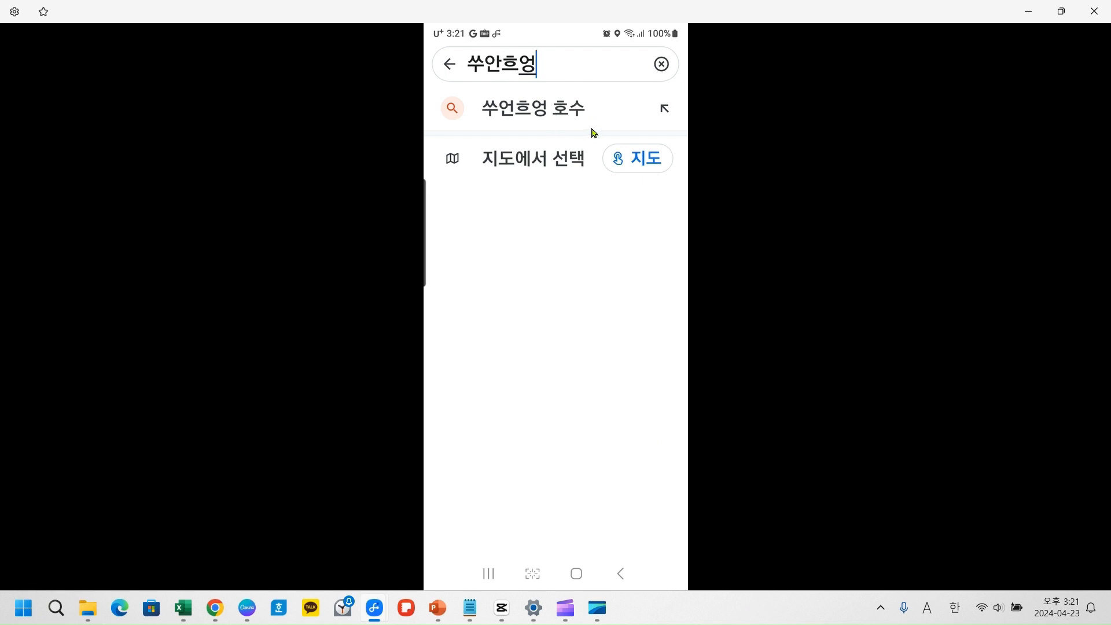
left_click(555, 114)
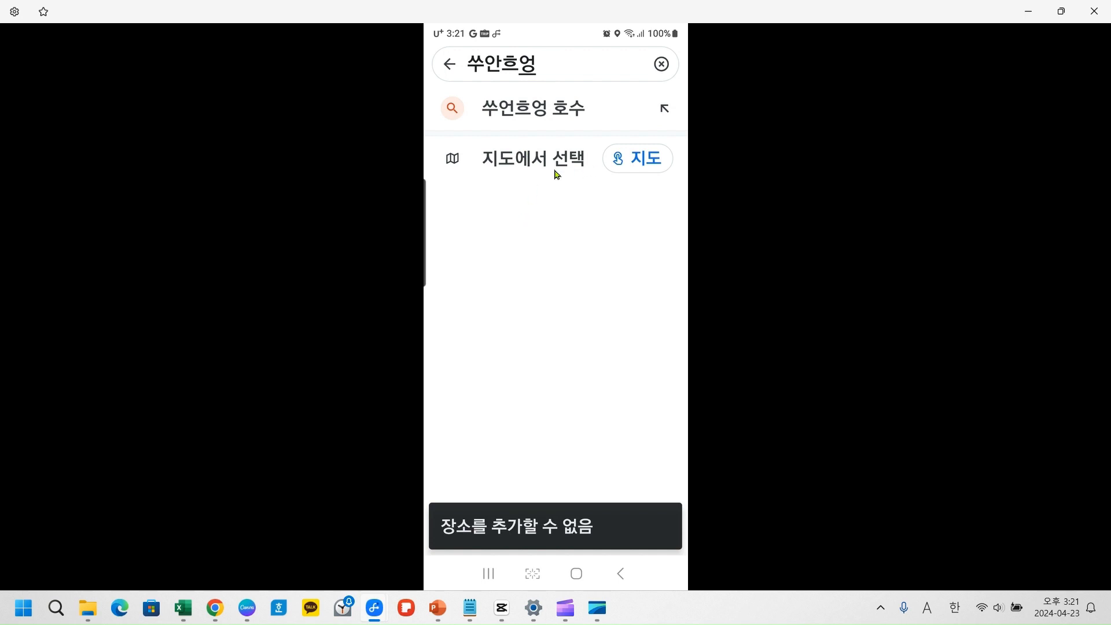
Step: Add a location picked on the map at the western end of the lake to the list
left_click(517, 163)
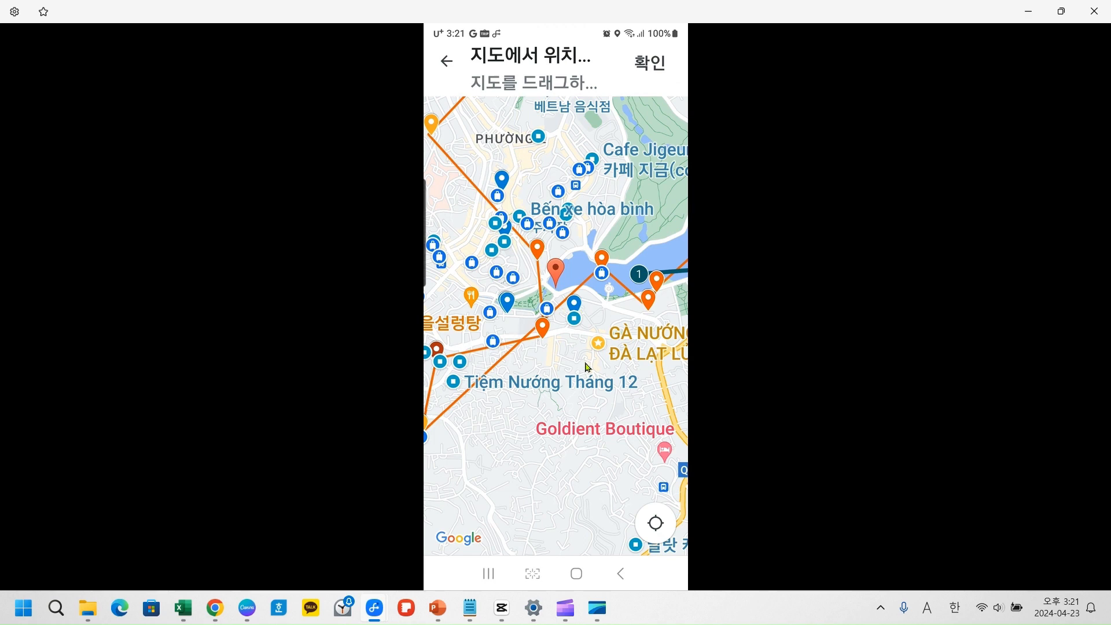
left_click(556, 264)
left_click(653, 65)
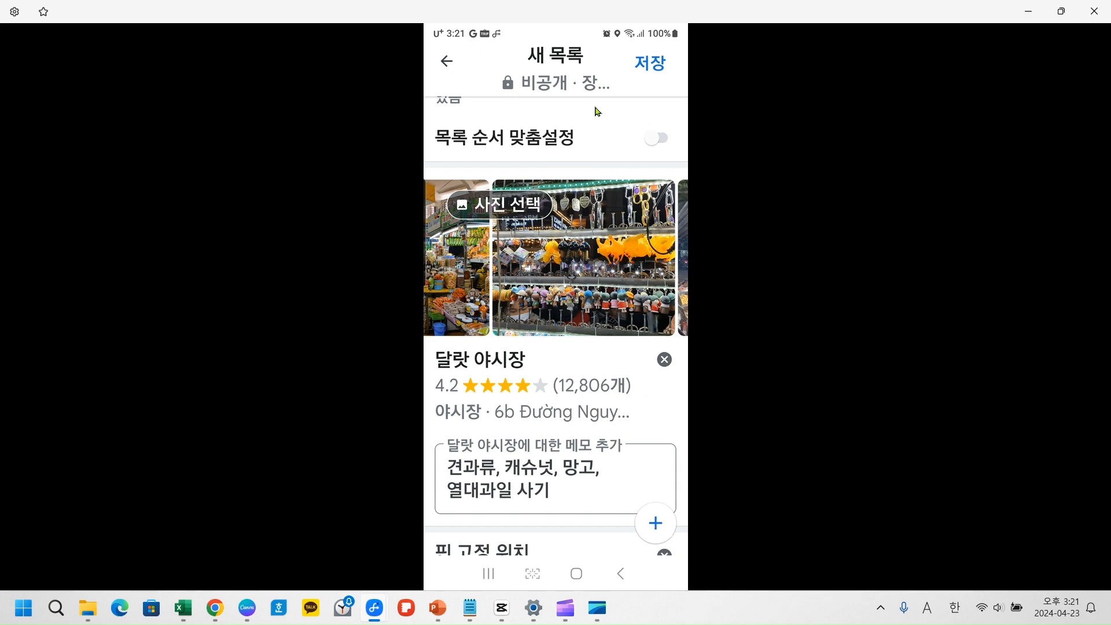
scroll(613, 256, "up", 2)
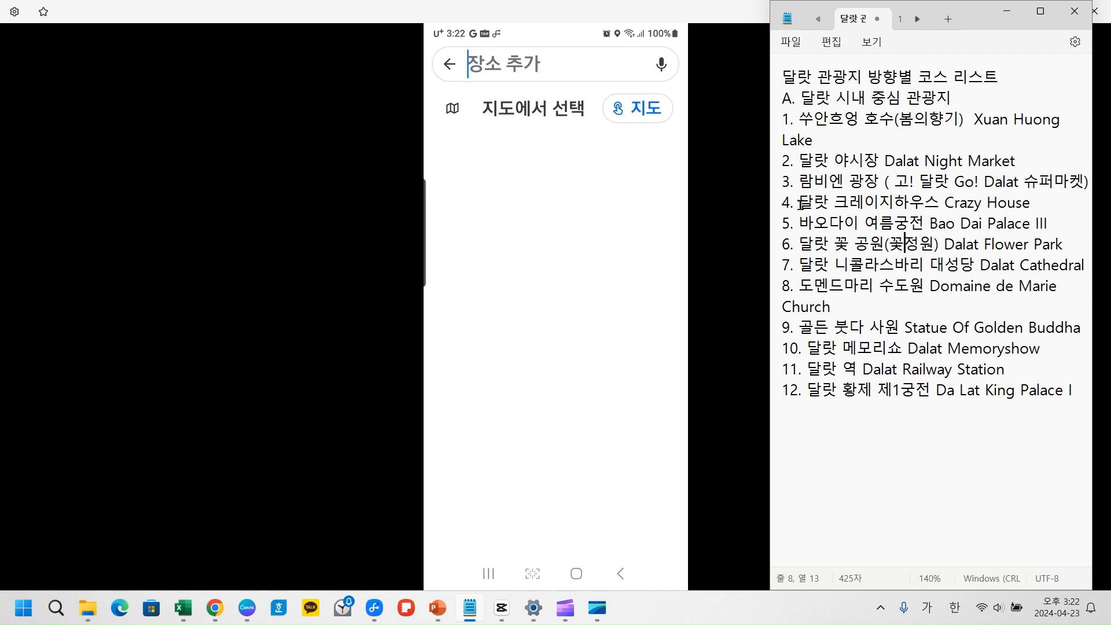
left_click_drag(799, 203, 1042, 200)
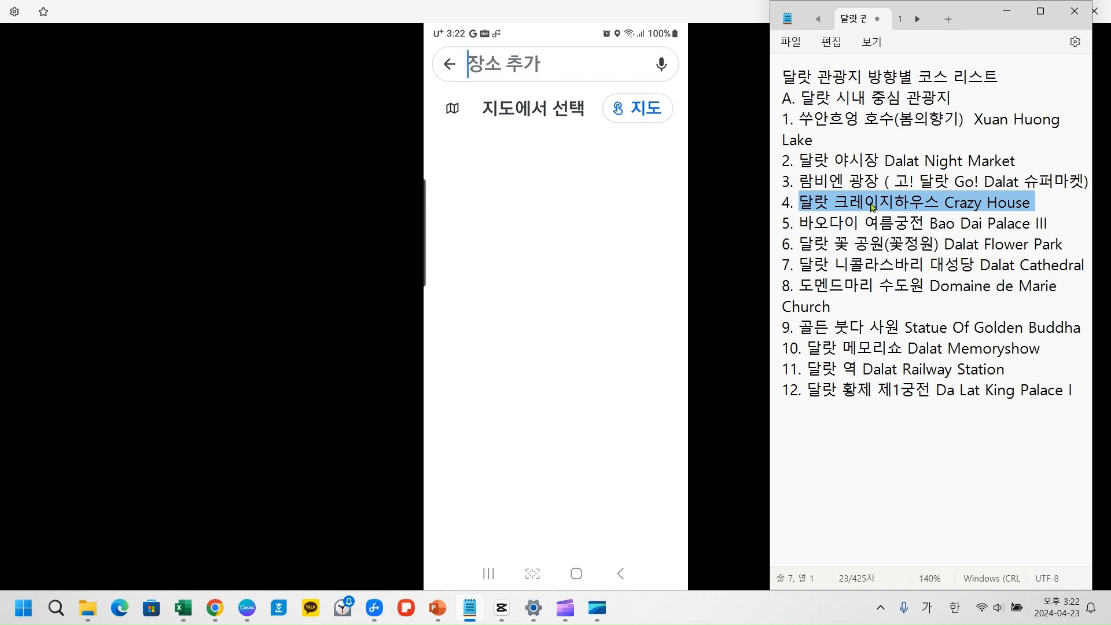
left_click(494, 71)
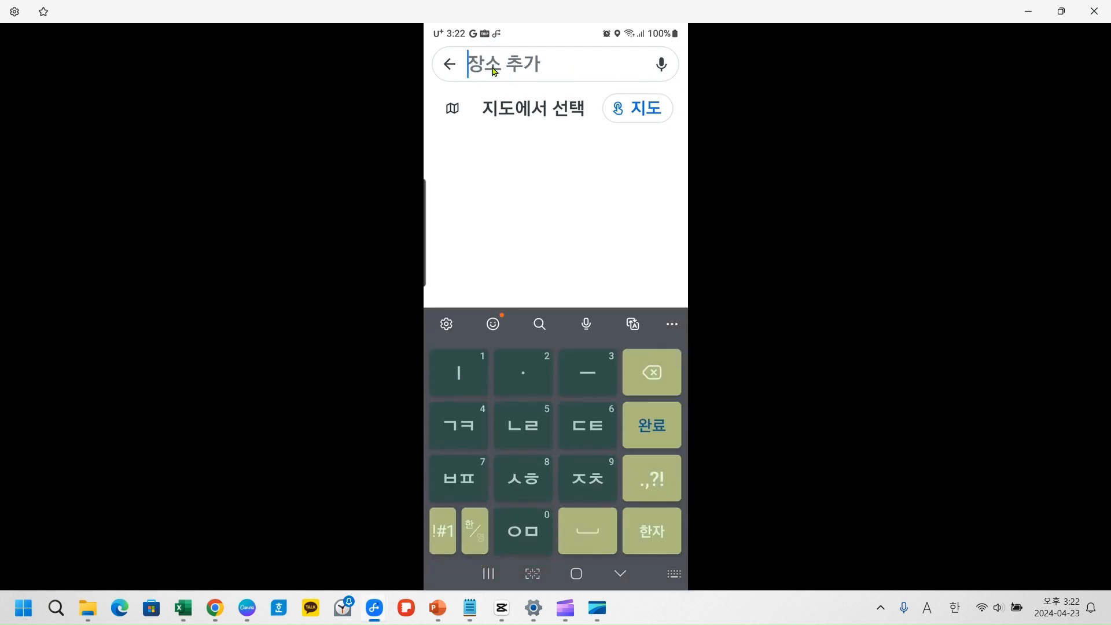
type("https://naver.me/5Ps9bRqf")
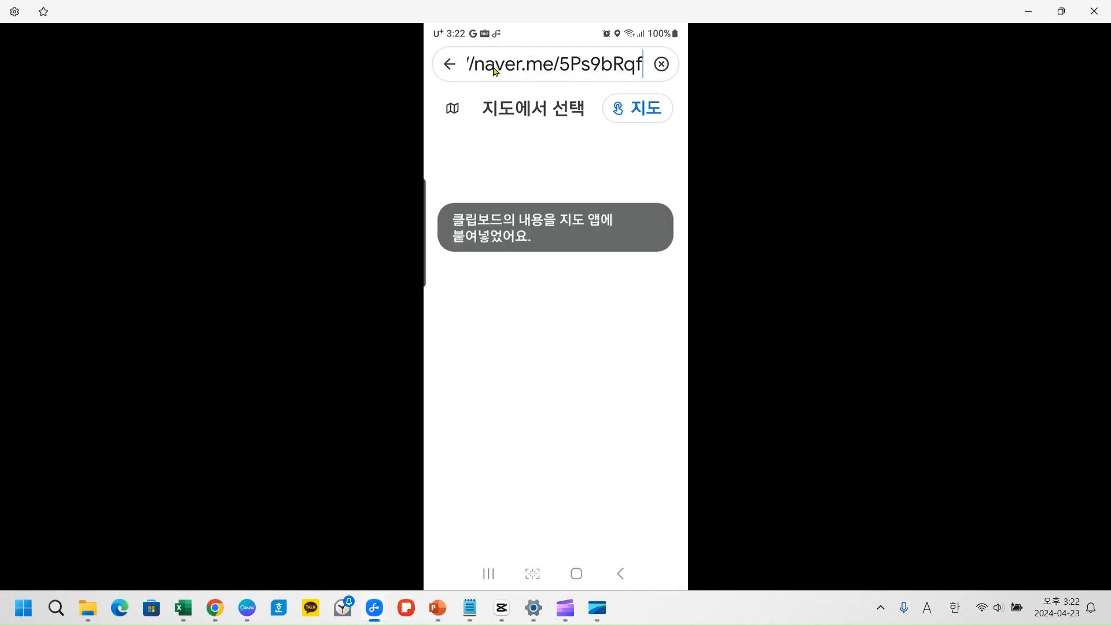
left_click(642, 71)
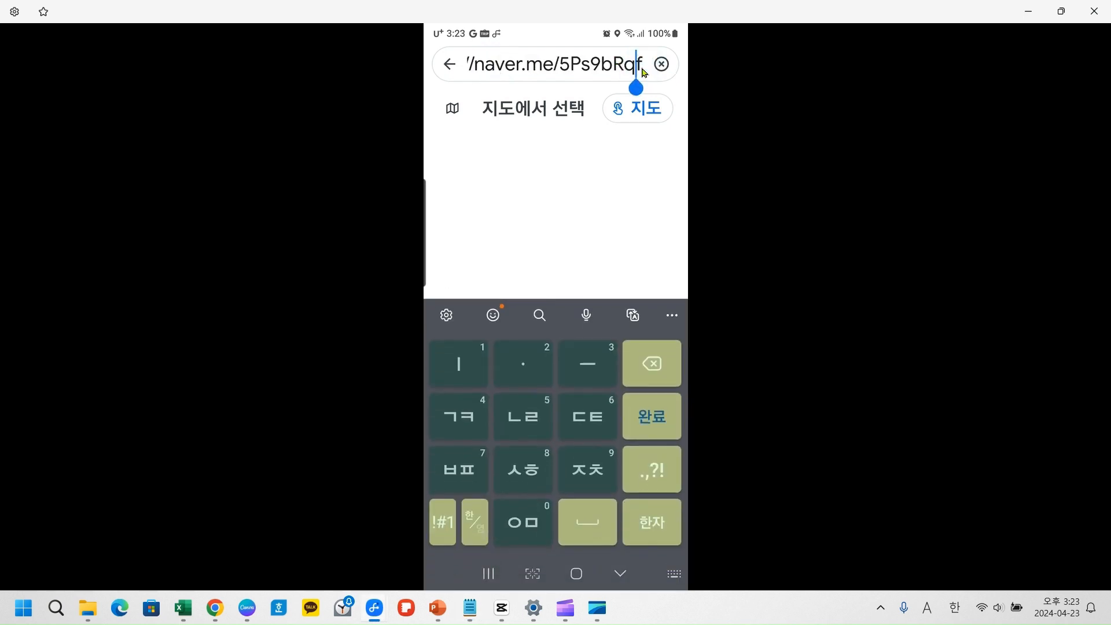
key("BackSpace")
key("BackSpace")
key("BackSpace")
key("BackSpace")
key("BackSpace")
key("BackSpace")
key("BackSpace")
key("BackSpace")
key("BackSpace")
key("BackSpace")
key("BackSpace")
key("BackSpace")
key("BackSpace")
key("BackSpace")
key("BackSpace")
key("BackSpace")
key("BackSpace")
key("BackSpace")
key("BackSpace")
key("BackSpace")
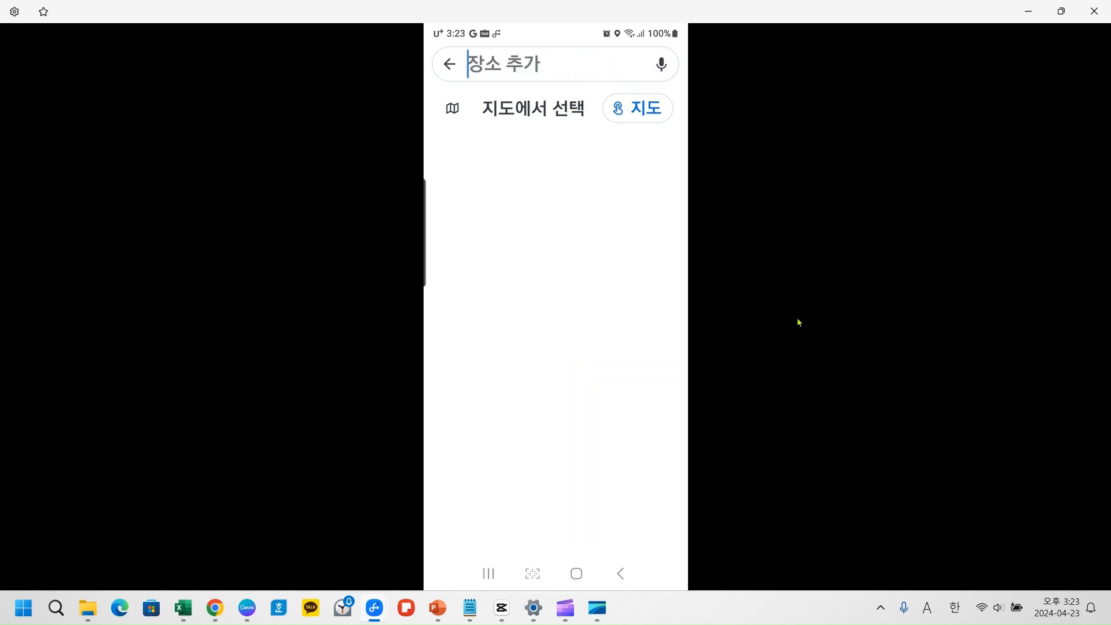
Step: Search for 크레이 as a new place, add the 달랏 suggestion 크레이지하우스 to the list, and save the new list
type("크레이")
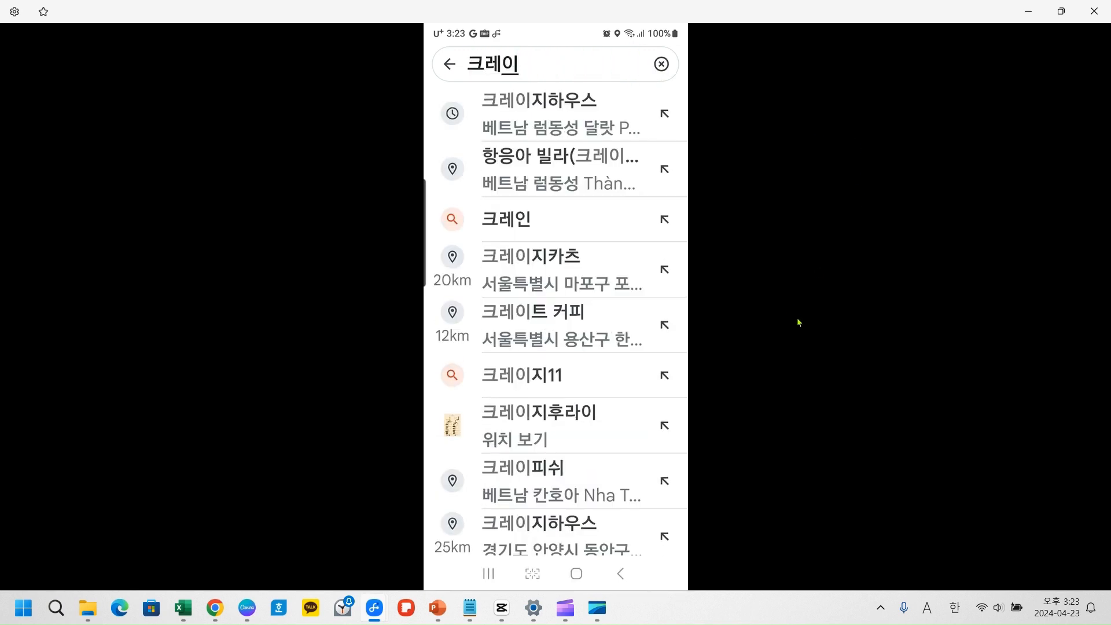
left_click(567, 110)
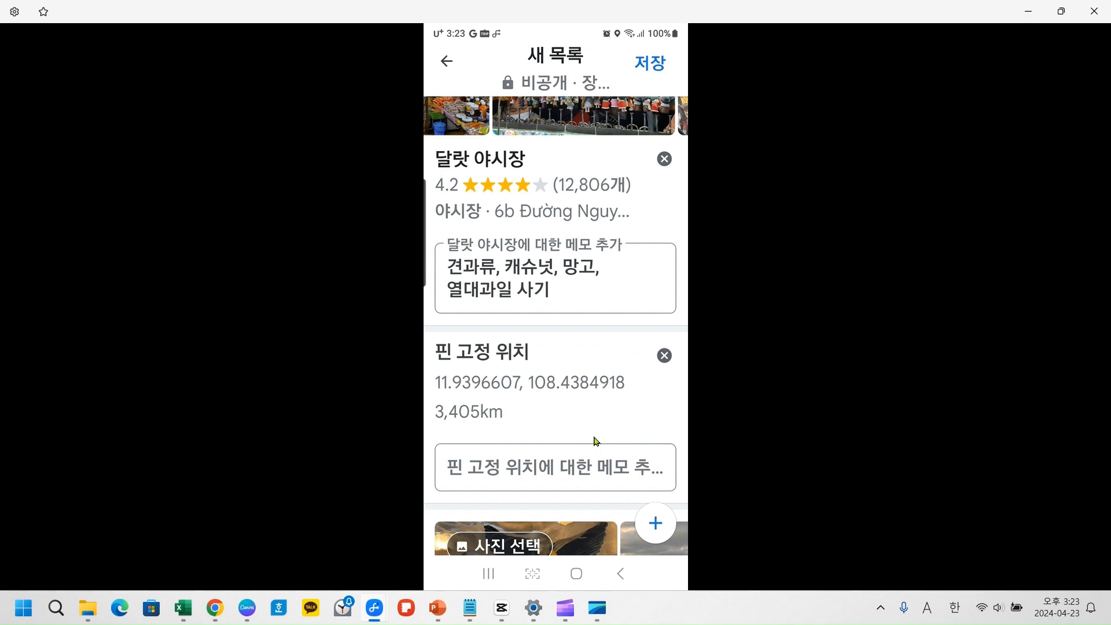
scroll(599, 441, "down", 3)
scroll(598, 440, "up", 6)
scroll(599, 440, "up", 5)
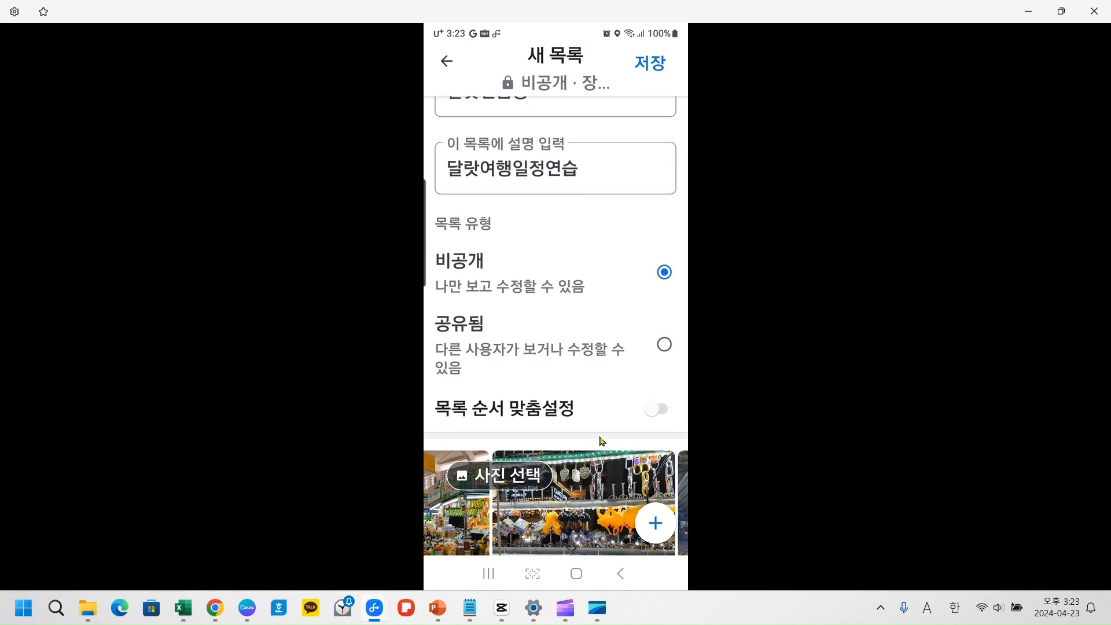
scroll(601, 441, "up", 3)
scroll(602, 441, "down", 2)
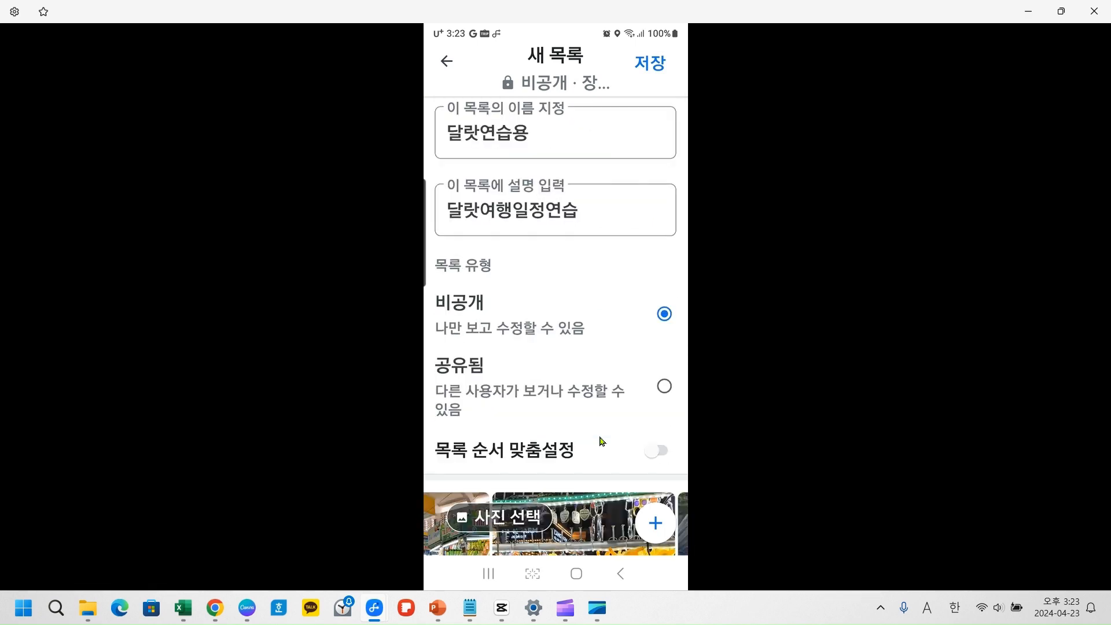
scroll(602, 441, "down", 3)
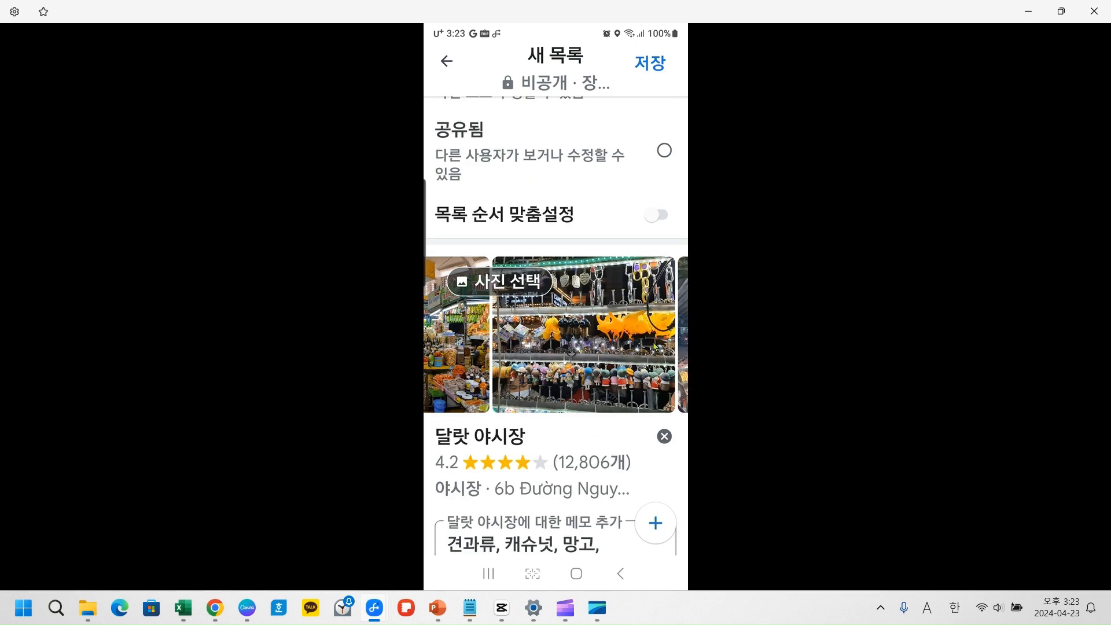
left_click(650, 63)
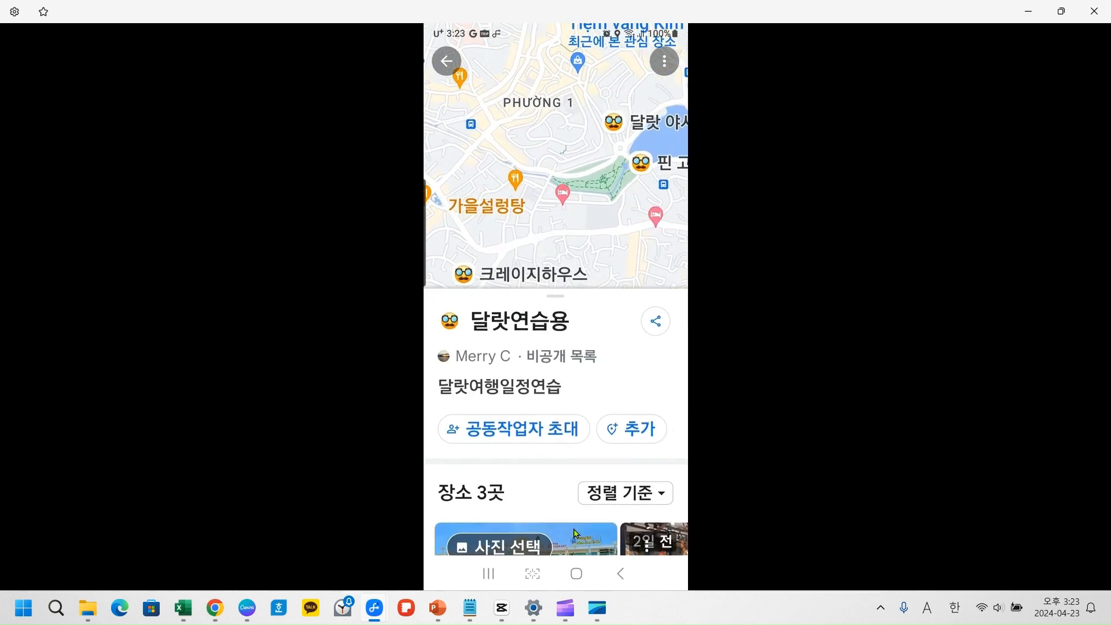
Step: Review the saved 달랏연습용 list, including its place entries, the 달랏 야시장 memo and the pins on the map
scroll(565, 432, "down", 5)
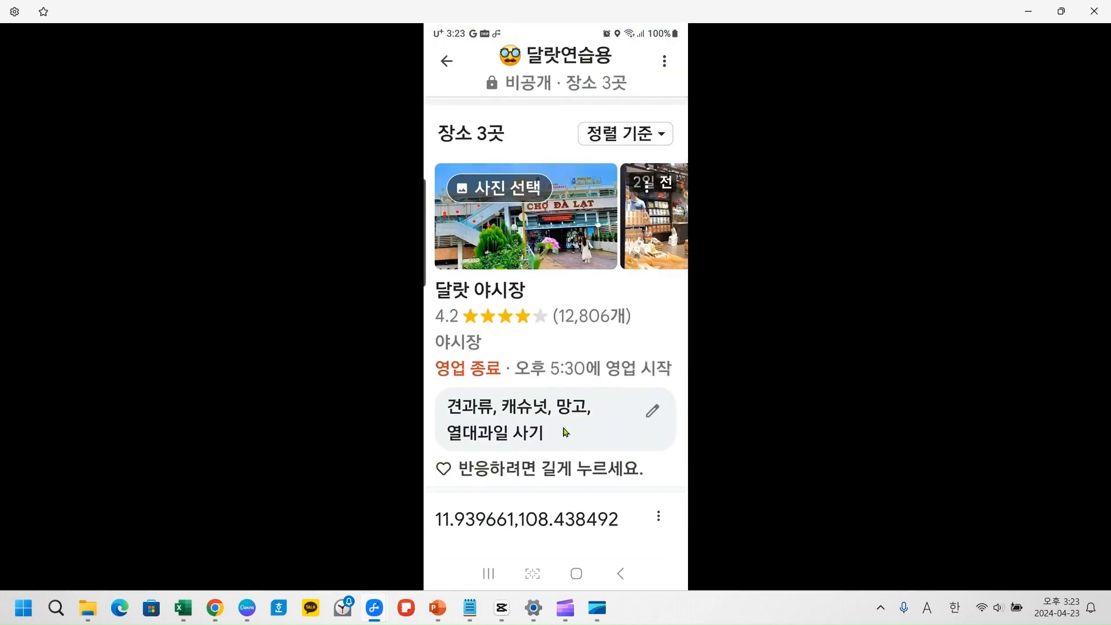
scroll(565, 431, "up", 5)
scroll(562, 428, "down", 4)
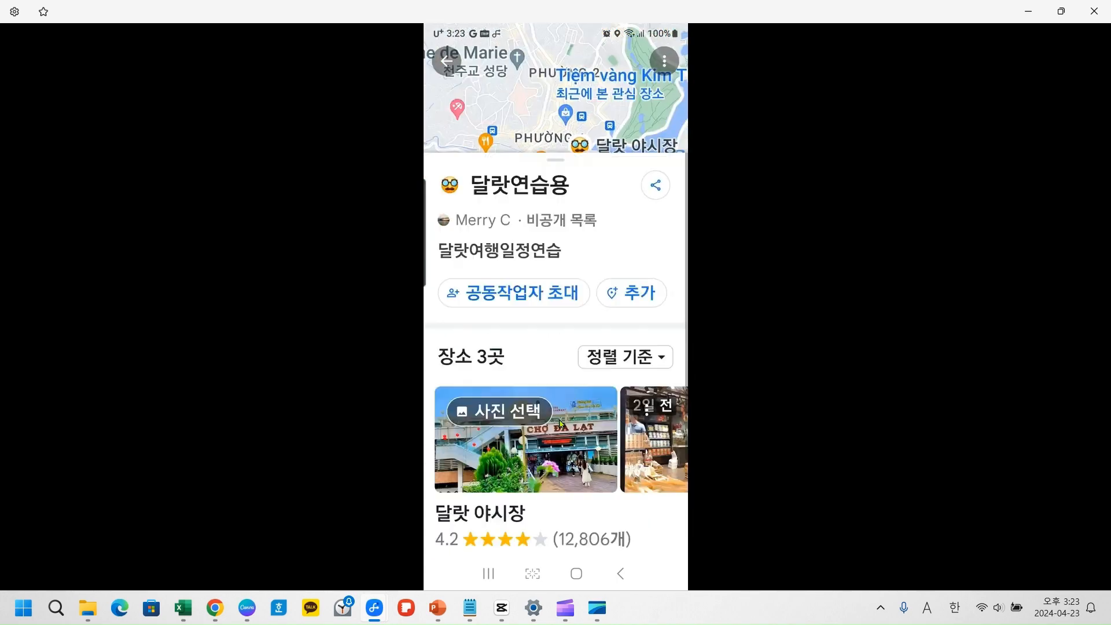
scroll(561, 424, "down", 6)
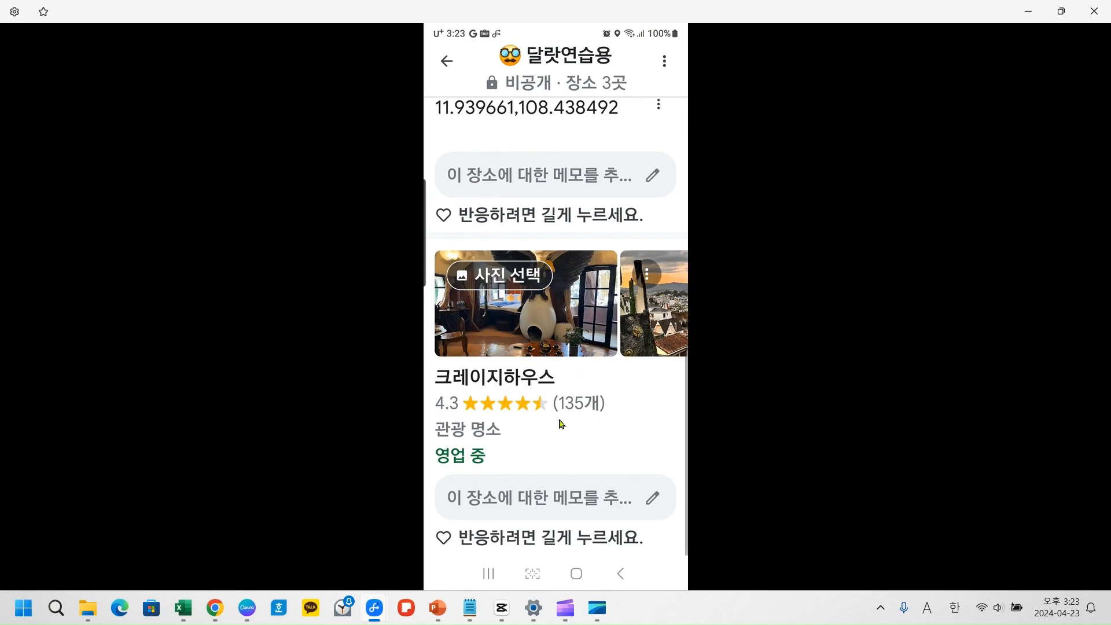
scroll(561, 425, "up", 3)
scroll(562, 426, "up", 5)
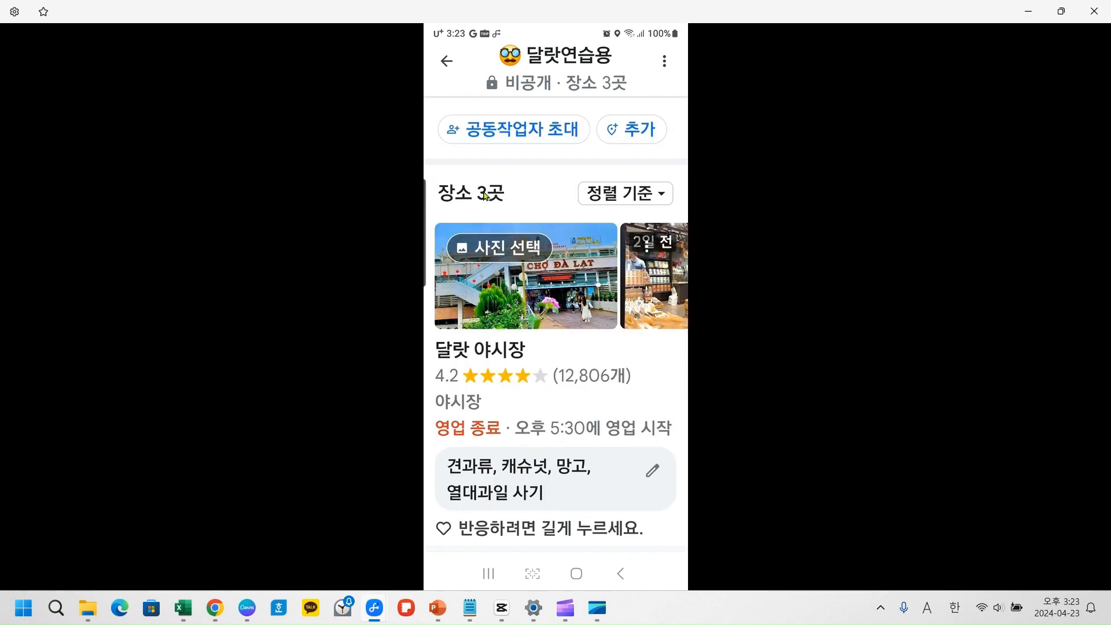
scroll(538, 344, "down", 5)
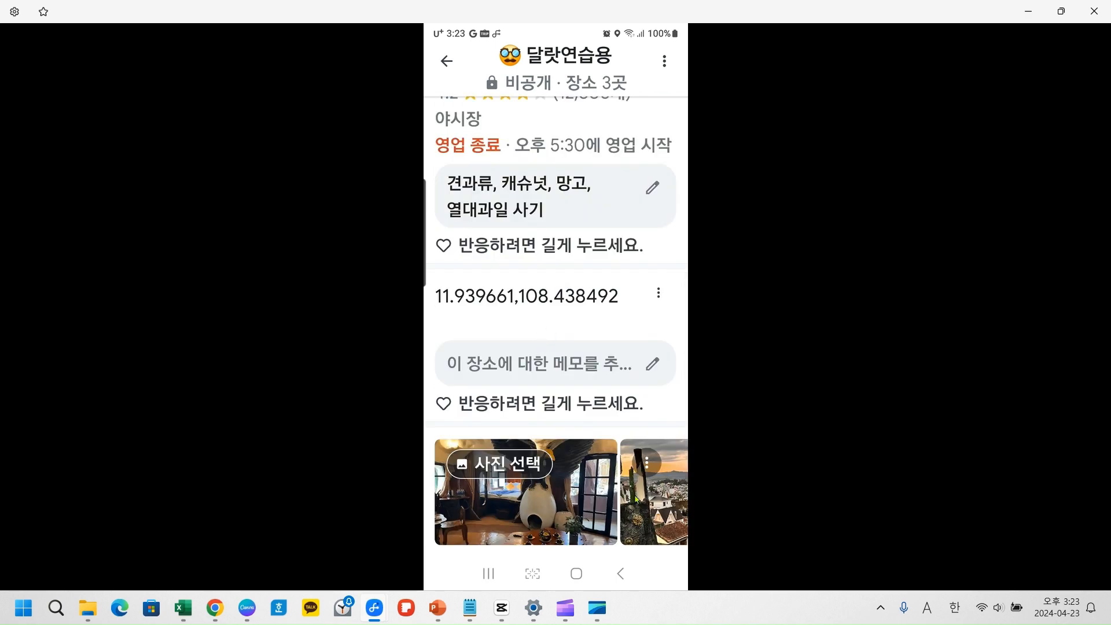
scroll(635, 499, "up", 5)
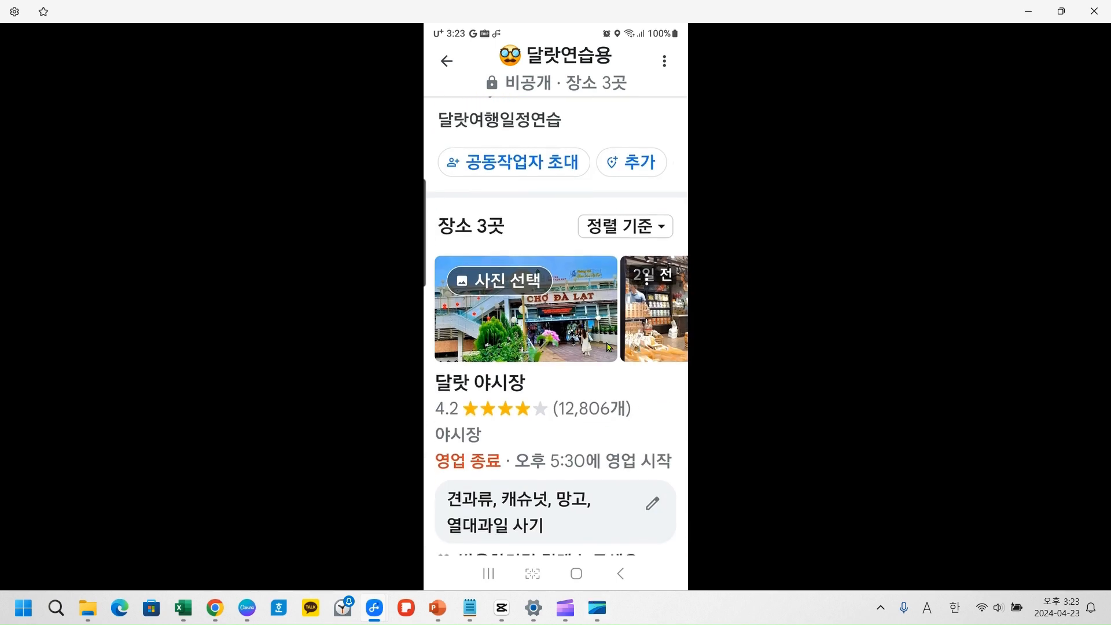
scroll(622, 378, "up", 2)
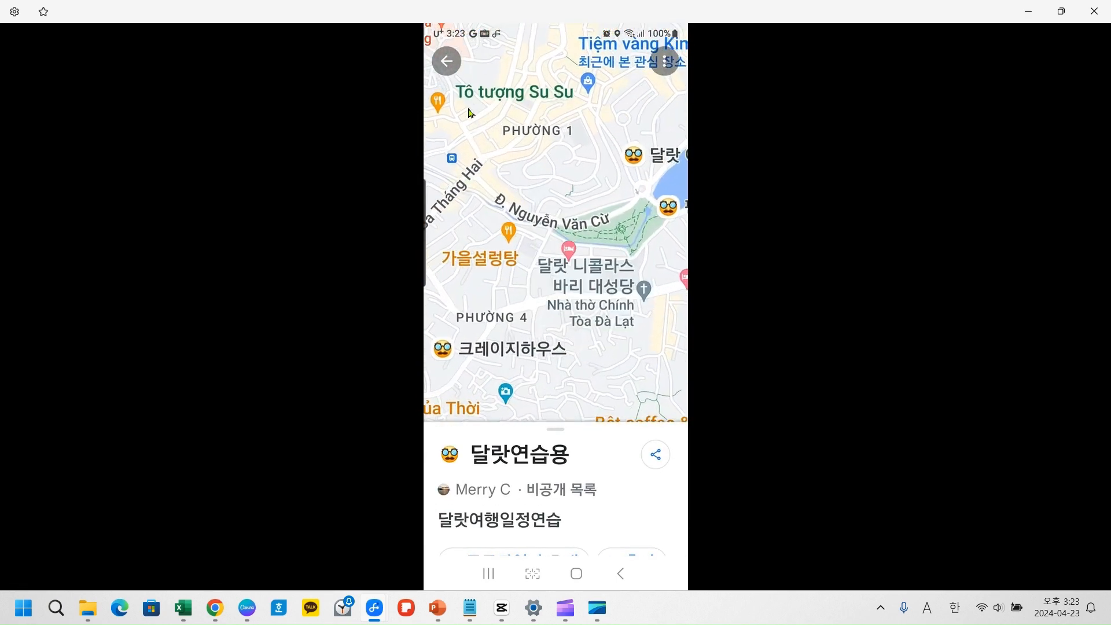
Step: Reopen 달랏연습용 from the saved lists and add the first suggestion for 바오다이 여름, number 5 in the Notepad notes
left_click(447, 61)
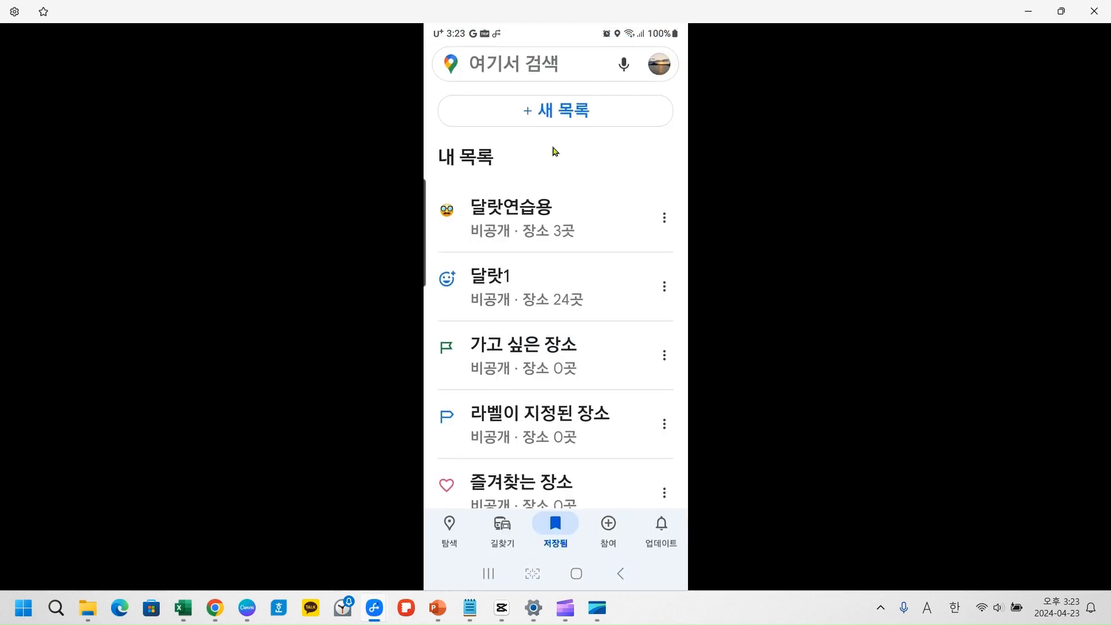
left_click(540, 216)
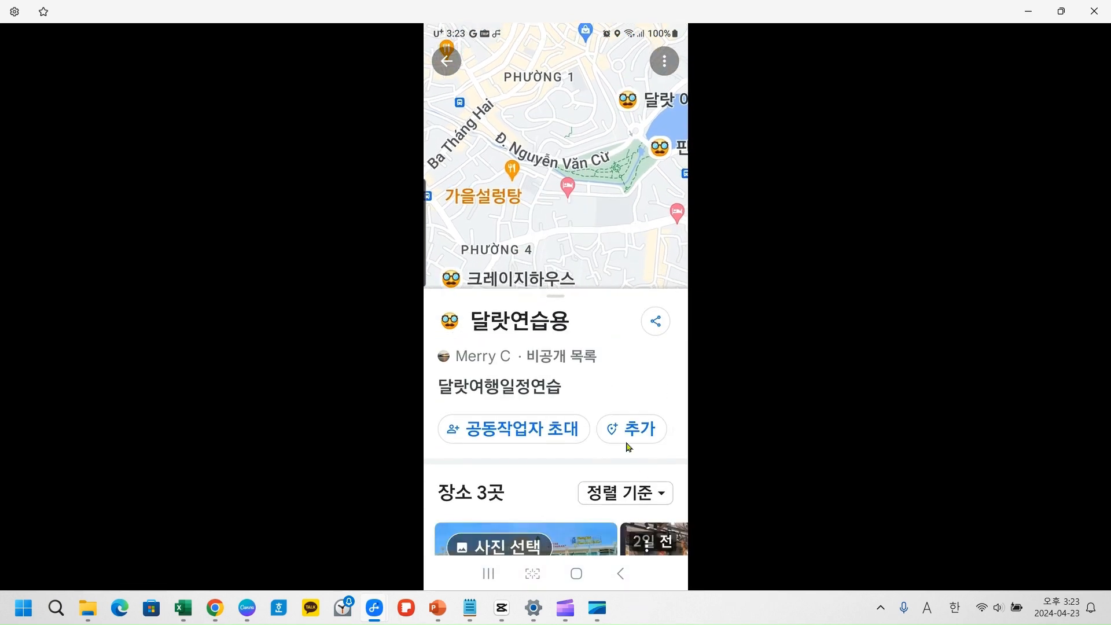
left_click(635, 429)
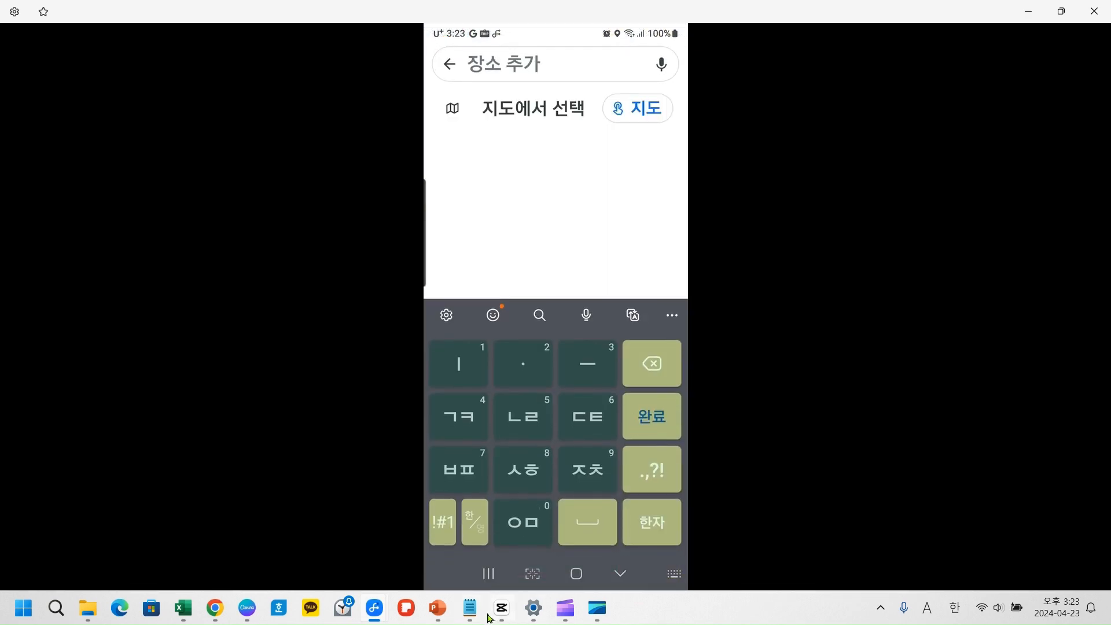
left_click(470, 609)
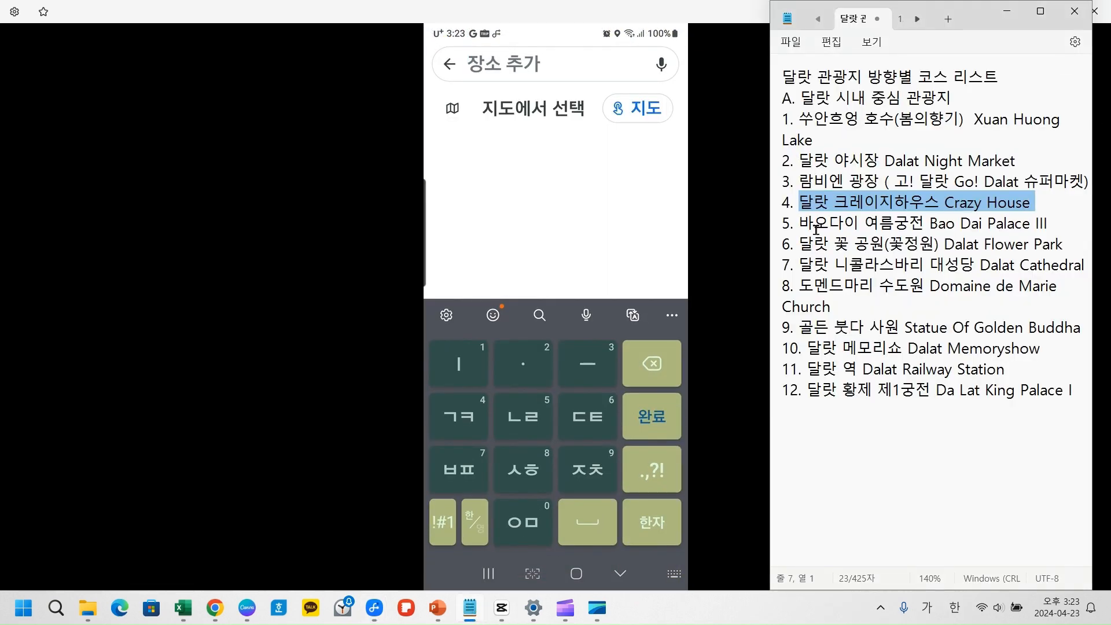
left_click_drag(798, 223, 1053, 220)
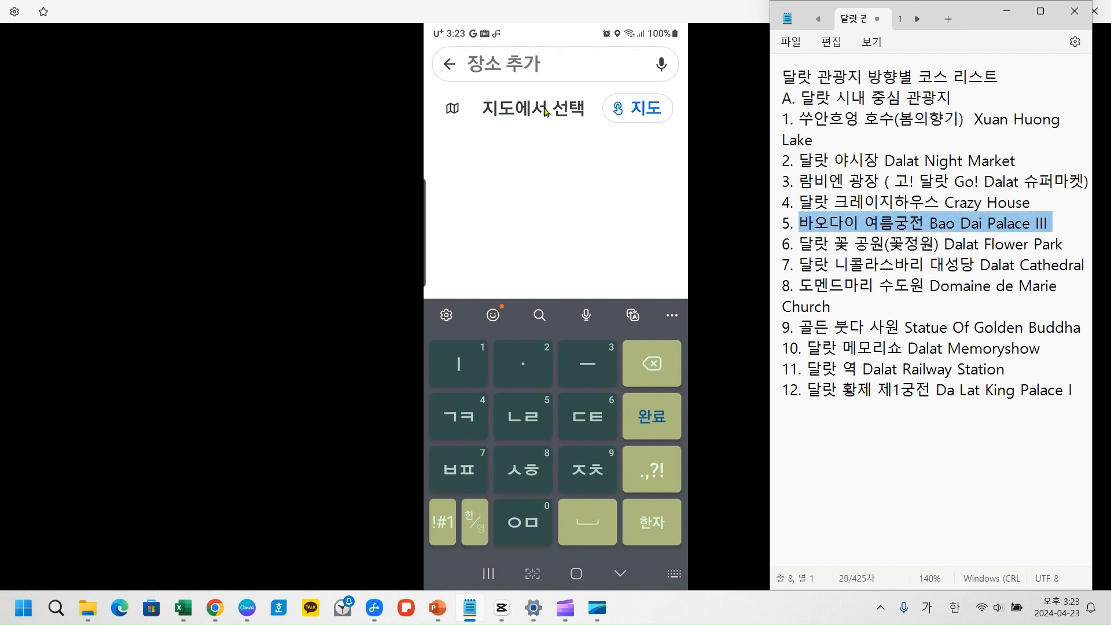
left_click(486, 64)
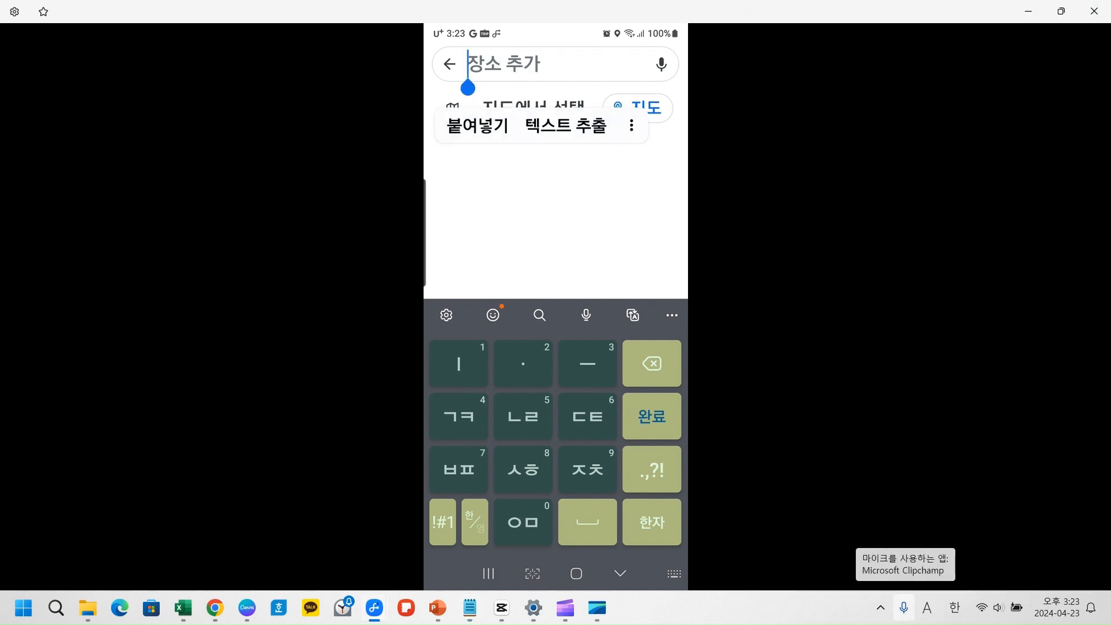
type("바오다이")
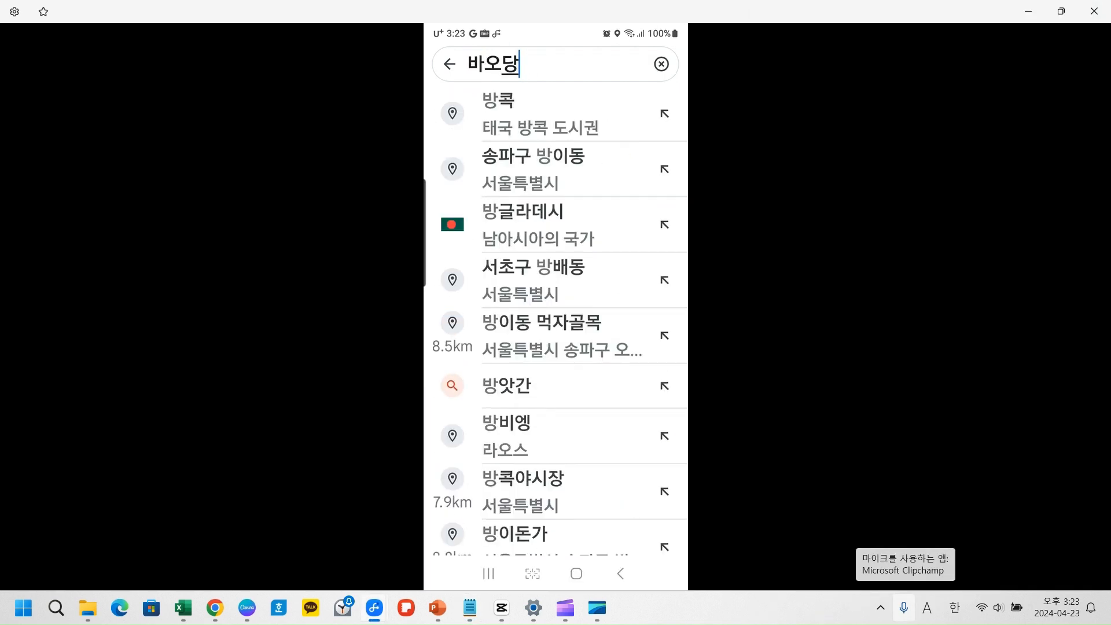
type(" 여름")
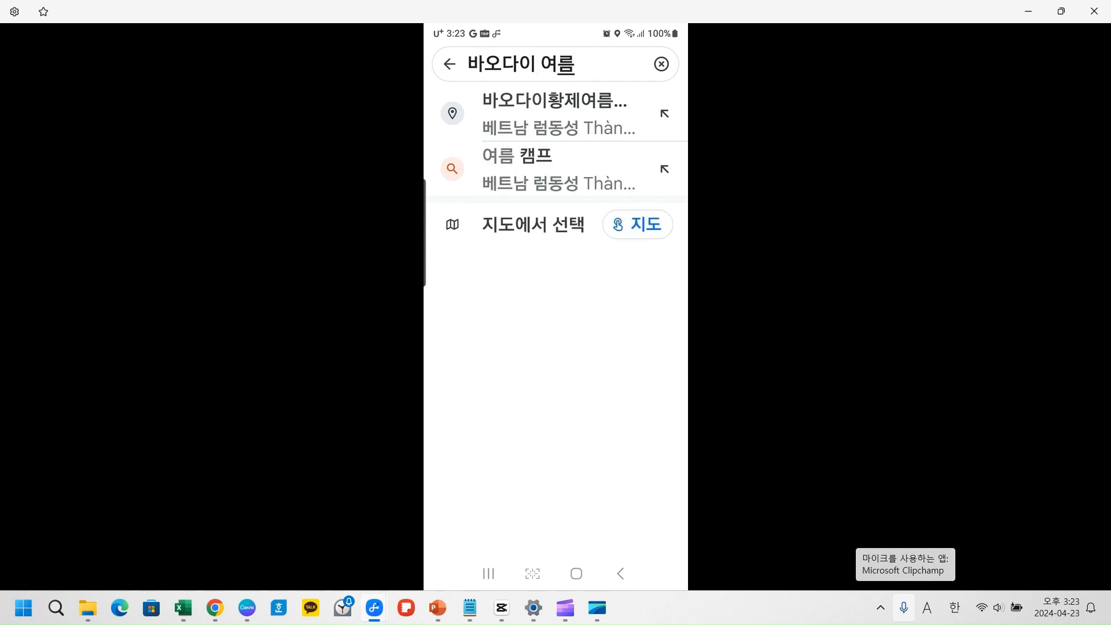
left_click(561, 104)
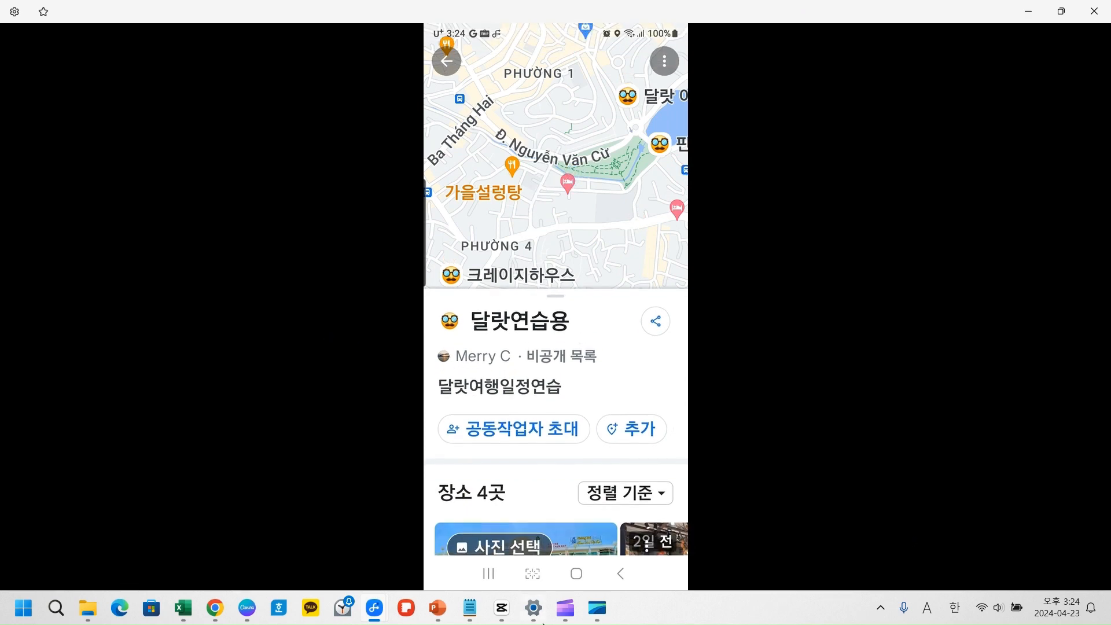
Step: Start adding another place to 달랏연습용 and select 달랏 니콜라스바리 대성당 Dalat Cathedral in the Notepad notes
left_click(642, 429)
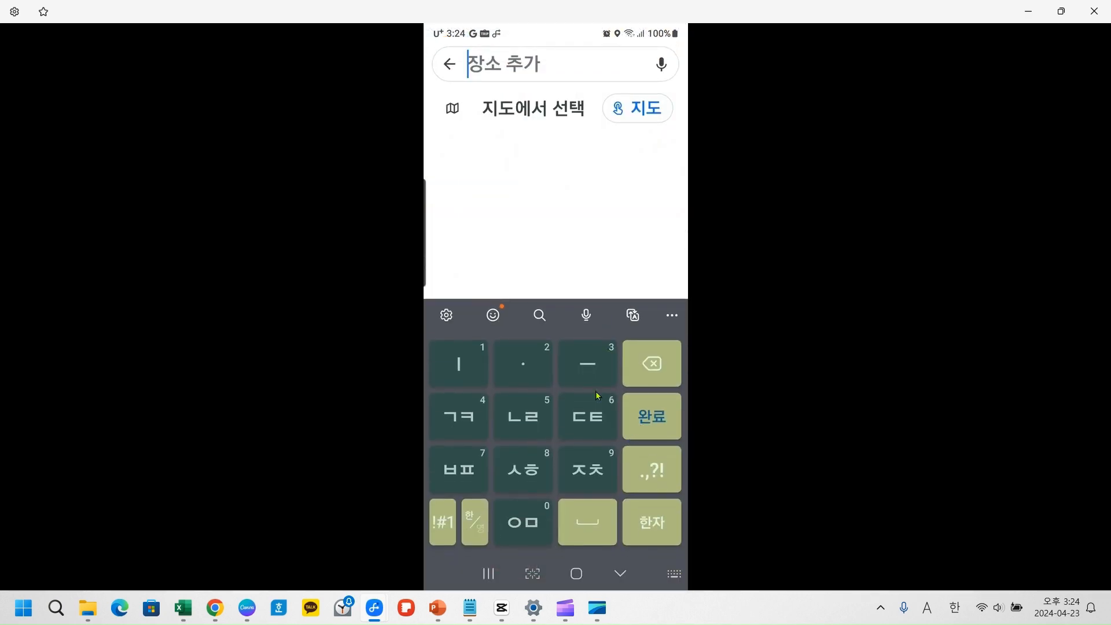
left_click(468, 614)
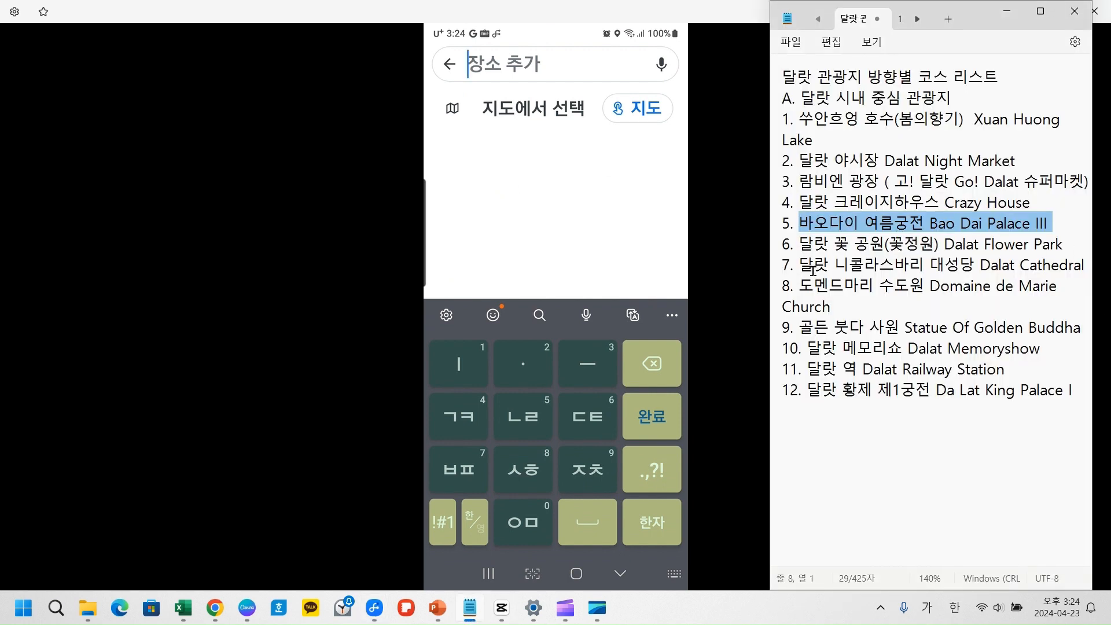
left_click(800, 267)
left_click_drag(801, 267, 1089, 268)
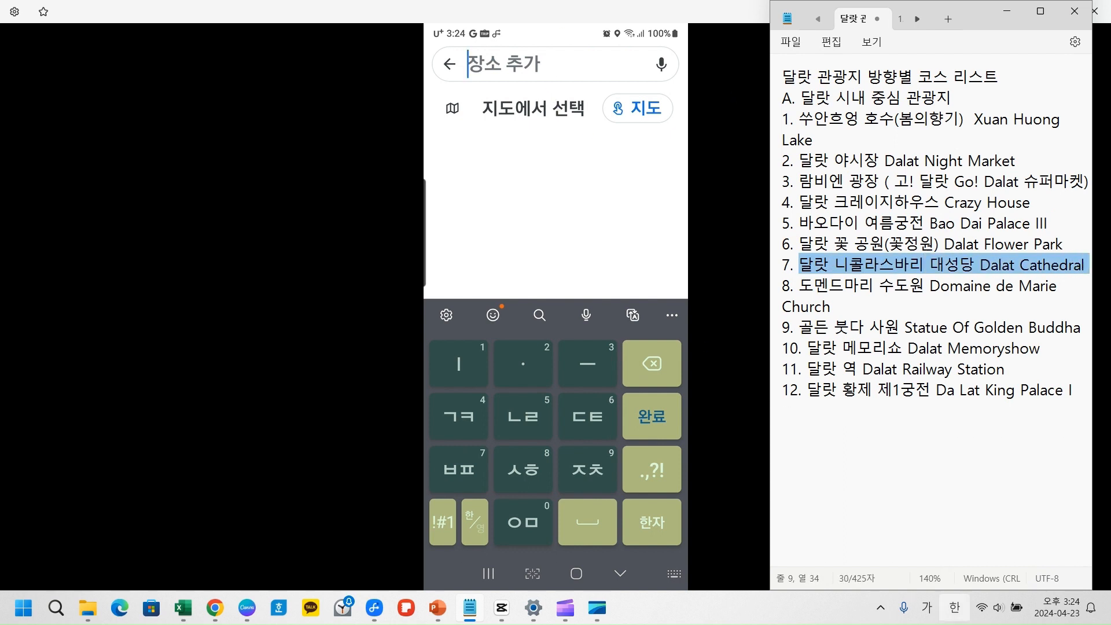
type("달다")
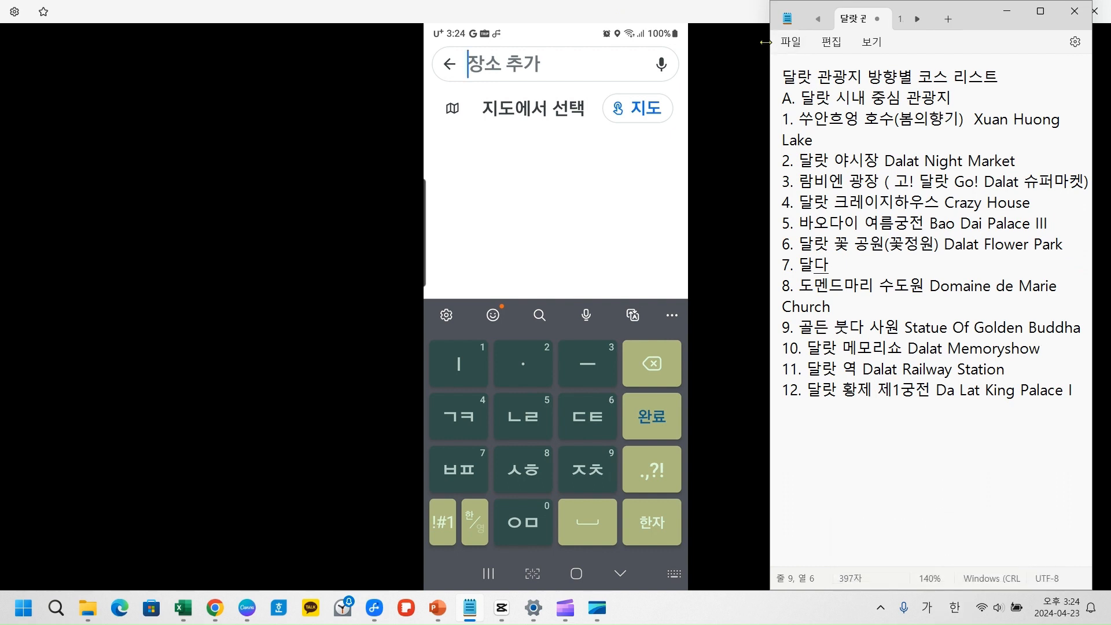
key("BackSpace")
key("BackSpace")
key("BackSpace")
type("달")
key("ctrl+End")
left_click(814, 265)
type("ㄷ")
Step: Search for the Dalat cathedral as the new place and add the 달랏 니콜라스바리 대성당 suggestion to 달랏연습용
left_click(490, 74)
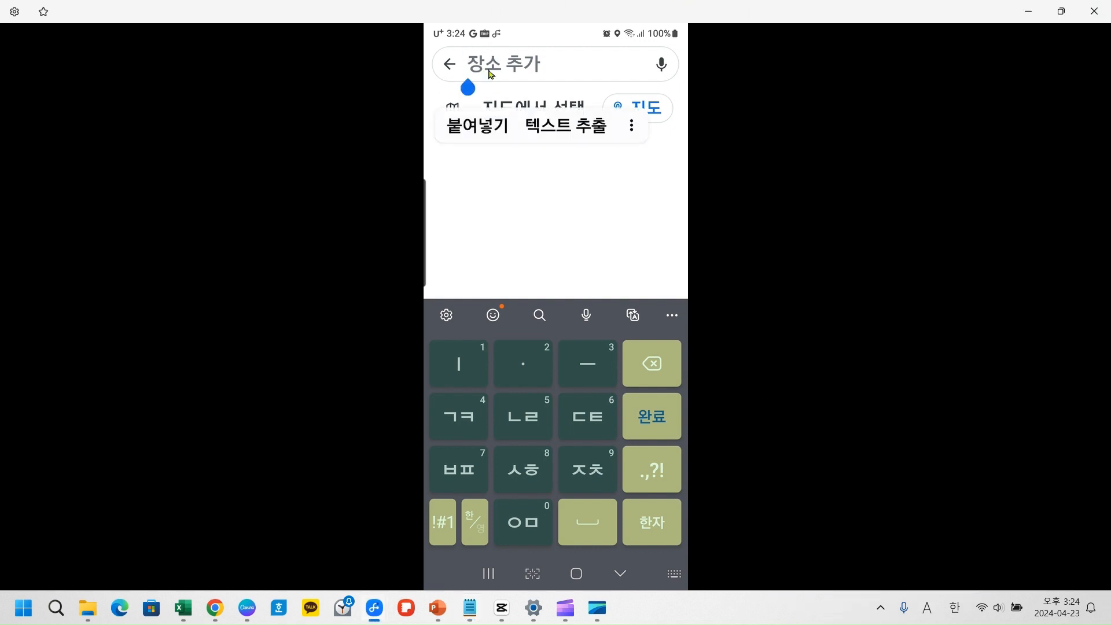
type("달랏 ㄴ")
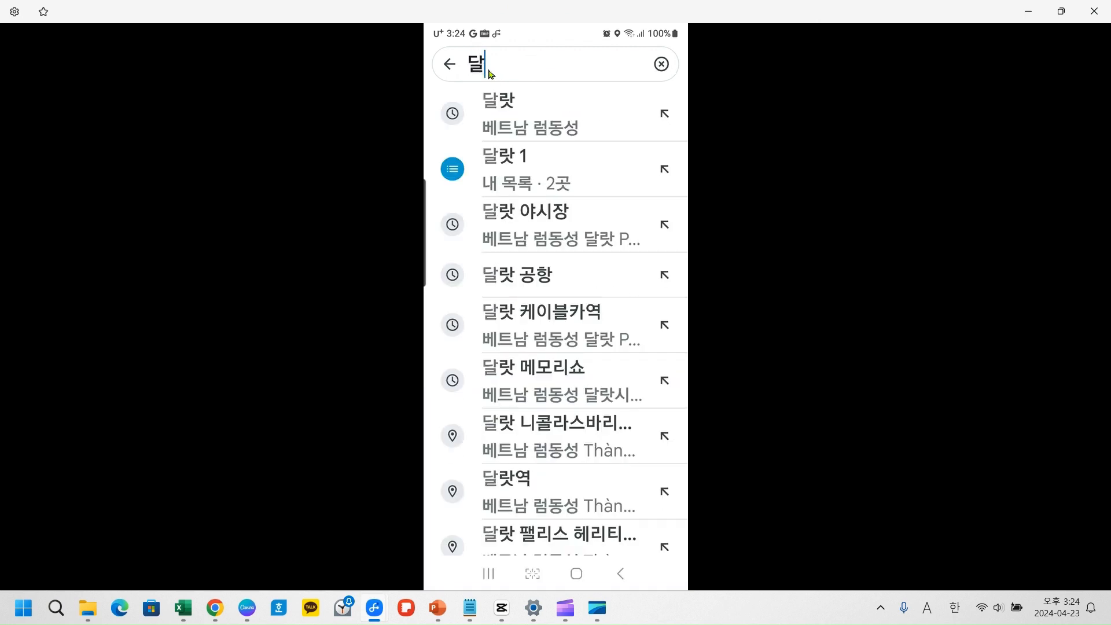
type("콜르")
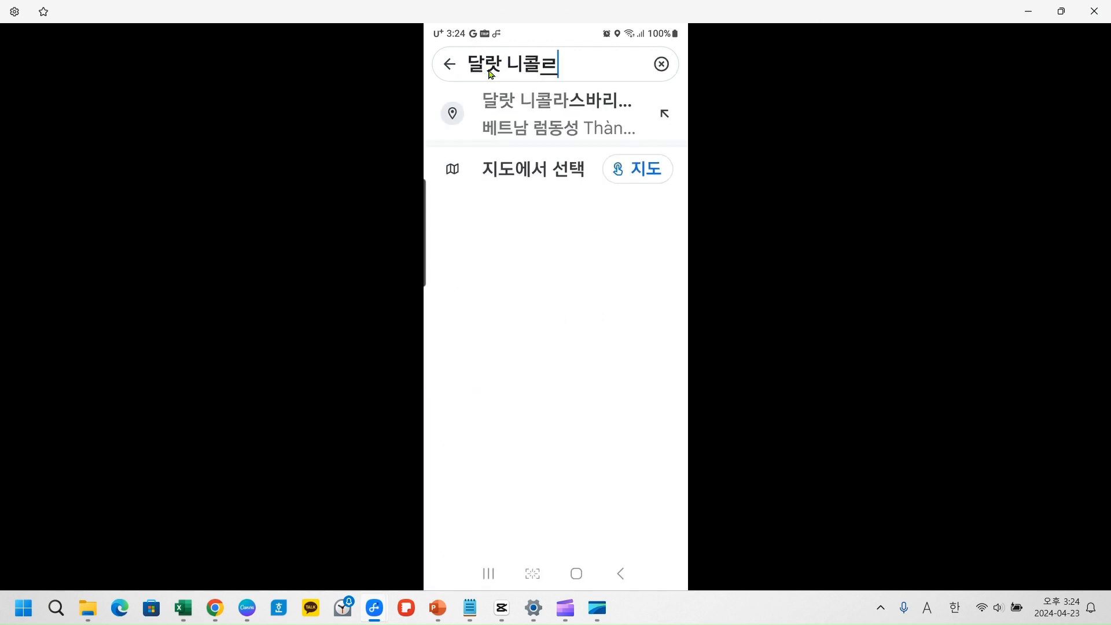
left_click(591, 119)
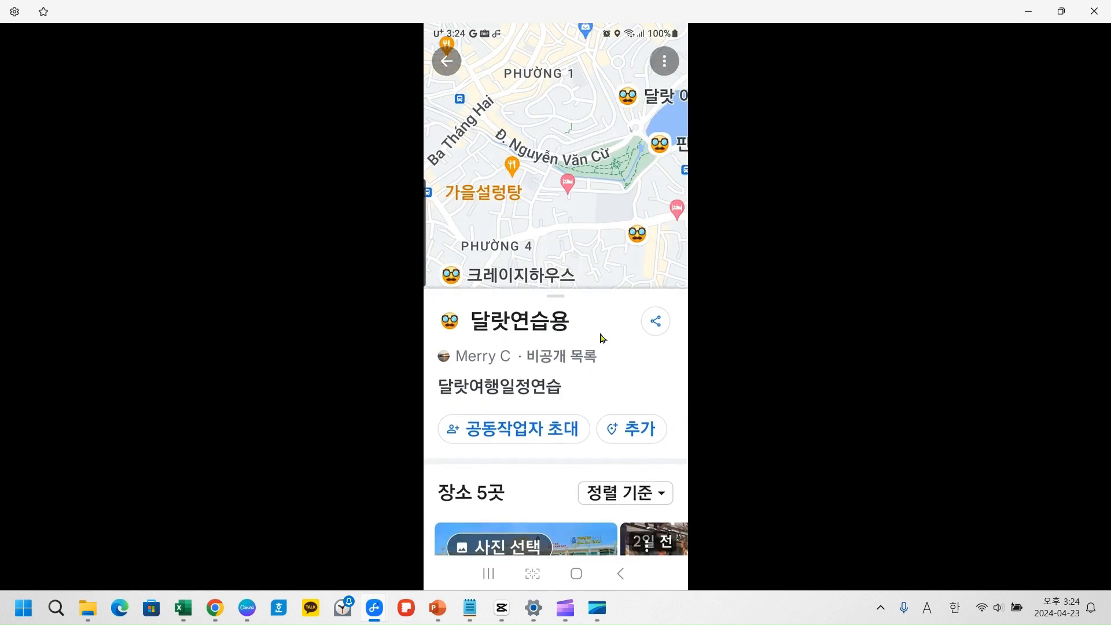
Step: Review the place entries and map pins of the 달랏연습용 list, from 달랏 야시장 down to 바오다이황제여름별장
scroll(573, 486, "down", 5)
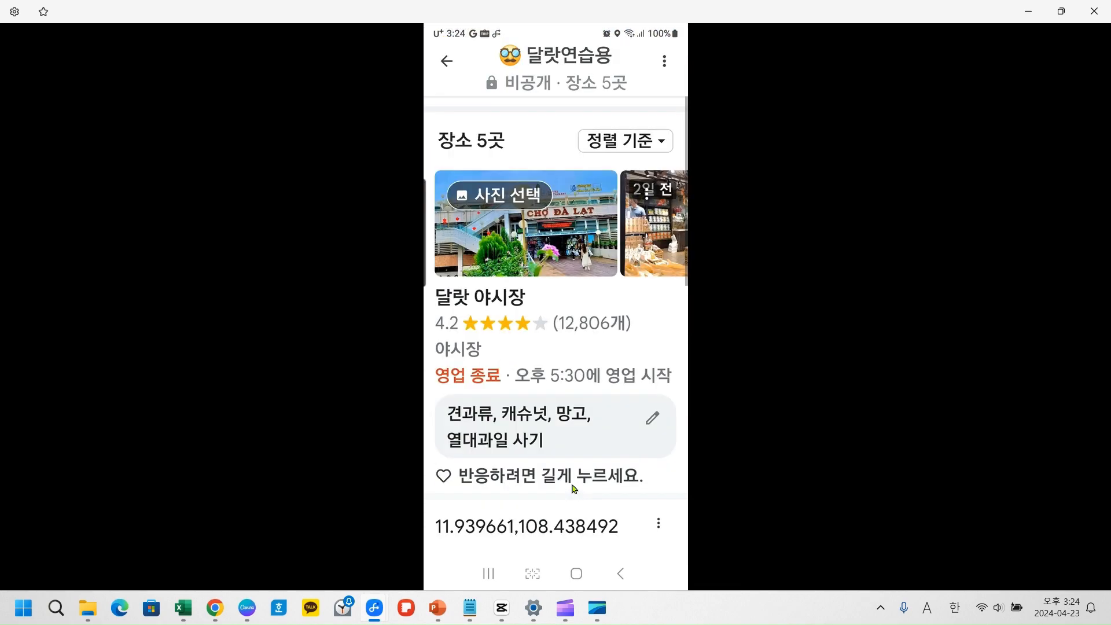
scroll(573, 486, "up", 5)
scroll(577, 233, "up", 5)
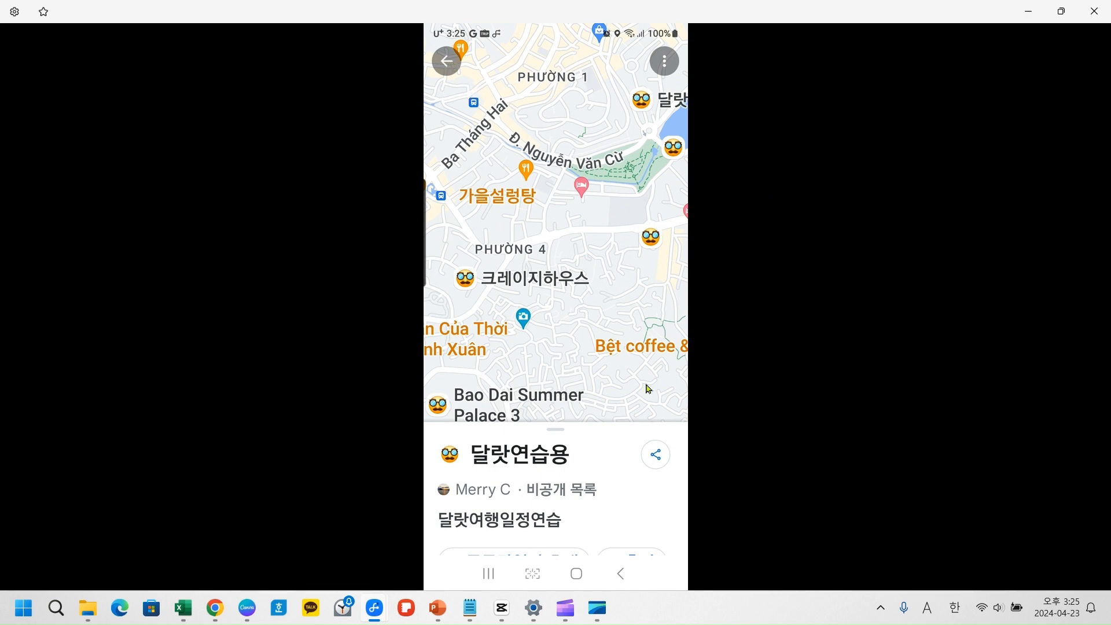
left_click(591, 490)
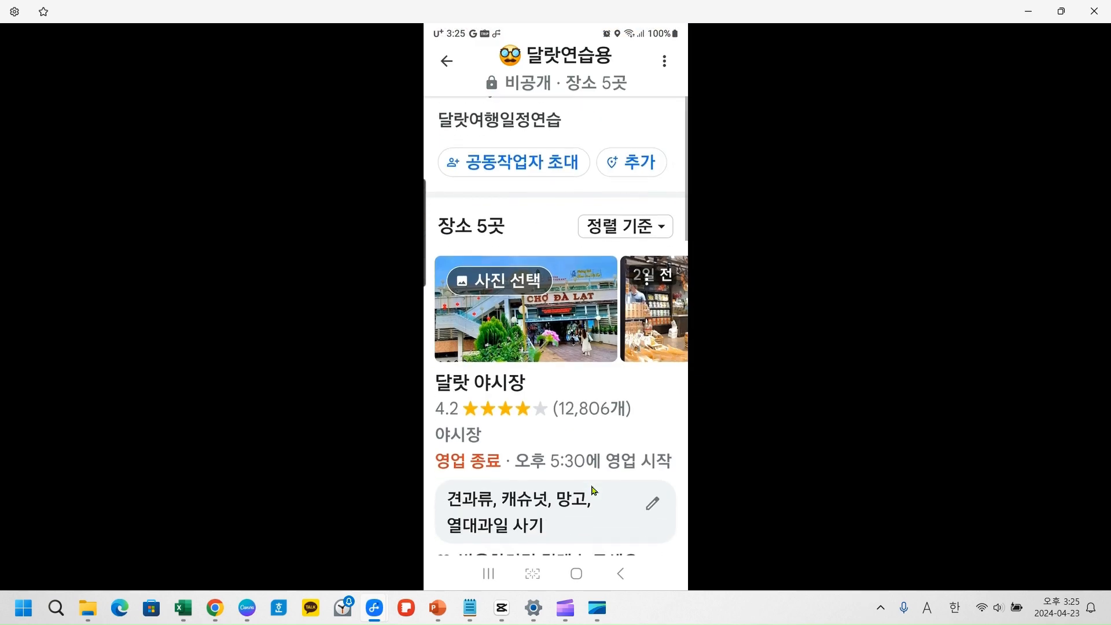
scroll(596, 490, "down", 5)
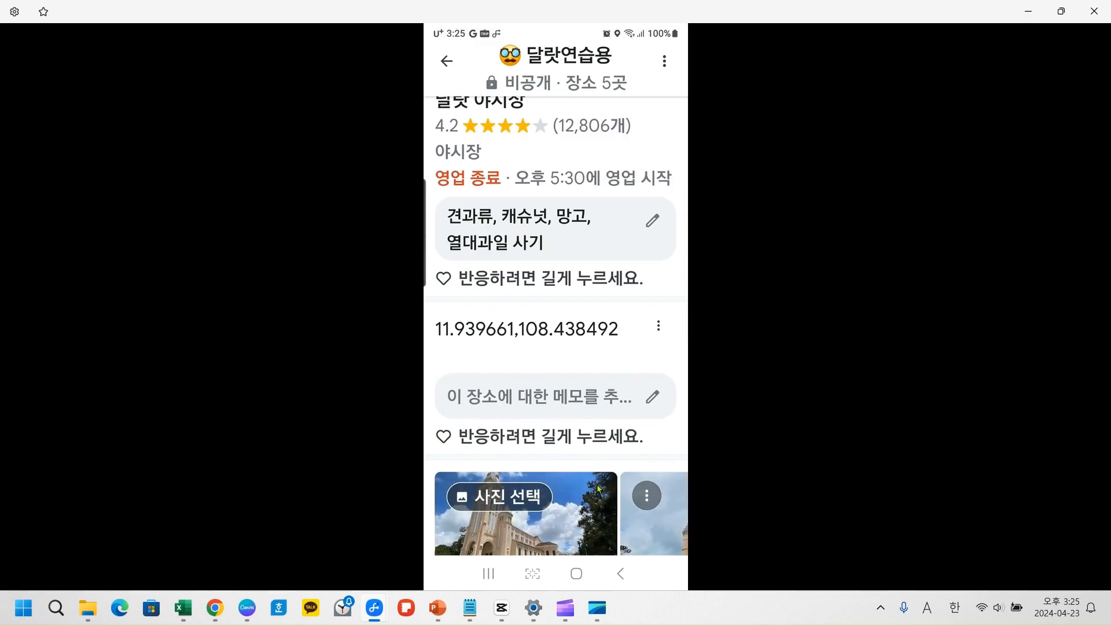
scroll(543, 491, "down", 8)
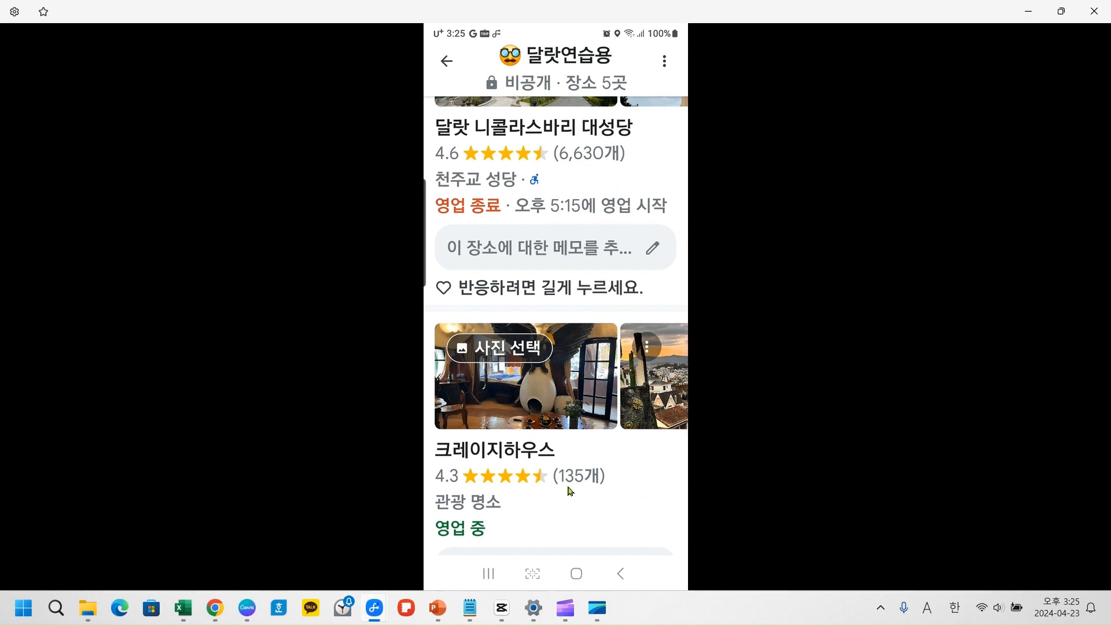
scroll(569, 491, "down", 5)
scroll(566, 490, "down", 2)
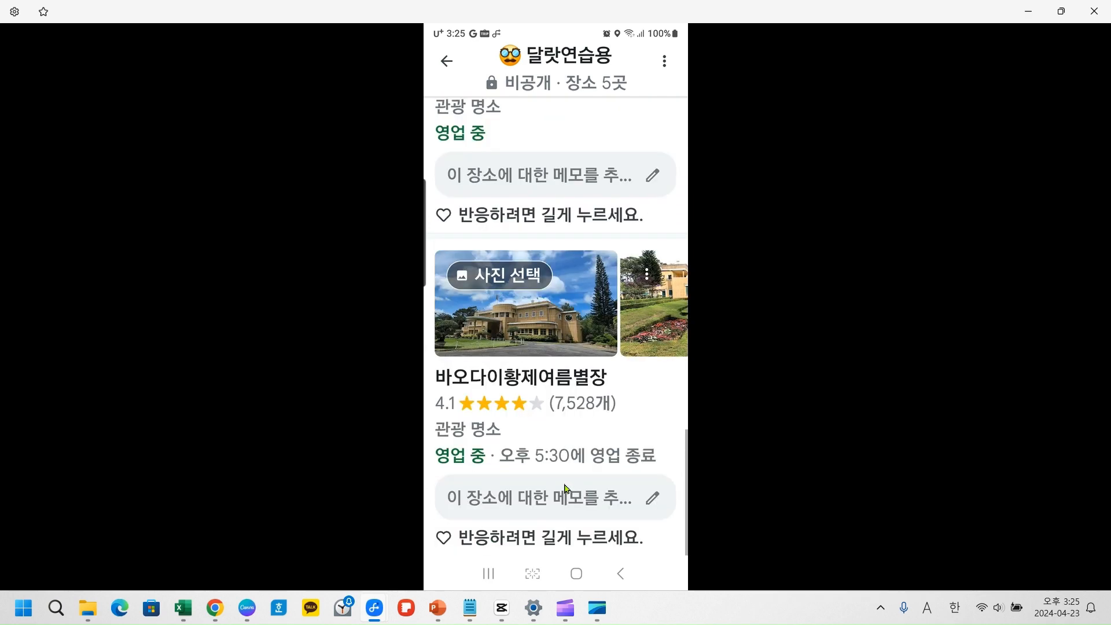
scroll(566, 490, "up", 12)
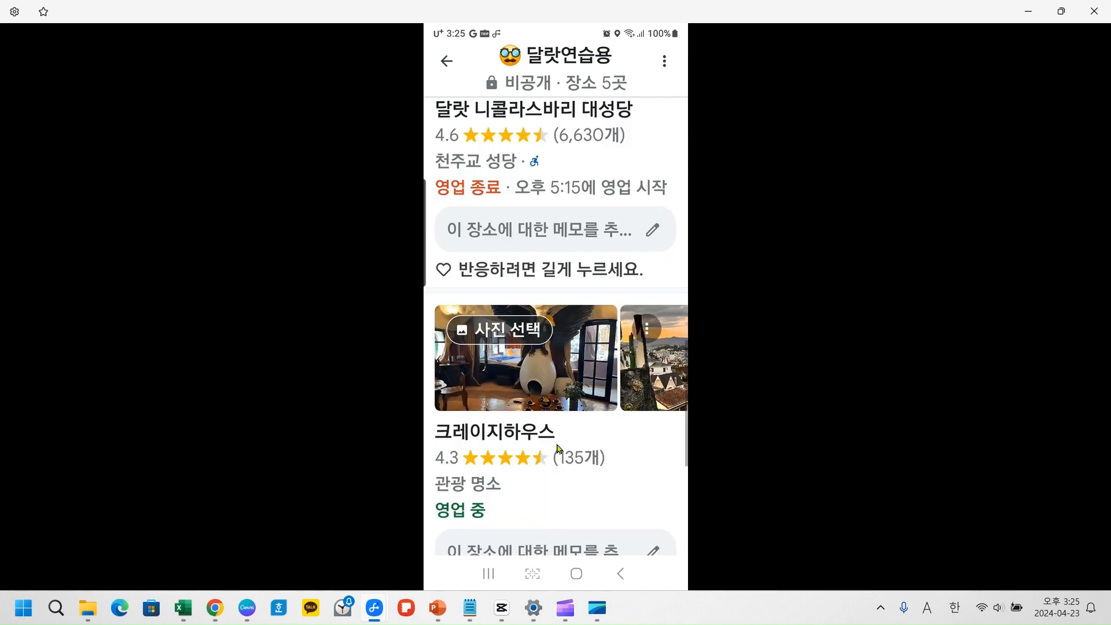
scroll(553, 326, "up", 5)
Step: Start adding another place to 달랏연습용 and search for 람비엔, number 3 in the Notepad notes
left_click(638, 162)
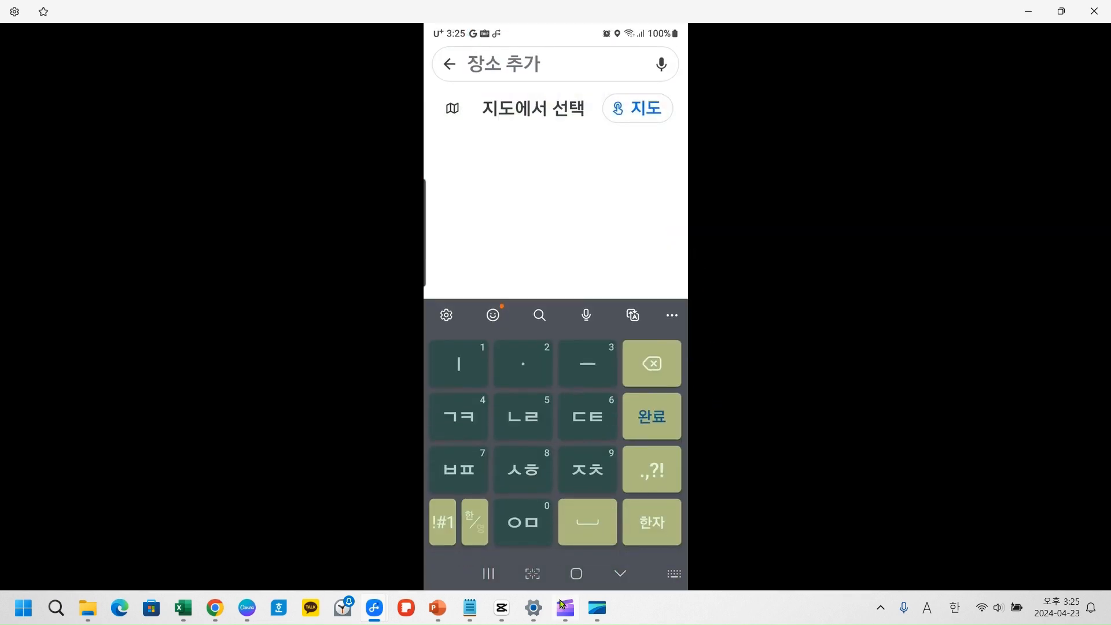
mouse_move(561, 604)
left_click(468, 614)
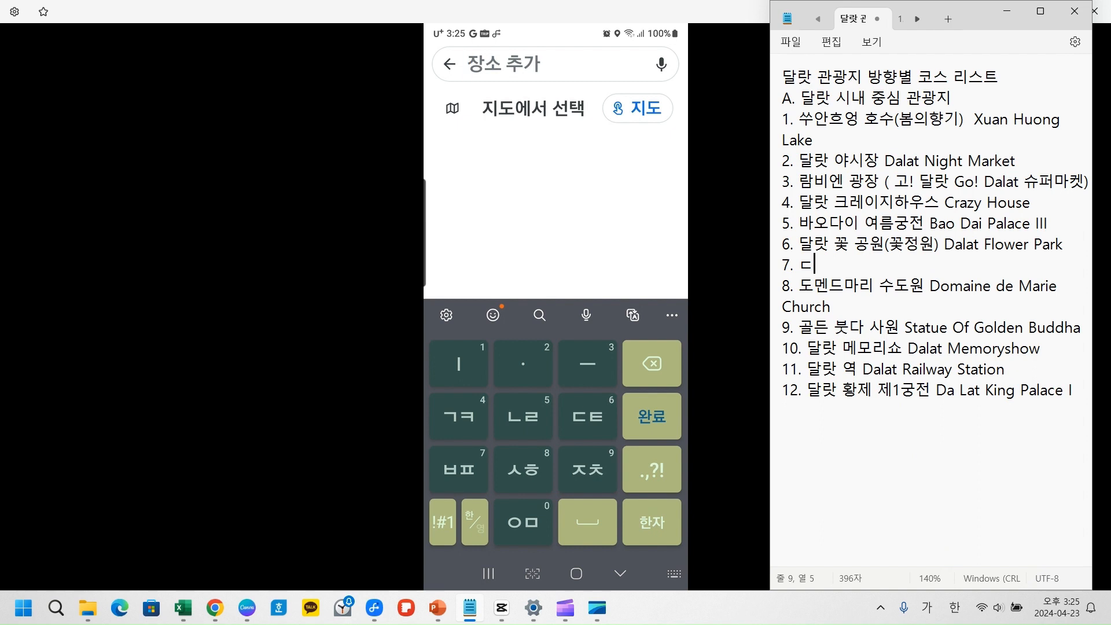
type("람")
left_click(498, 64)
type("람")
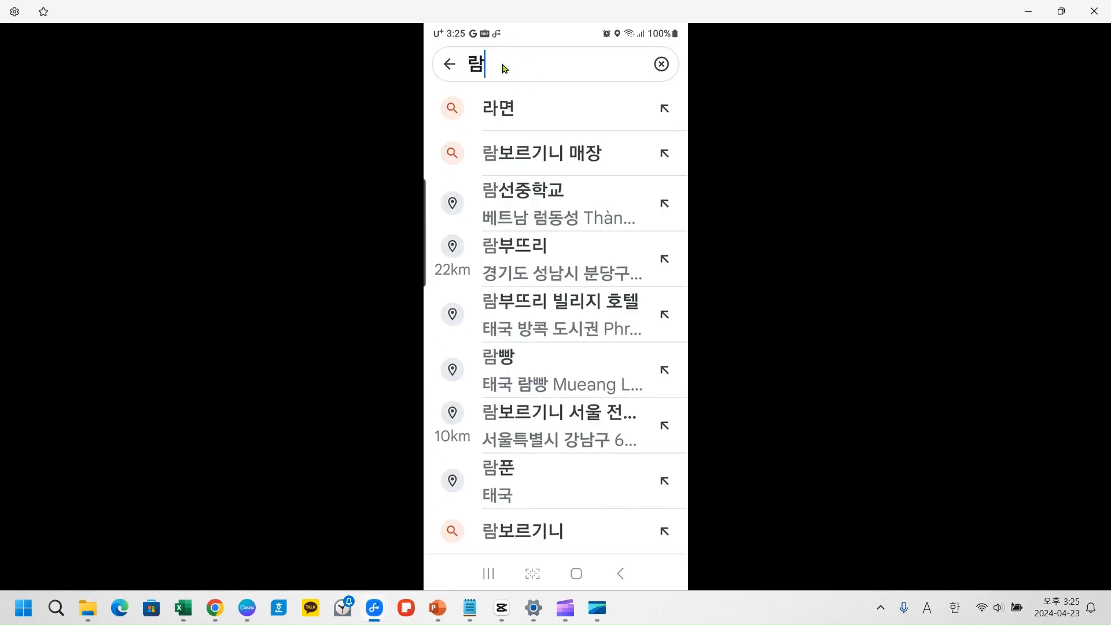
type("비엔")
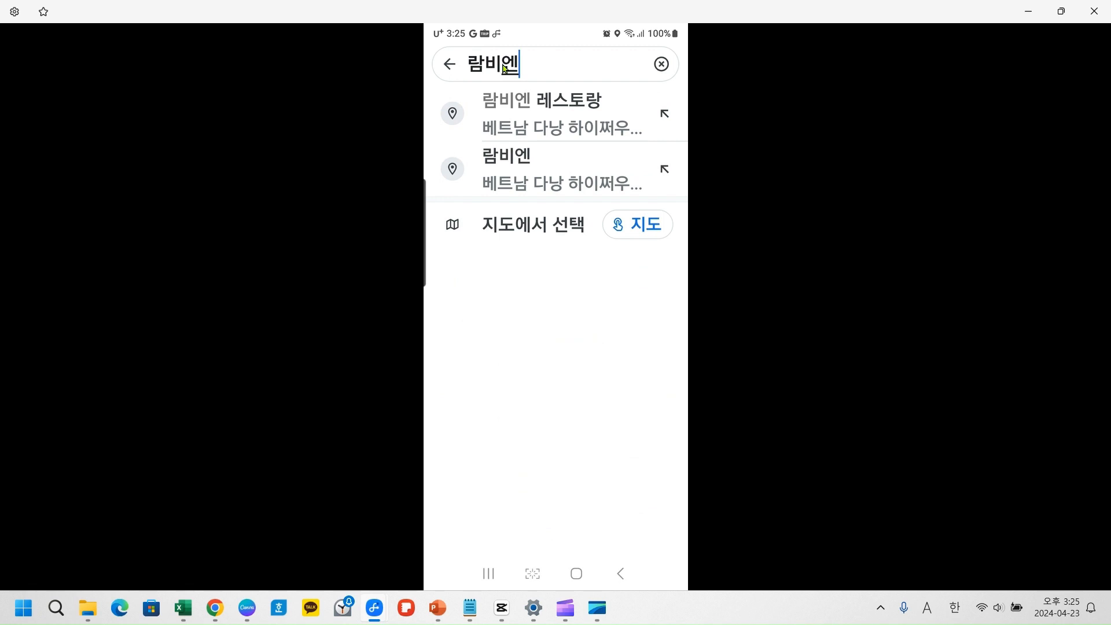
Step: Try the place searches 람비엔광장 and 람비엔스퀘어, and clear the search text
type("광자")
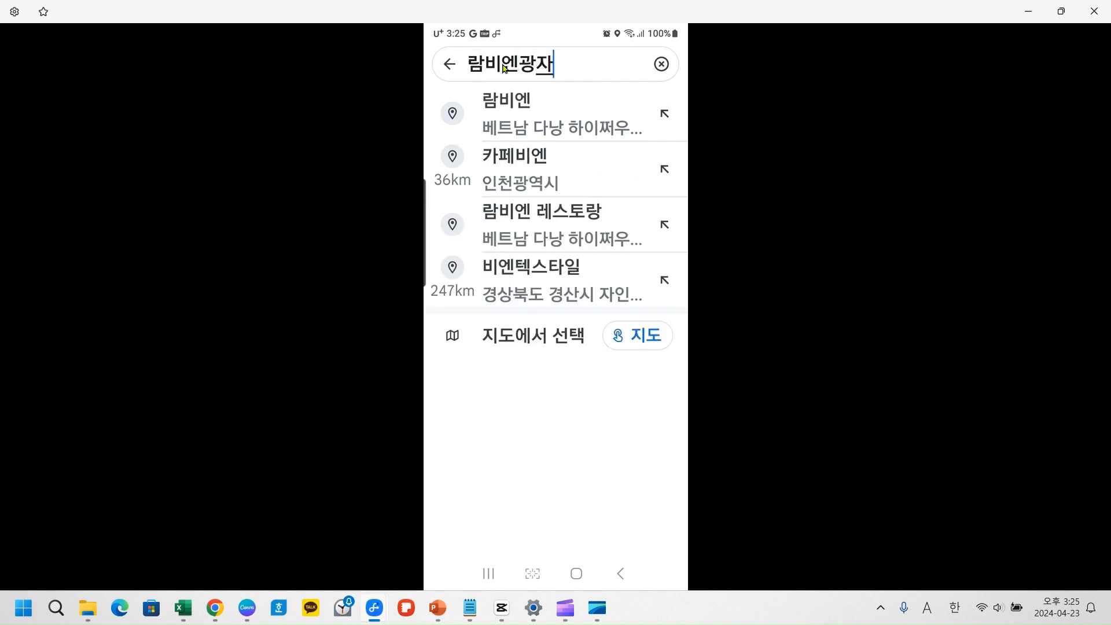
type("ㅇ")
key("BackSpace")
key("BackSpace")
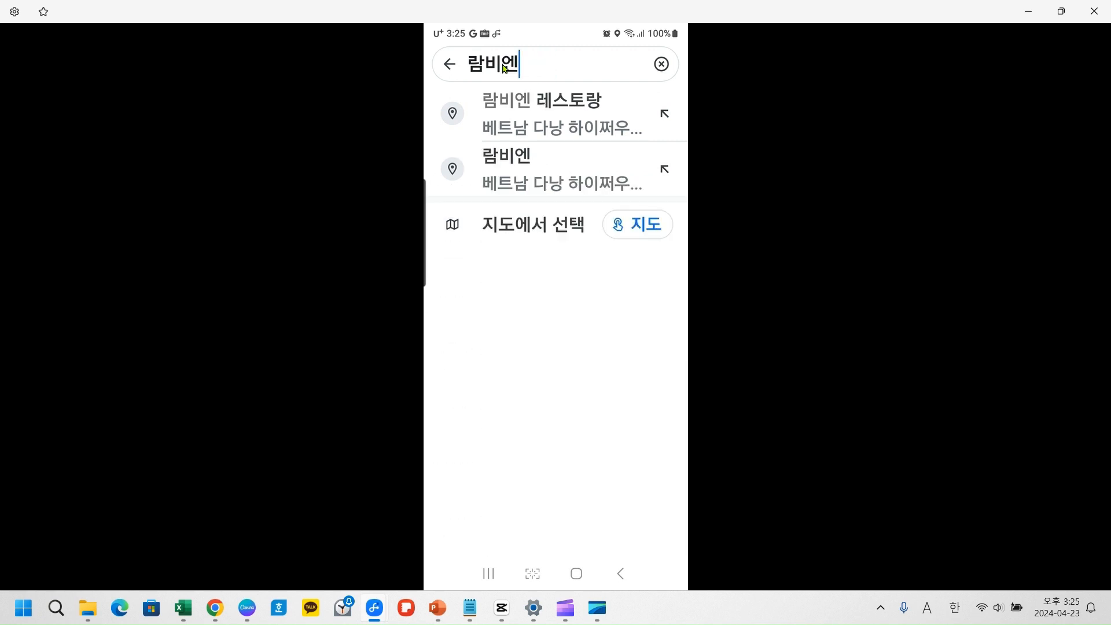
type("스쿠ㅔ어")
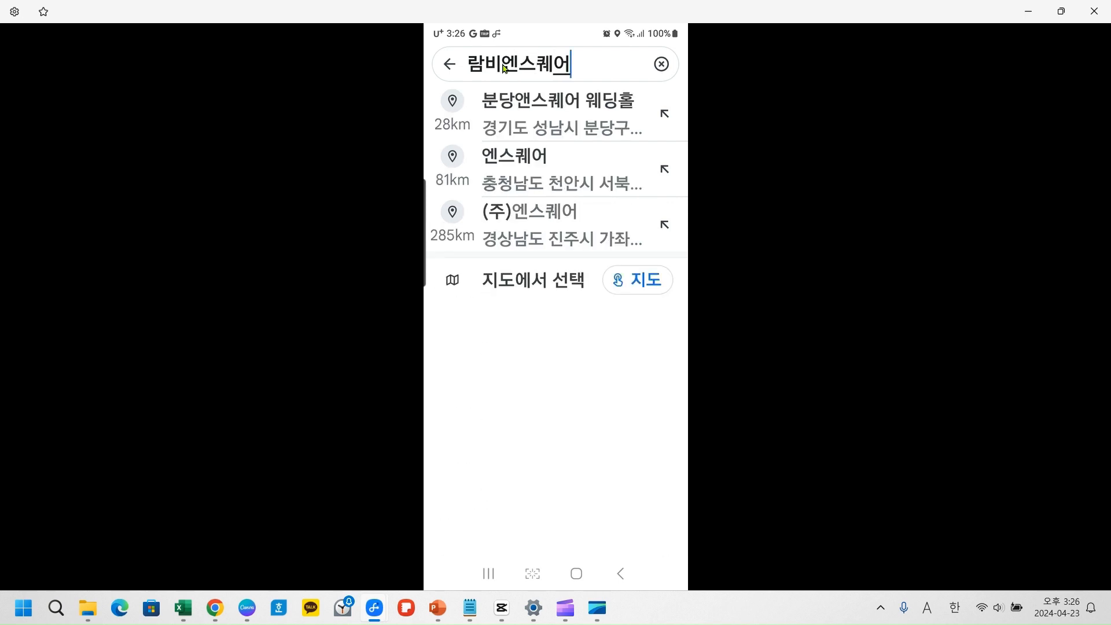
key("BackSpace")
key("BackSpace")
key("BackSpace")
key("BackSpace")
key("BackSpace")
key("BackSpace")
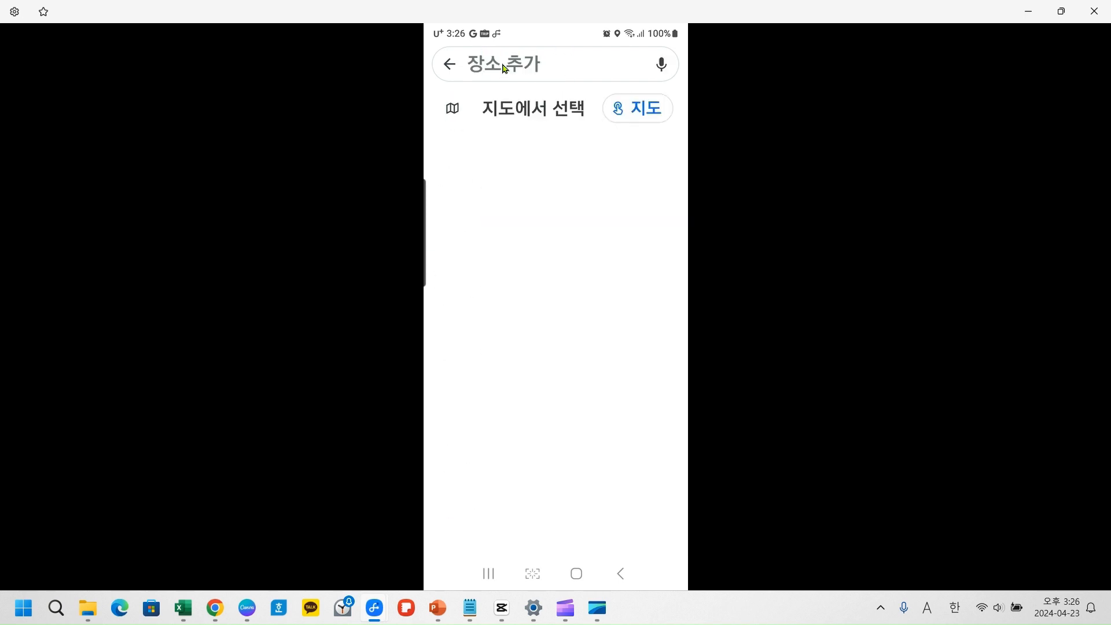
Step: Search in English for Lam, add the Lam Vien Square suggestion on Đường Trần Quốc to 달랏연습용, and browse its photos
key("shift+space")
type("L")
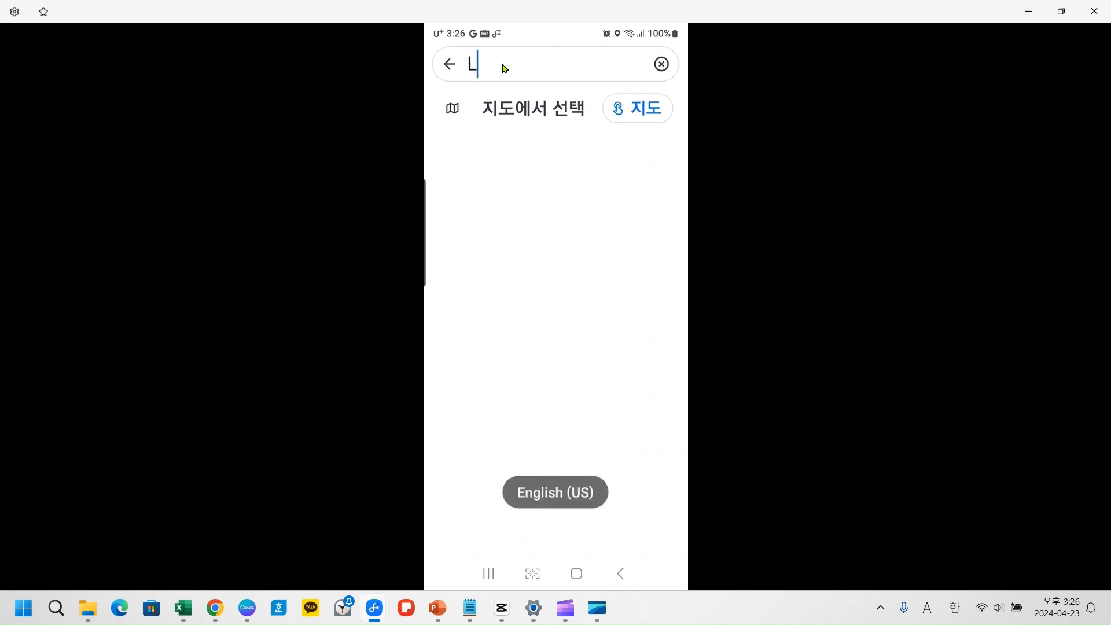
type("am")
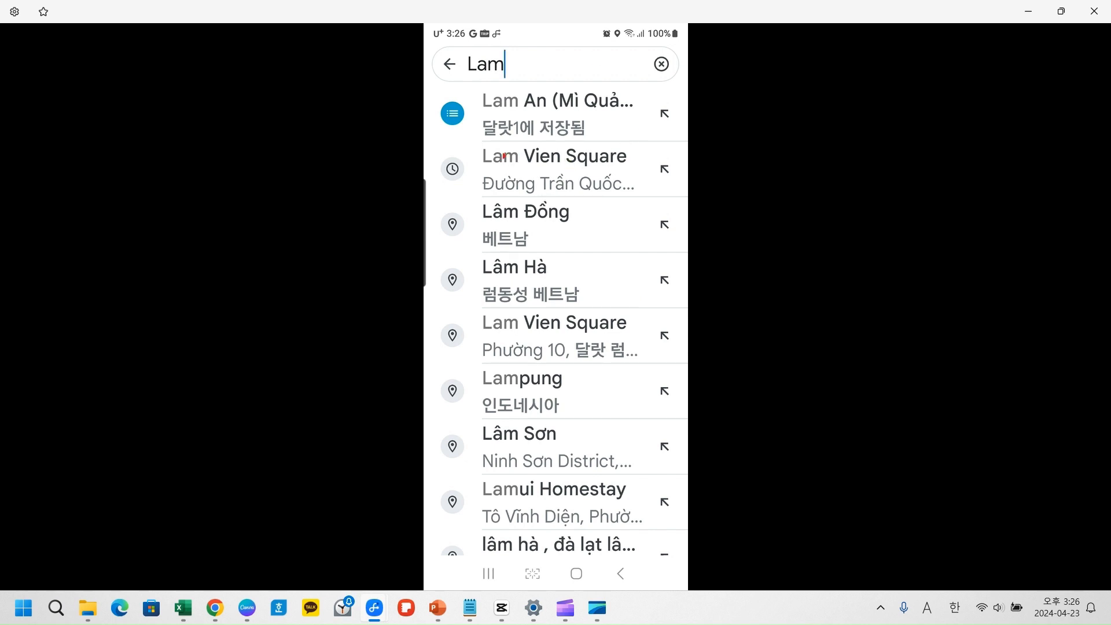
left_click_drag(473, 141, 719, 203)
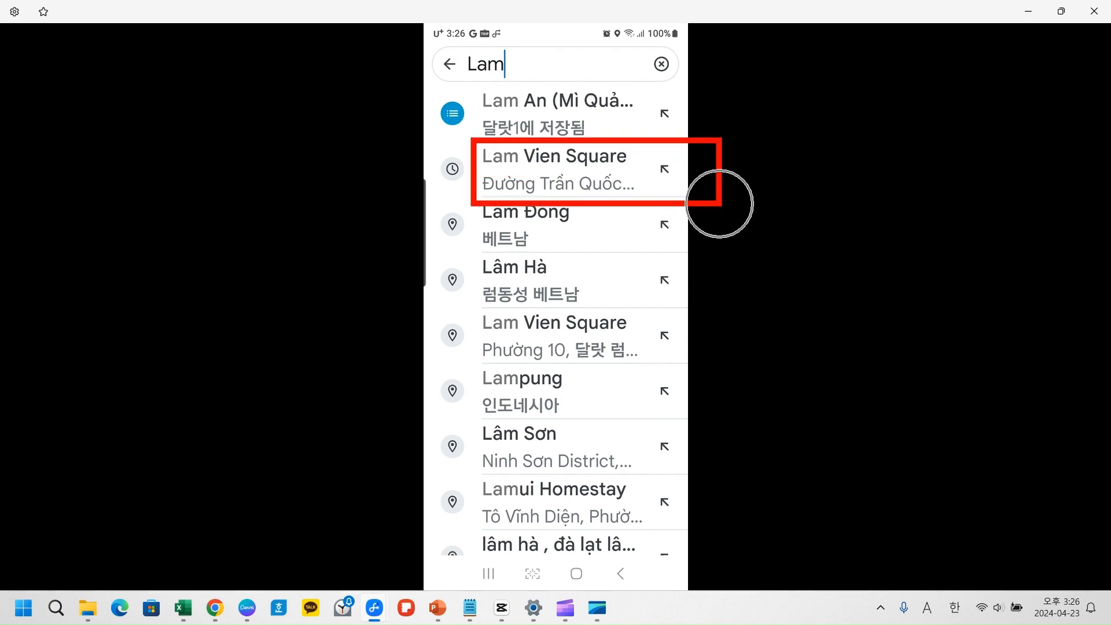
left_click(574, 172)
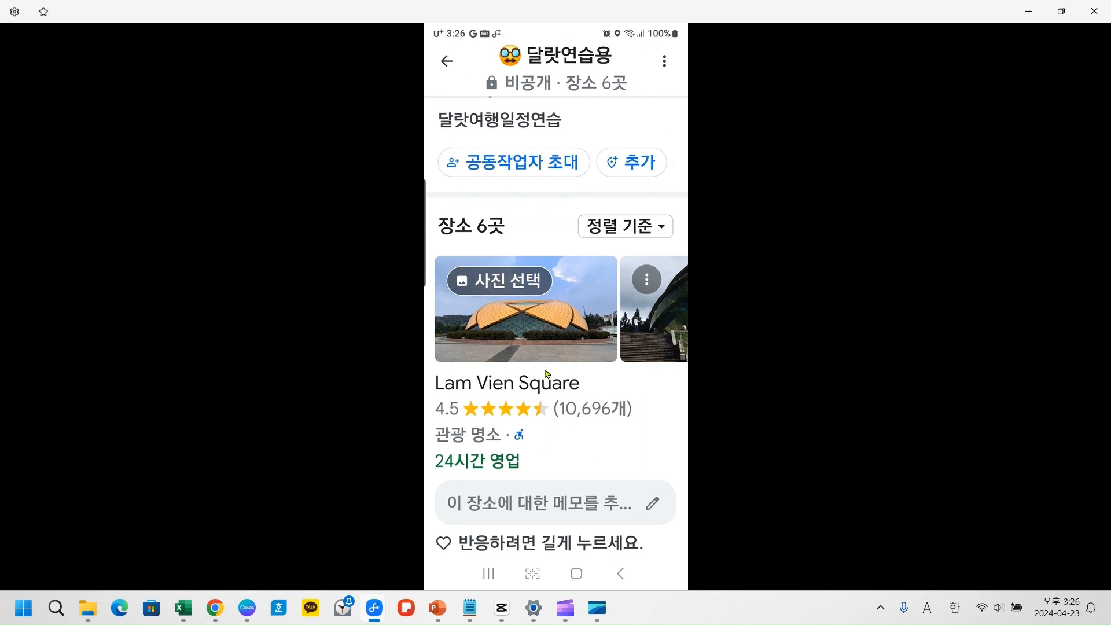
left_click_drag(641, 333, 427, 355)
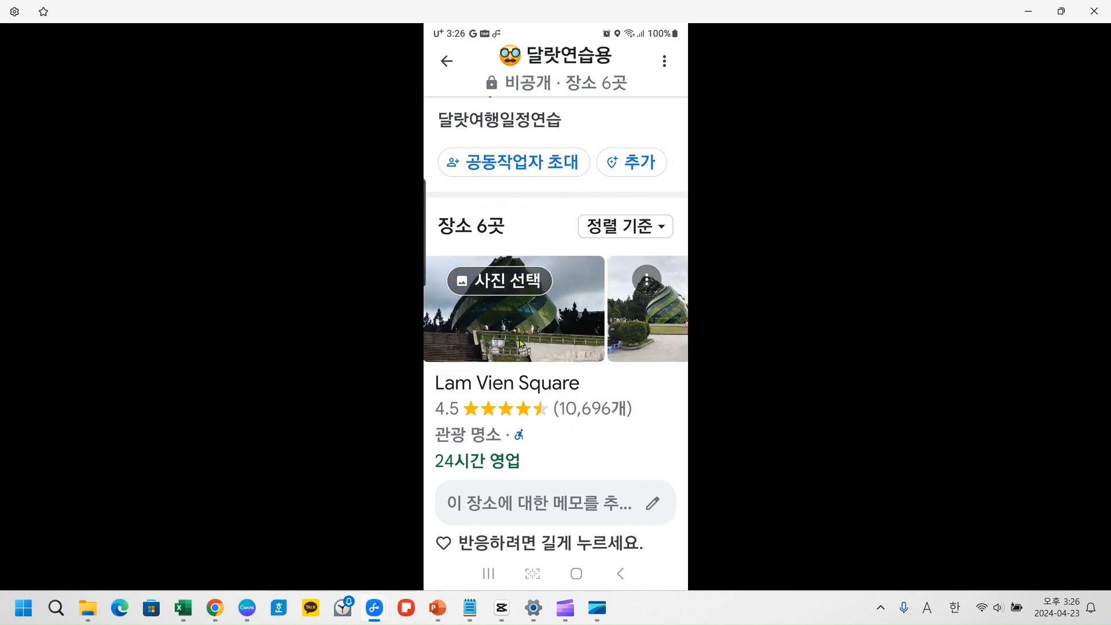
left_click_drag(634, 331, 423, 345)
left_click_drag(611, 347, 650, 339)
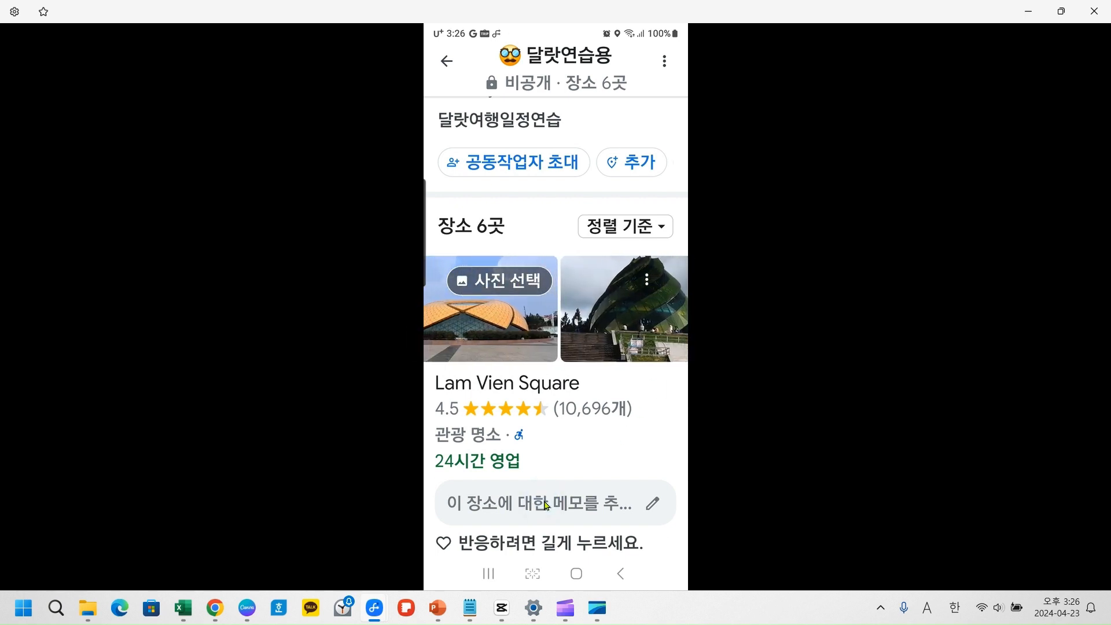
Step: Save the memo "Go!Dalat 고달랏 슈퍼마켓" for Lam Vien Square and view the list's pins on the map
left_click(651, 503)
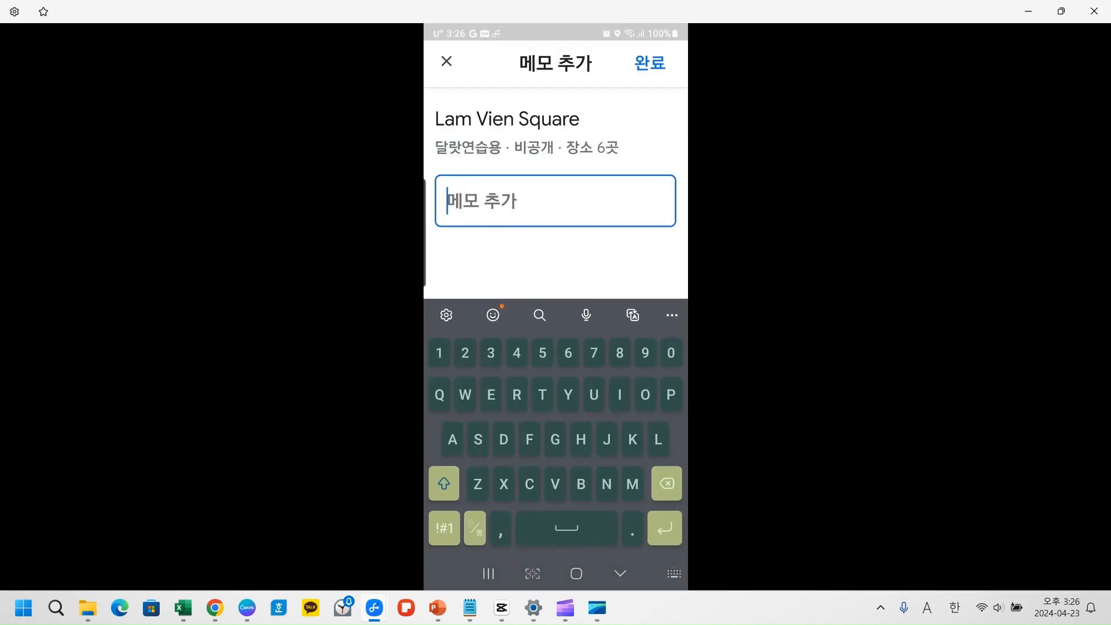
type("rh")
key("BackSpace")
key("BackSpace")
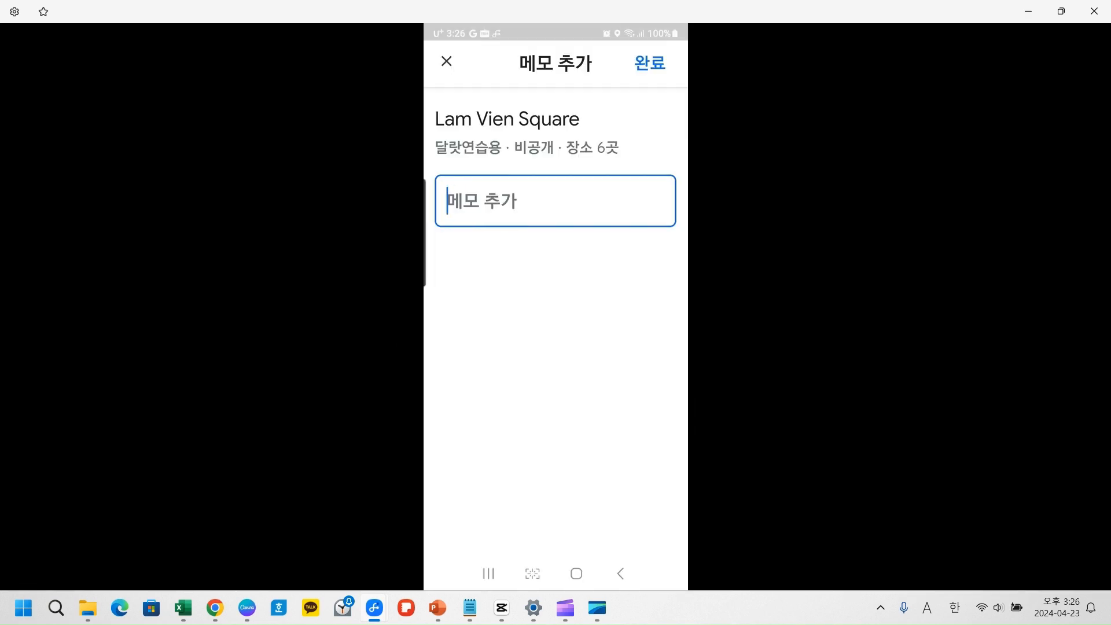
type("Go")
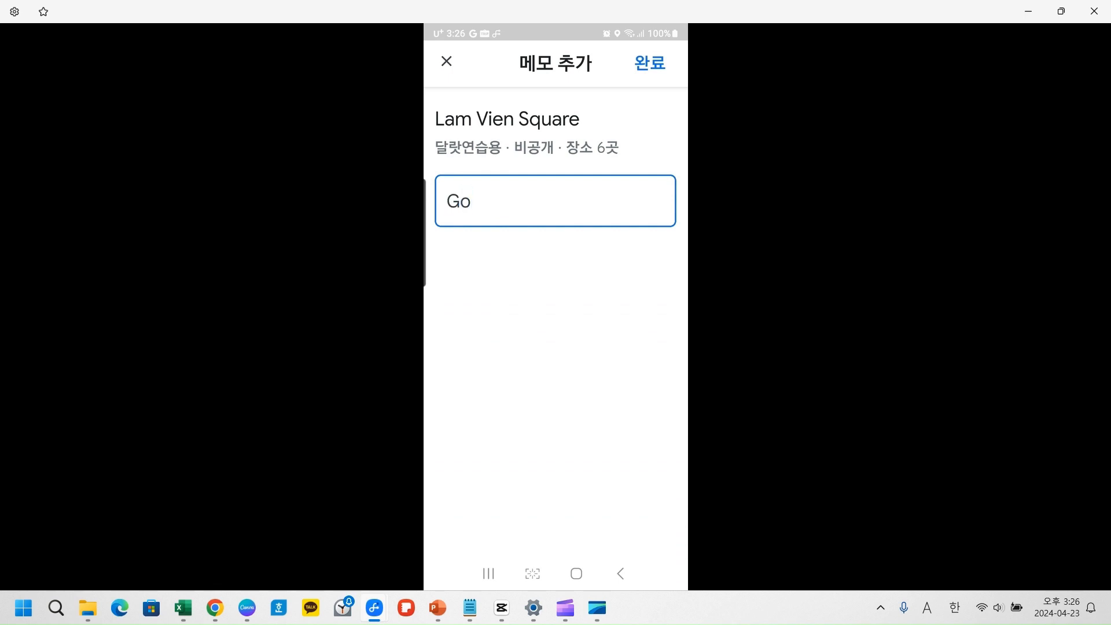
type("~")
type("!")
type("Dalat")
key("Hangul")
type("고달랏")
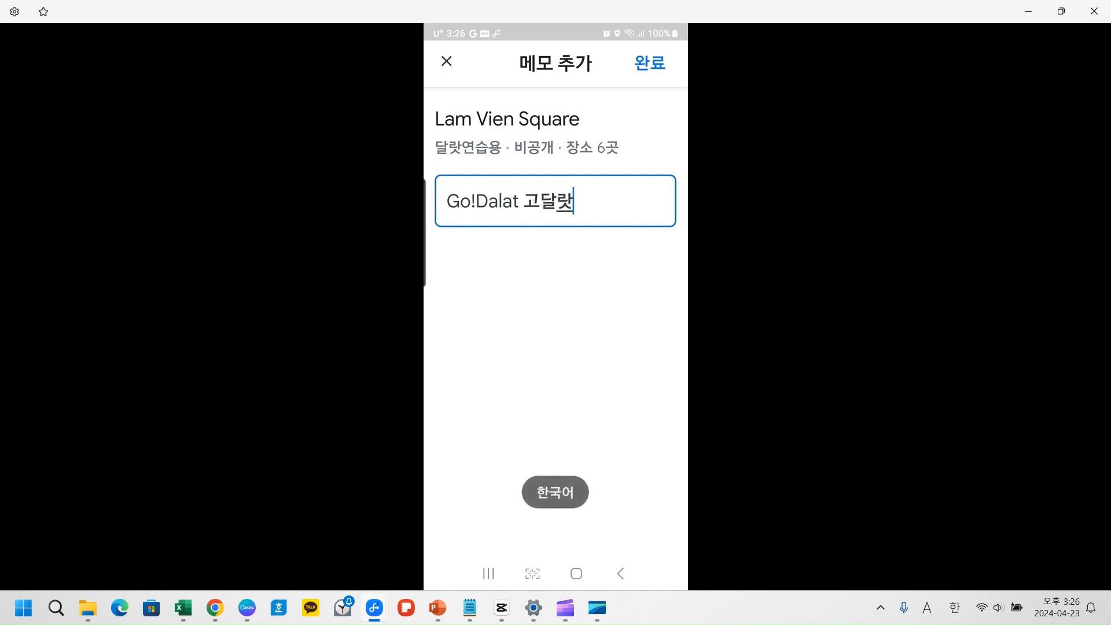
type(" ㅅ")
key("BackSpace")
type("ㅠ")
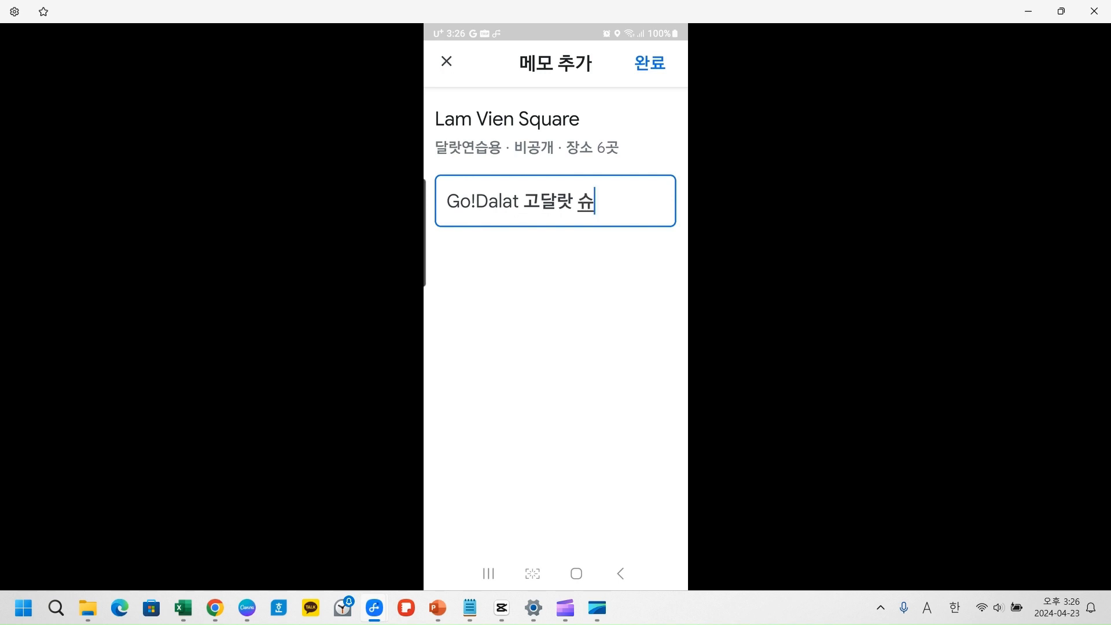
type("ㅍㅓㅁㅏㅋㅔㅅ")
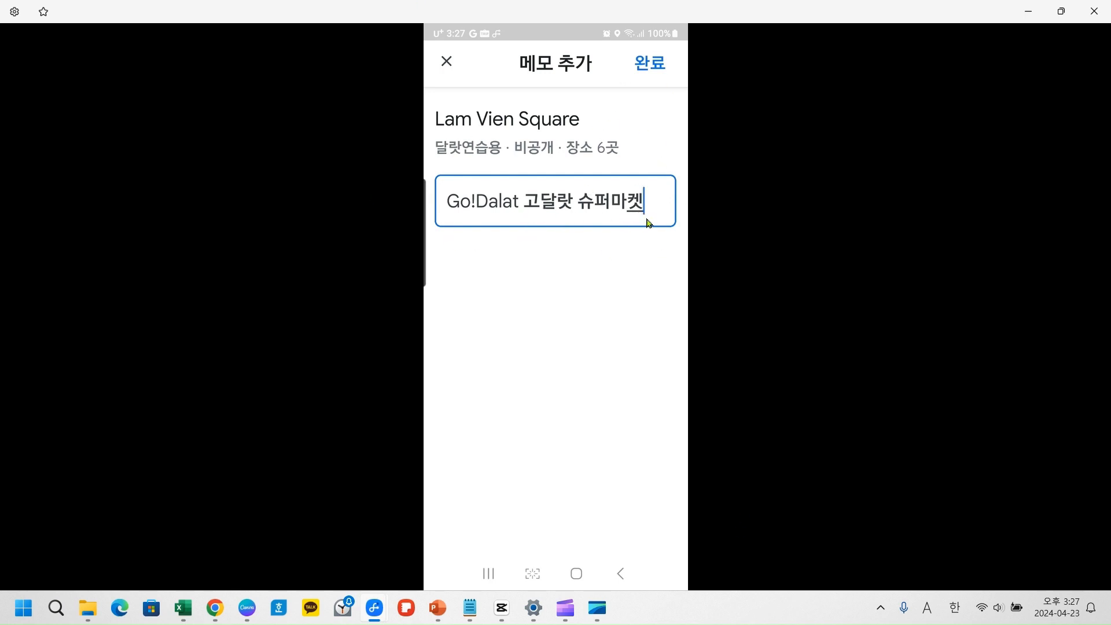
left_click(658, 68)
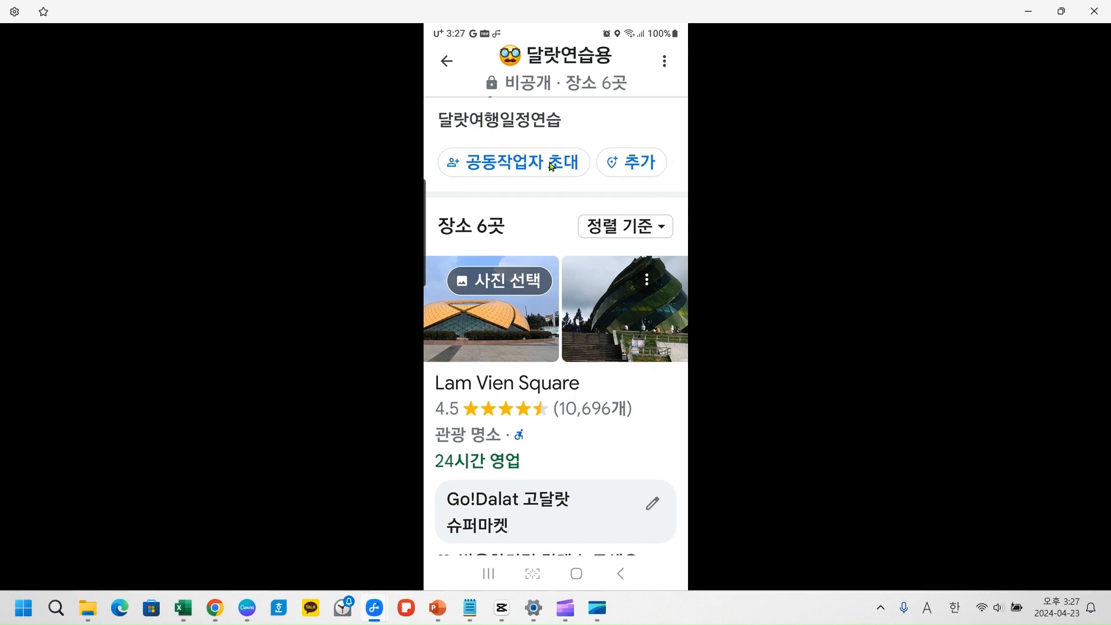
left_click_drag(544, 155, 578, 281)
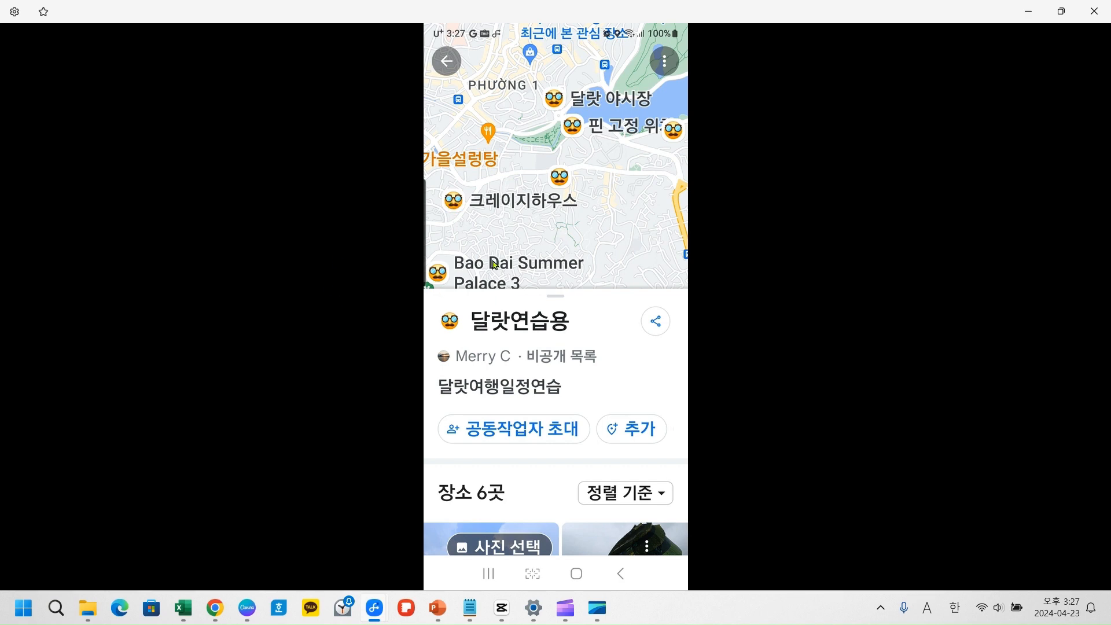
mouse_move(633, 188)
left_mouse_down()
mouse_move(588, 202)
mouse_move(631, 184)
left_mouse_up()
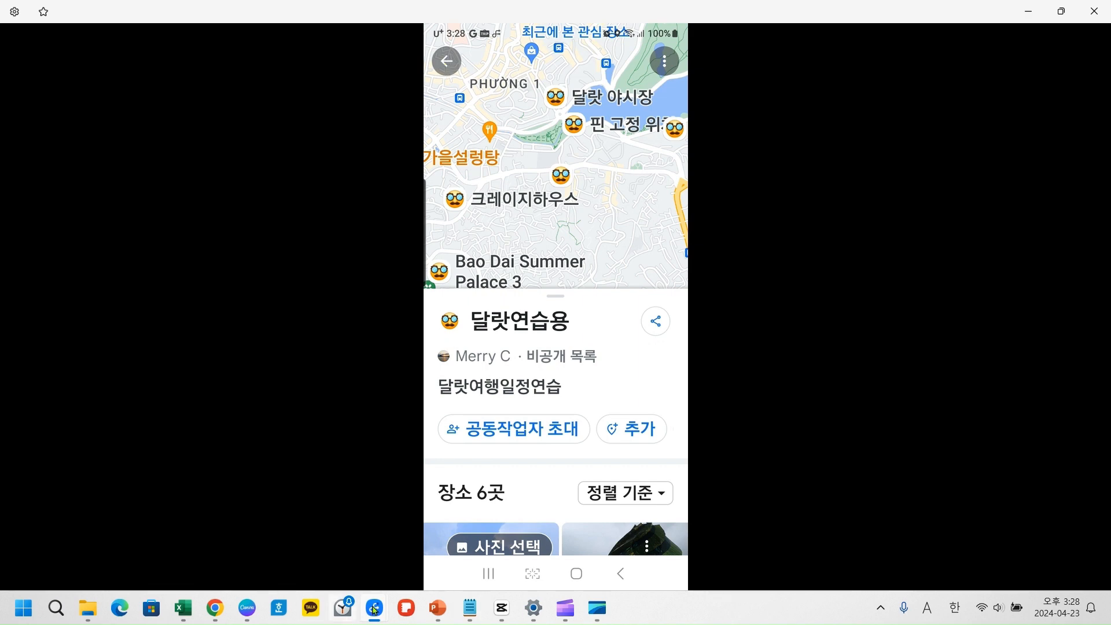
Step: Switch to Chrome, open Google Maps in a new tab, and show the saved places
left_click(216, 608)
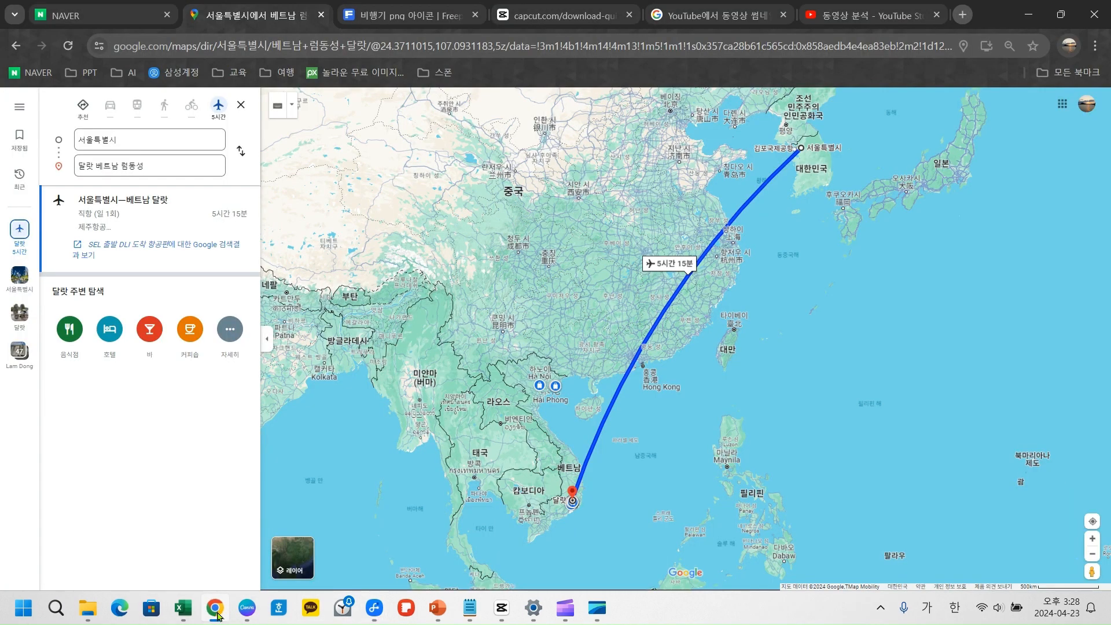
left_click(962, 14)
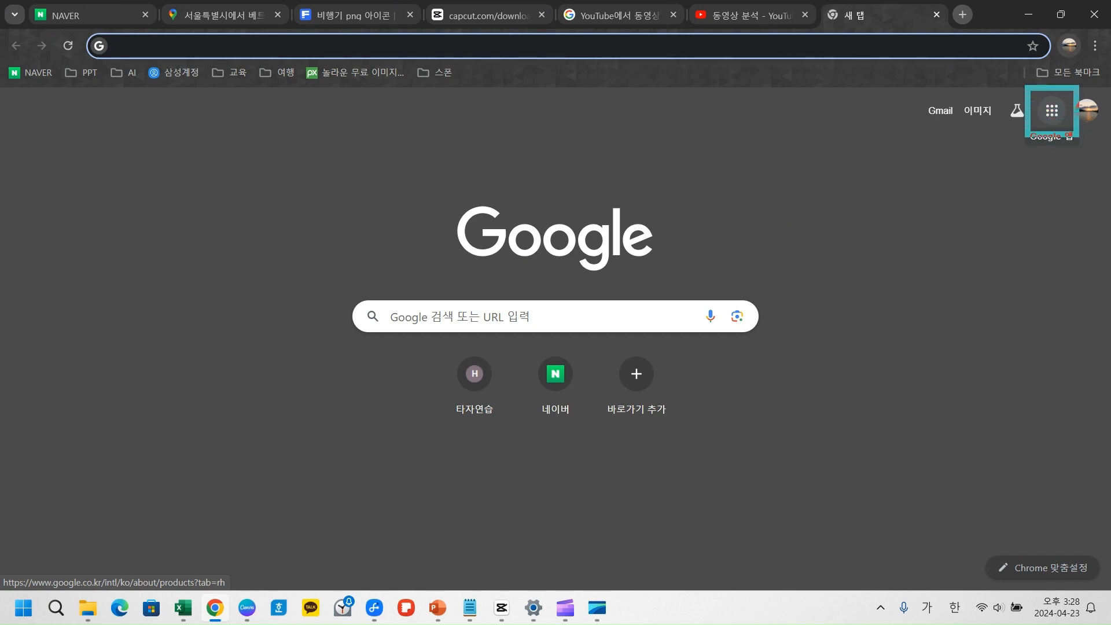
left_click(1050, 111)
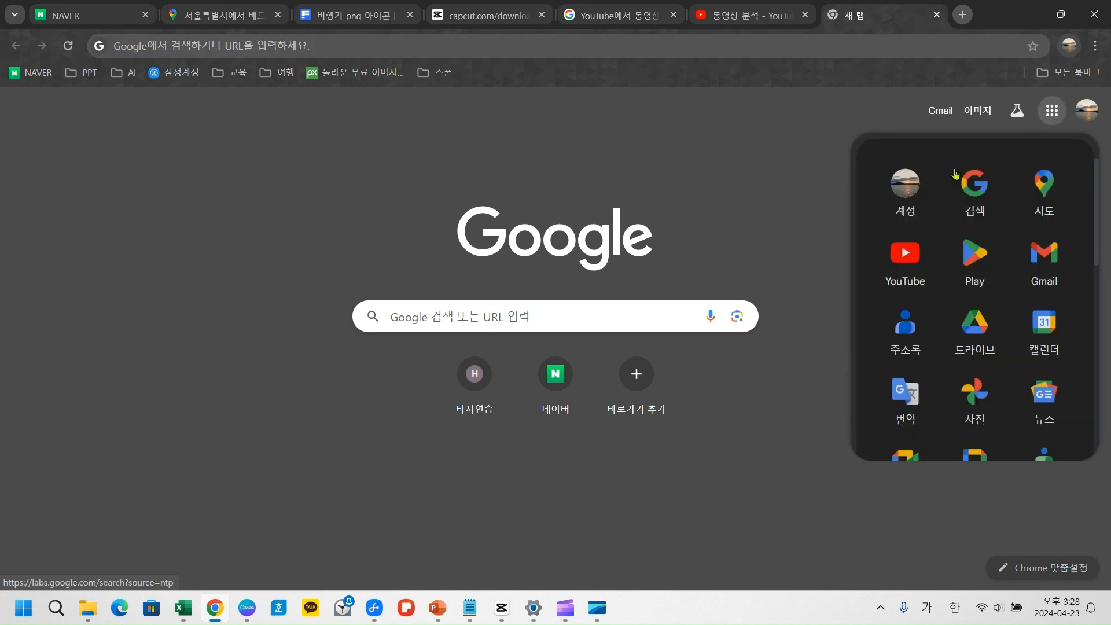
left_click(1044, 191)
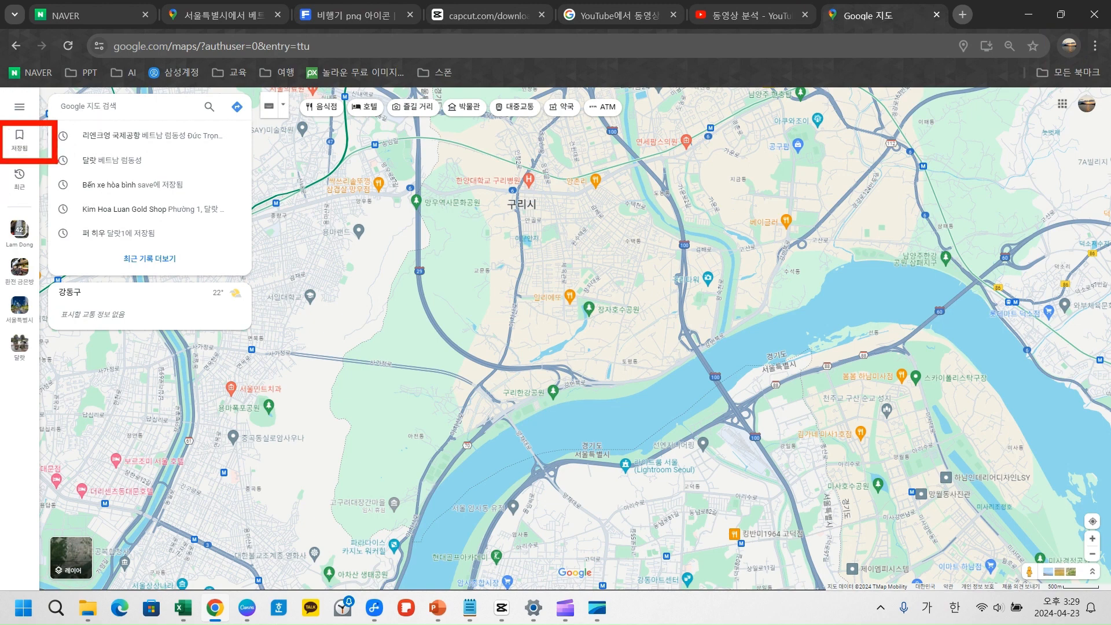
left_click(21, 140)
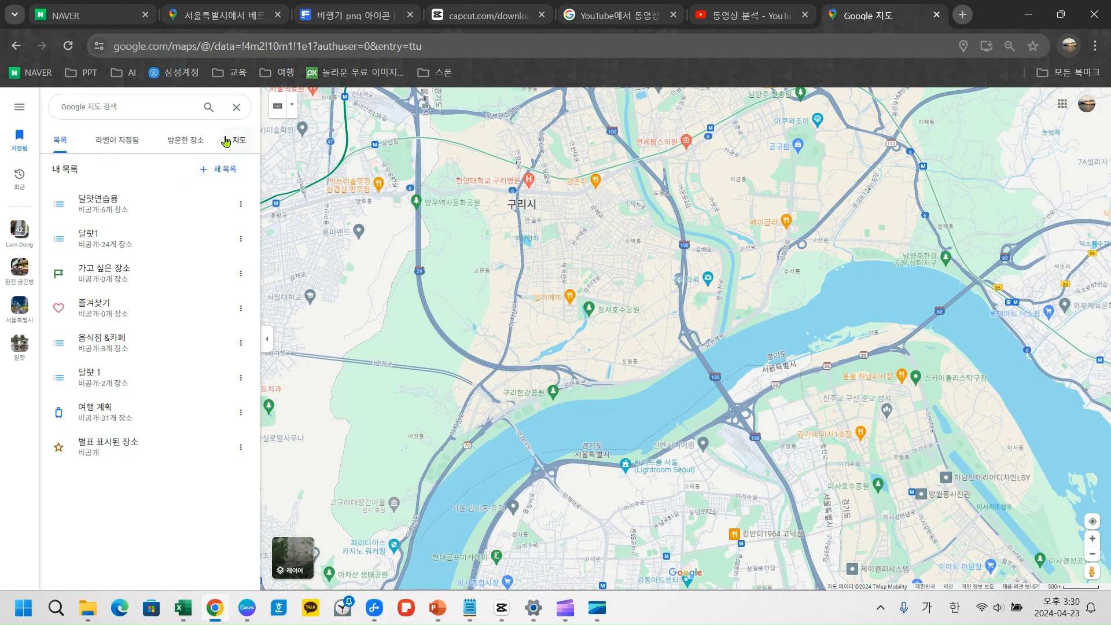
left_click_drag(214, 119, 265, 166)
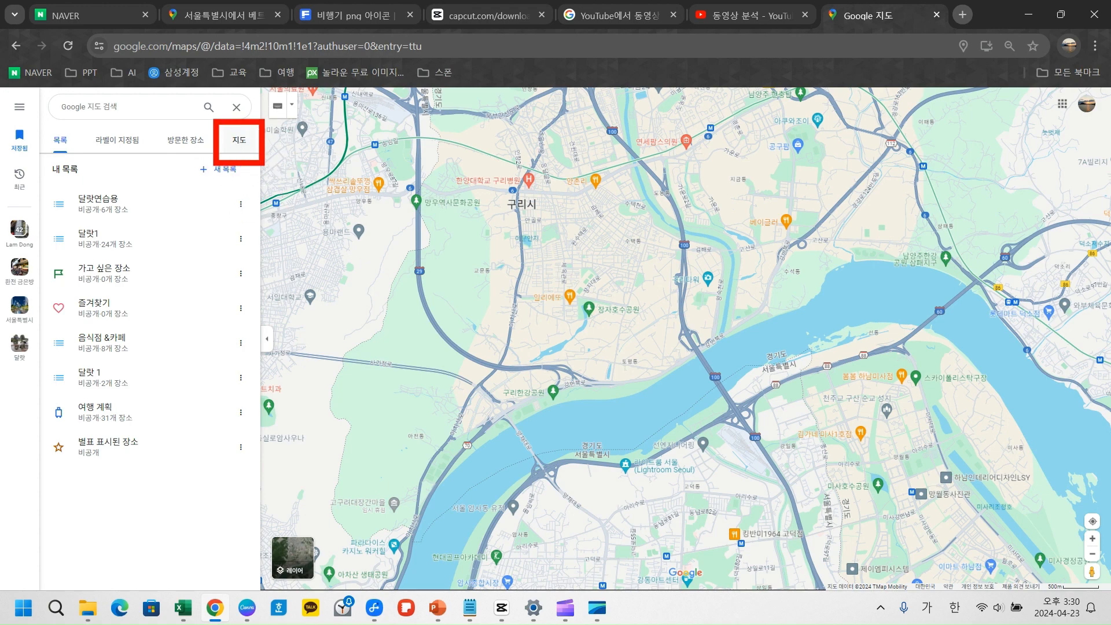
key("Escape")
key("ctrl+1")
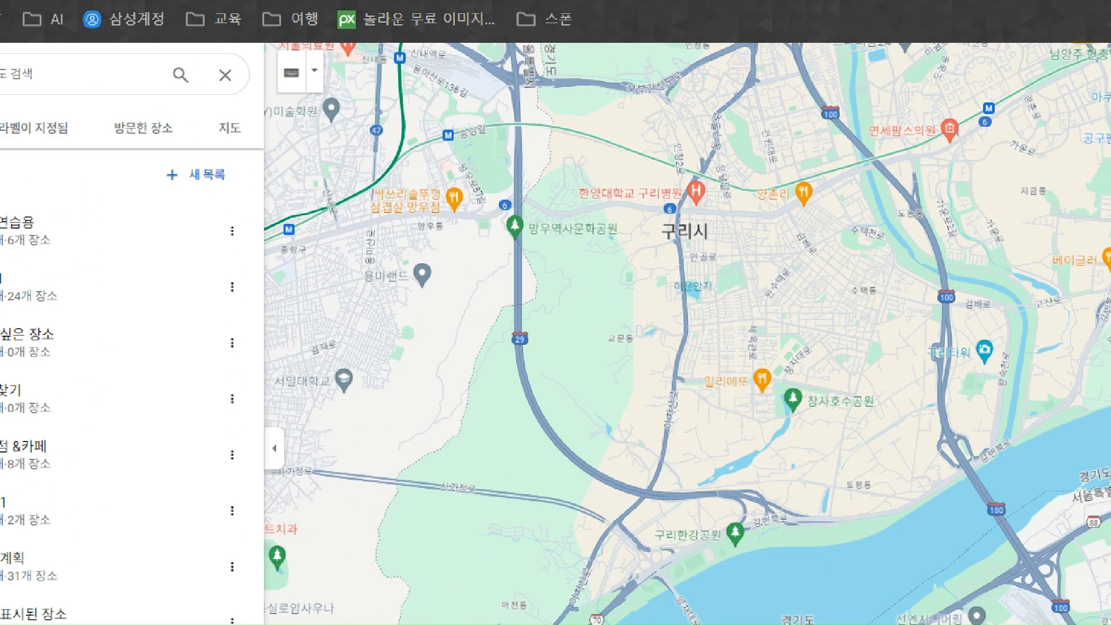
left_click(187, 129)
left_click_drag(241, 121, 341, 188)
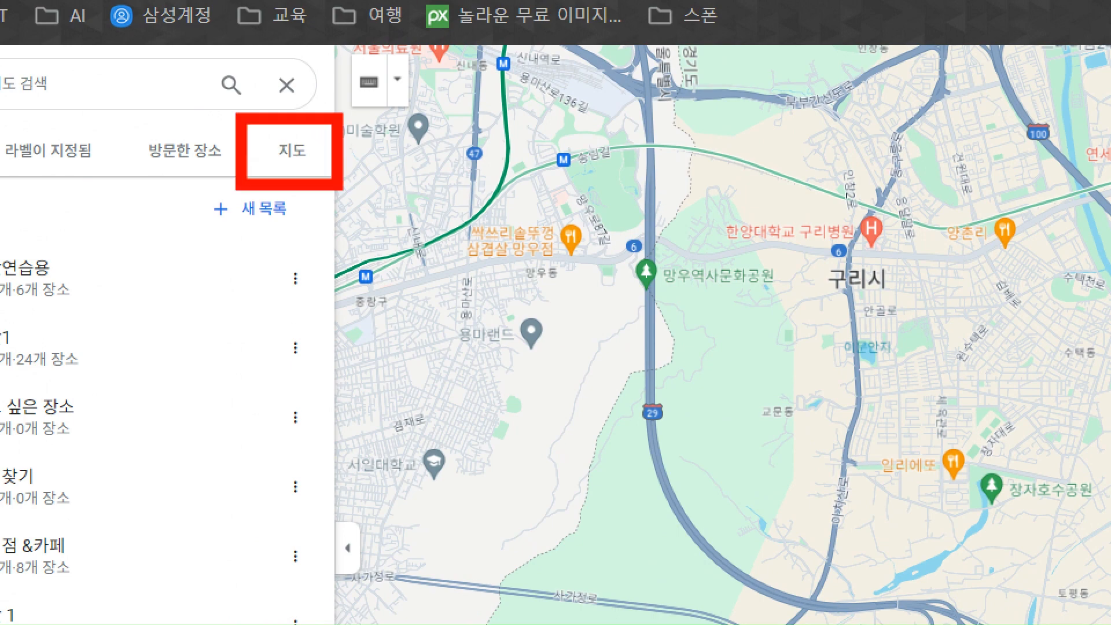
key("Escape")
Step: Open the saved custom map 달랏 방향별 관광코스 and frame its whole Dalat city route on the map
left_click(238, 140)
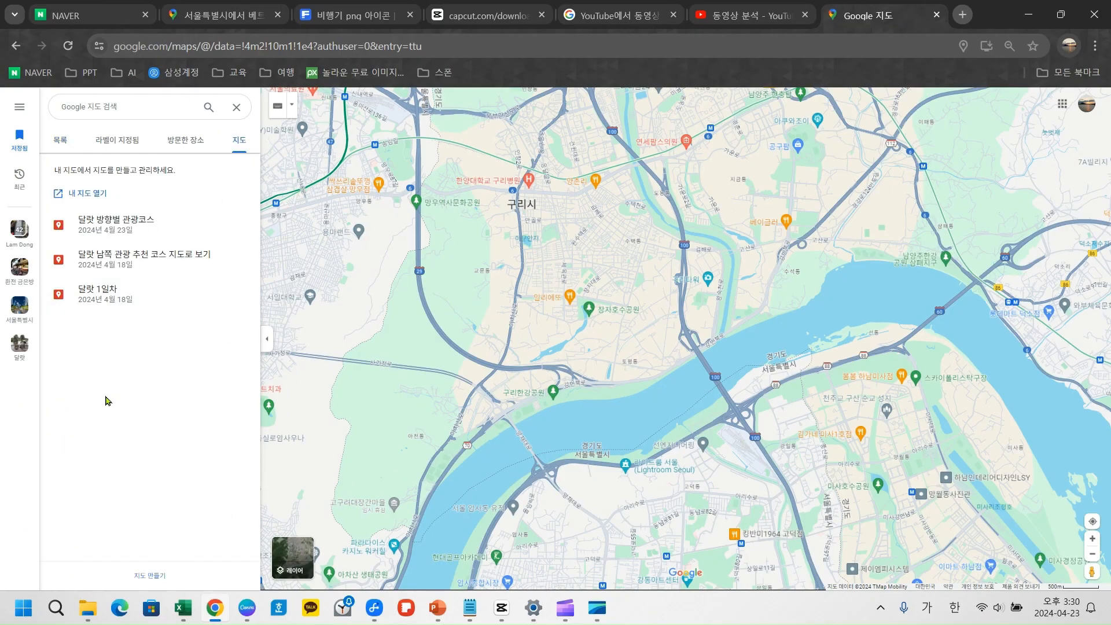
left_click(110, 230)
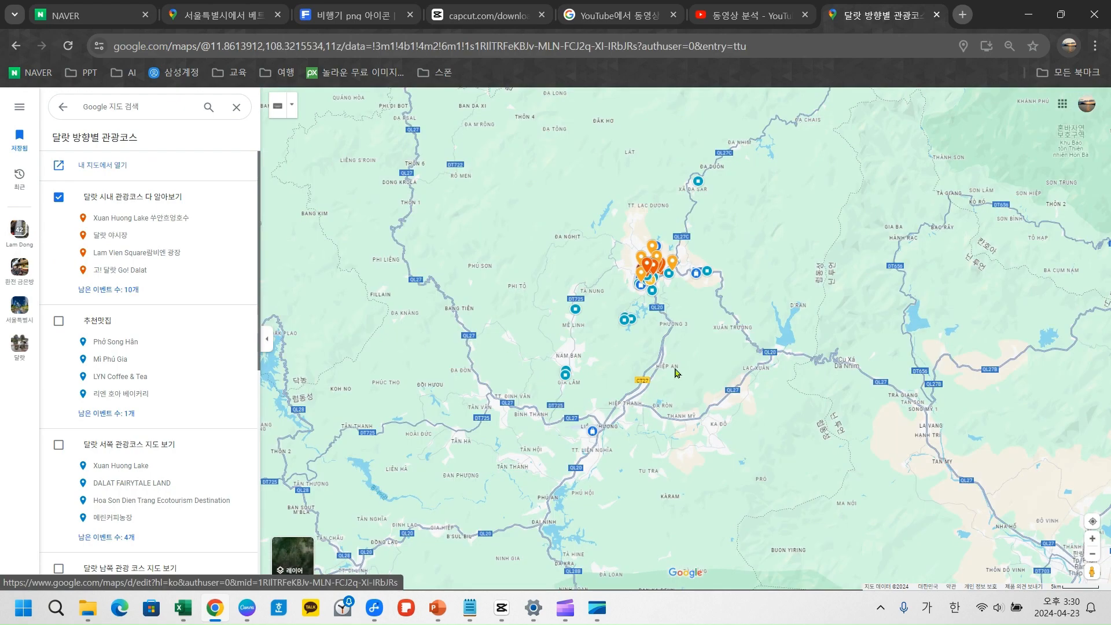
scroll(667, 326, "up", 3)
scroll(637, 264, "up", 5)
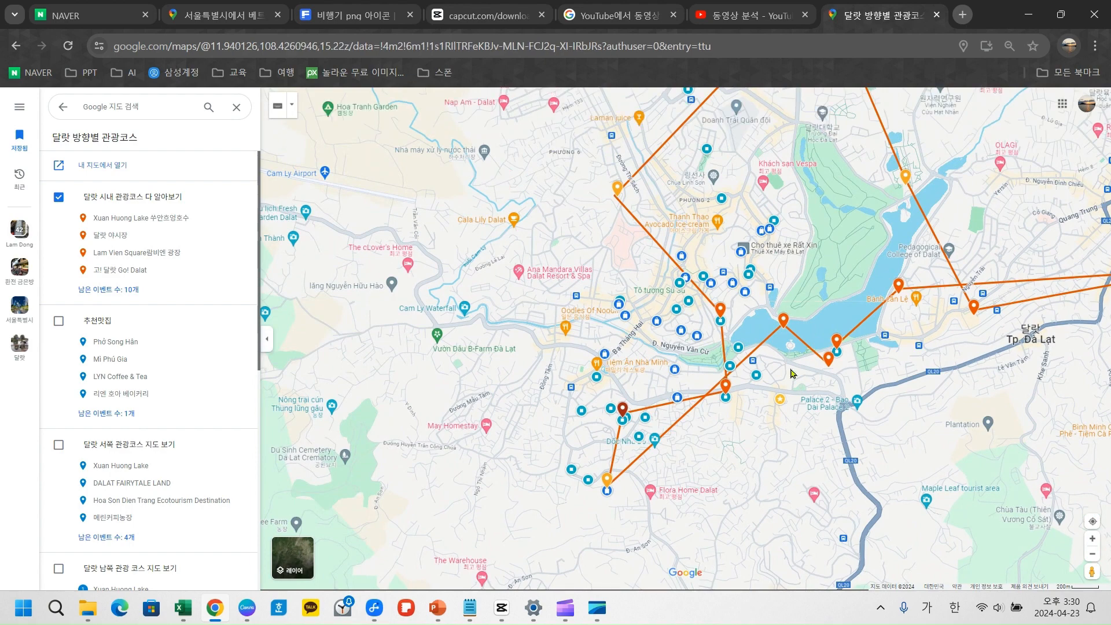
left_click_drag(835, 414, 728, 516)
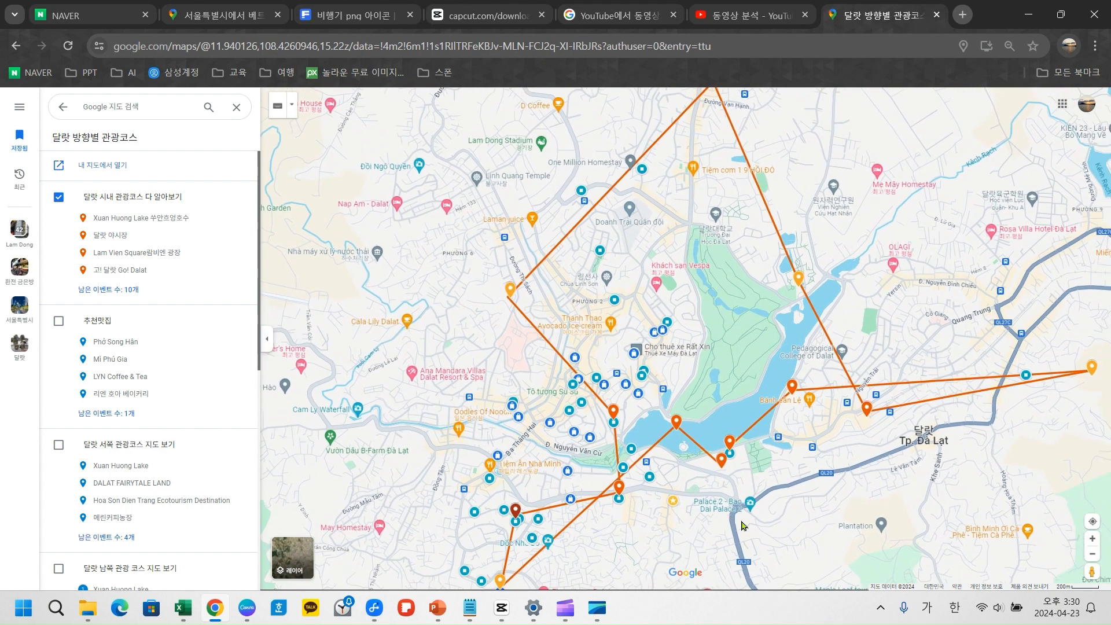
scroll(801, 529, "down", 1)
left_click_drag(801, 539, 802, 529)
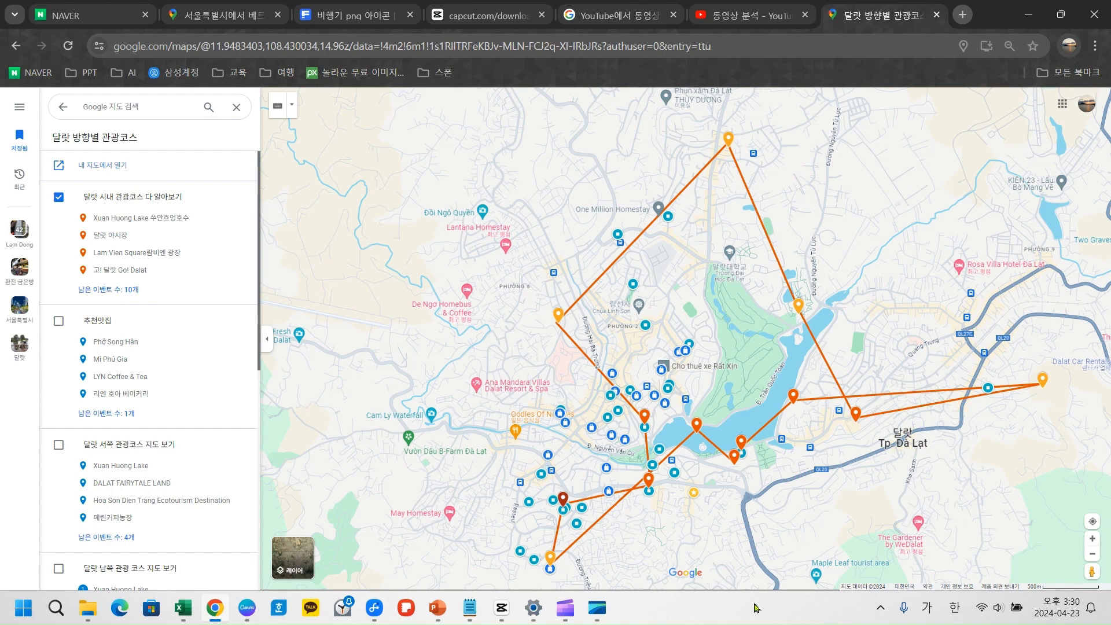
Step: Take a trial screen snip of the map area around the Dalat city route
key("super+shift+s")
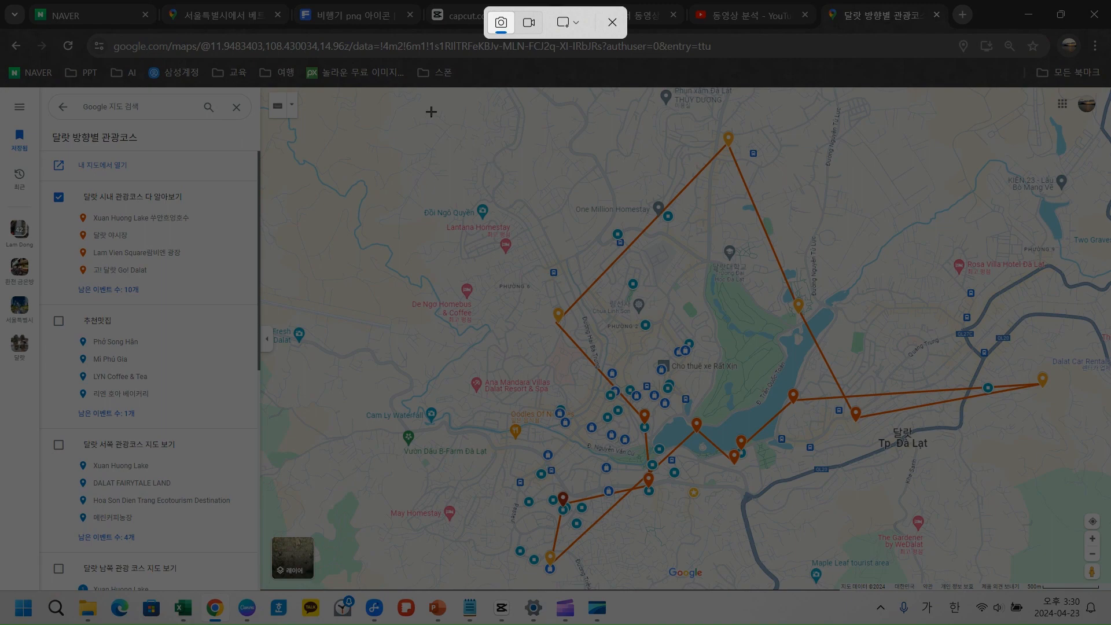
left_click_drag(423, 108, 465, 151)
left_click_drag(511, 207, 1060, 588)
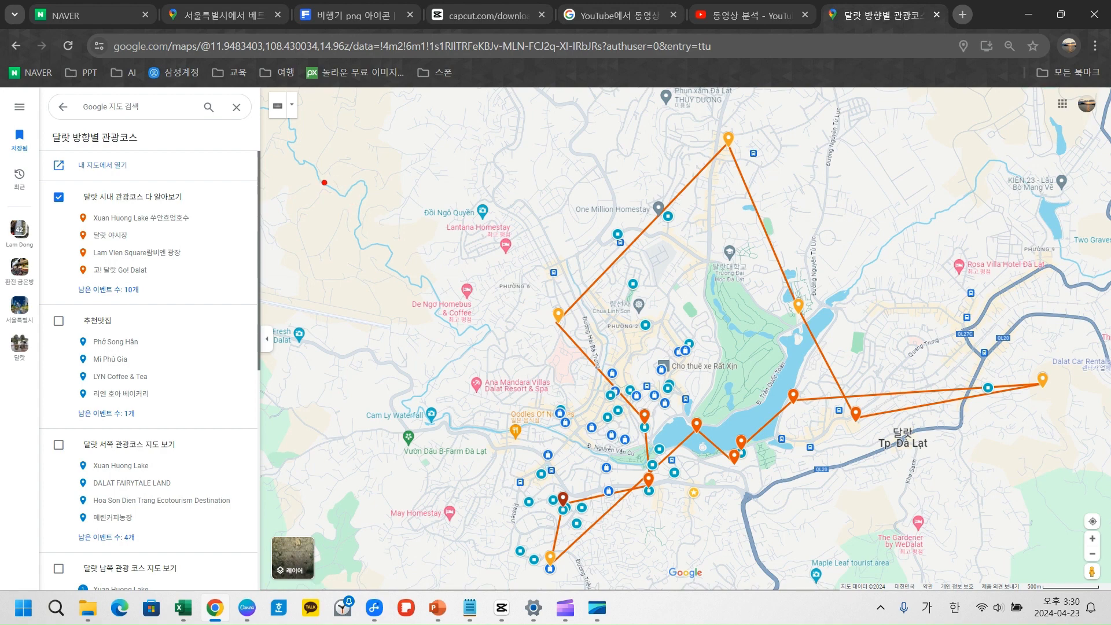
mouse_move(306, 189)
left_mouse_down()
mouse_move(318, 235)
mouse_move(351, 233)
mouse_move(385, 184)
mouse_move(408, 198)
mouse_move(454, 192)
mouse_move(426, 204)
mouse_move(434, 230)
left_mouse_up()
mouse_move(518, 175)
left_mouse_down()
mouse_move(541, 209)
mouse_move(504, 230)
mouse_move(488, 224)
left_mouse_up()
mouse_move(551, 191)
left_mouse_down()
mouse_move(604, 188)
mouse_move(575, 177)
mouse_move(584, 228)
left_mouse_up()
mouse_move(519, 164)
left_mouse_down()
mouse_move(523, 232)
mouse_move(553, 203)
mouse_move(556, 227)
left_mouse_up()
mouse_move(660, 169)
left_mouse_down()
mouse_move(641, 165)
mouse_move(656, 205)
mouse_move(610, 219)
left_mouse_up()
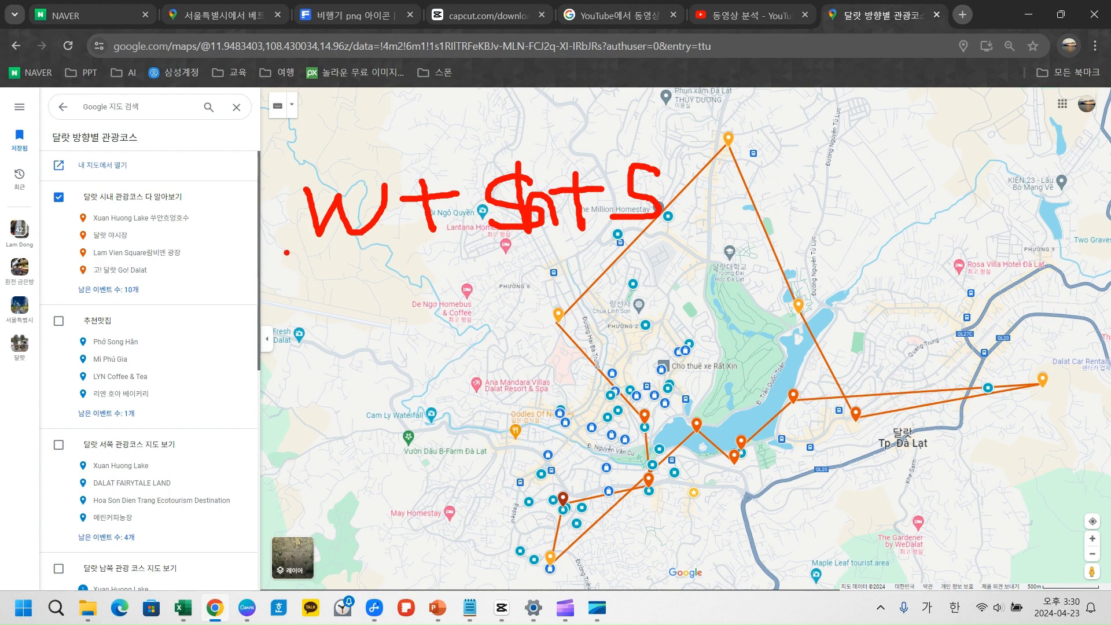
left_click_drag(285, 251, 685, 260)
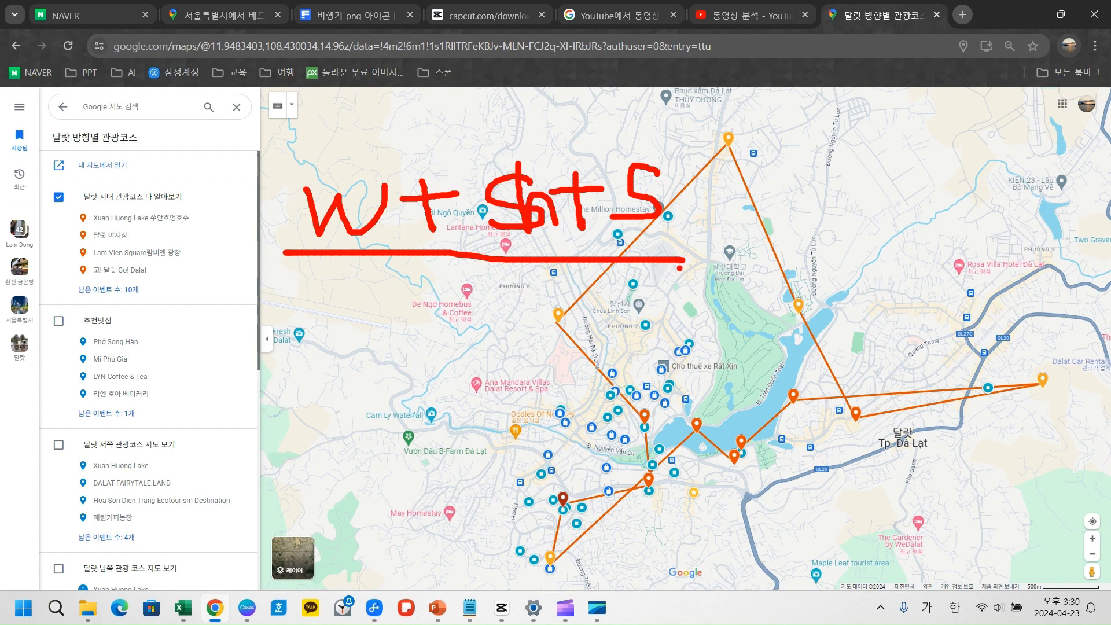
key("Escape")
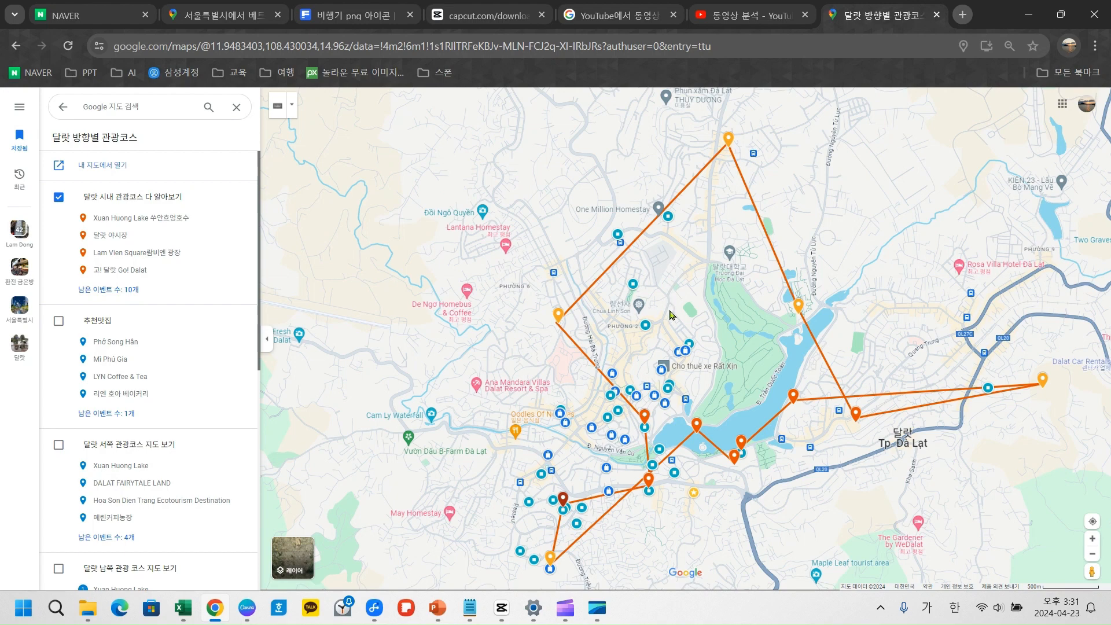
Step: Capture the map area with the Dalat city route as a rectangular (직사각형) screen snip
key("super+shift+s")
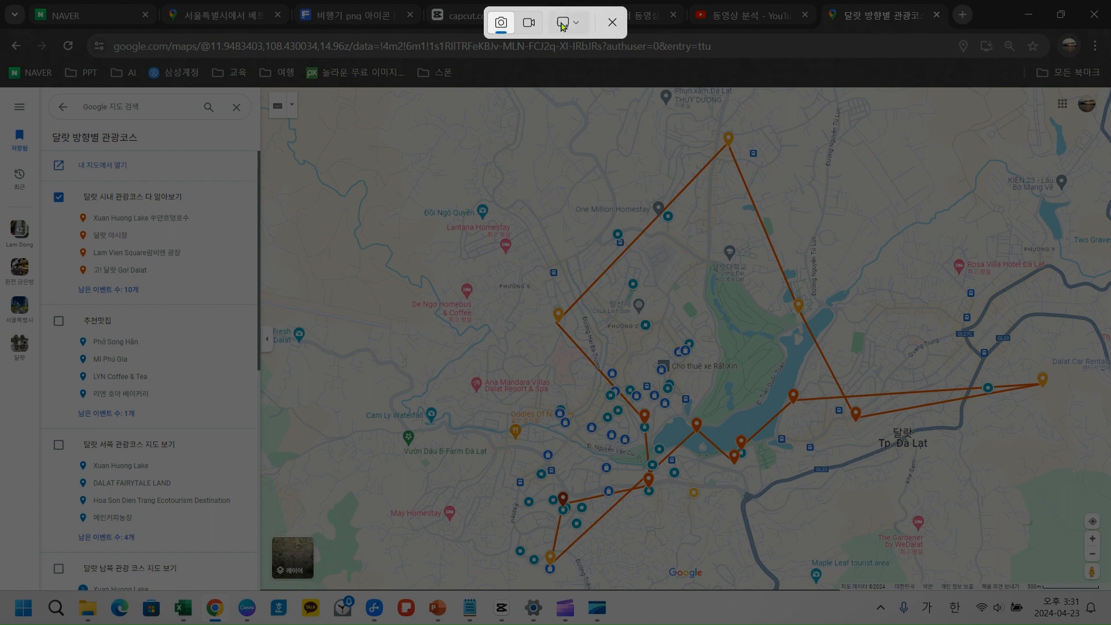
left_click(578, 22)
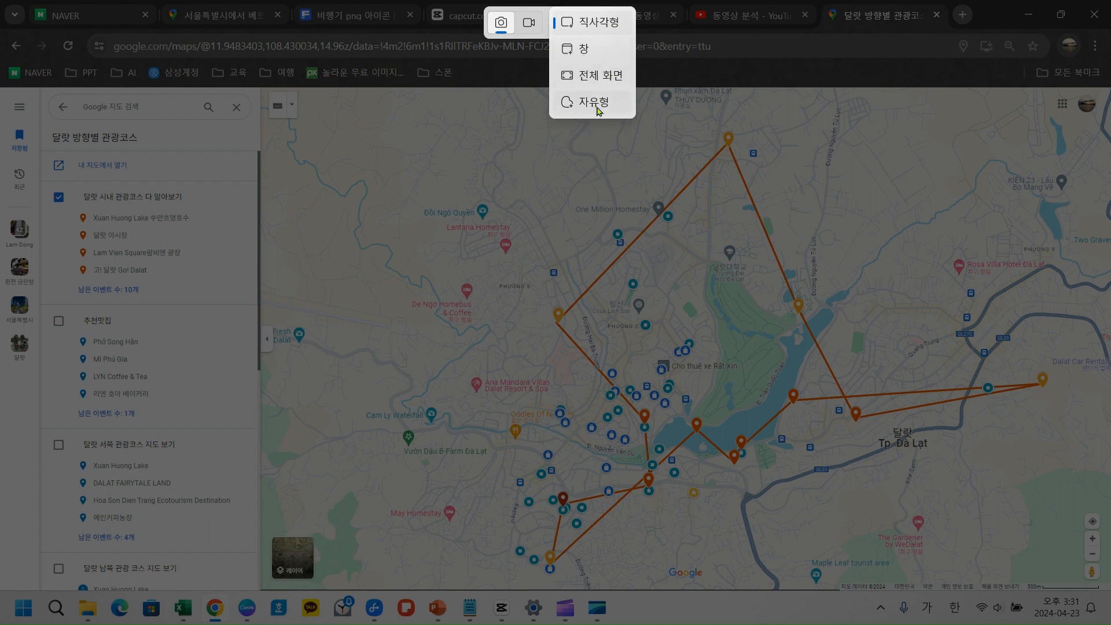
left_click(585, 24)
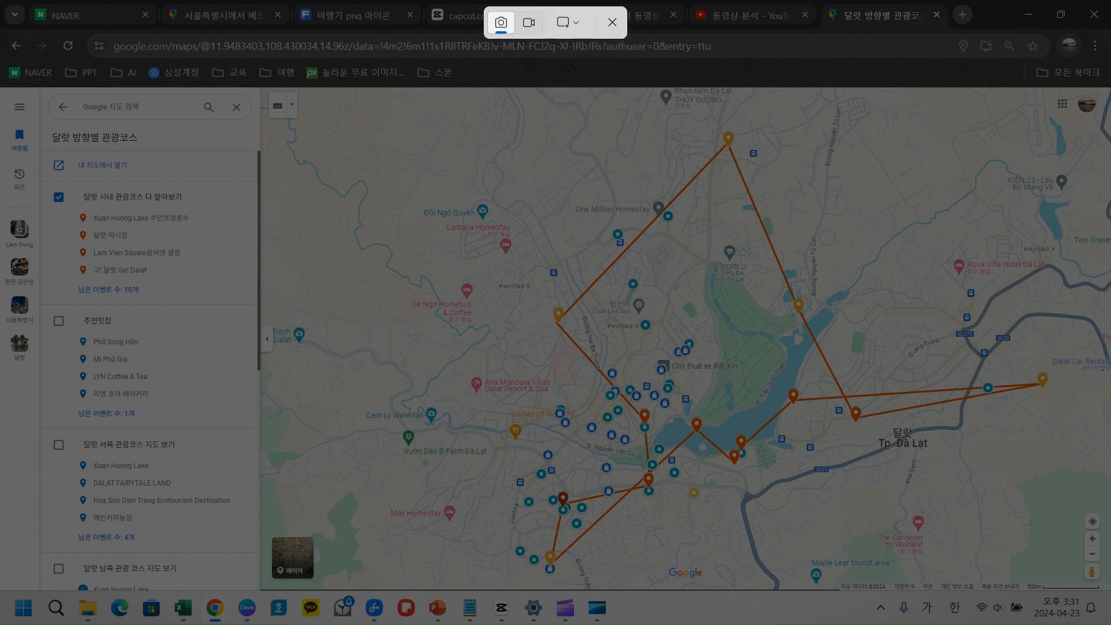
left_click(434, 134)
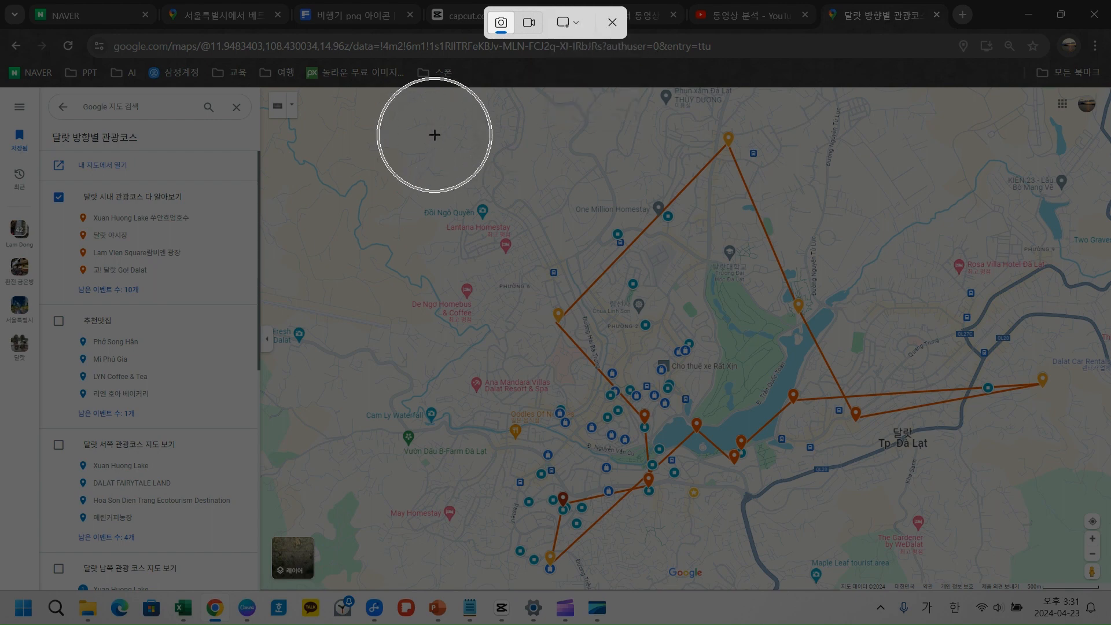
left_click_drag(423, 108, 1073, 589)
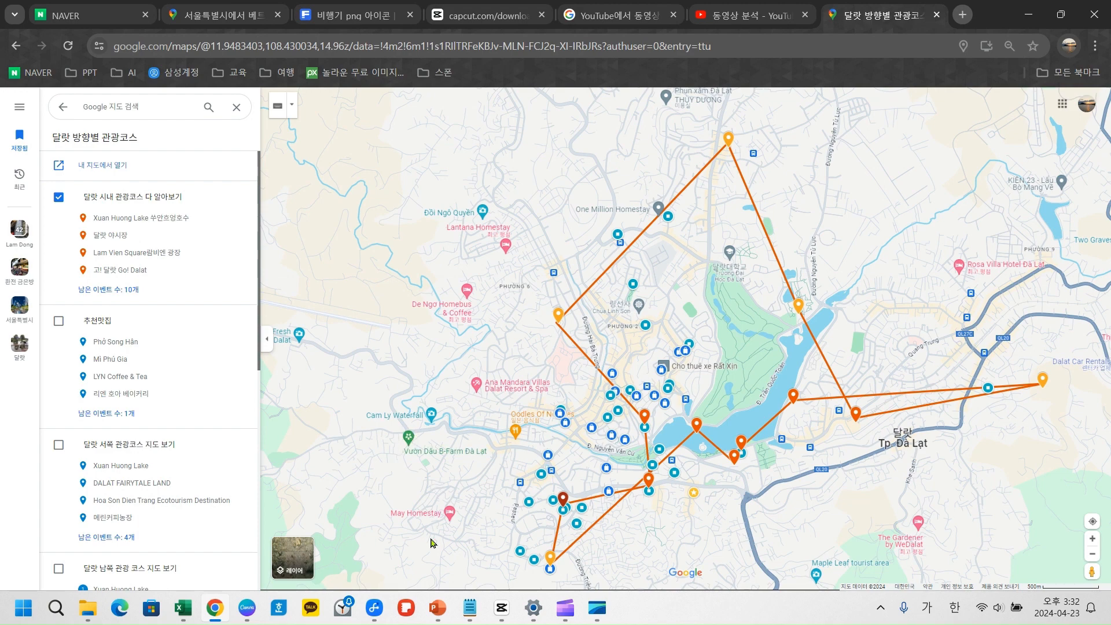
Step: Switch to the Hangul word processor, create a blank document, and paste the captured map into it
left_click(279, 609)
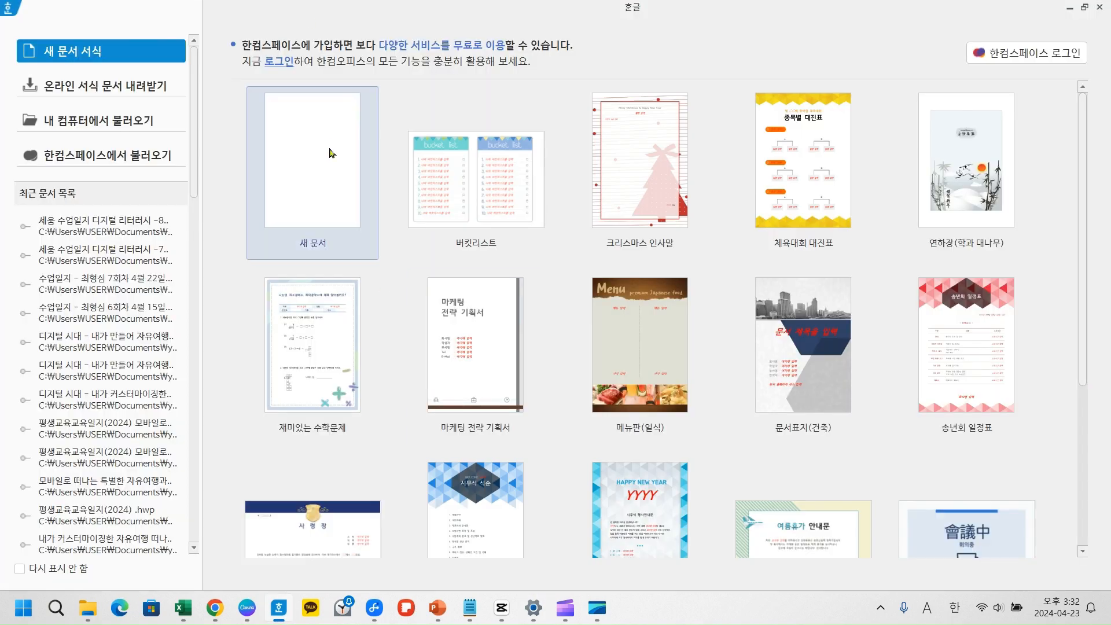
left_click(329, 149)
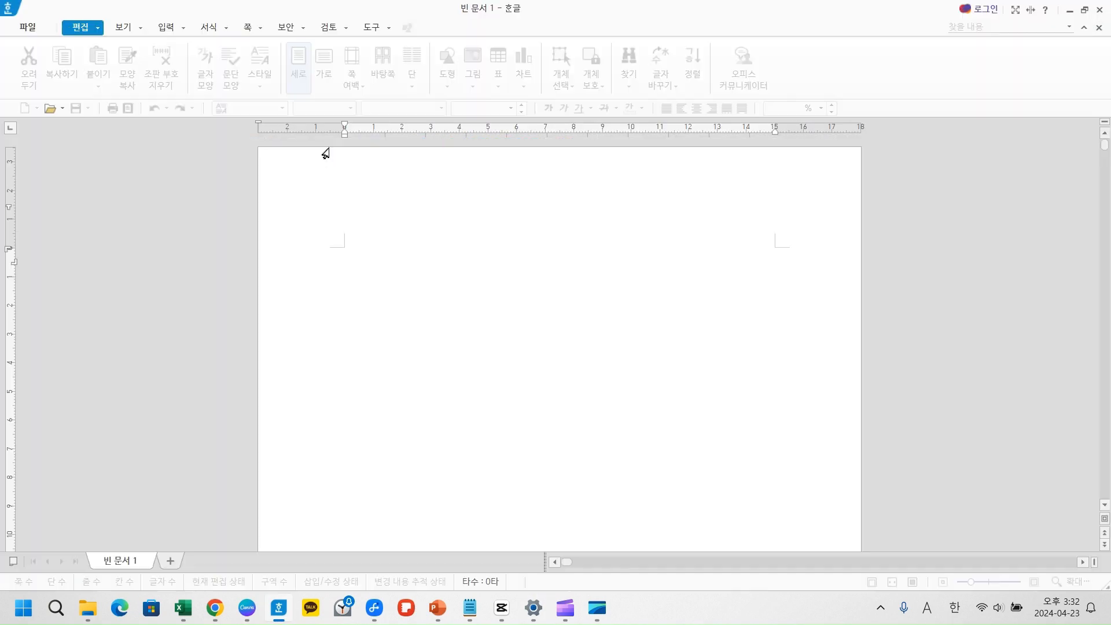
right_click(344, 251)
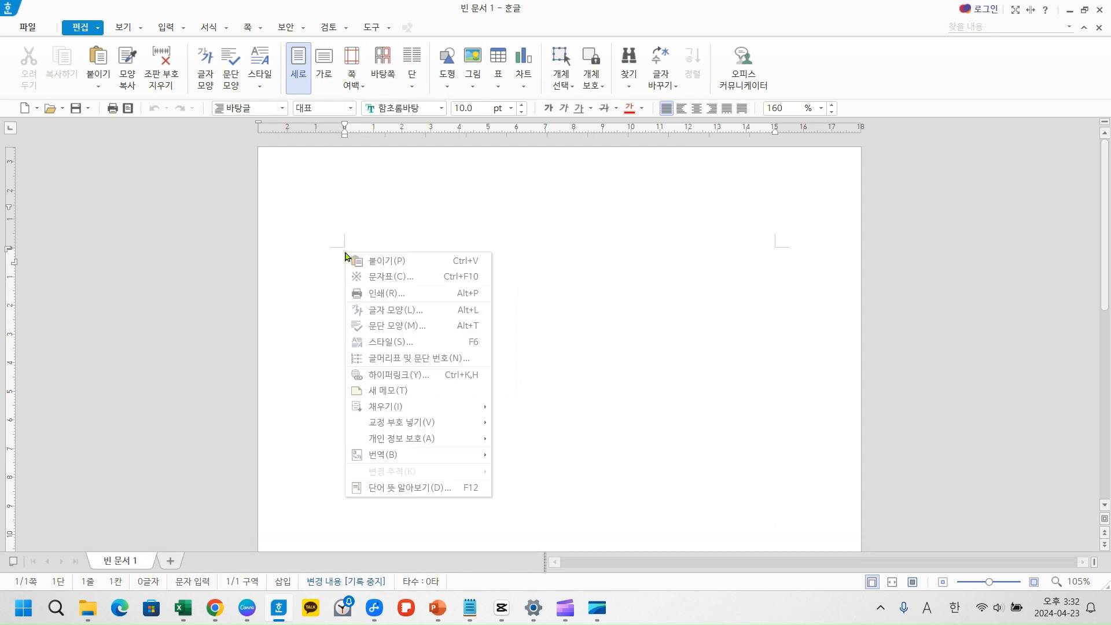
left_click(414, 267)
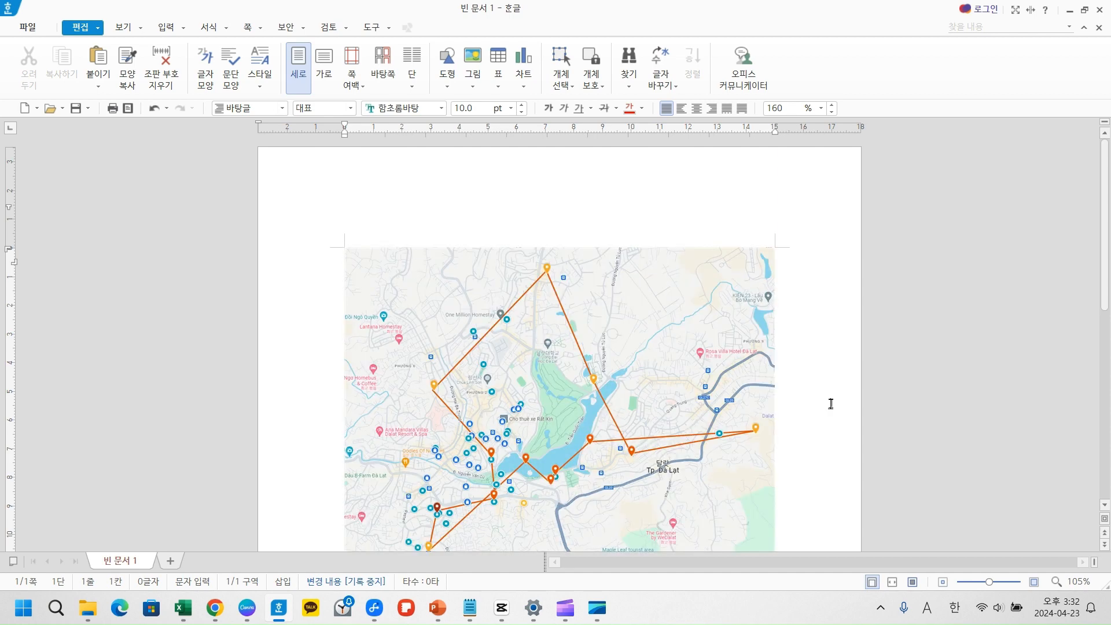
scroll(800, 401, "down", 3)
left_click(698, 404)
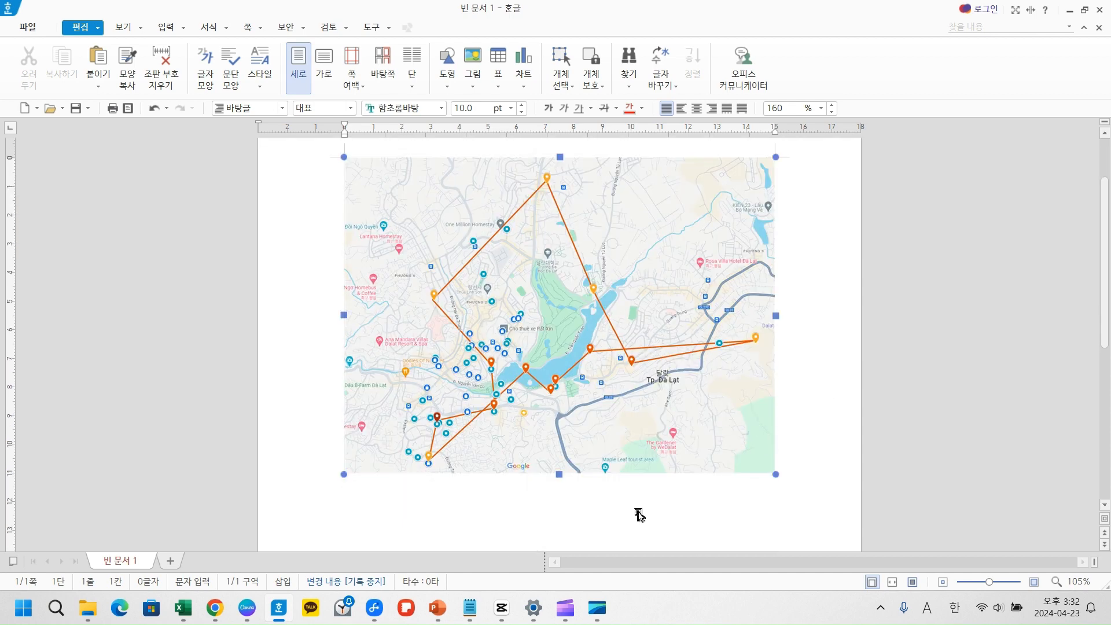
left_click(821, 490)
right_click(818, 439)
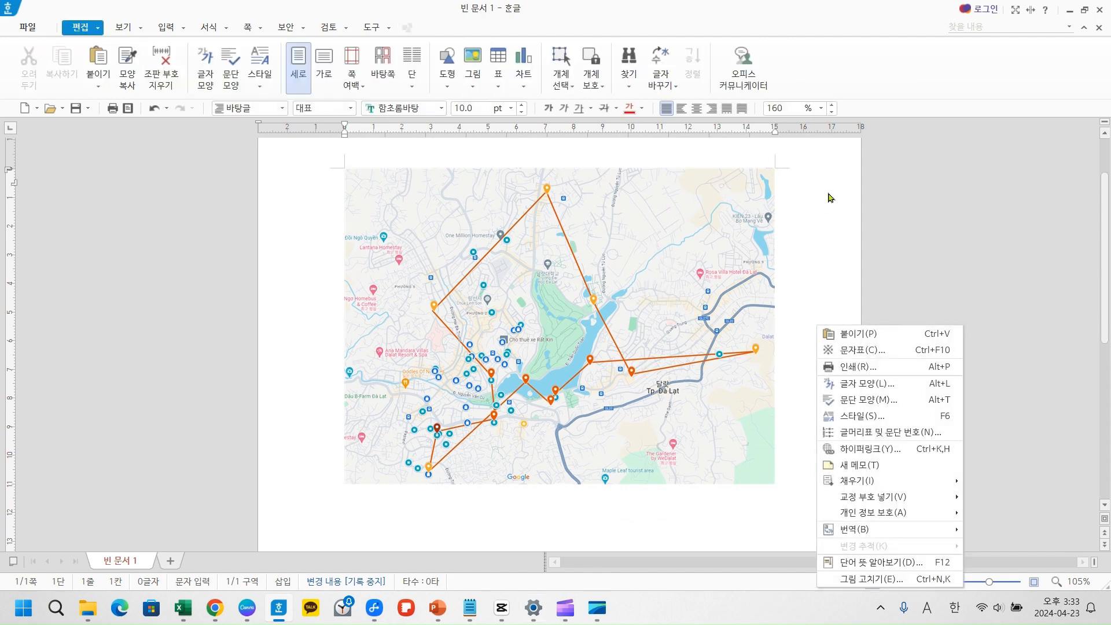
key("Escape")
Step: Try saving the pasted map picture as an image file in JPG (*.jpg;*.jpeg) format, leaving the save uncompleted
left_click(630, 249)
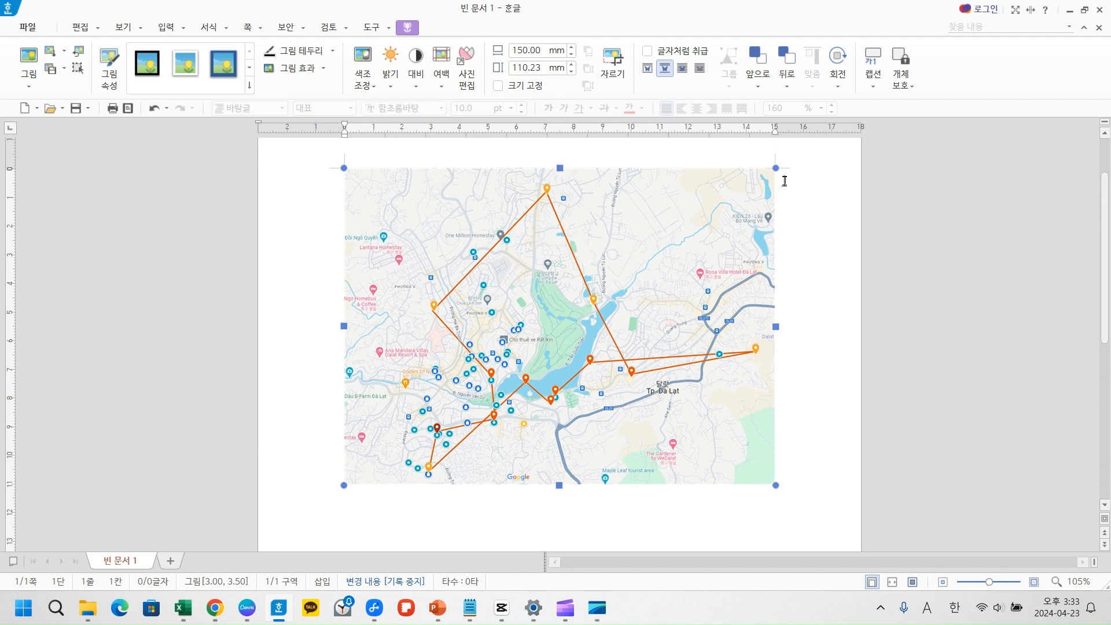
right_click(650, 219)
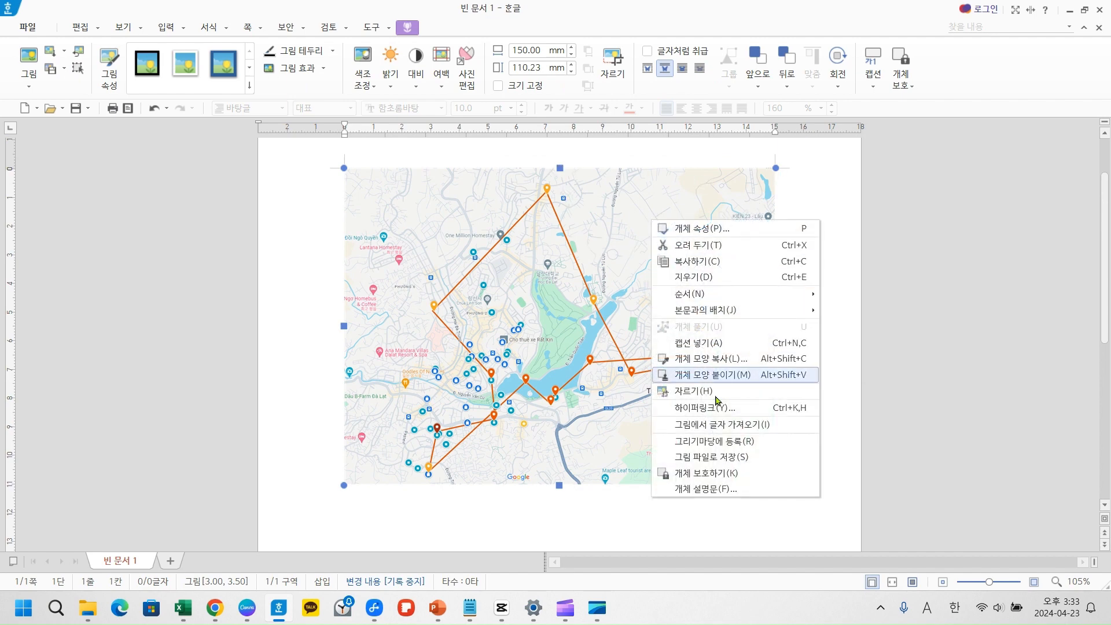
left_click(746, 459)
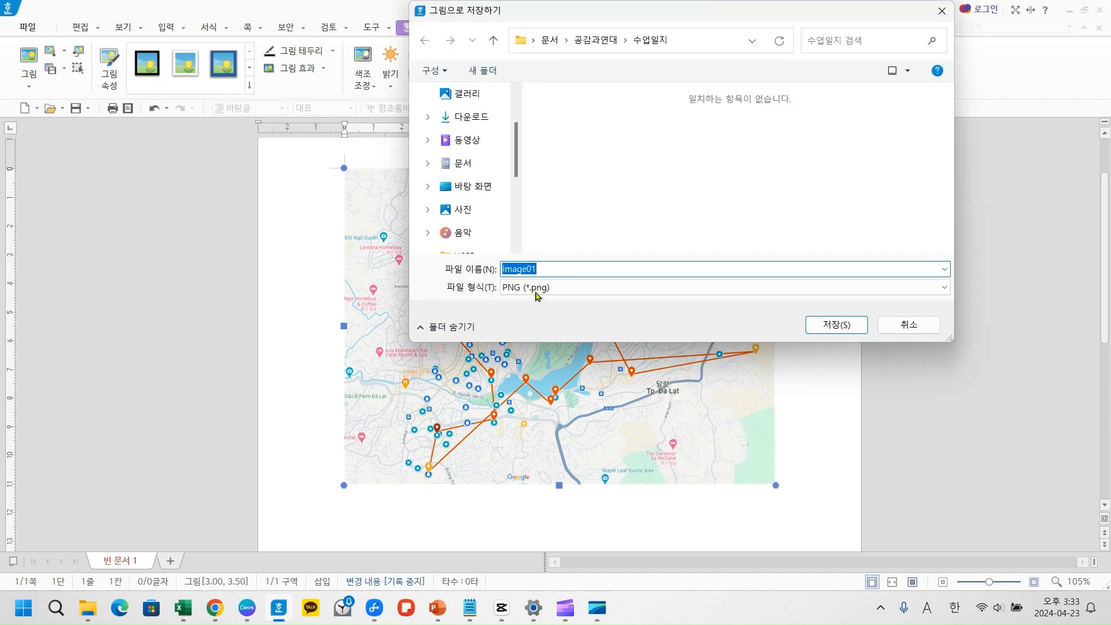
left_click(561, 288)
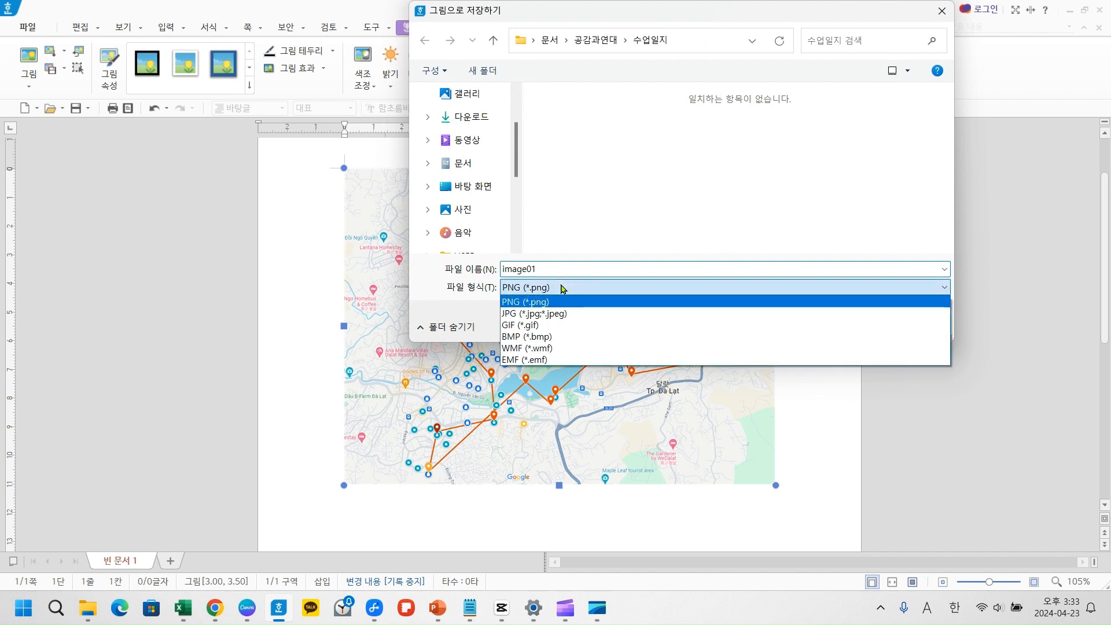
left_click(566, 315)
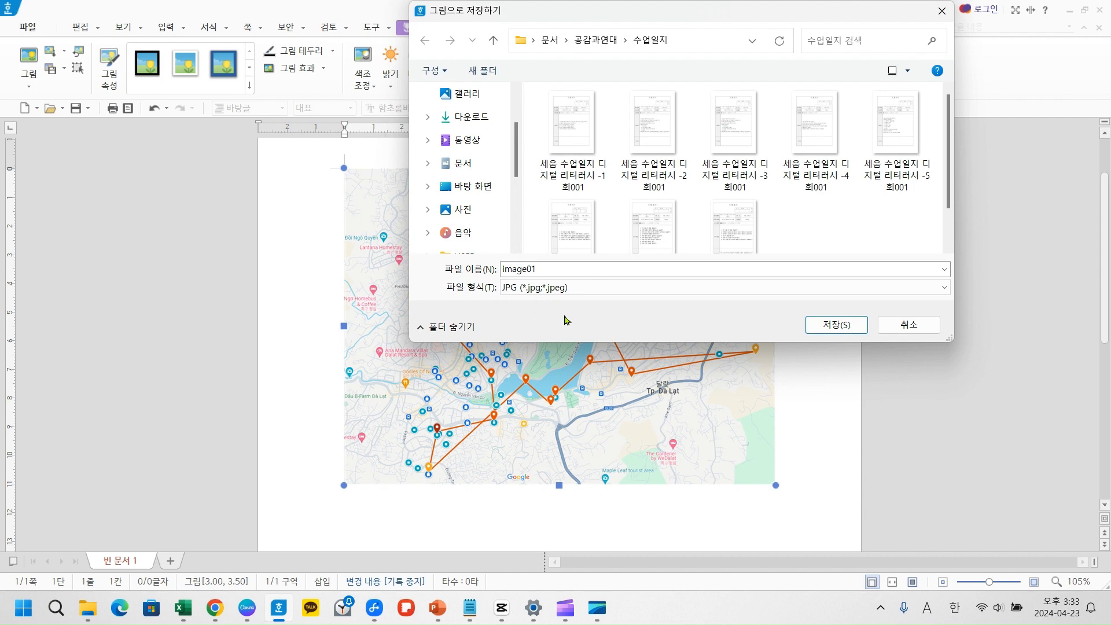
double_click(565, 270)
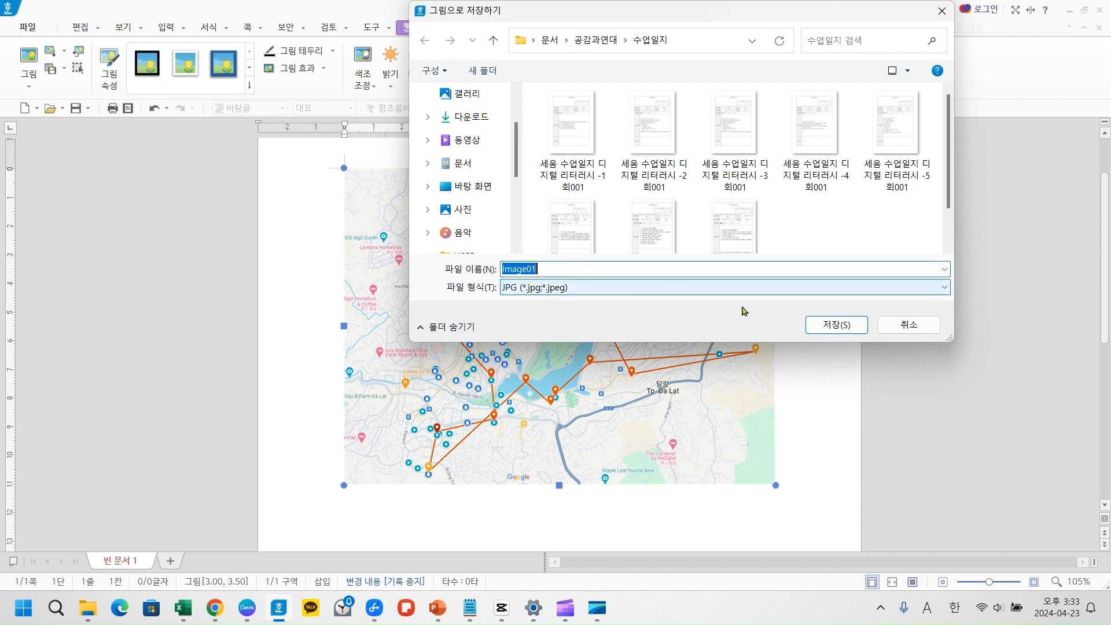
left_click(907, 324)
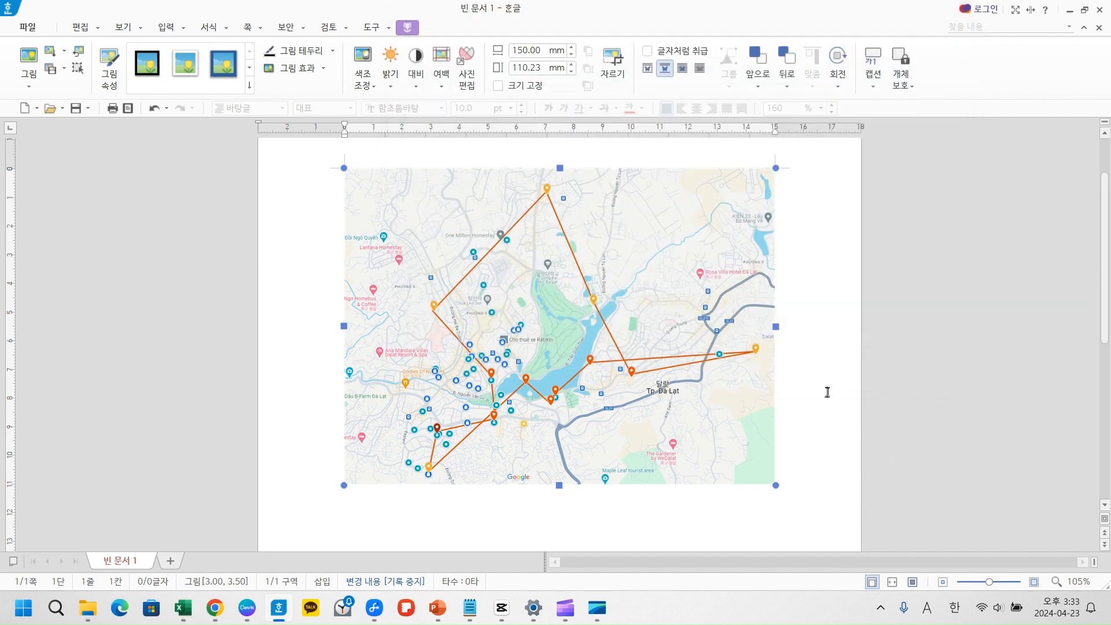
left_click(816, 368)
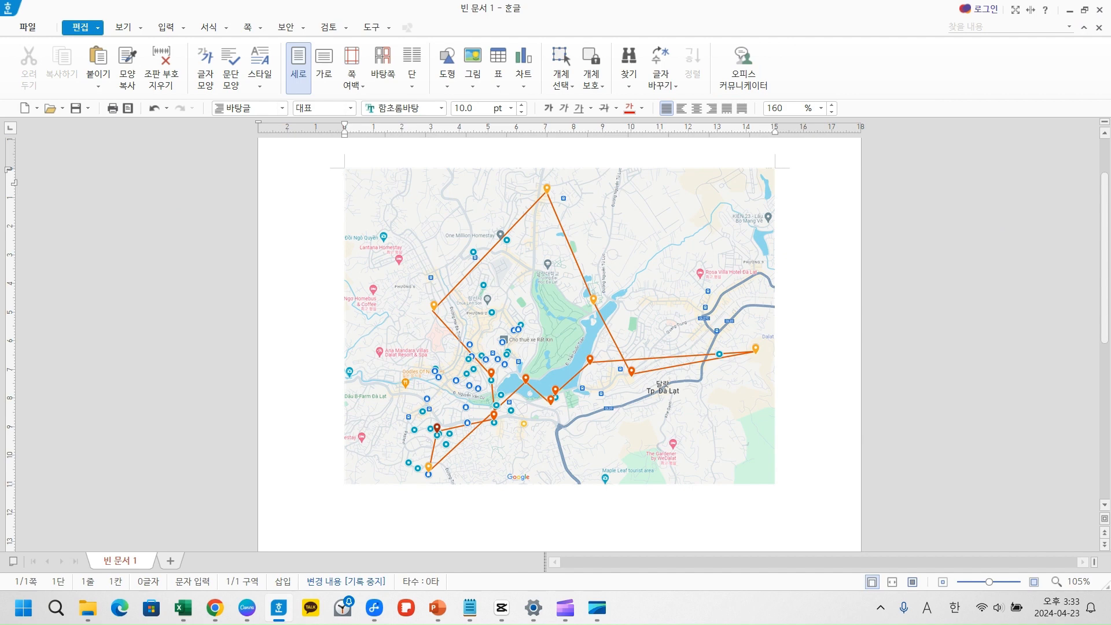
Step: Close the Hangul document holding the pasted map and return to Google Maps in the browser
left_click(1103, 12)
left_click(552, 336)
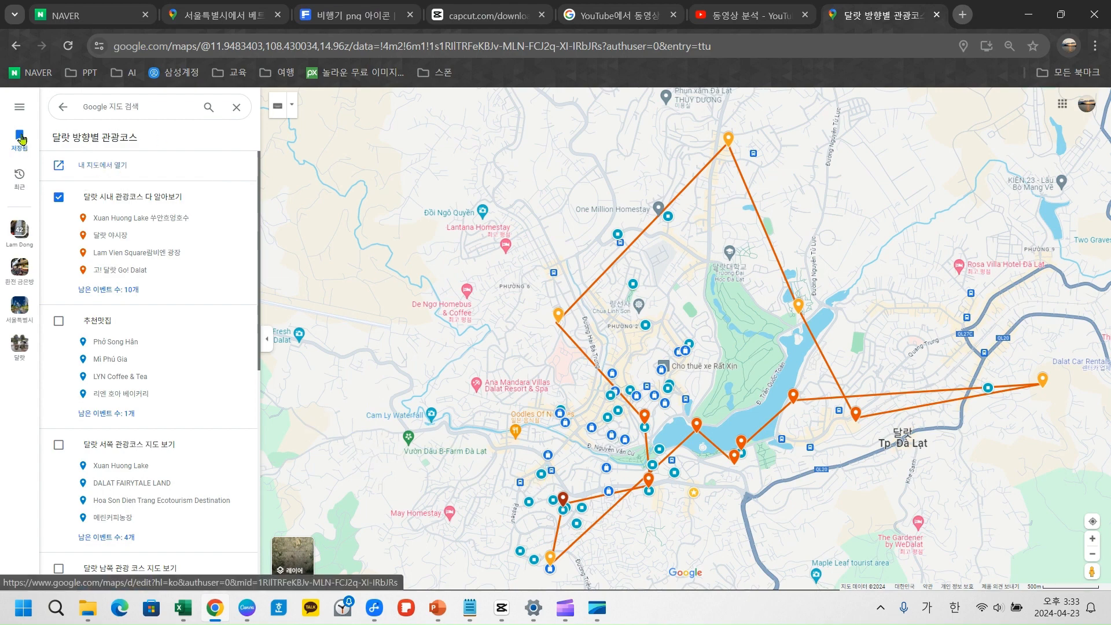
Step: Go back to the list of saved custom maps, open My Maps (내 지도), and create a new map
left_click(63, 109)
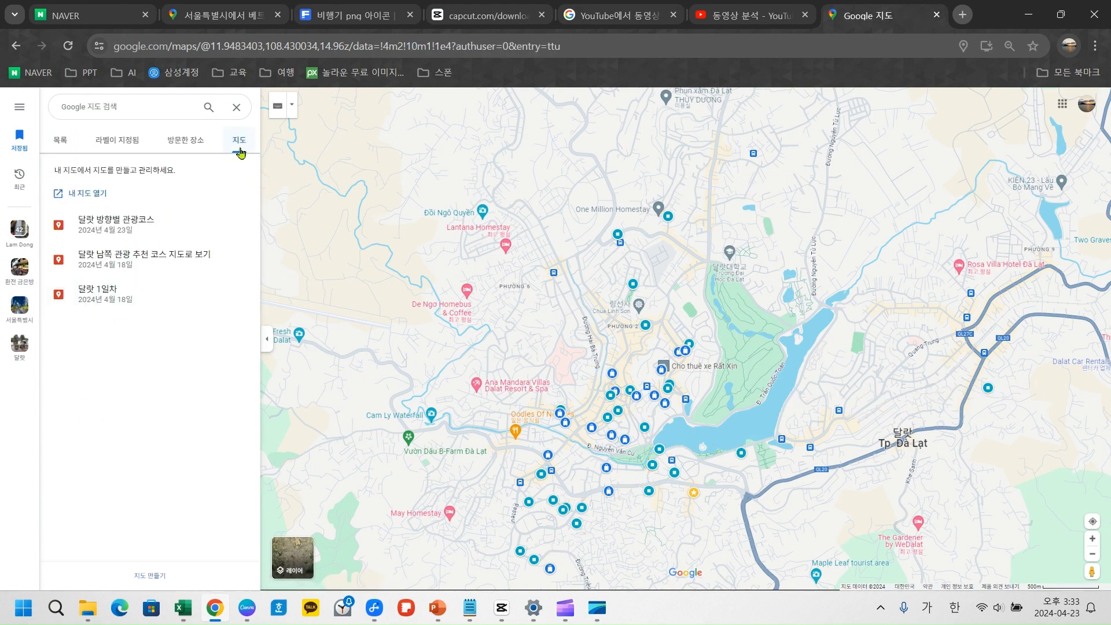
left_click(86, 193)
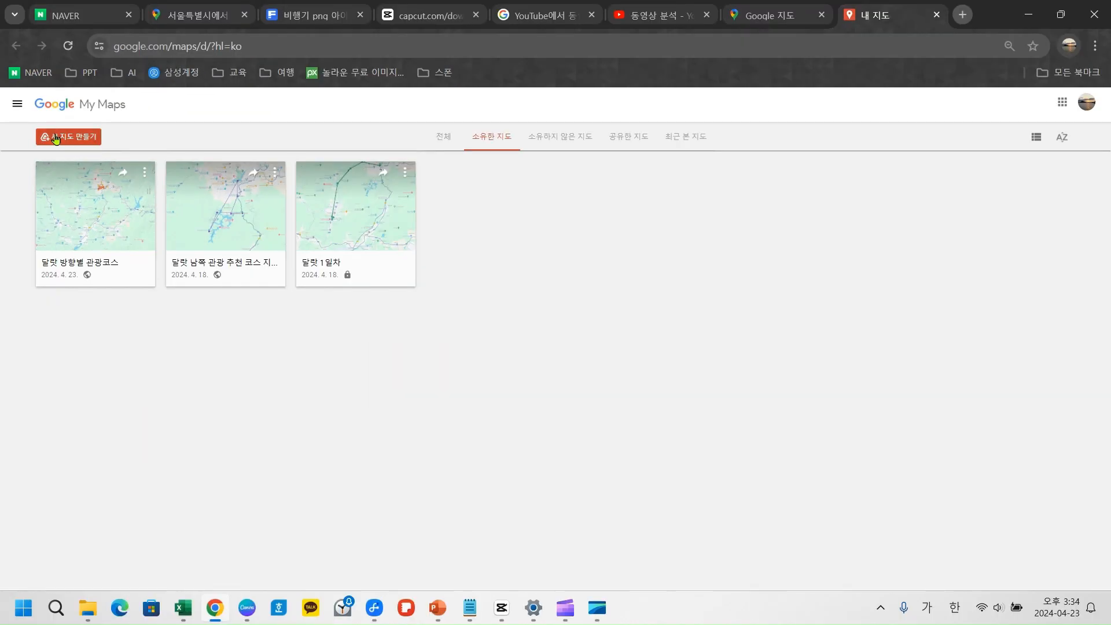
left_click(57, 139)
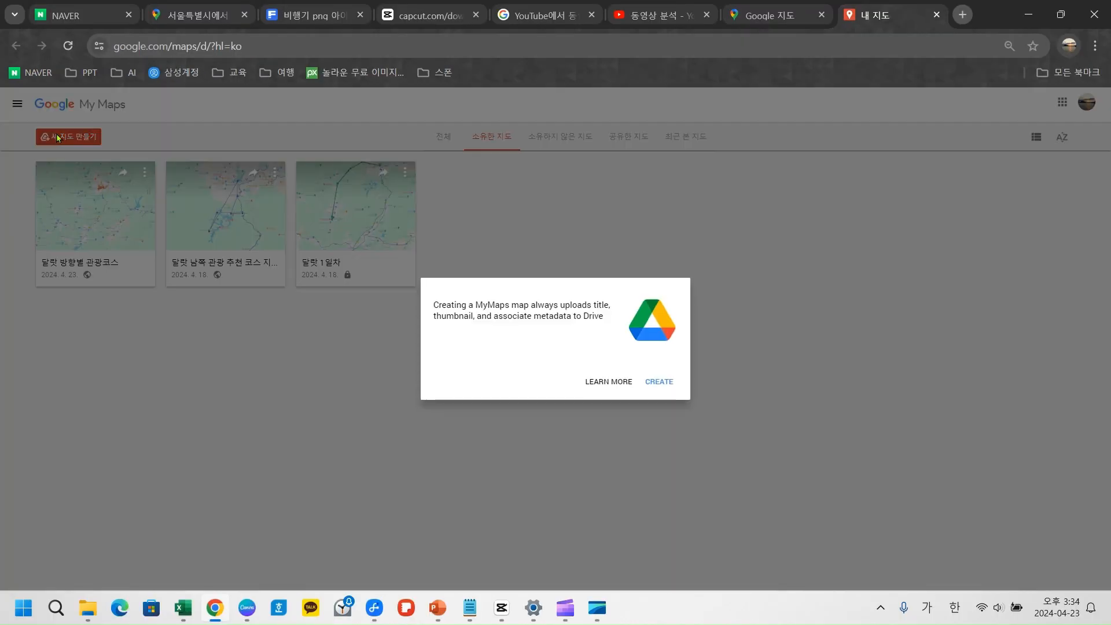
left_click(659, 382)
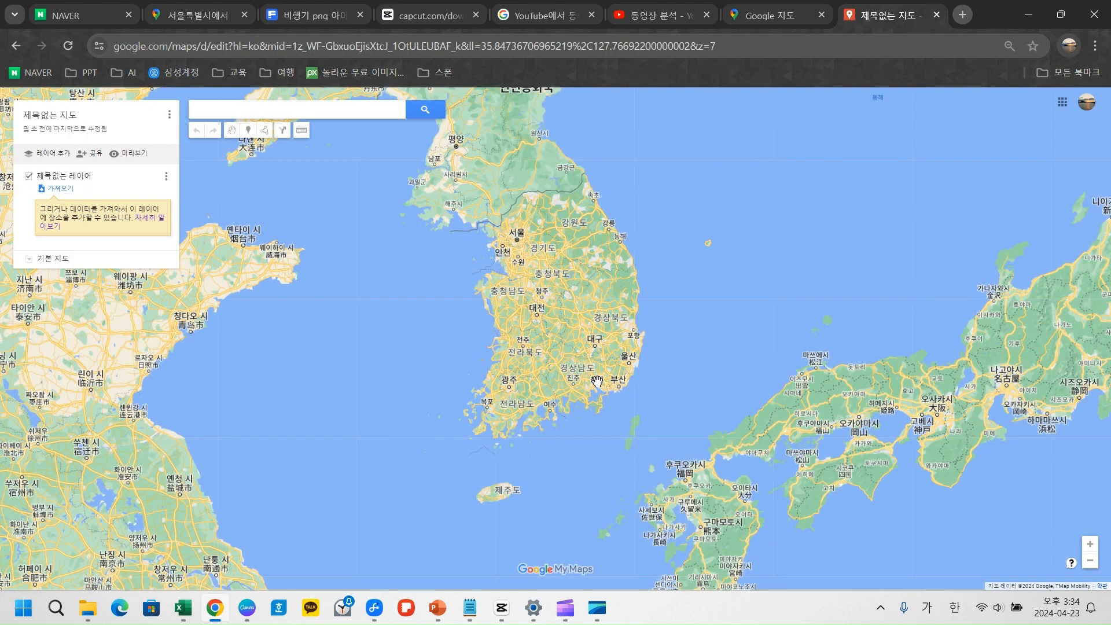
left_click(244, 110)
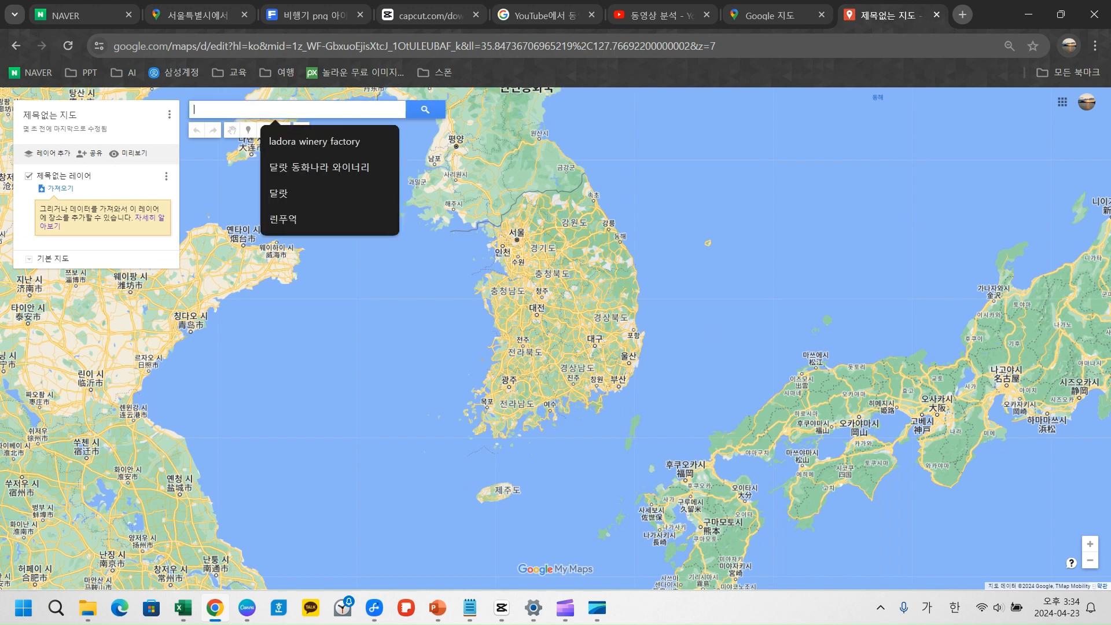
left_click(63, 116)
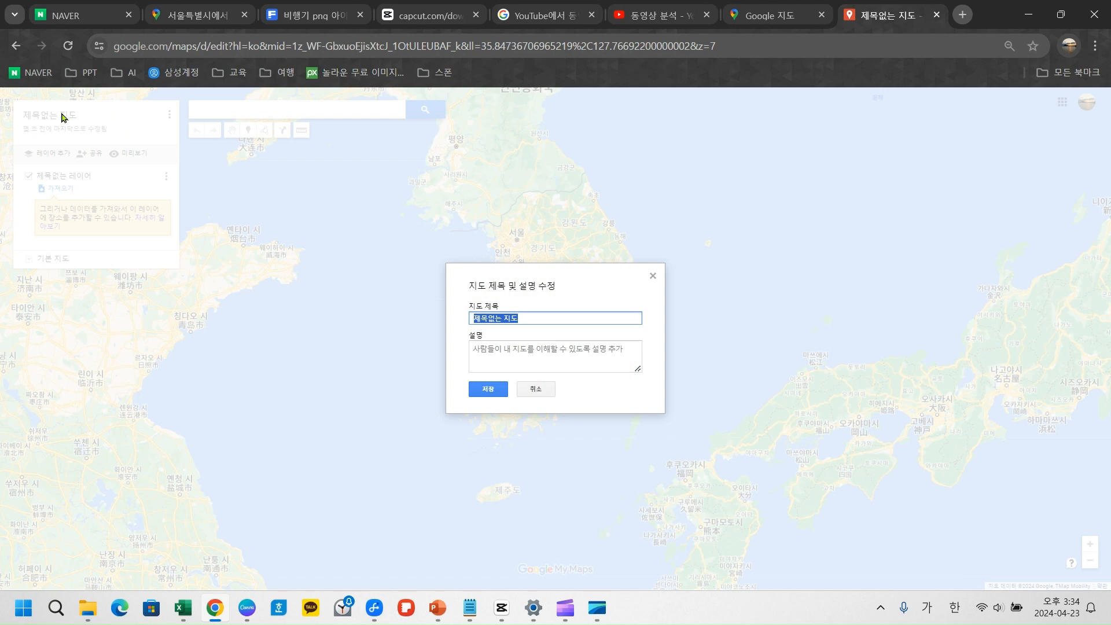
left_click(653, 276)
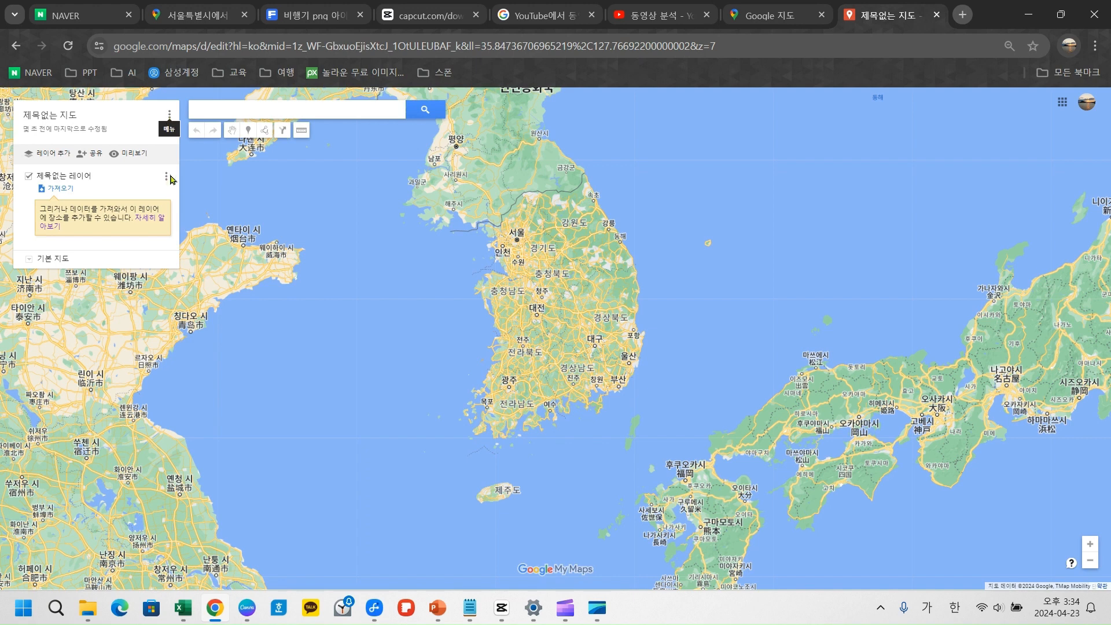
left_click(169, 115)
left_click(169, 115)
left_click(169, 114)
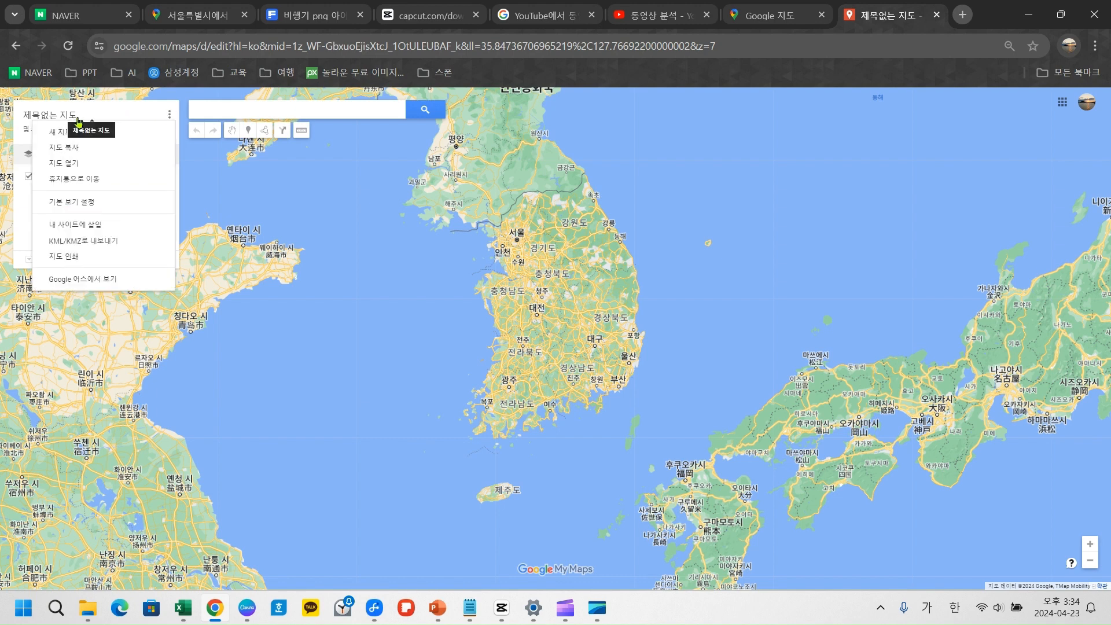
left_click(380, 292)
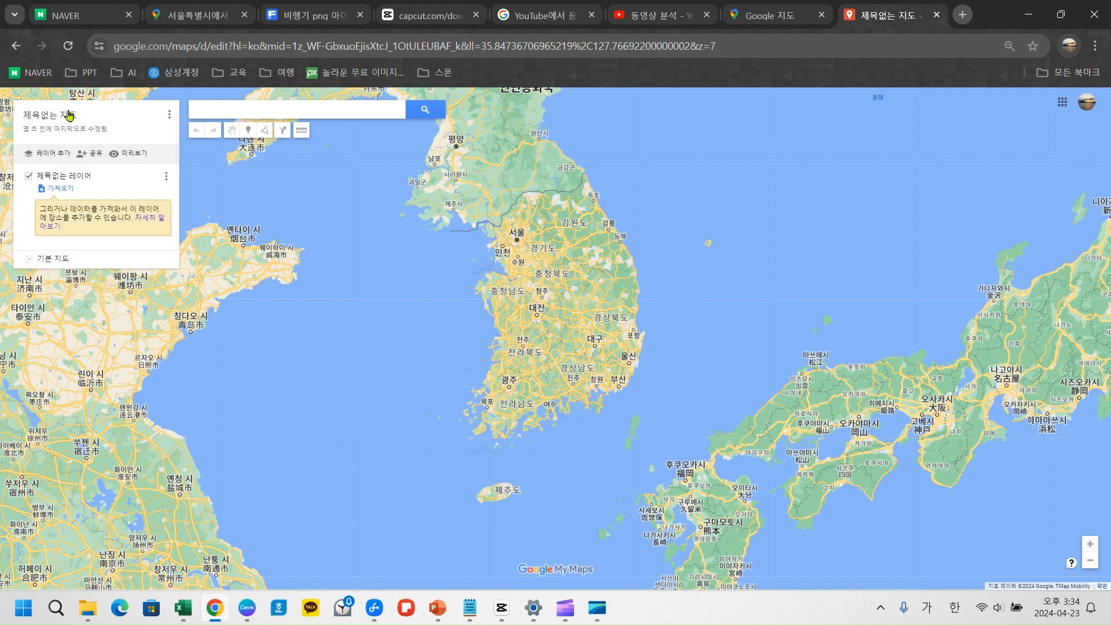
Step: Set the new map's title to 달랏시내내
left_click(69, 114)
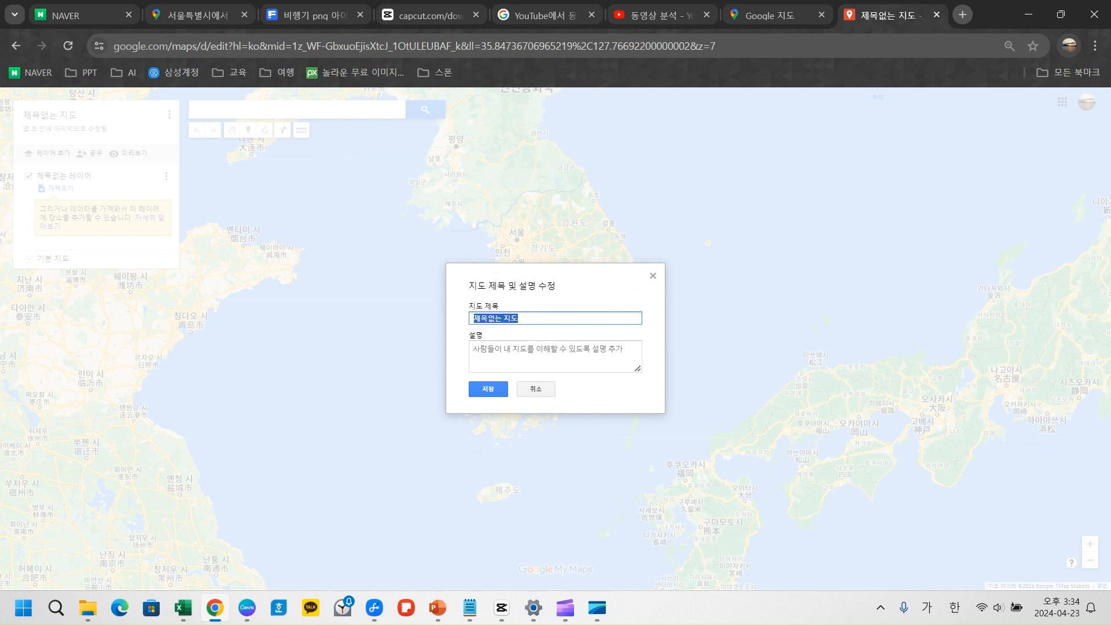
type("ㄷ")
left_click(487, 389)
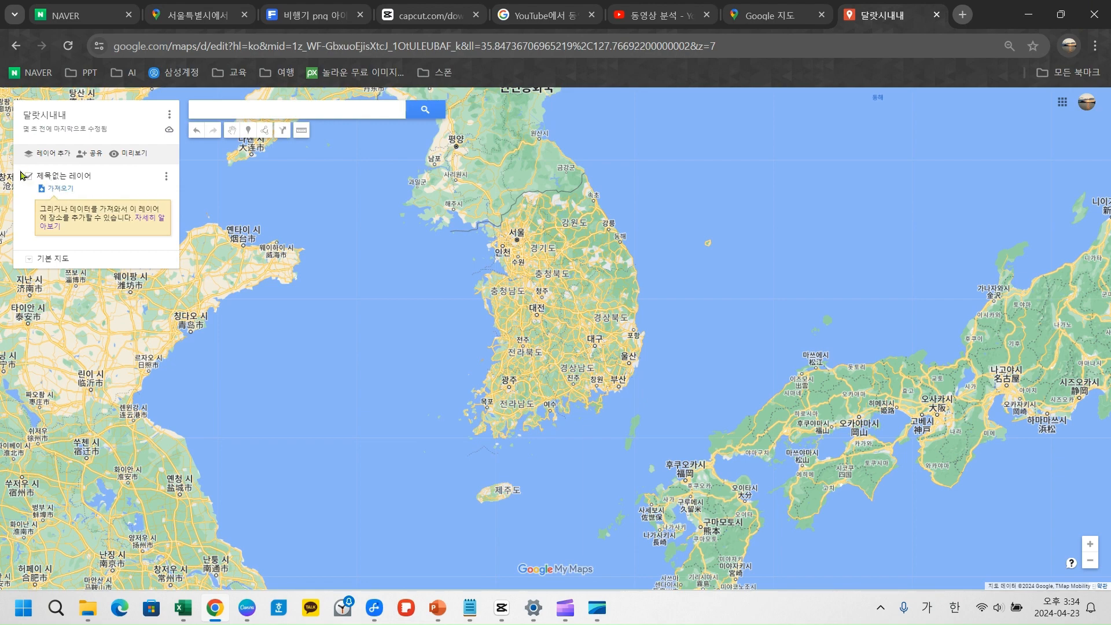
Step: Change the map's title to 달랏 and save it
left_click(74, 118)
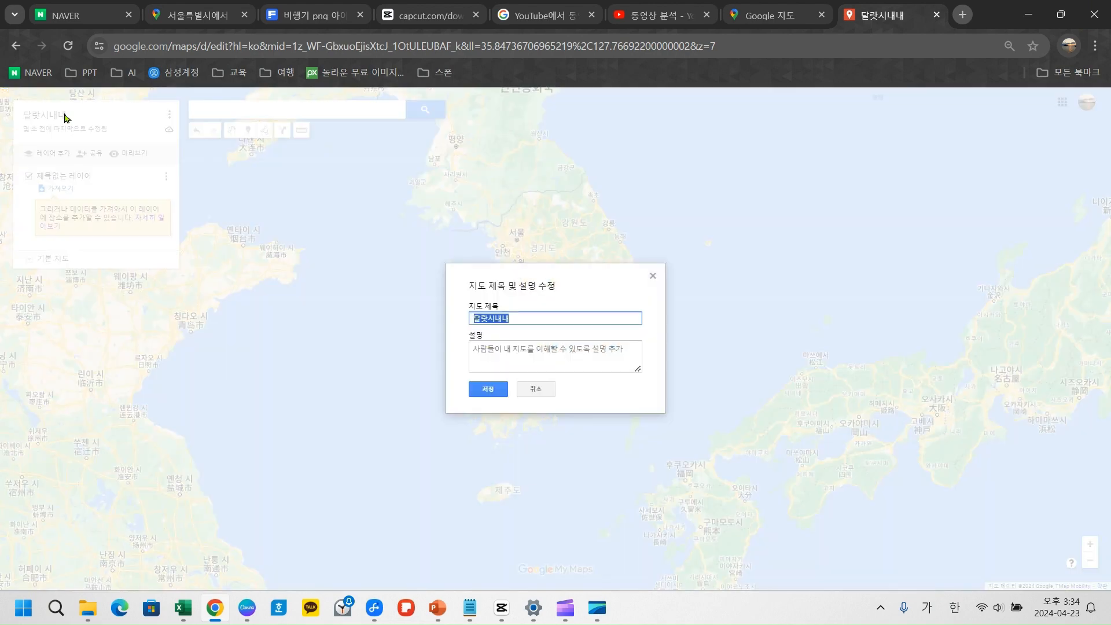
type("달랏")
left_click(488, 388)
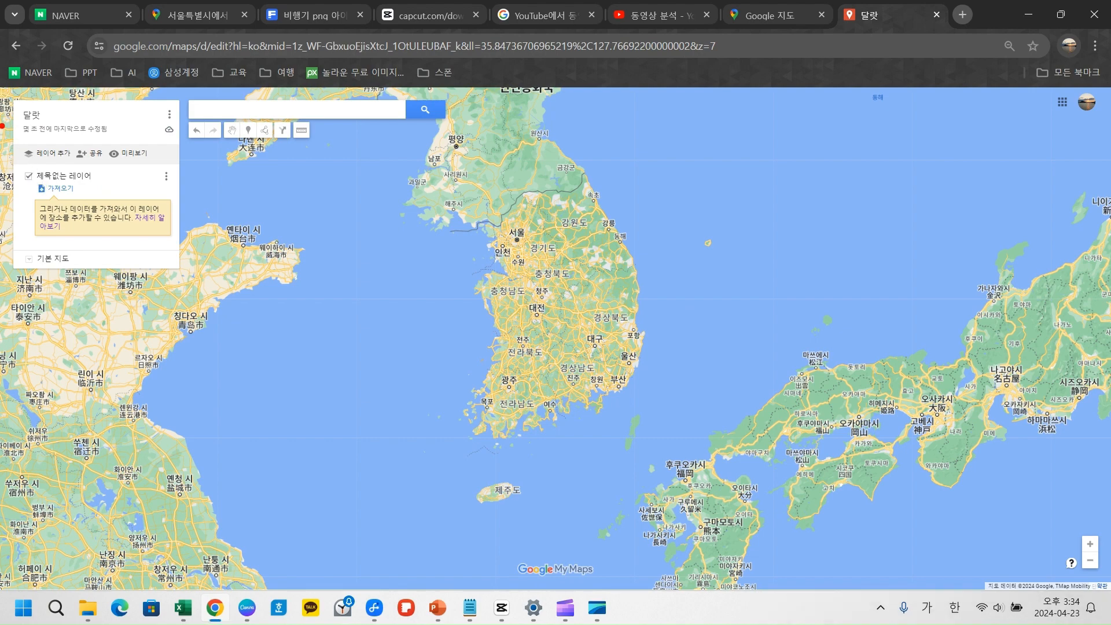
key("super")
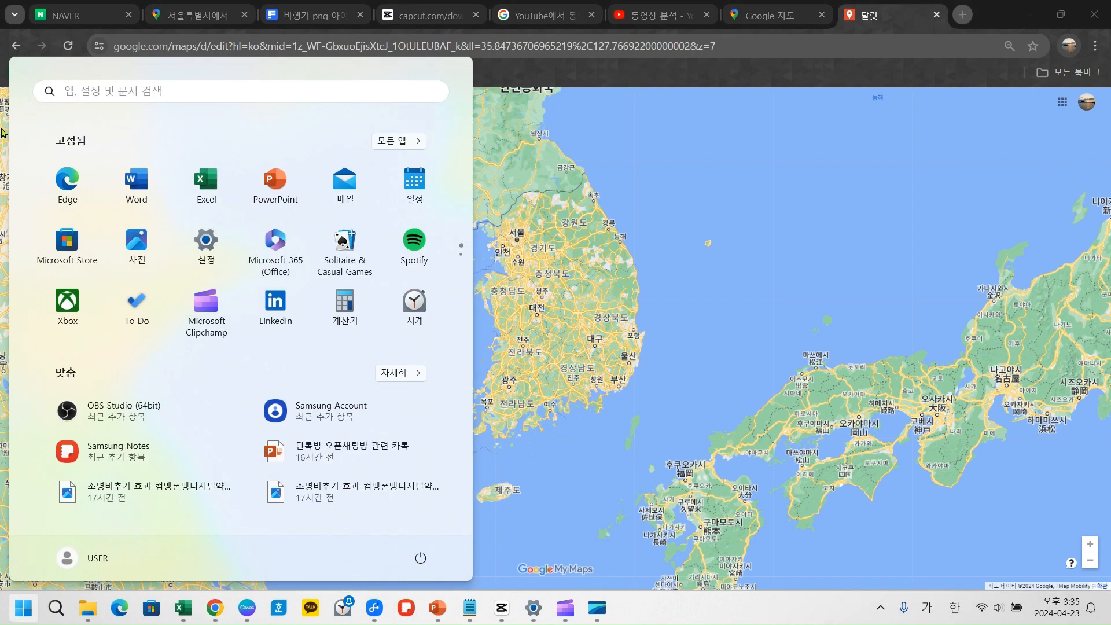
key("super")
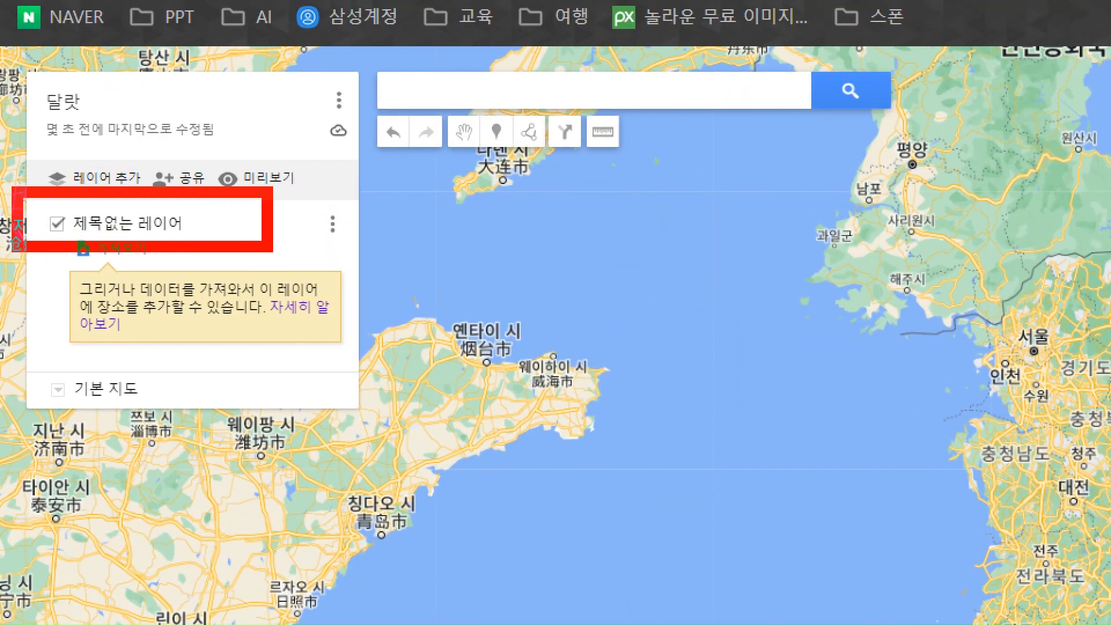
left_click_drag(40, 119, 131, 130)
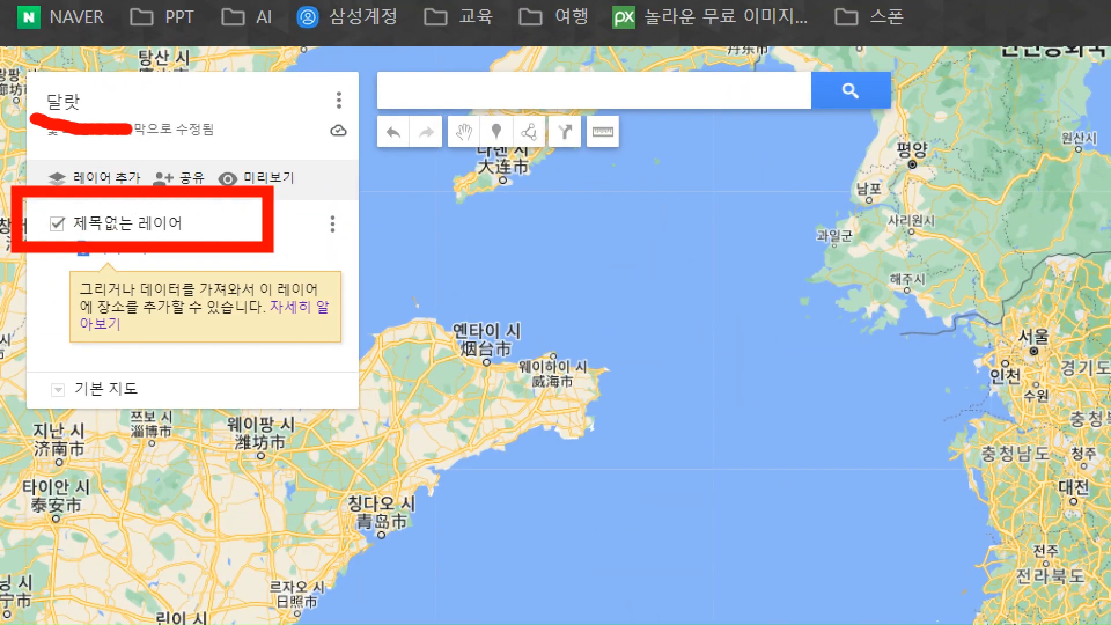
mouse_move(394, 199)
left_mouse_down()
mouse_move(346, 251)
mouse_move(438, 232)
left_mouse_up()
left_click_drag(439, 188, 454, 303)
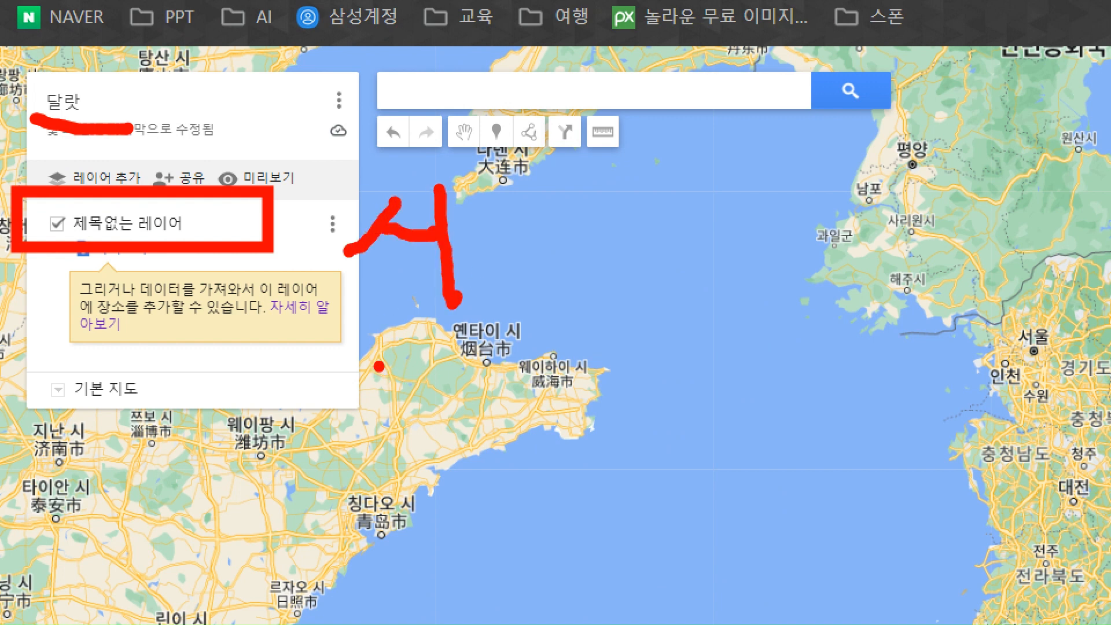
mouse_move(376, 364)
left_mouse_down()
mouse_move(462, 348)
mouse_move(474, 391)
mouse_move(400, 457)
mouse_move(528, 454)
left_mouse_up()
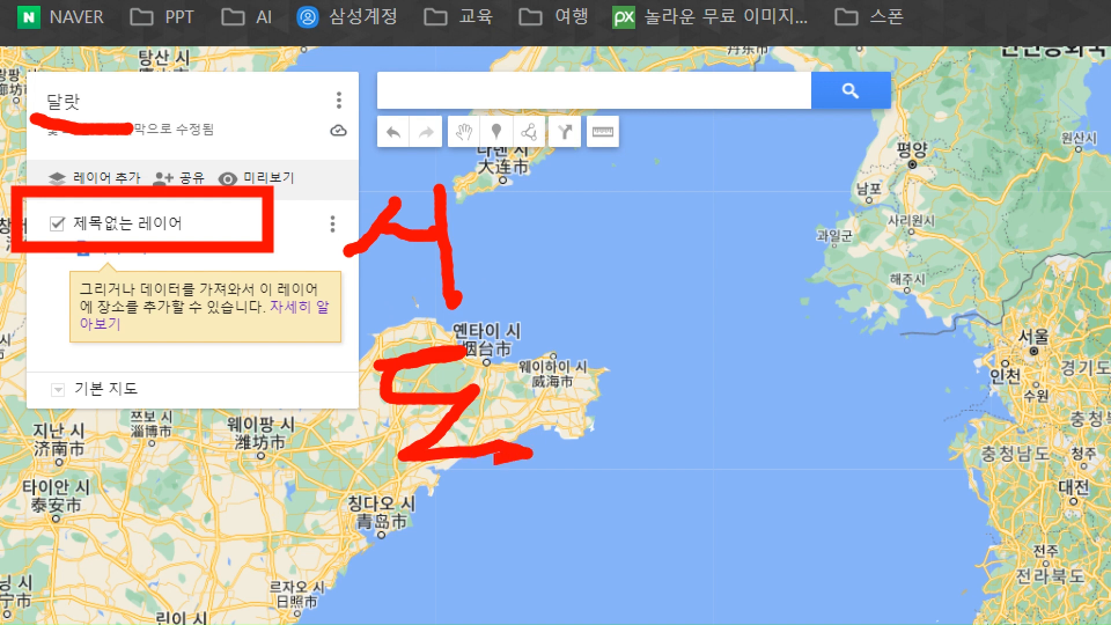
mouse_move(431, 465)
left_mouse_down()
mouse_move(529, 463)
mouse_move(428, 463)
left_mouse_up()
left_click_drag(572, 487, 515, 601)
left_click_drag(560, 560, 601, 591)
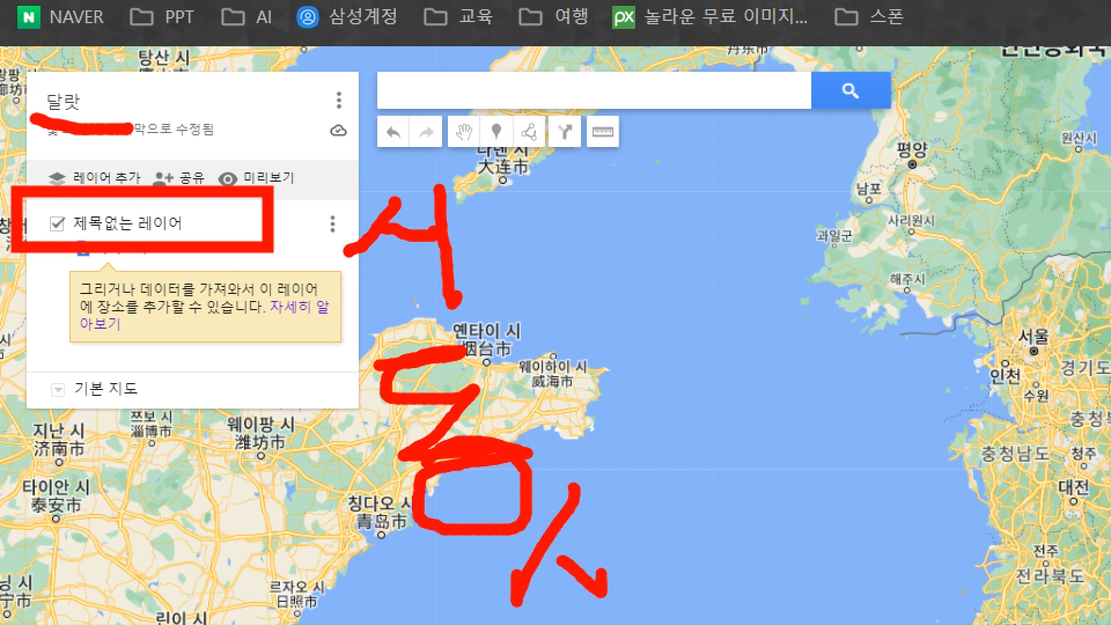
left_click_drag(593, 535, 673, 518)
left_click_drag(677, 429, 703, 581)
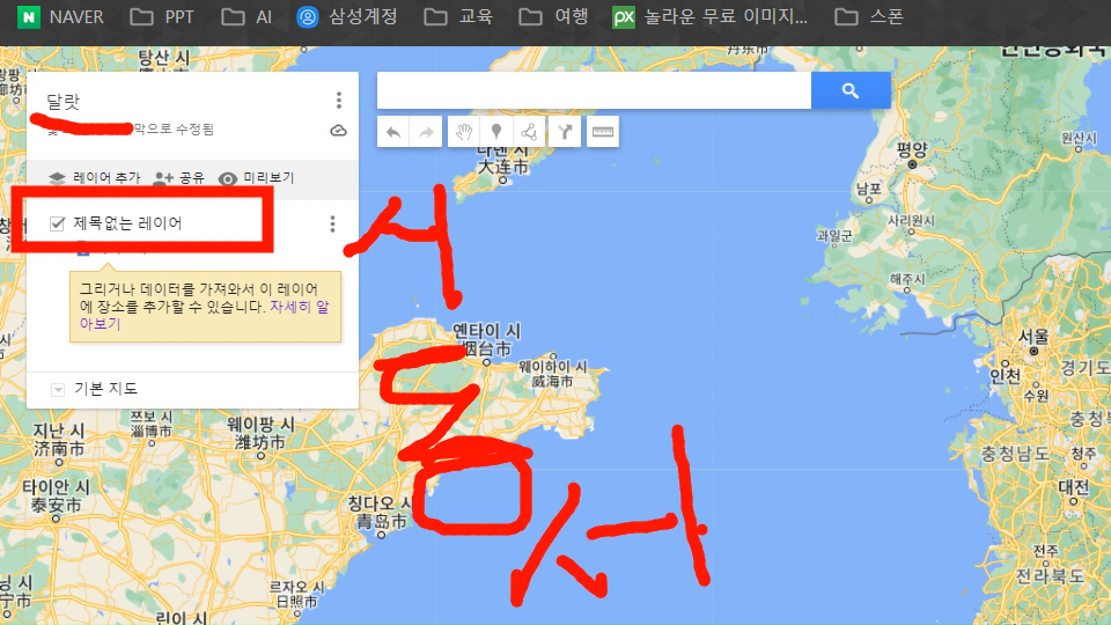
key("ctrl+z")
key("ctrl+z")
key("ctrl+z")
key("ctrl+z")
key("ctrl+z")
key("ctrl+z")
key("ctrl+z")
key("ctrl+z")
key("ctrl+z")
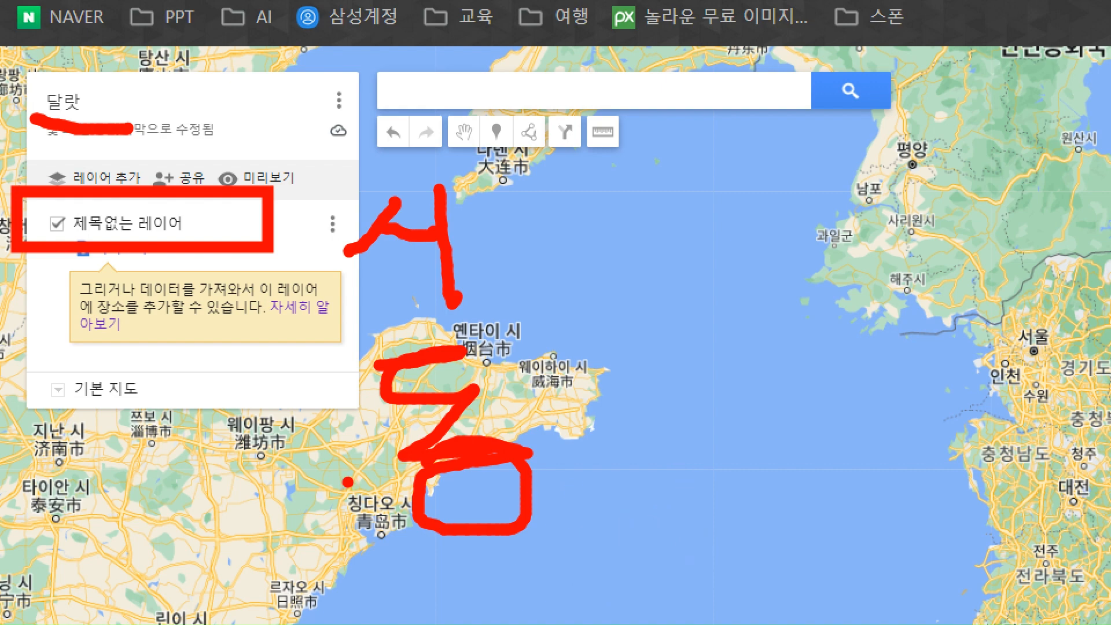
key("ctrl+z")
key("ctrl+z")
key("ctrl+z")
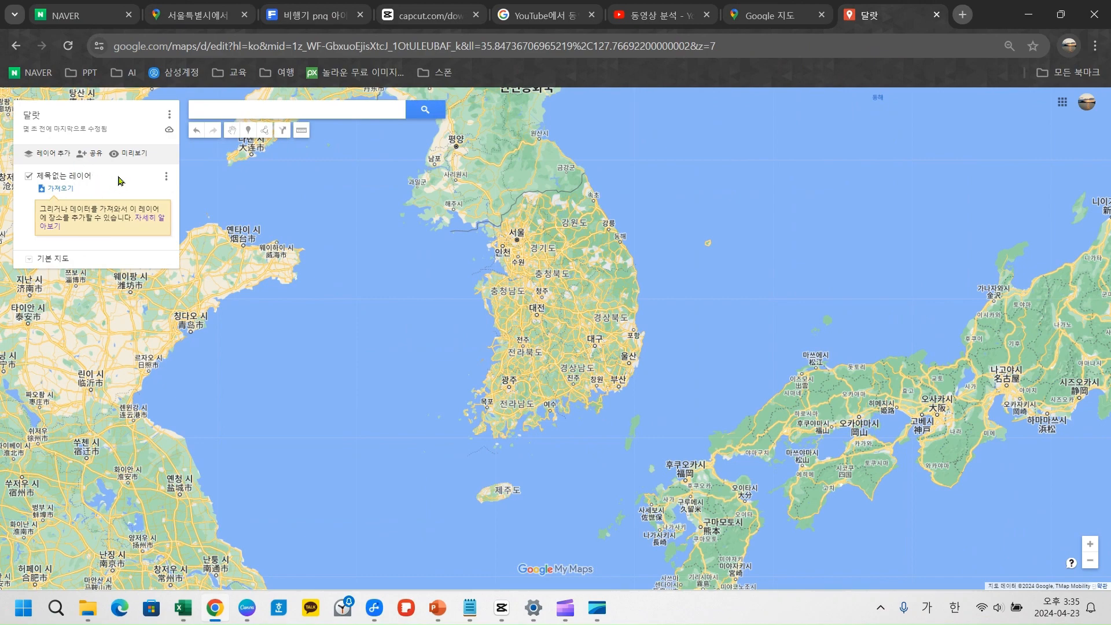
Step: Rename the untitled layer (제목없는 레이어) to 시내 and save the name
left_click(85, 176)
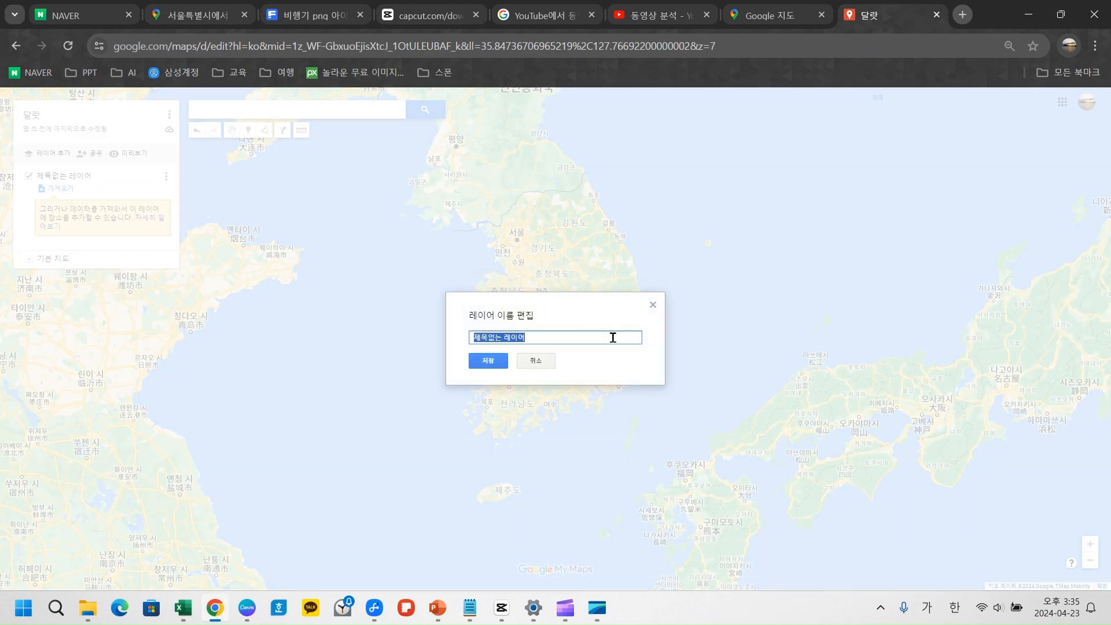
type("시내")
left_click(472, 363)
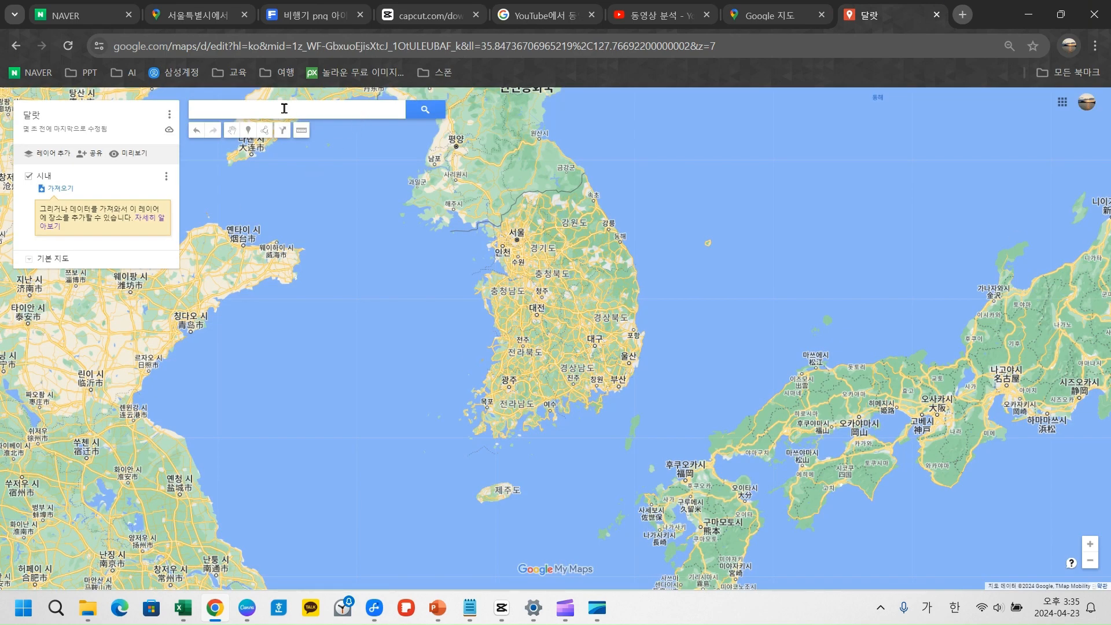
Step: Search the map for 달랏 and choose the suggested place 달랏 야시장
scroll(724, 440, "up", 1)
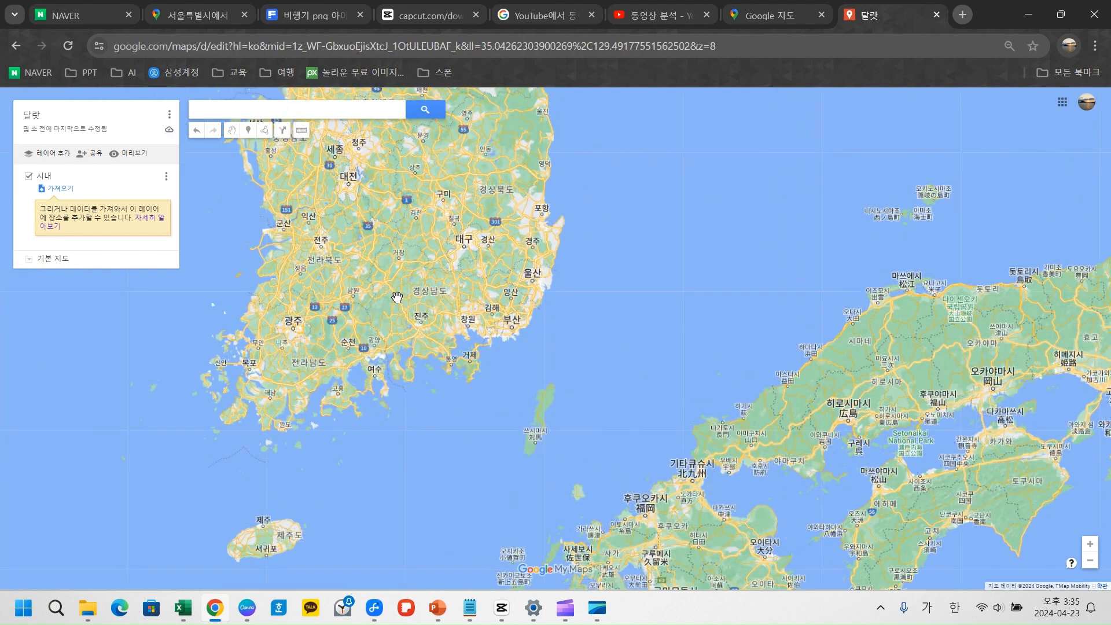
left_click(237, 108)
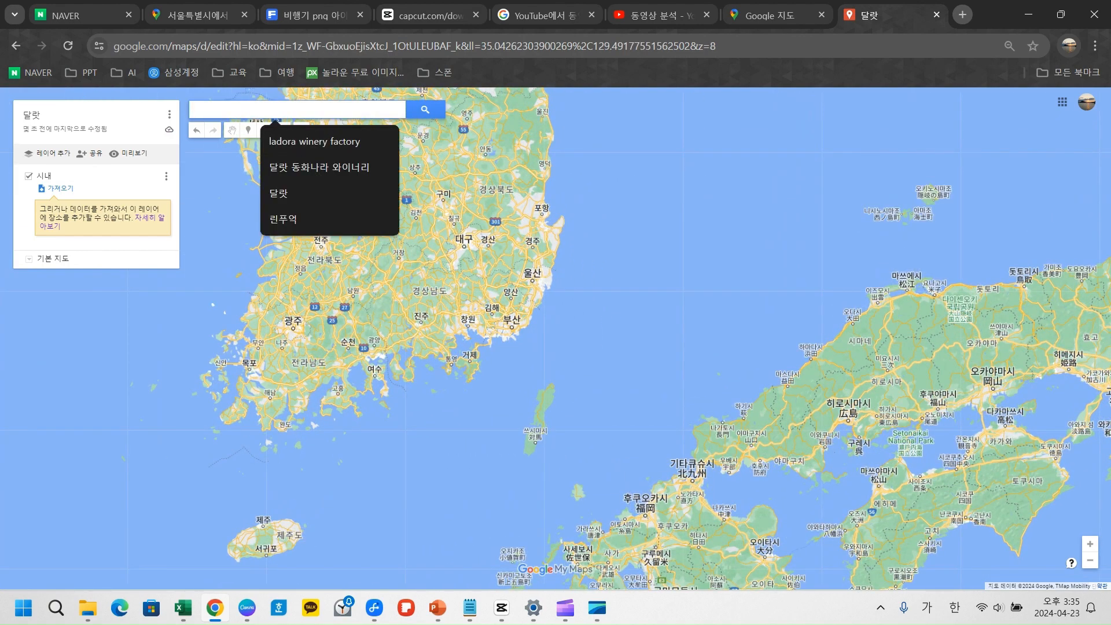
type("달랏")
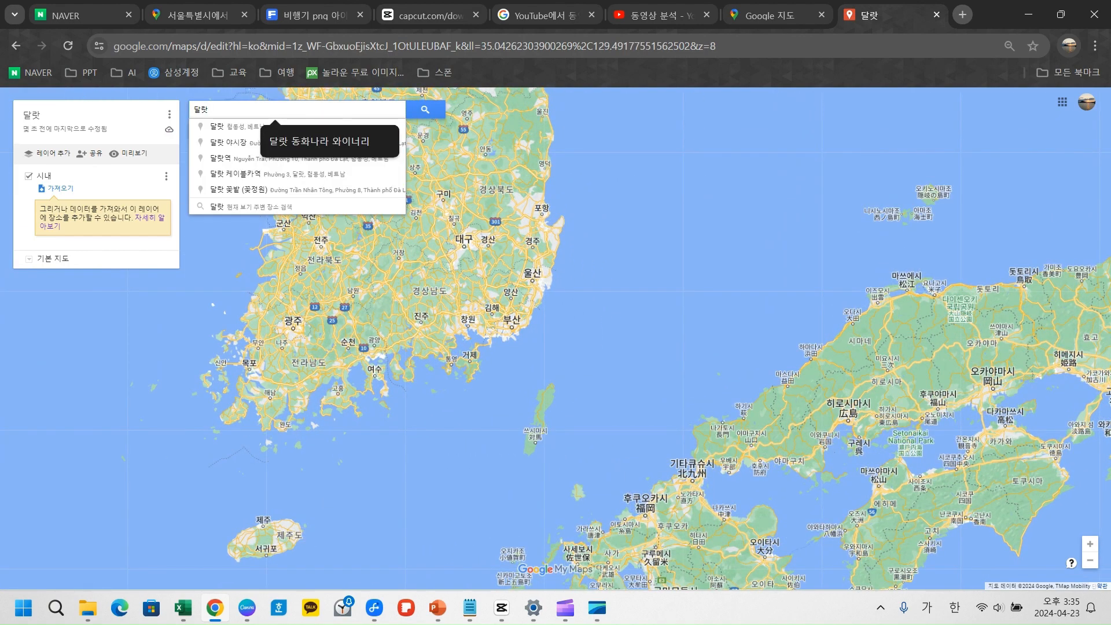
left_click(229, 148)
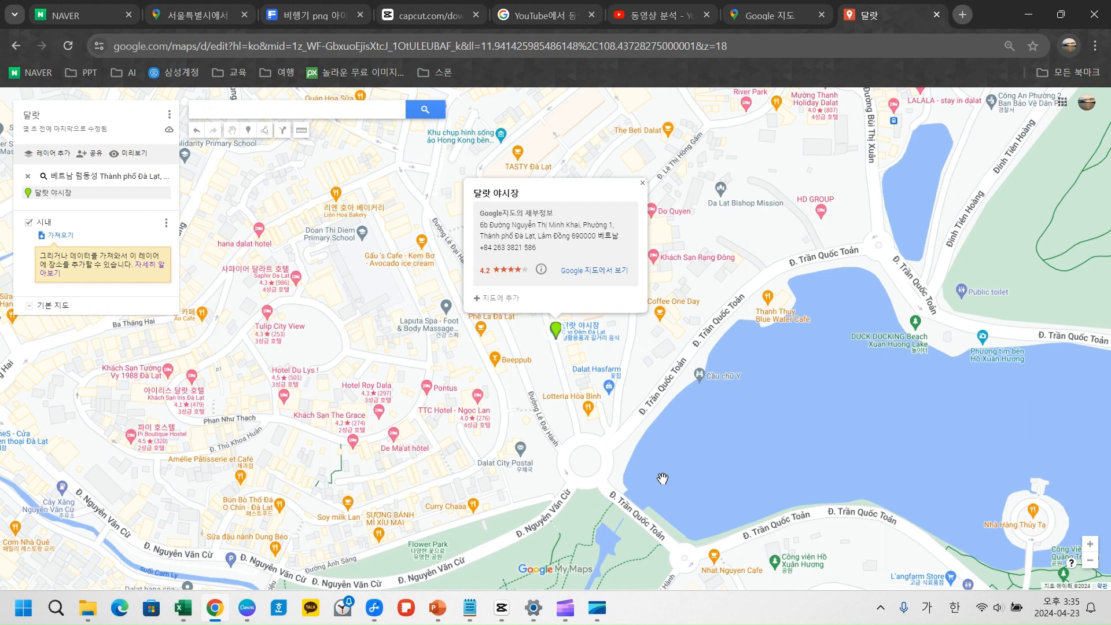
left_click(899, 419)
mouse_move(732, 369)
left_mouse_down()
mouse_move(999, 373)
mouse_move(1102, 455)
left_mouse_up()
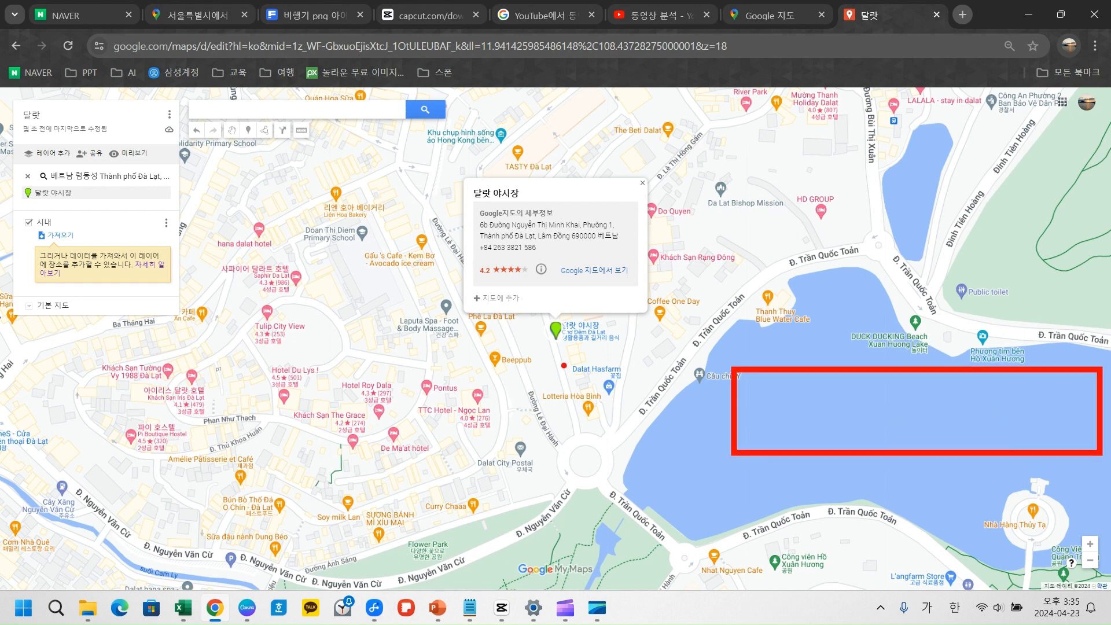
left_click_drag(528, 316, 620, 347)
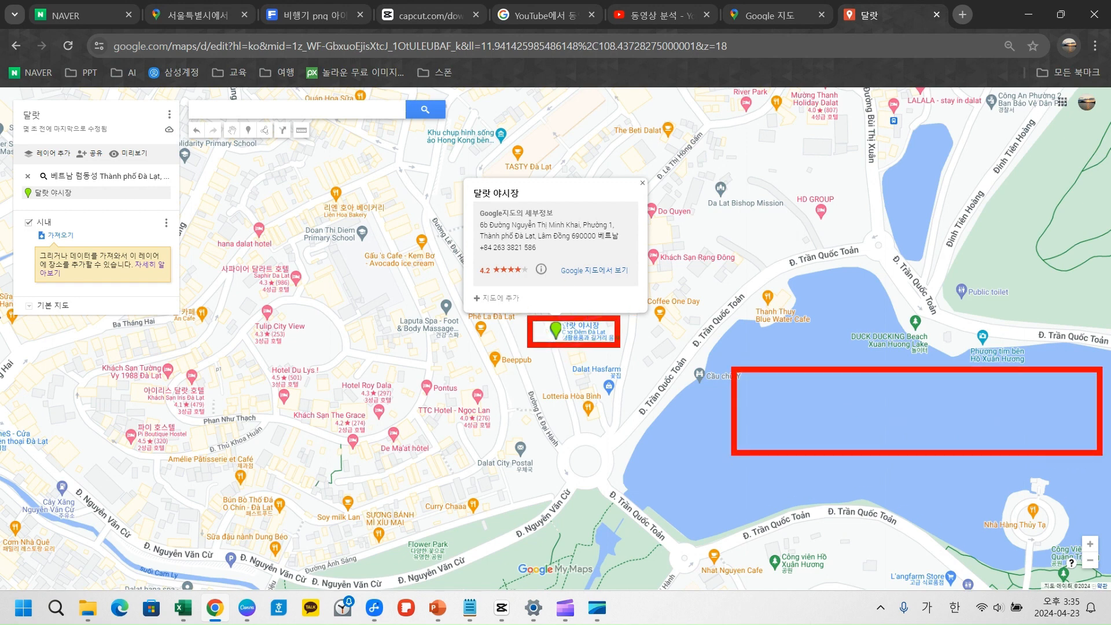
key("Escape")
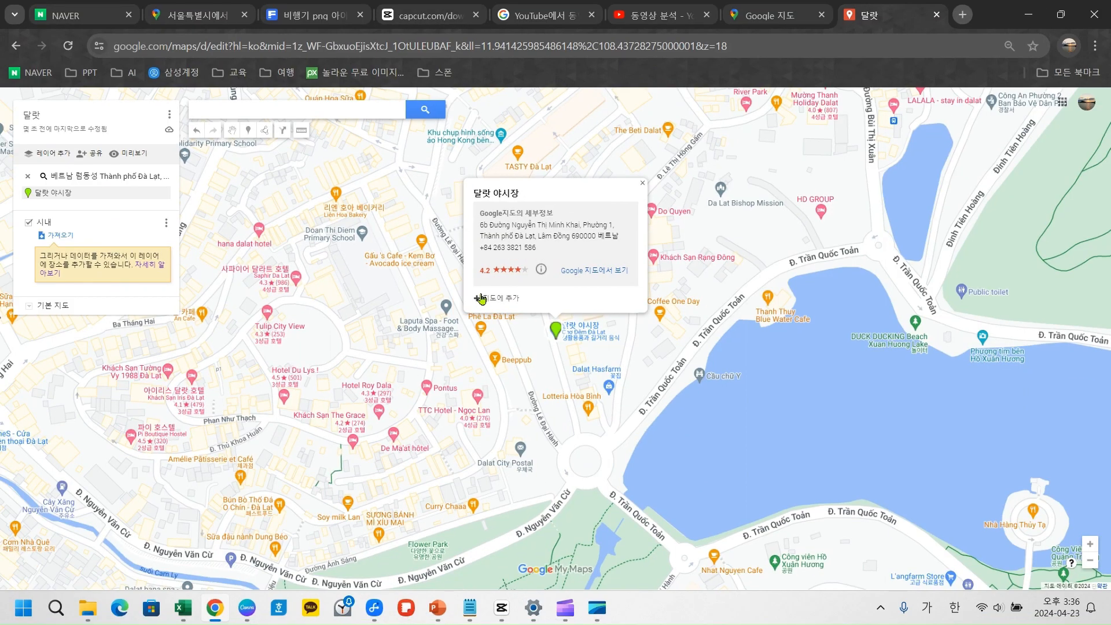
Step: Add 달랏 야시장 to the 시내 layer, and search for 크레이지 to add 크레이지하우스 as well
left_click(480, 298)
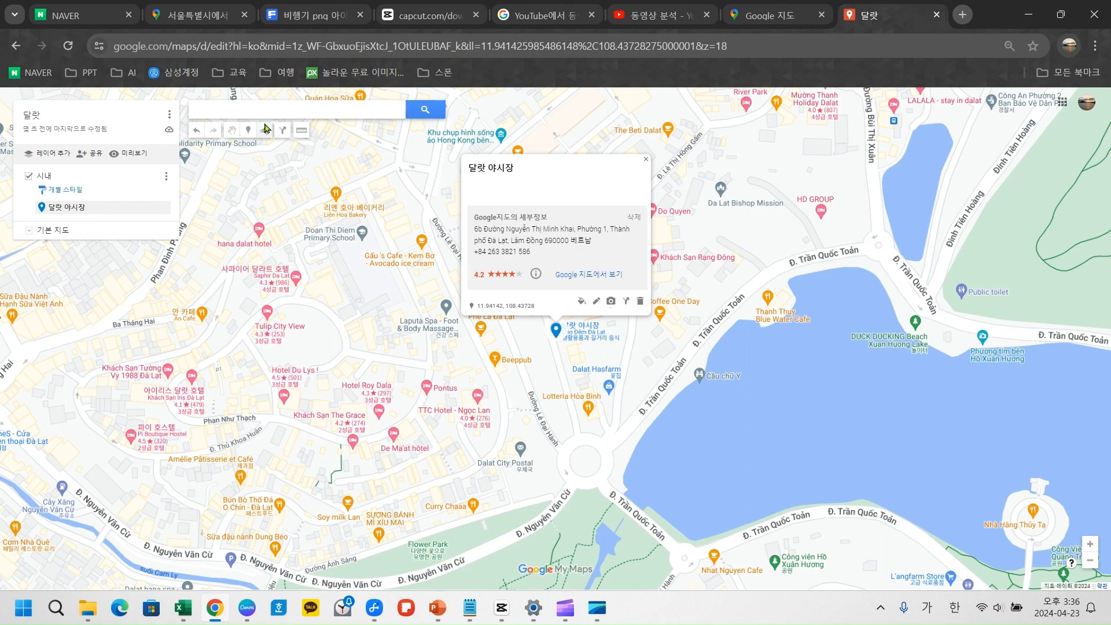
left_click(235, 113)
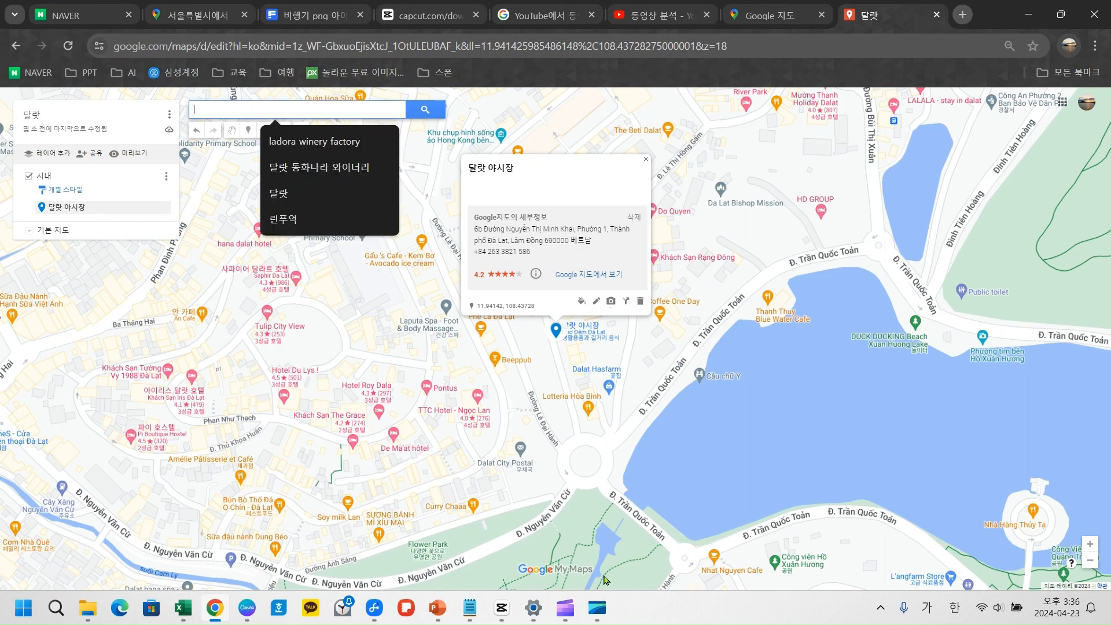
type("크레이지")
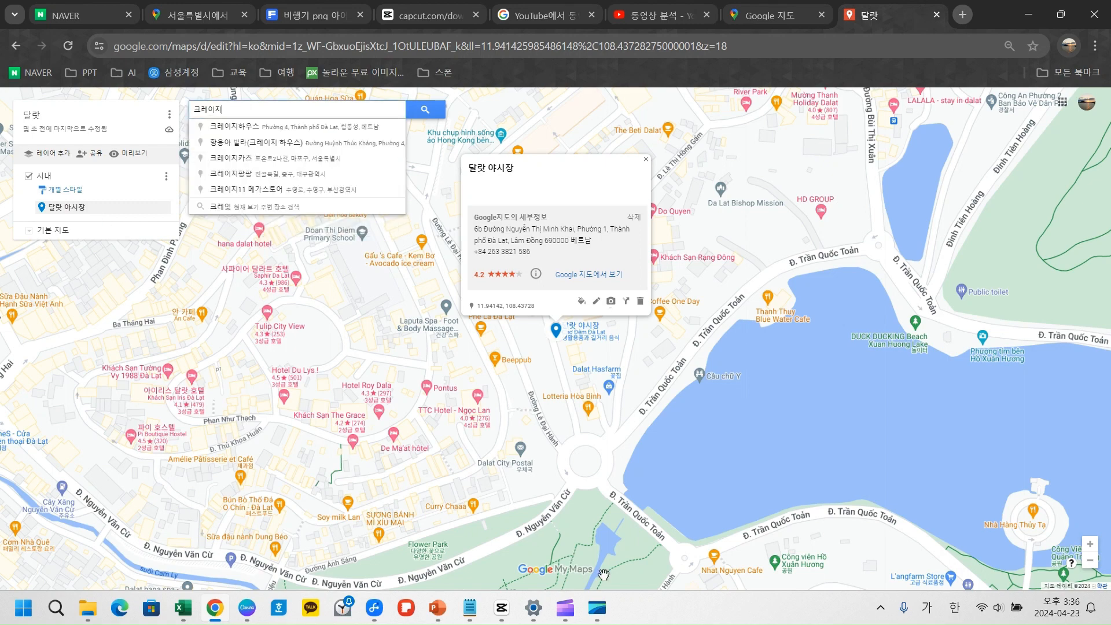
left_click(300, 132)
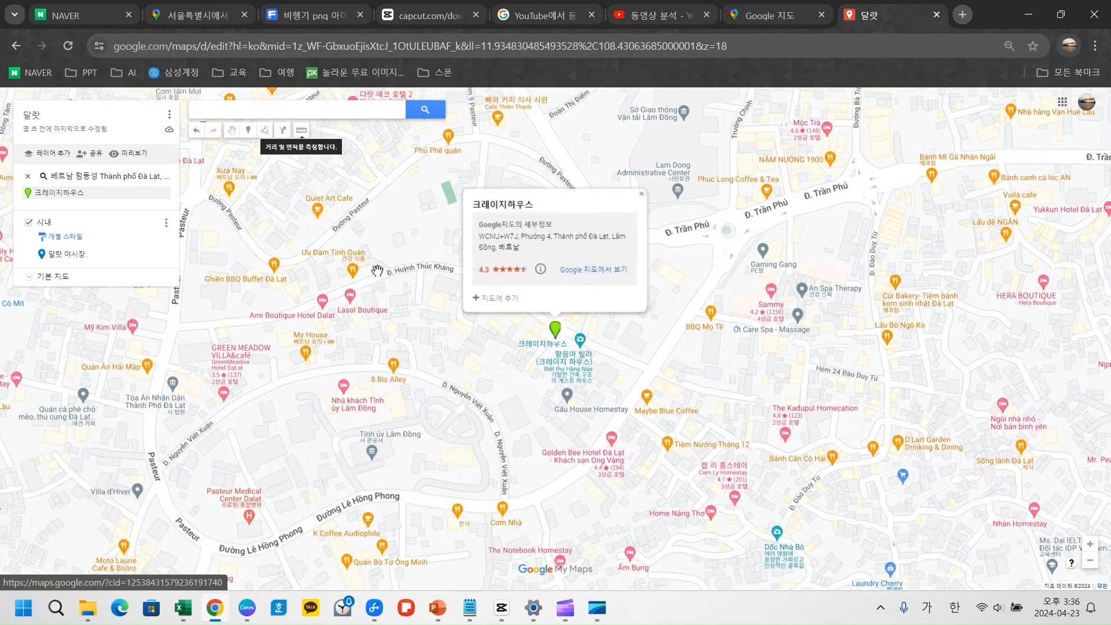
left_click(504, 309)
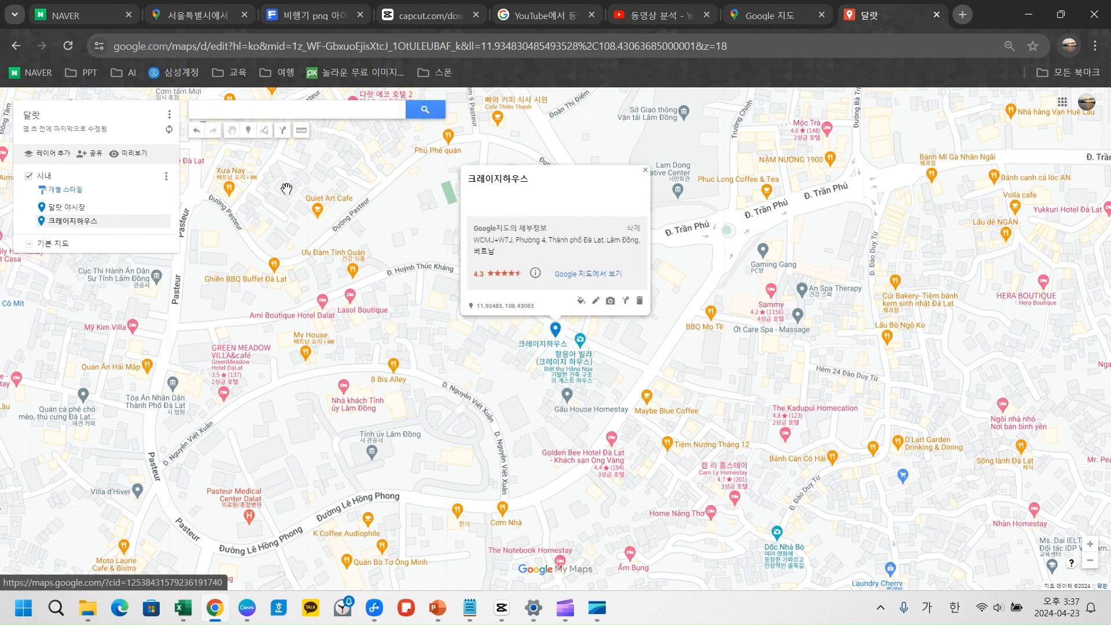
Step: Search for 달랏 성 and add the suggested place 달랏 니콜라스바리 대성당 to the 시내 layer
left_click(237, 110)
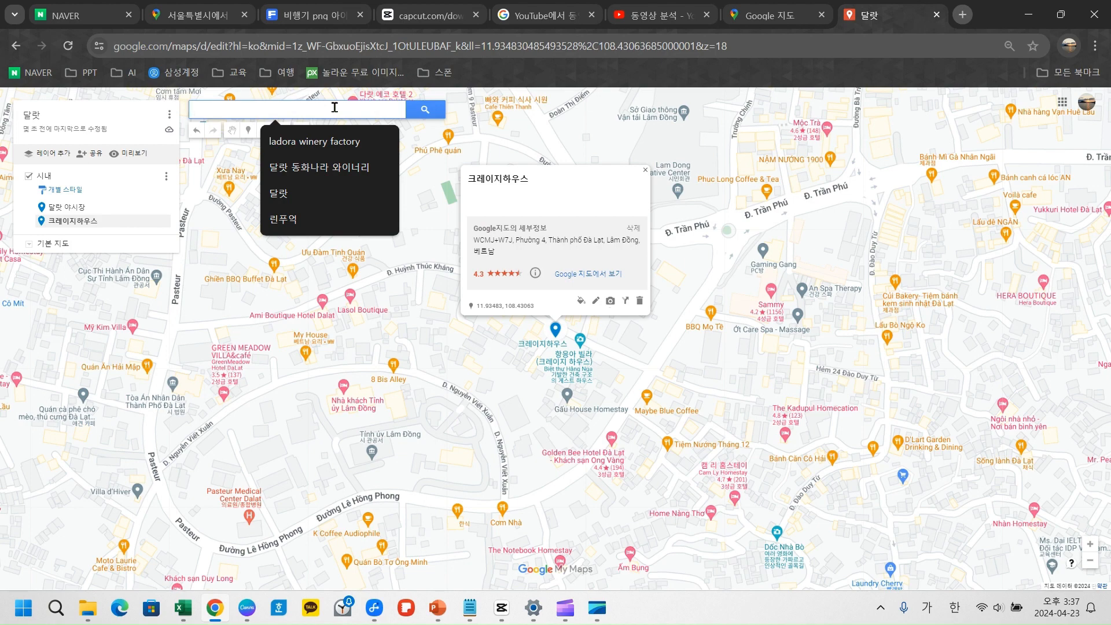
type("레")
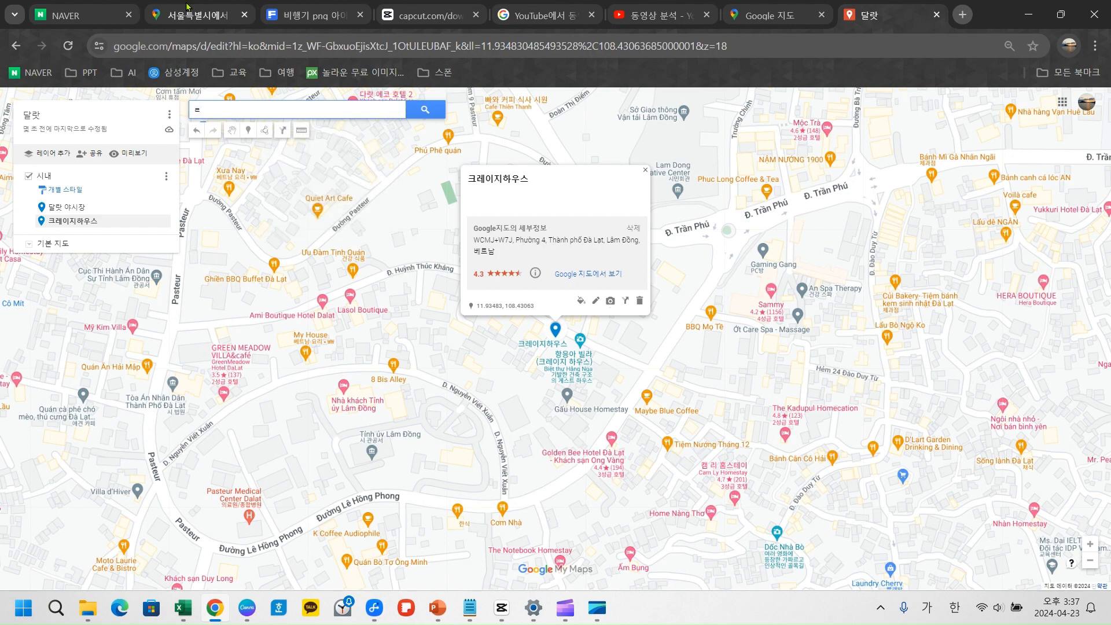
left_click_drag(222, 106, 176, 111)
type("달랏")
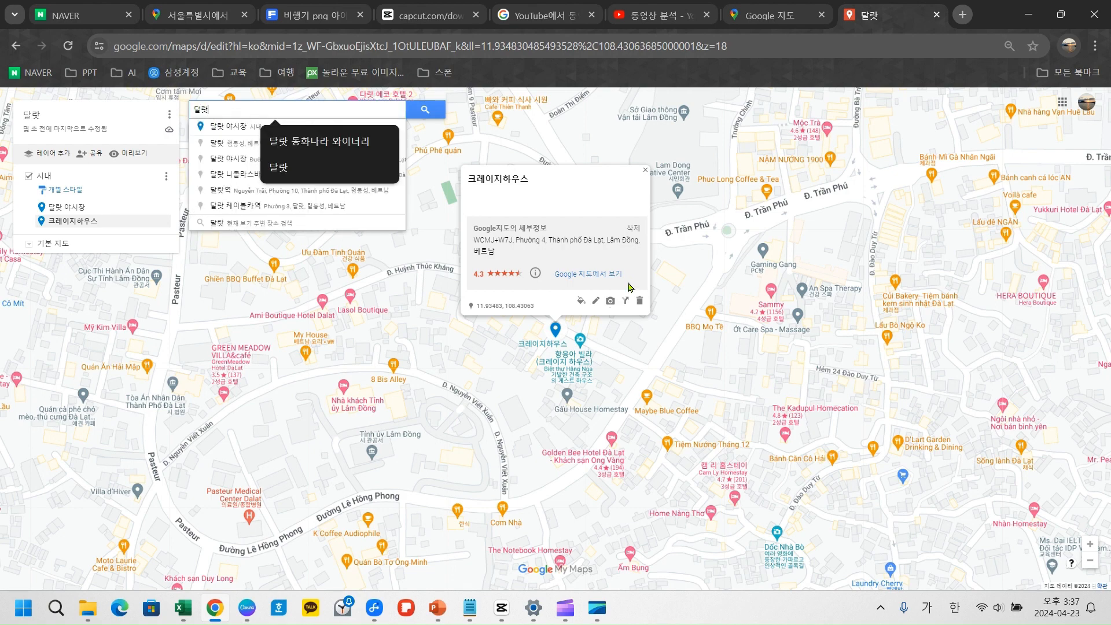
type(" 서ㅇ")
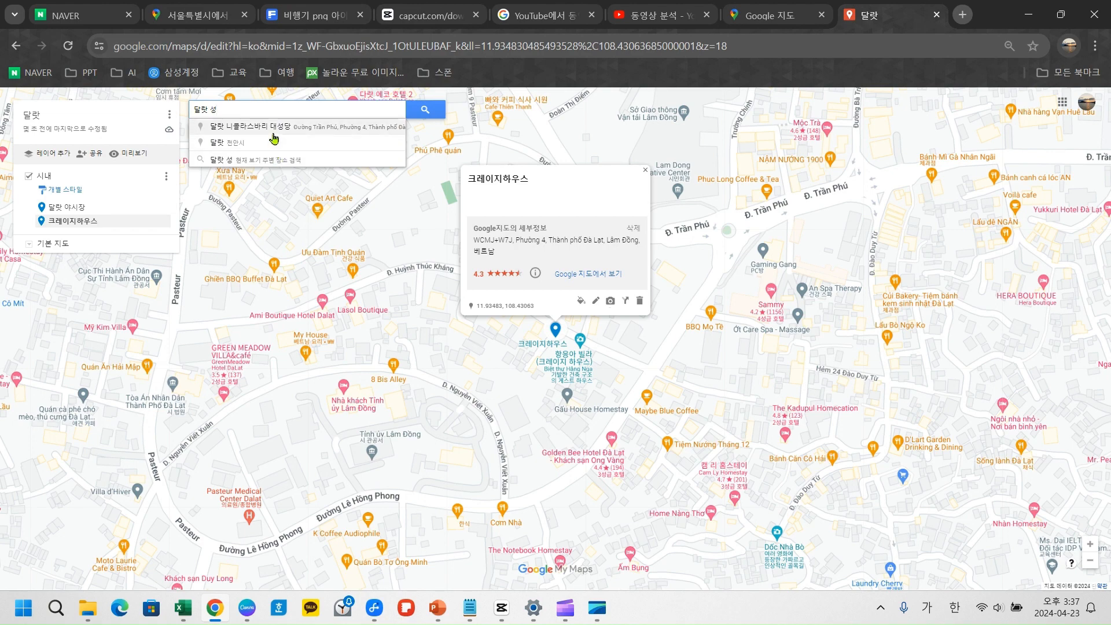
left_click(273, 134)
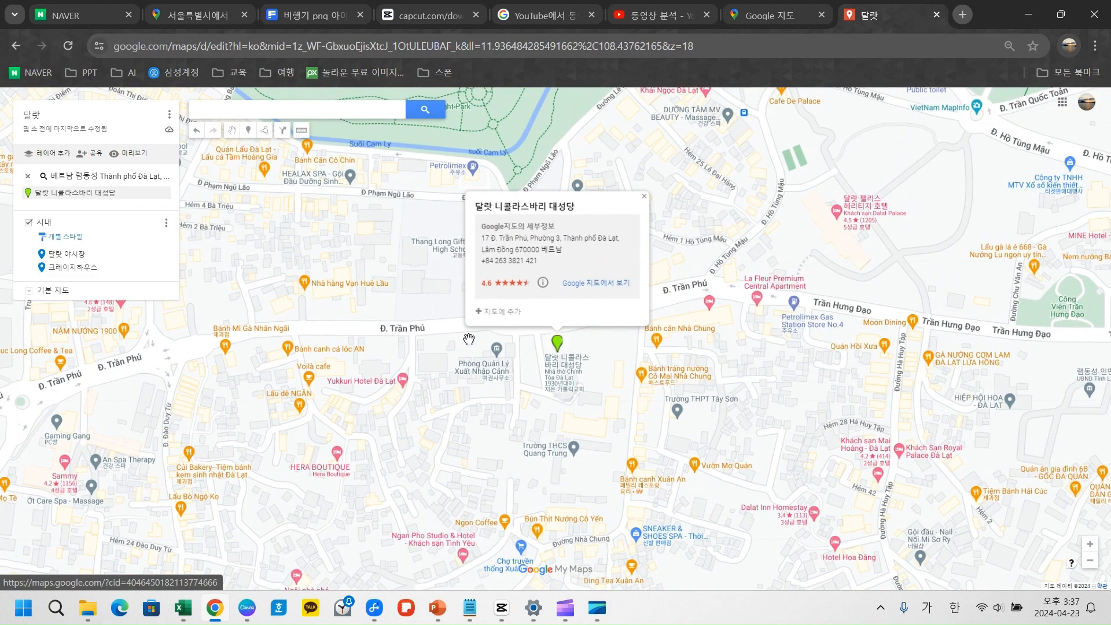
left_click(497, 311)
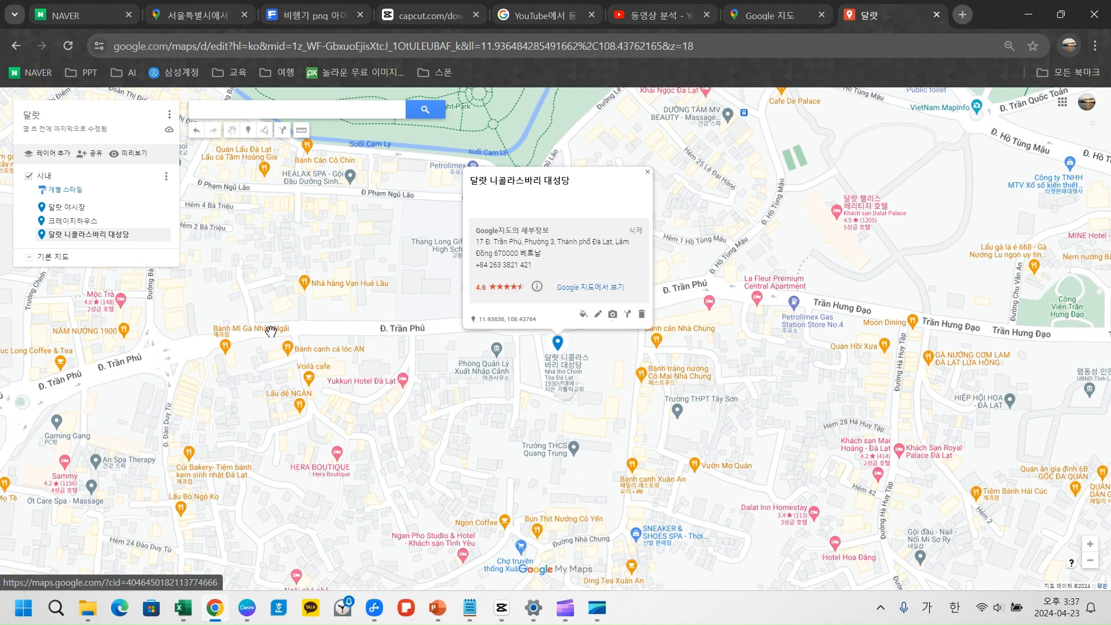
Step: Try to find Lam Vien Square by searching for 람비엔 스퀘
left_click(253, 118)
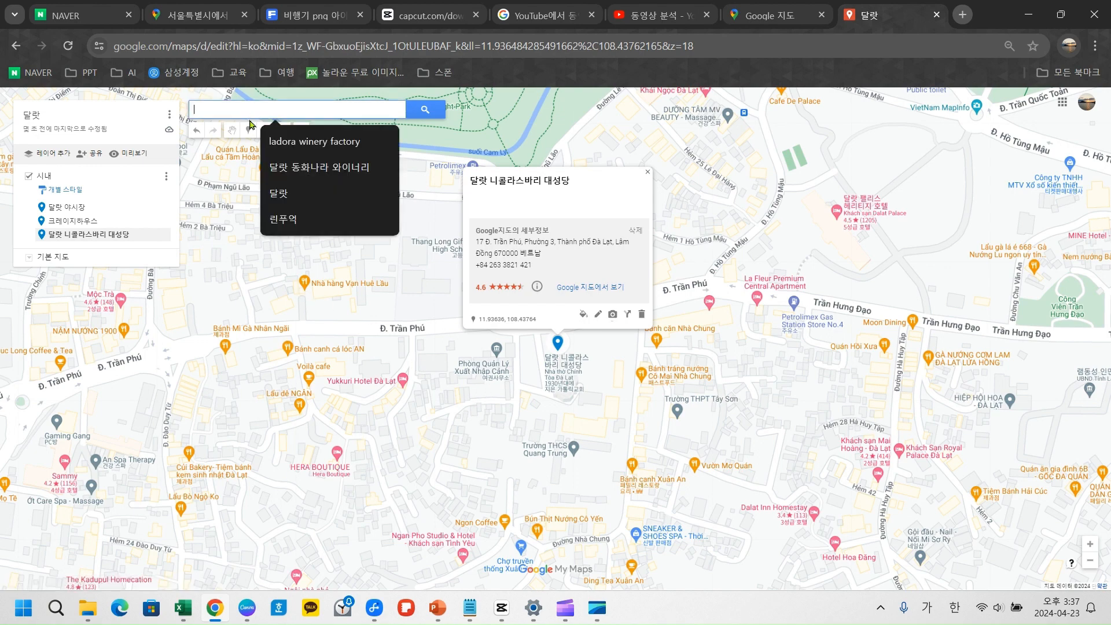
type("레")
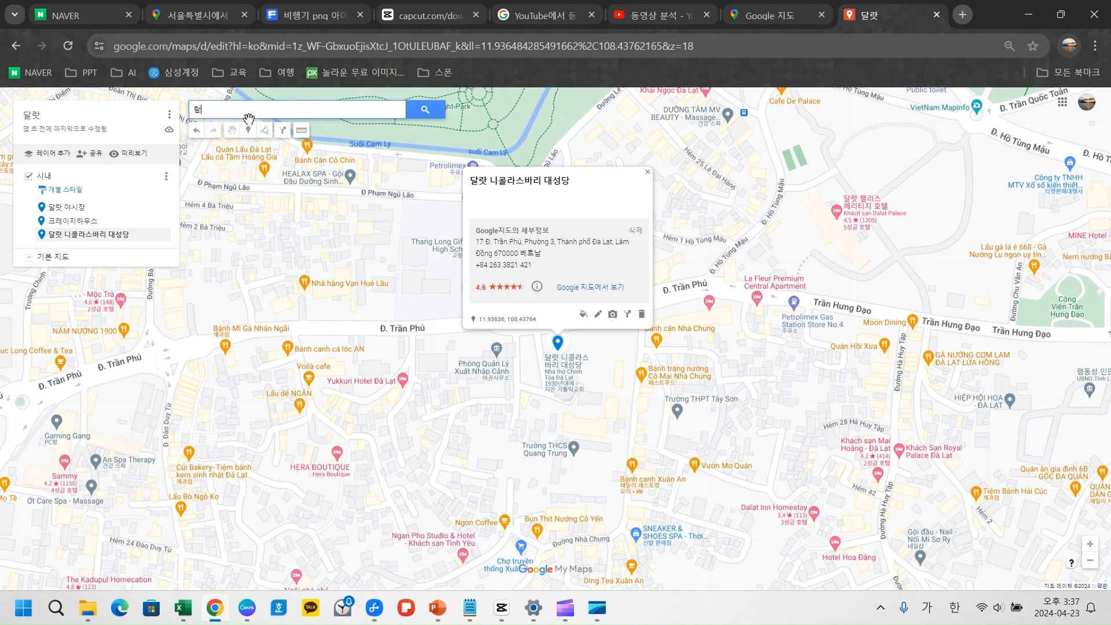
type("비")
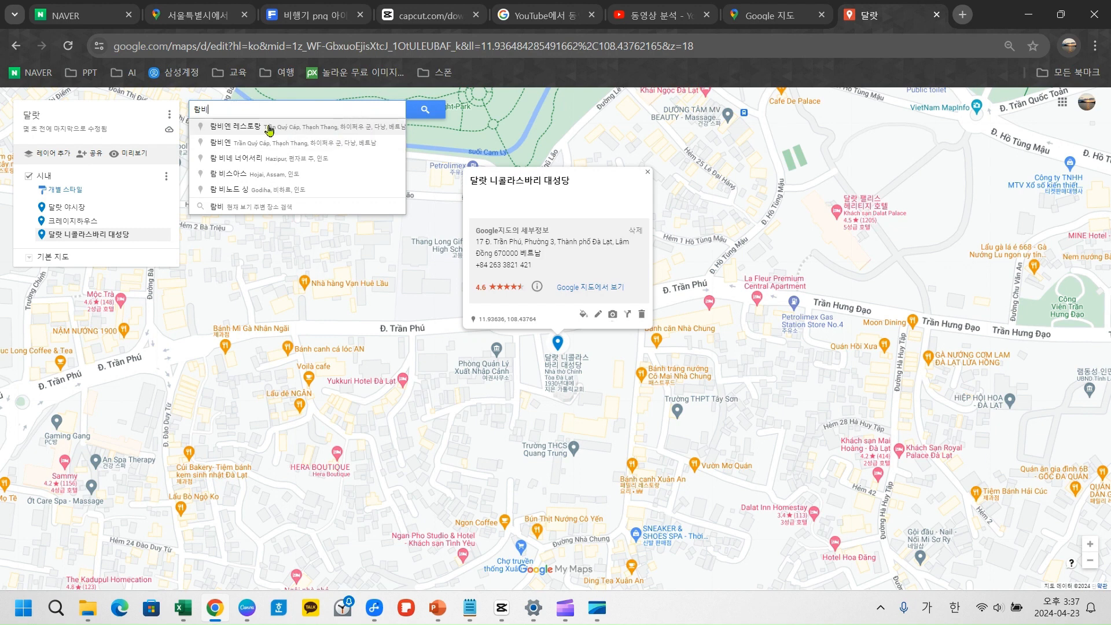
type("엔")
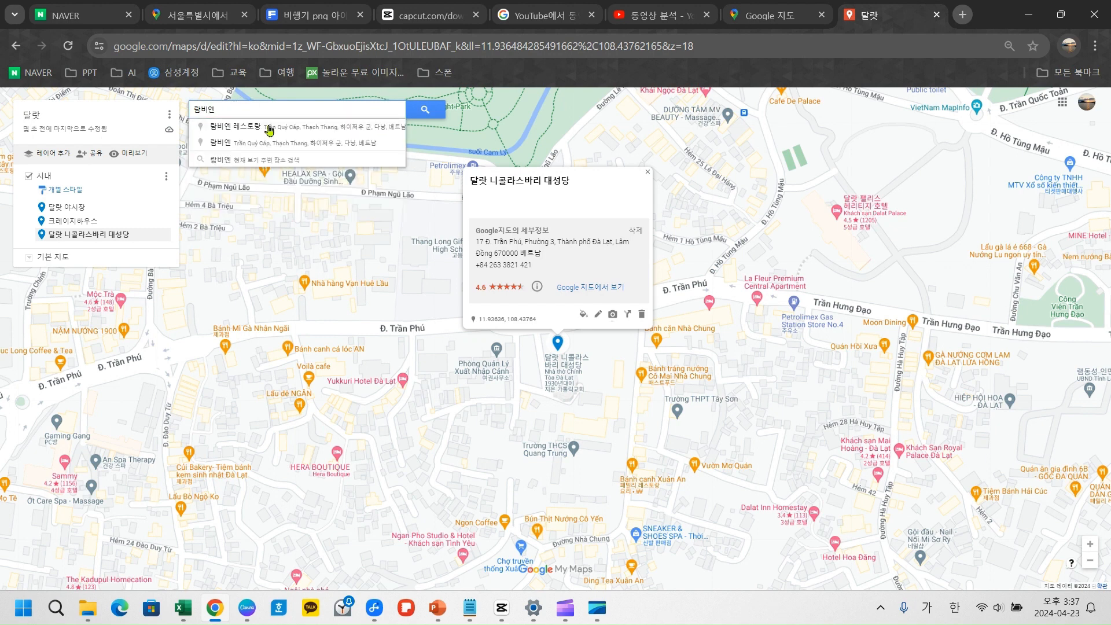
type(" 스퀘")
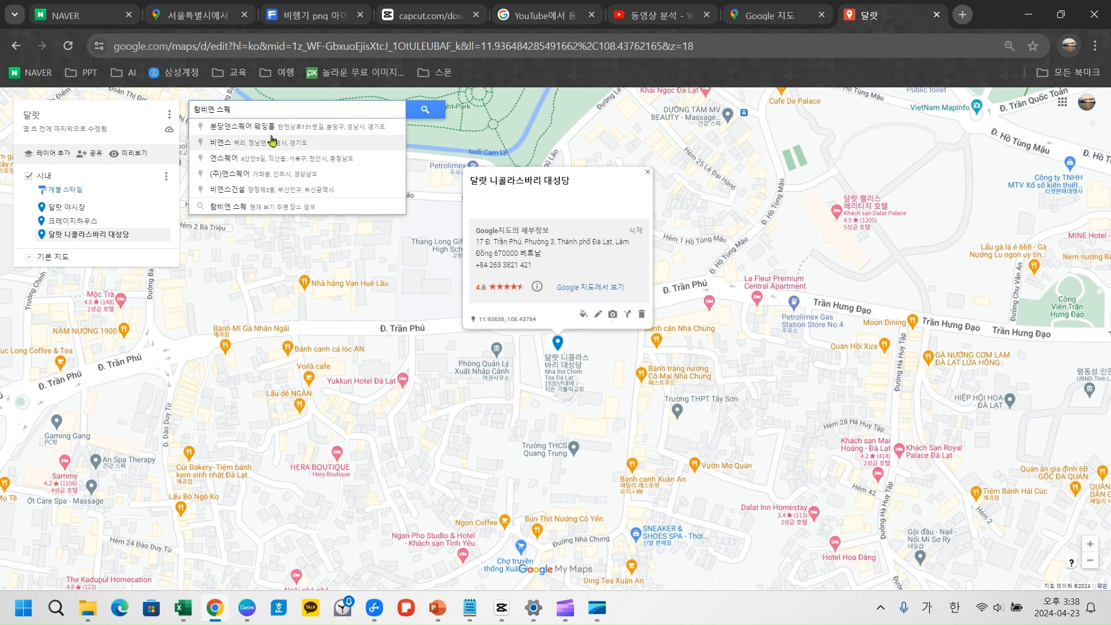
Step: Replace the search text with 고달랏, add 고! 달랏 to the 시내 layer, and close its info card
left_click_drag(244, 110, 105, 120)
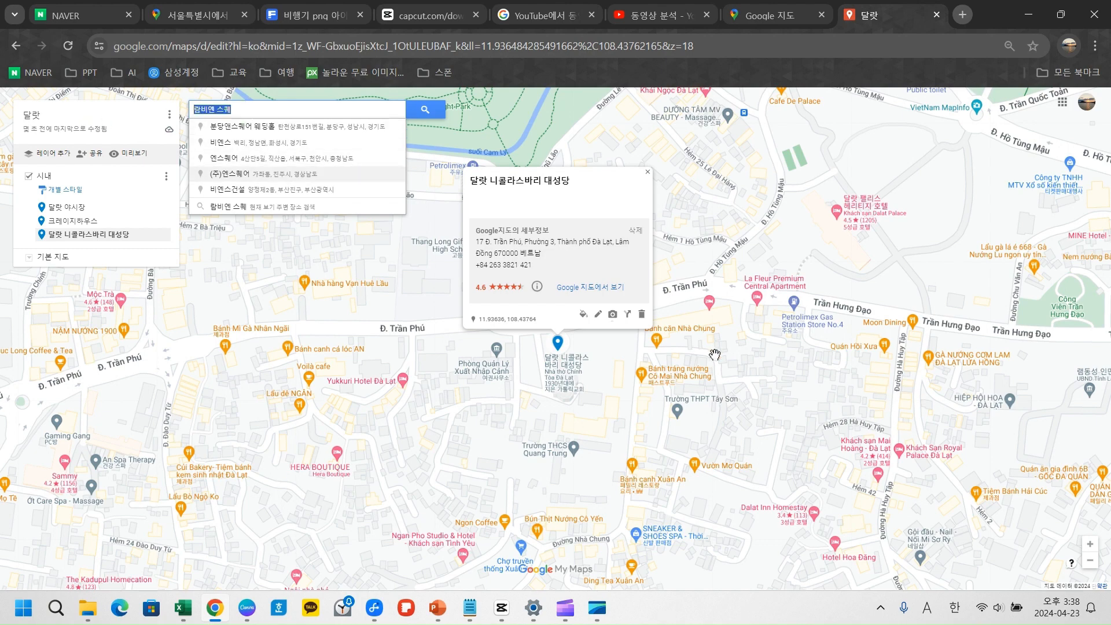
type("rh")
key("BackSpace")
key("BackSpace")
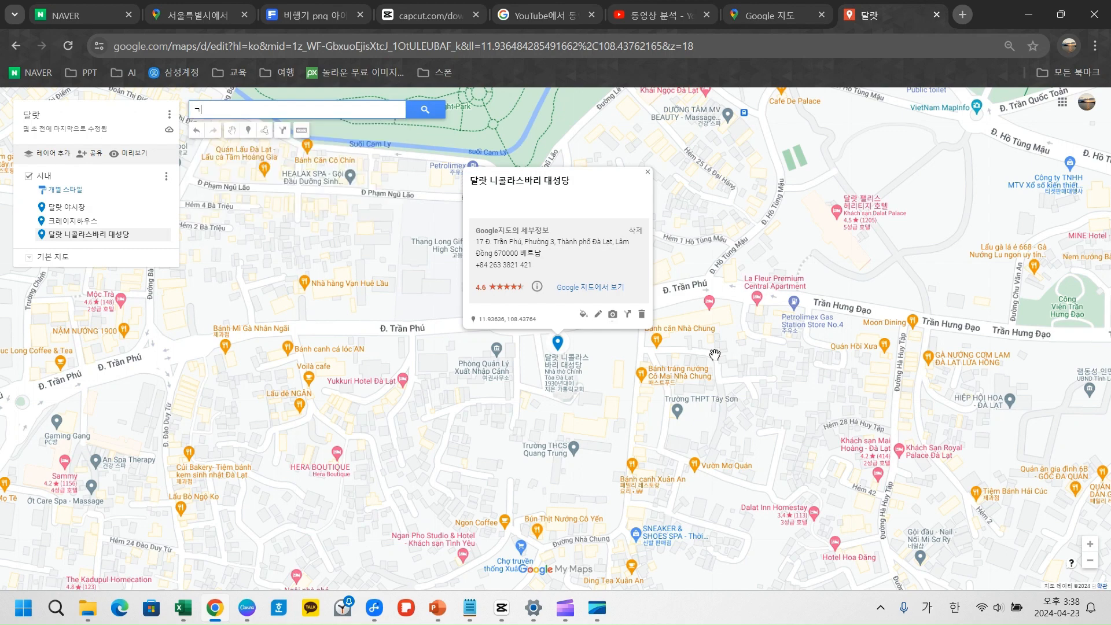
key("BackSpace")
type("달랏")
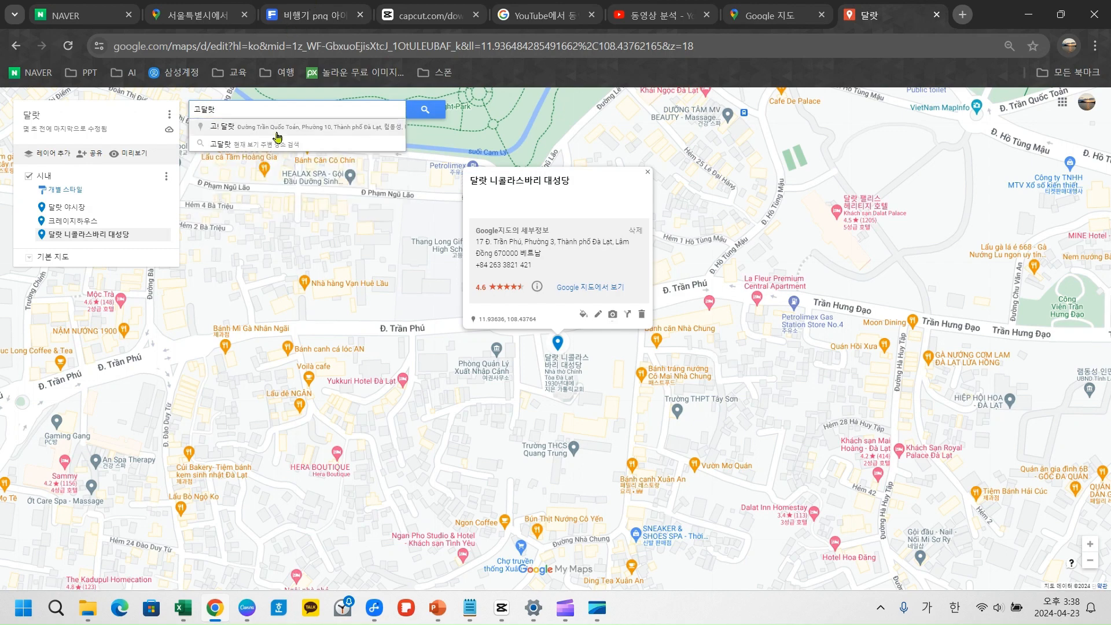
left_click(280, 125)
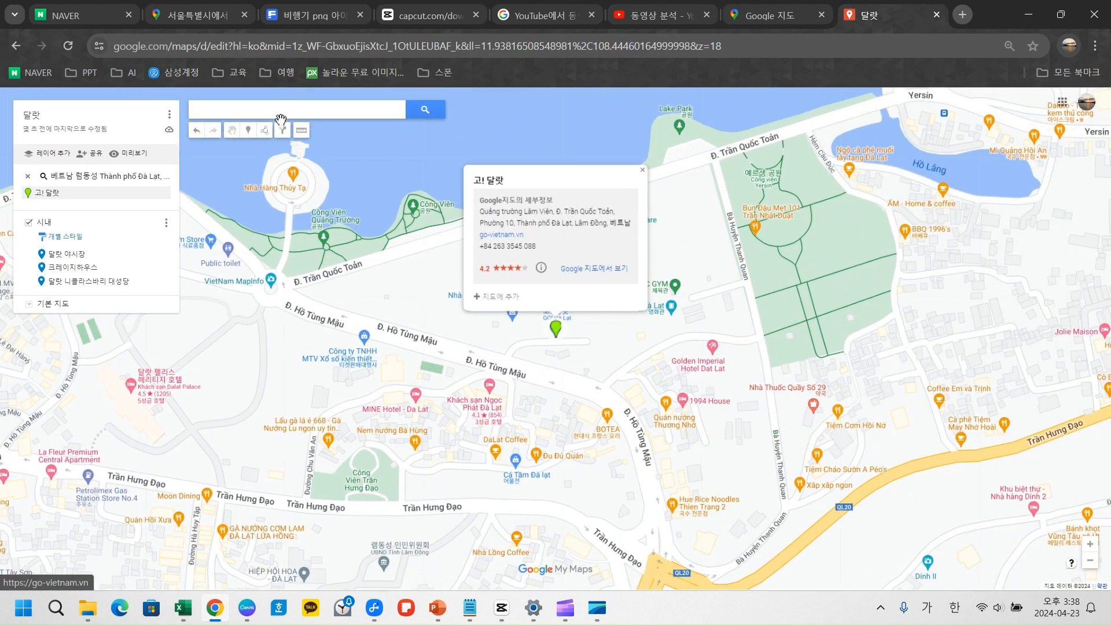
left_click(493, 298)
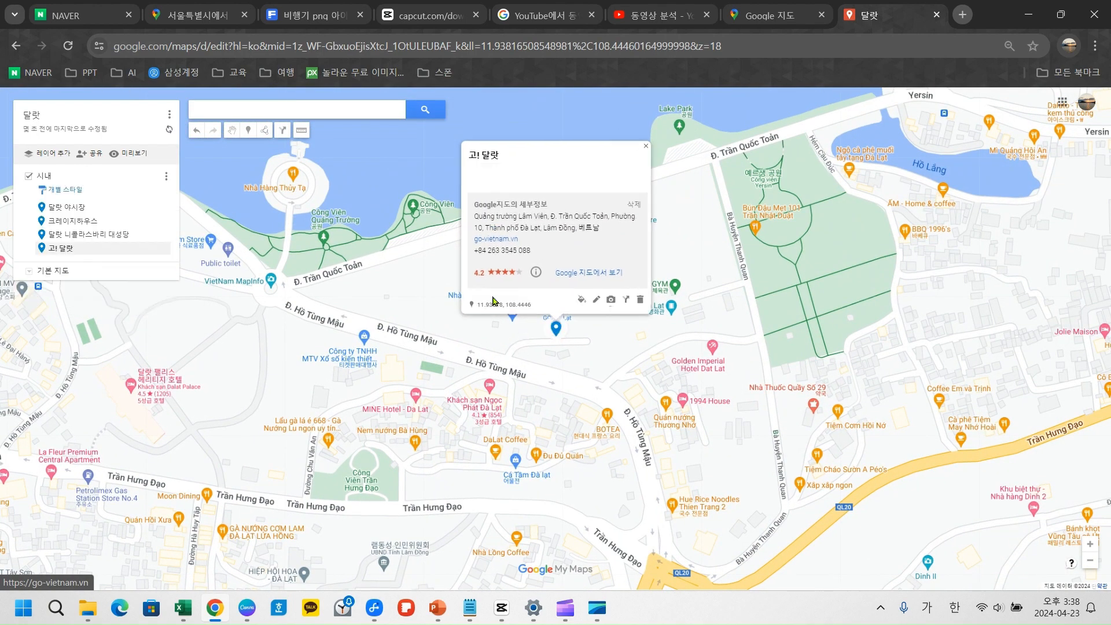
left_click(646, 148)
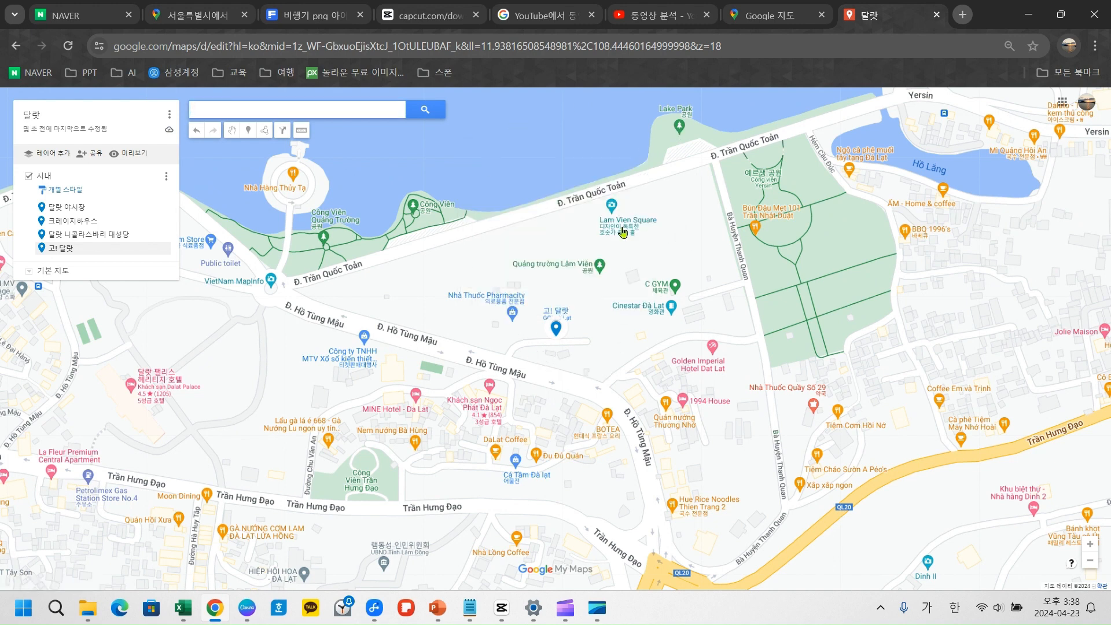
Step: Pick Lam Vien Square directly on the map north of 고! 달랏 and add it to the 시내 layer
scroll(621, 239, "up", 2)
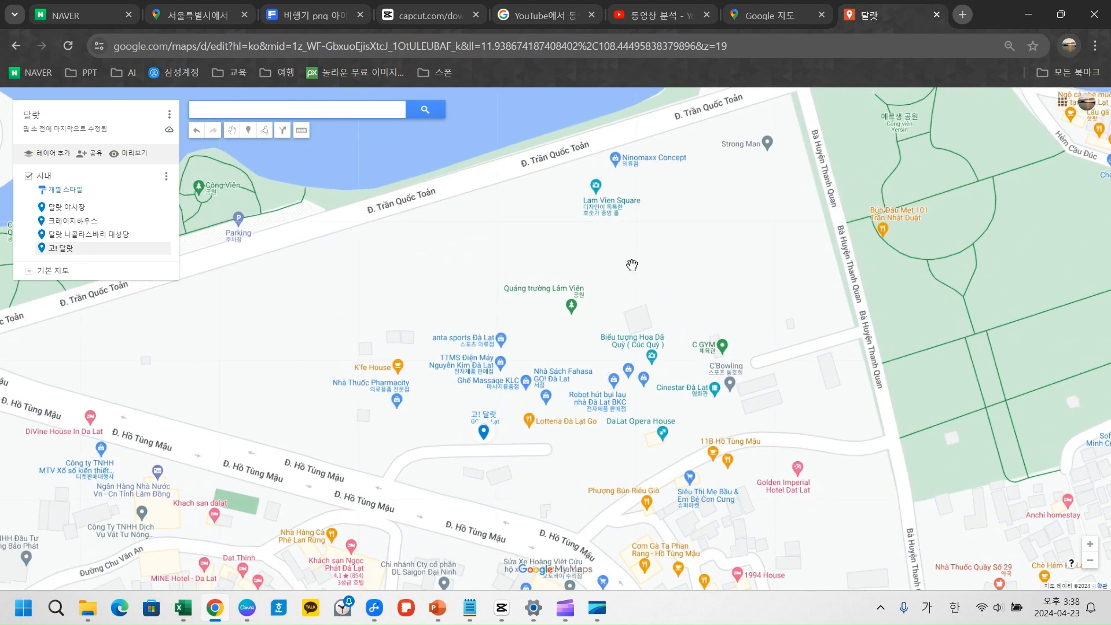
scroll(590, 220, "down", 2)
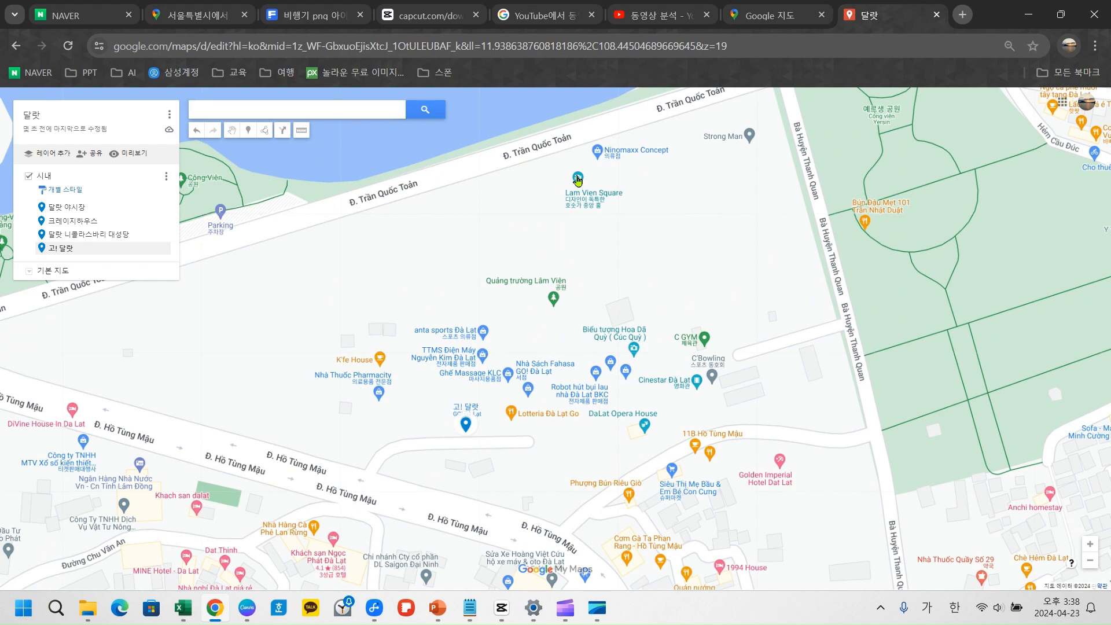
left_click(578, 179)
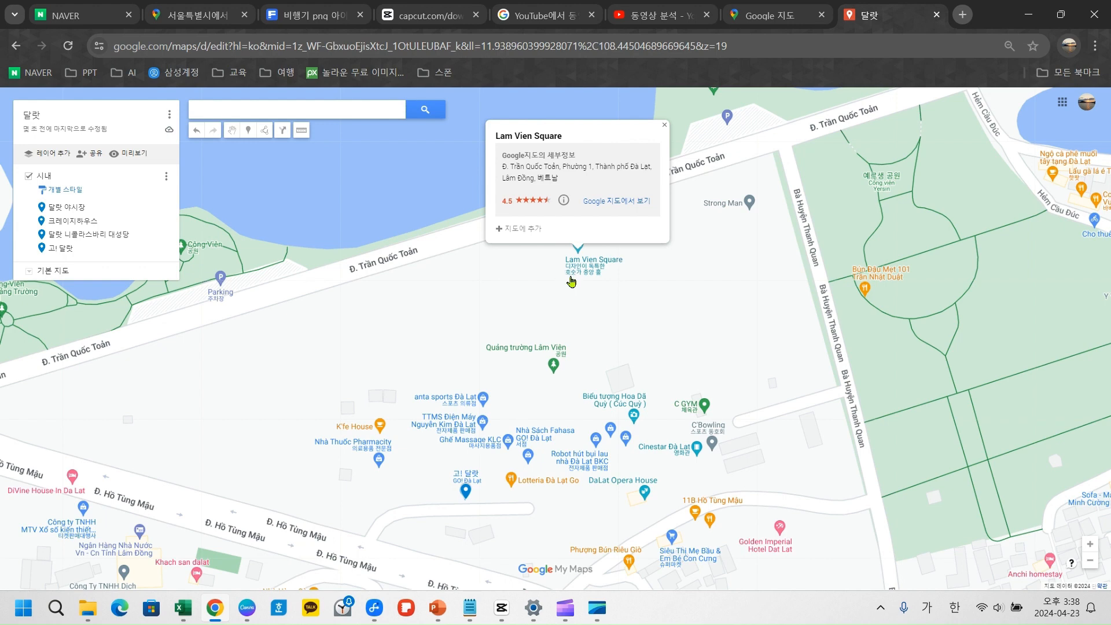
left_click(501, 229)
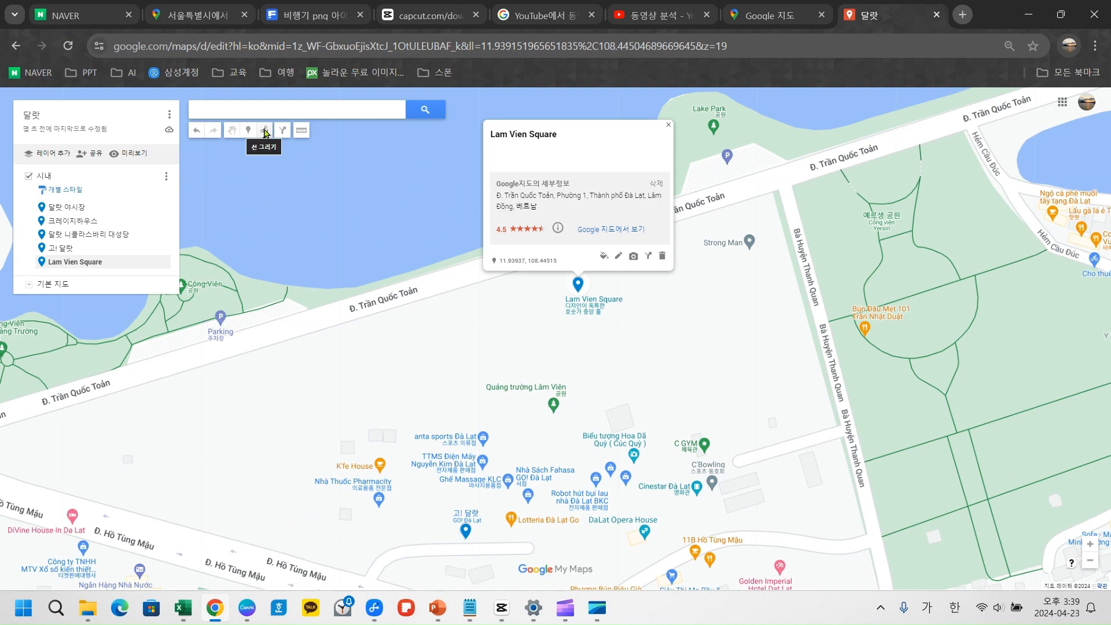
Step: Draw a line starting at the 달랏 야시장 marker and extend it to 크레이지하우스
left_click(264, 132)
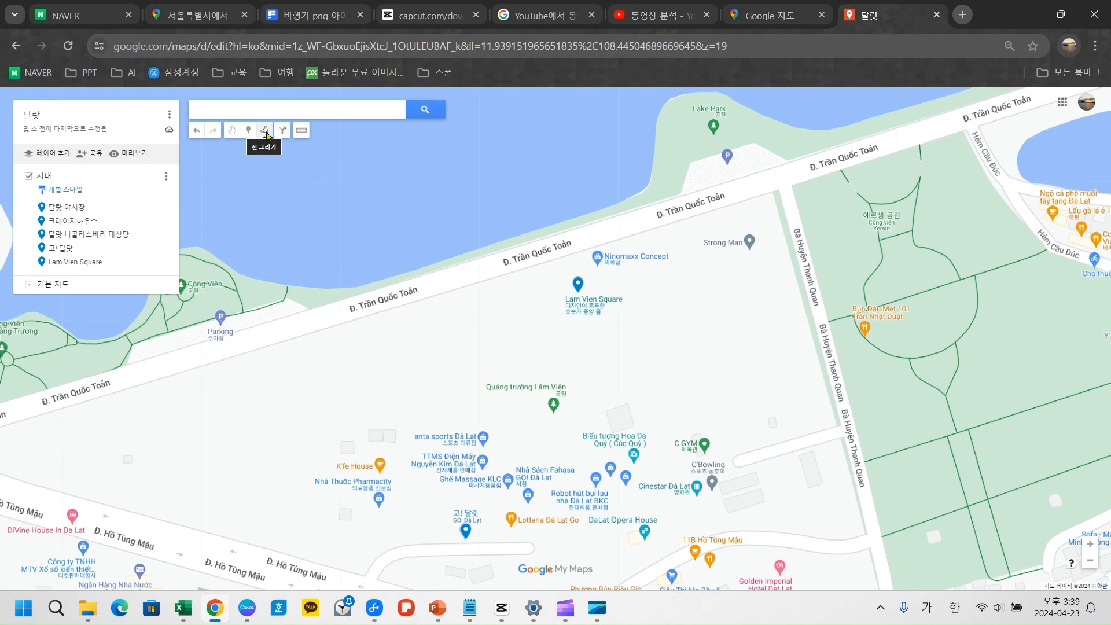
left_click(267, 135)
left_click(274, 146)
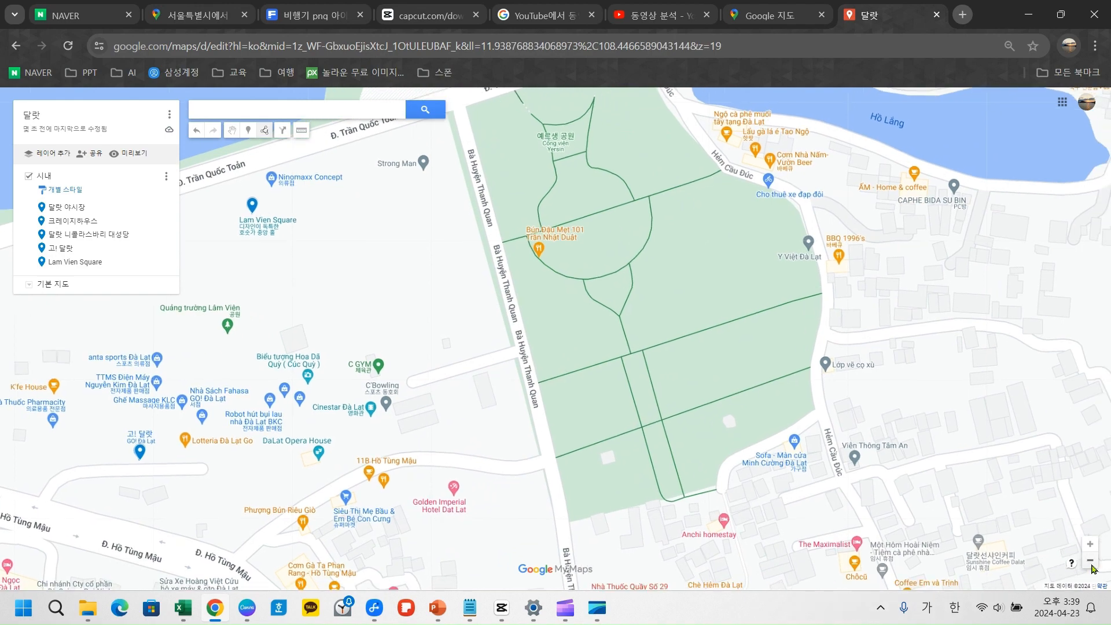
left_click(1091, 565)
left_click(1090, 565)
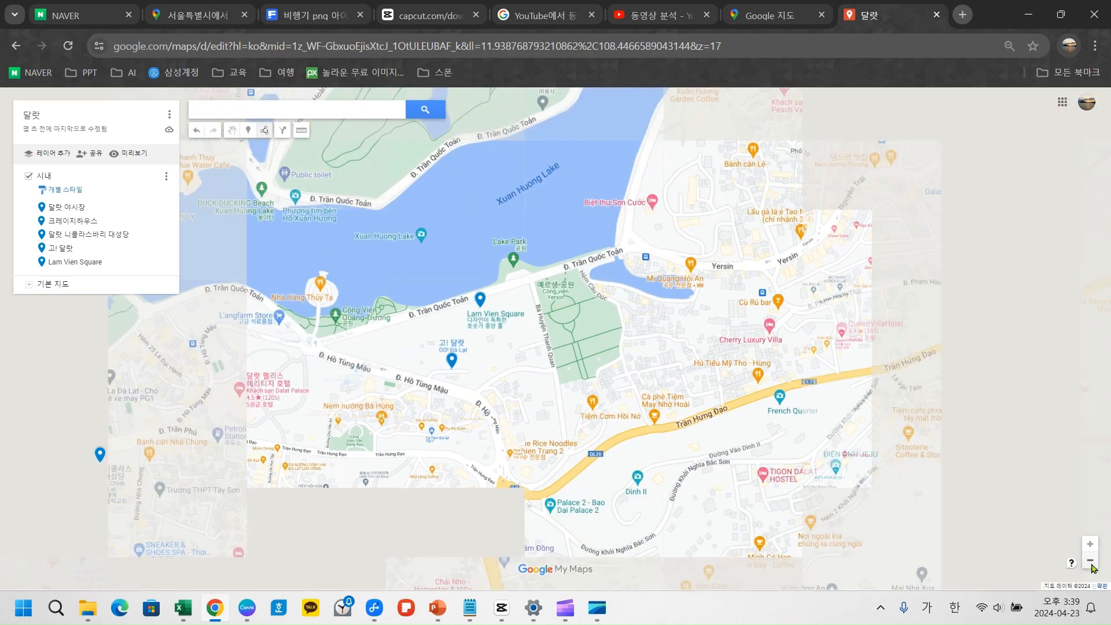
left_click(1090, 547)
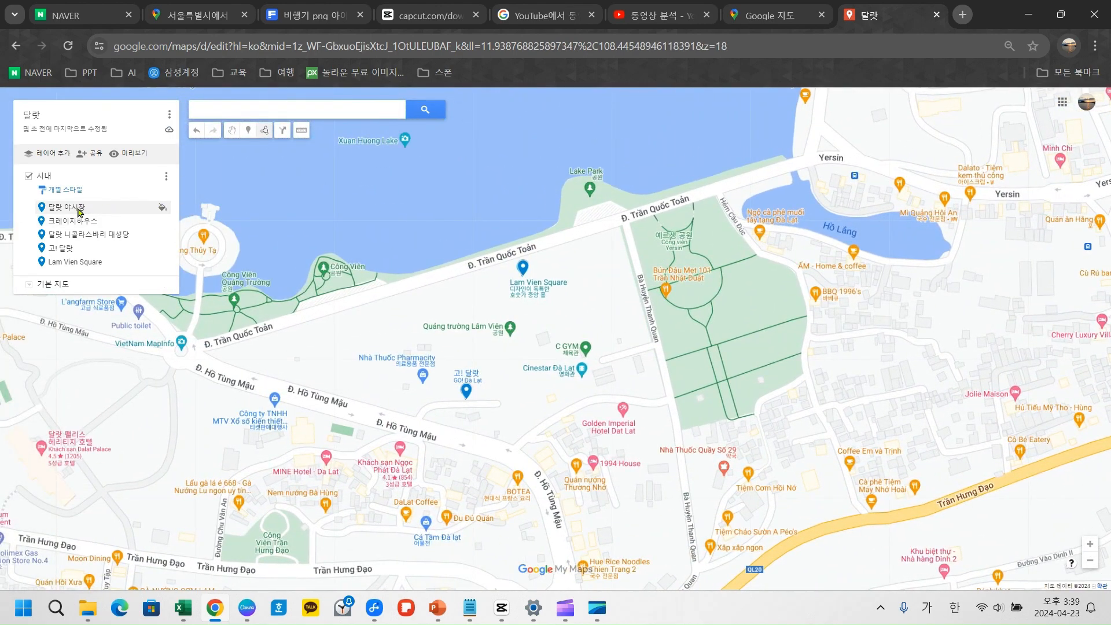
left_click(76, 209)
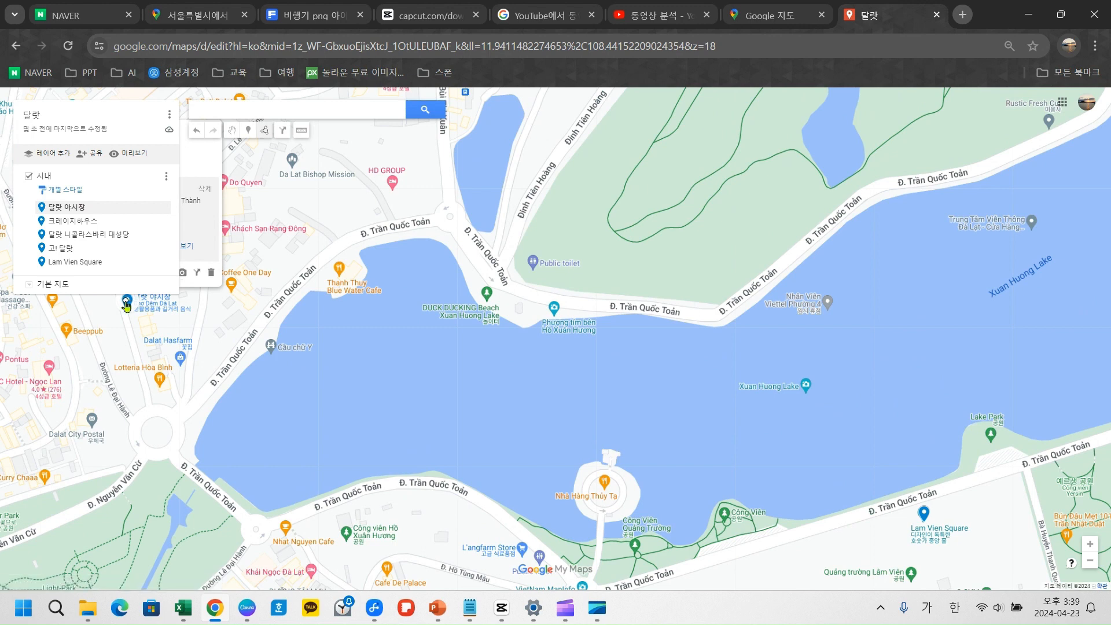
left_click(88, 222)
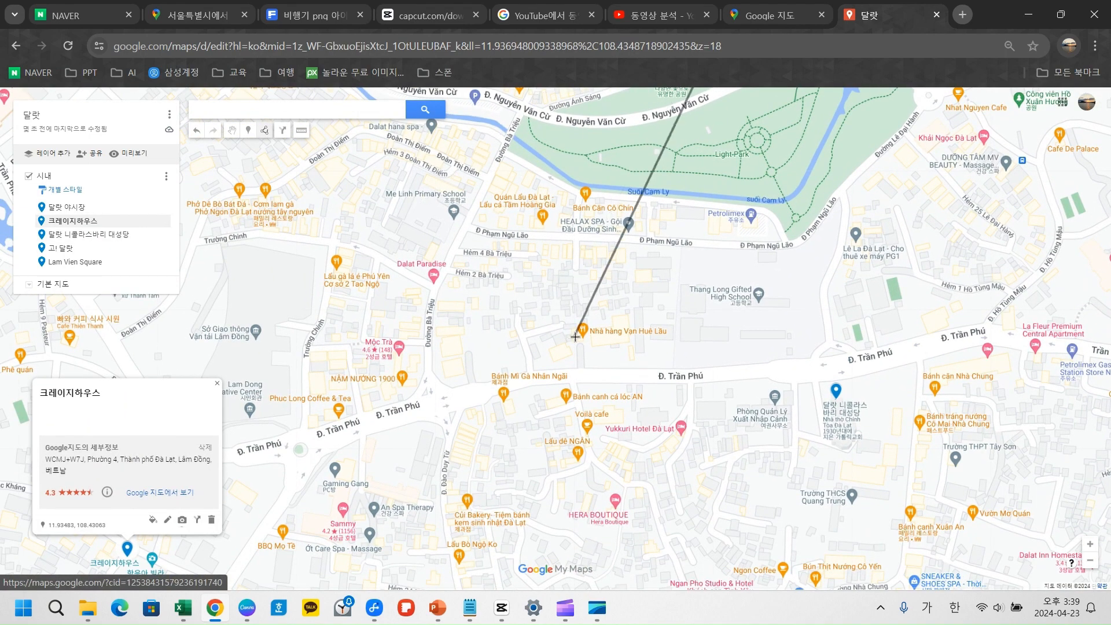
left_click(125, 547)
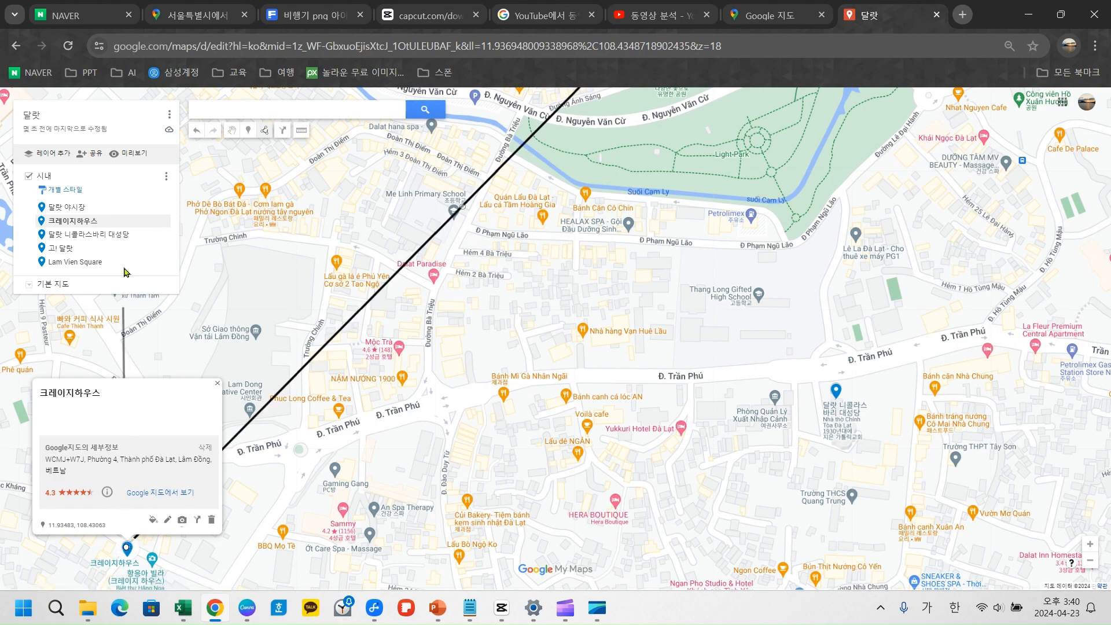
Step: Continue the line through 달랏 니콜라스바리 대성당 and 고! 달랏, and finish it at Lam Vien Square
left_click(111, 240)
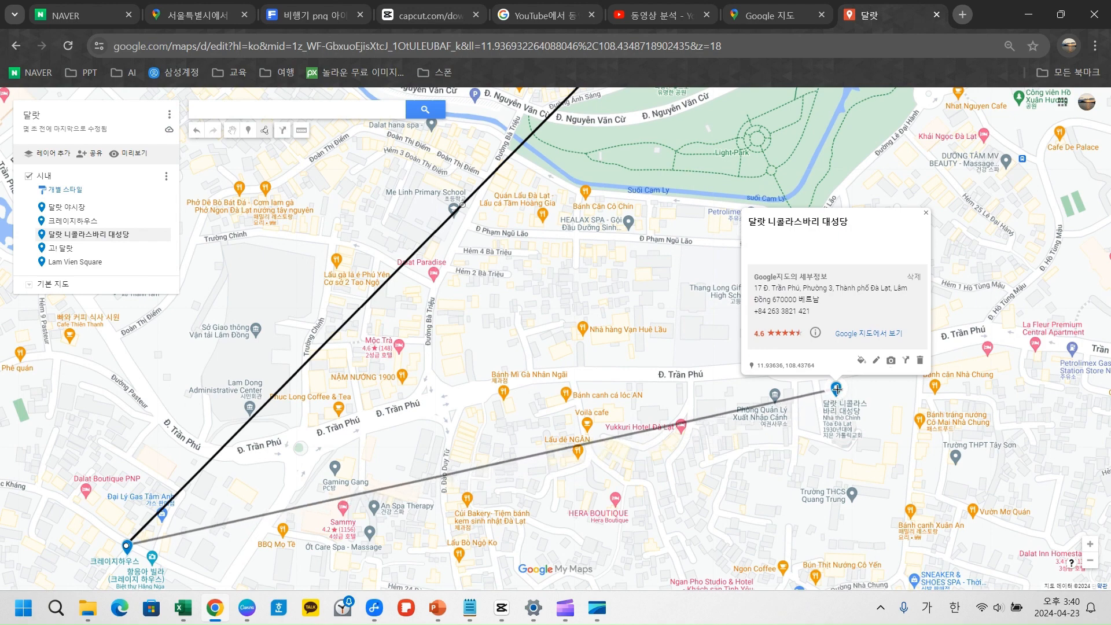
double_click(837, 390)
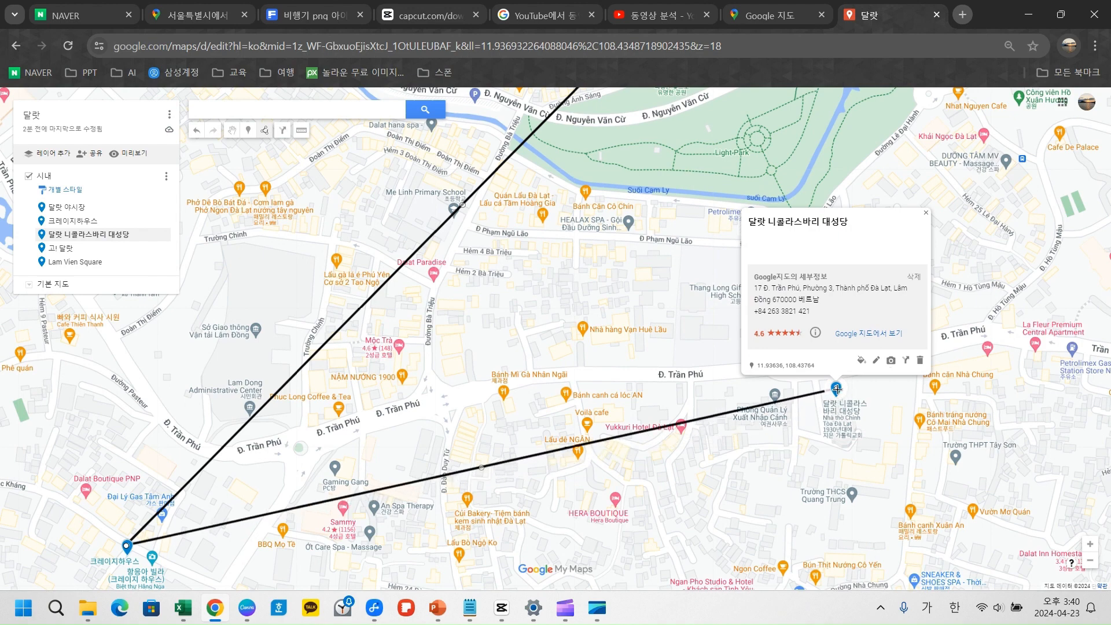
left_click(85, 251)
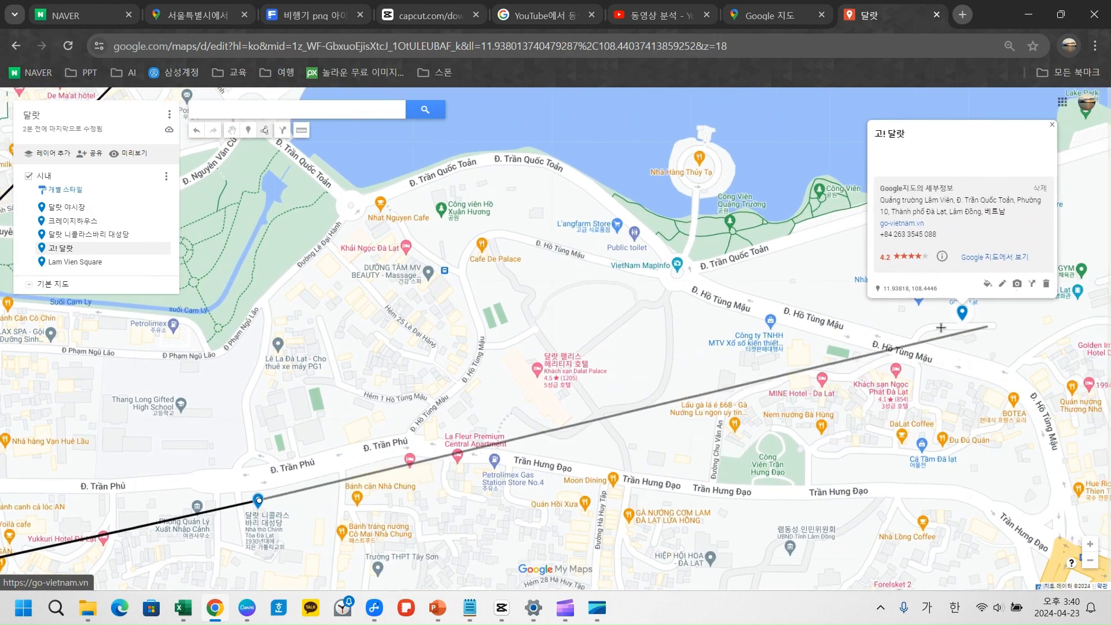
double_click(962, 312)
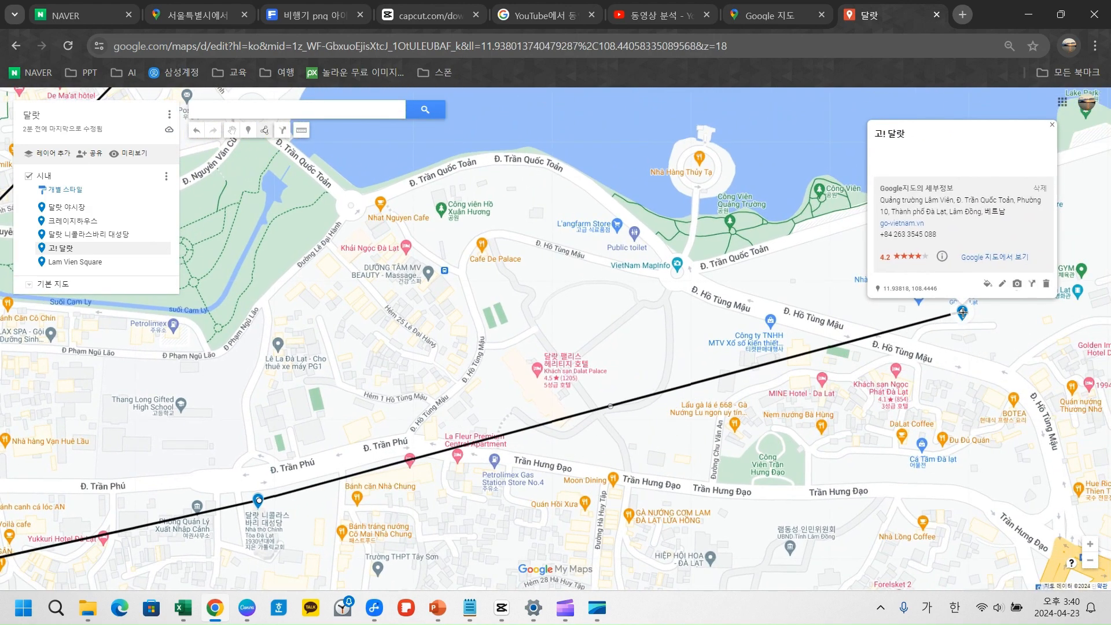
left_click(63, 262)
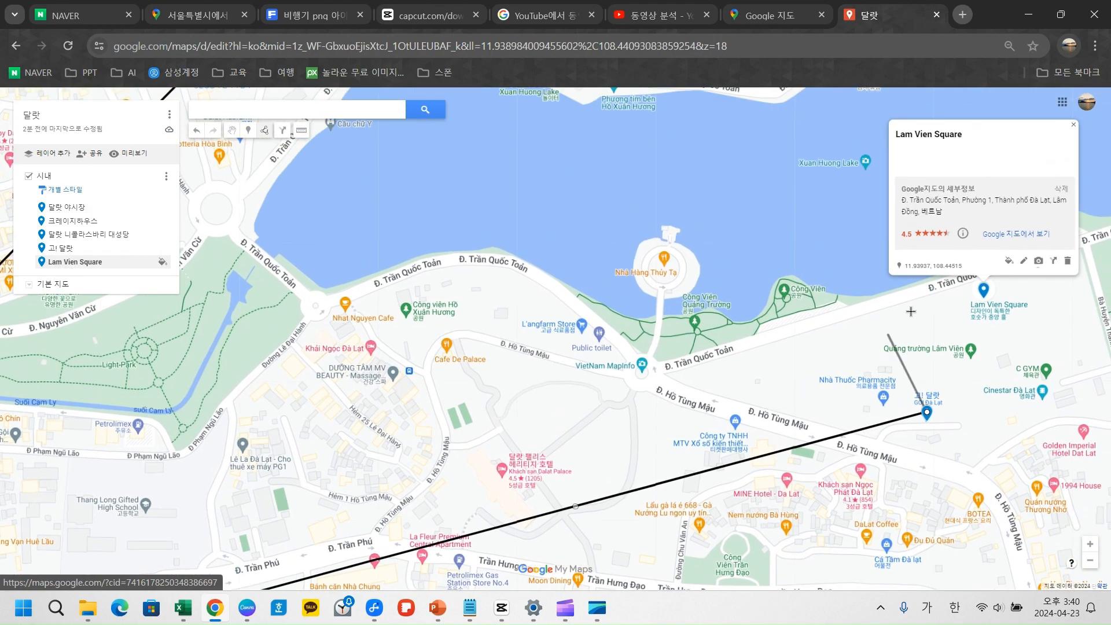
double_click(983, 291)
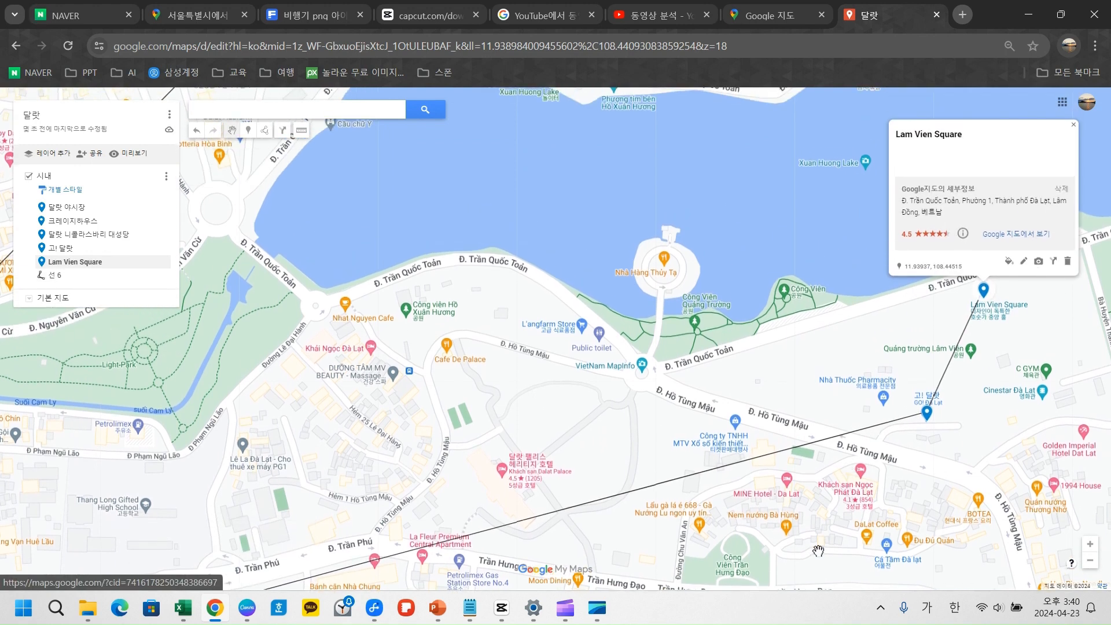
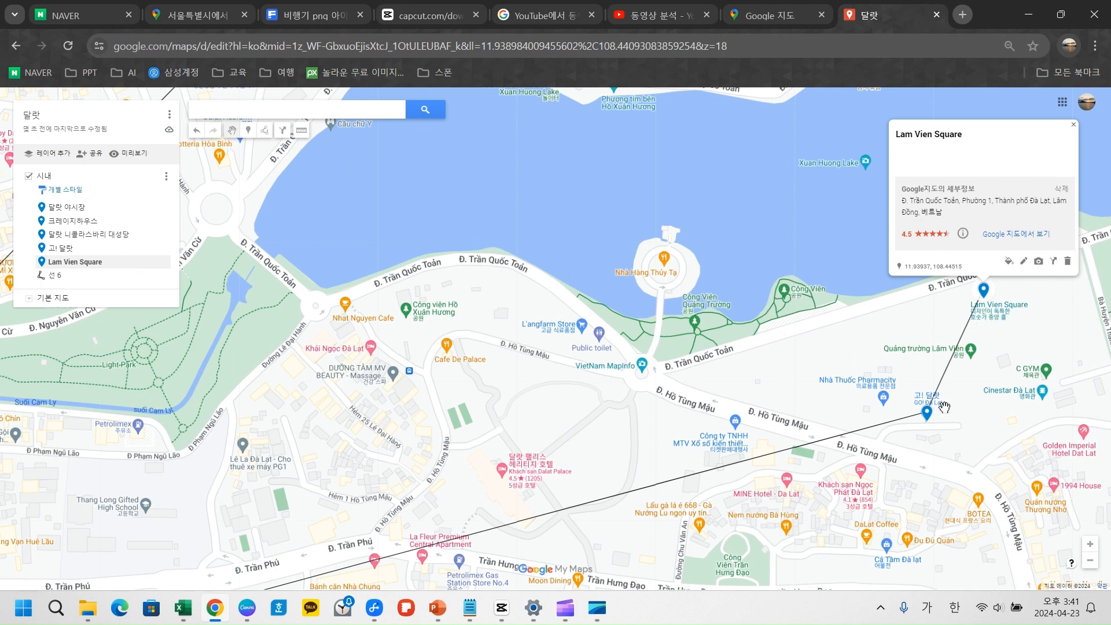
left_click(742, 462)
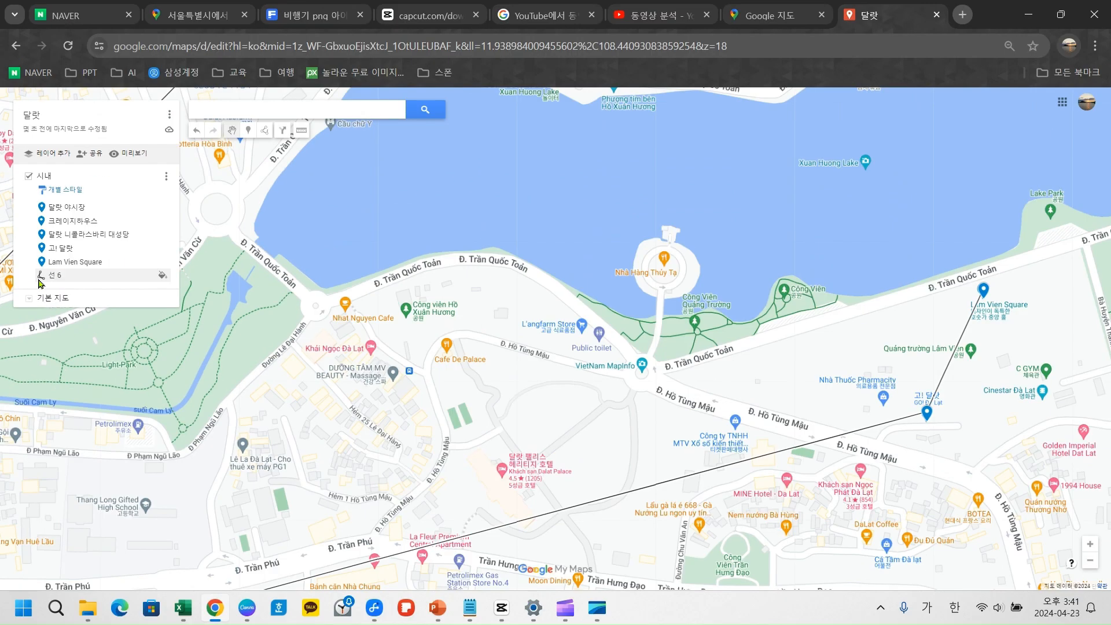
Step: Color the line connecting the 시내 sights orange and make it thicker
left_click(163, 276)
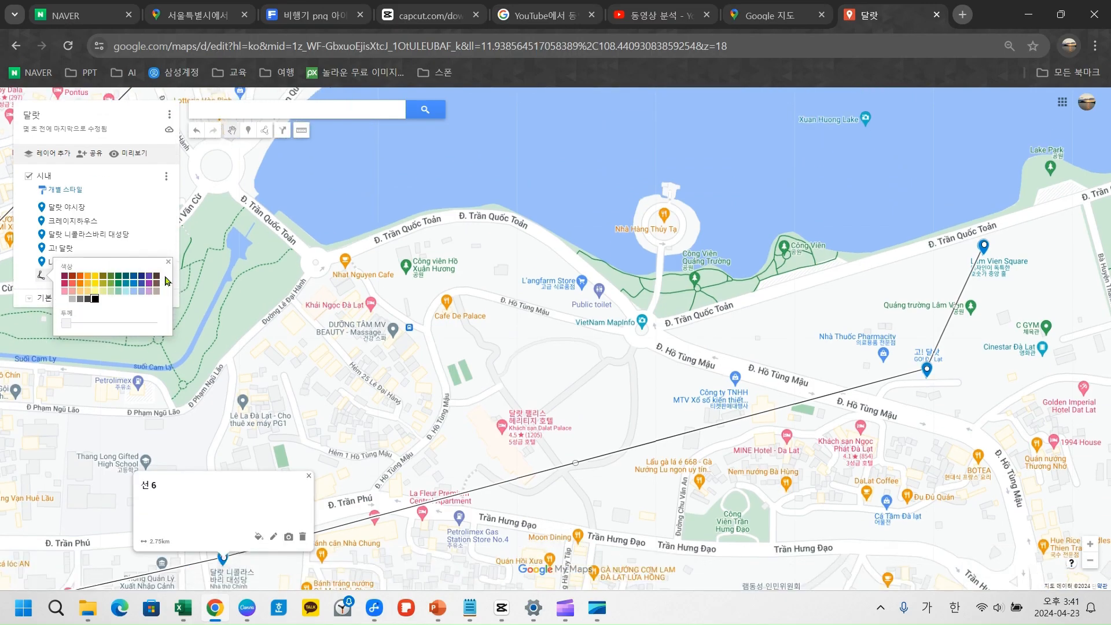
left_click(78, 277)
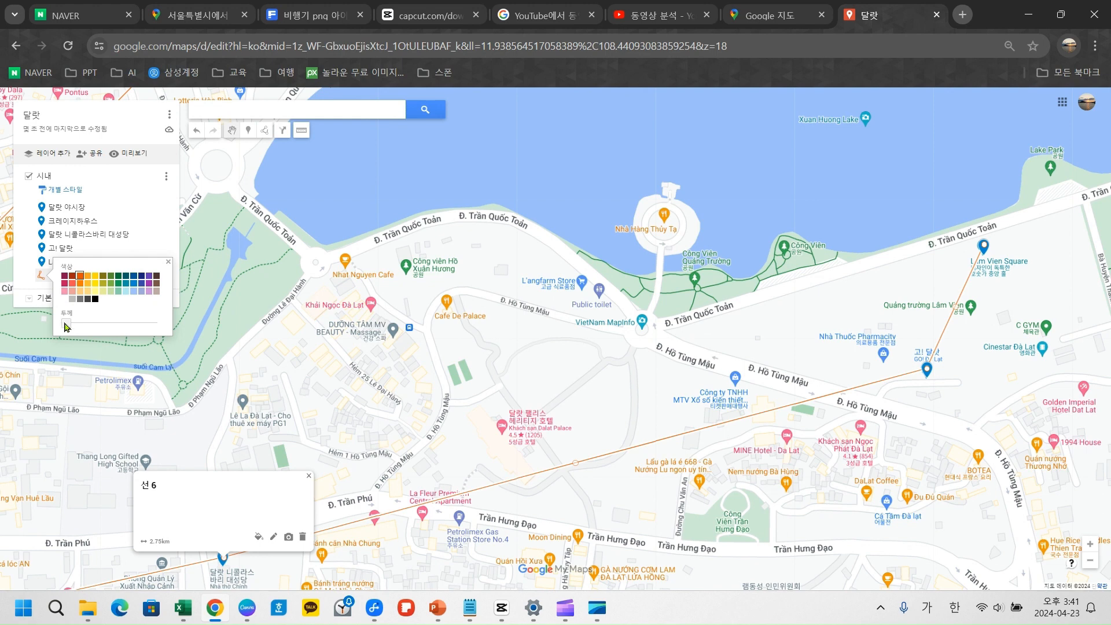
left_click_drag(65, 327, 82, 330)
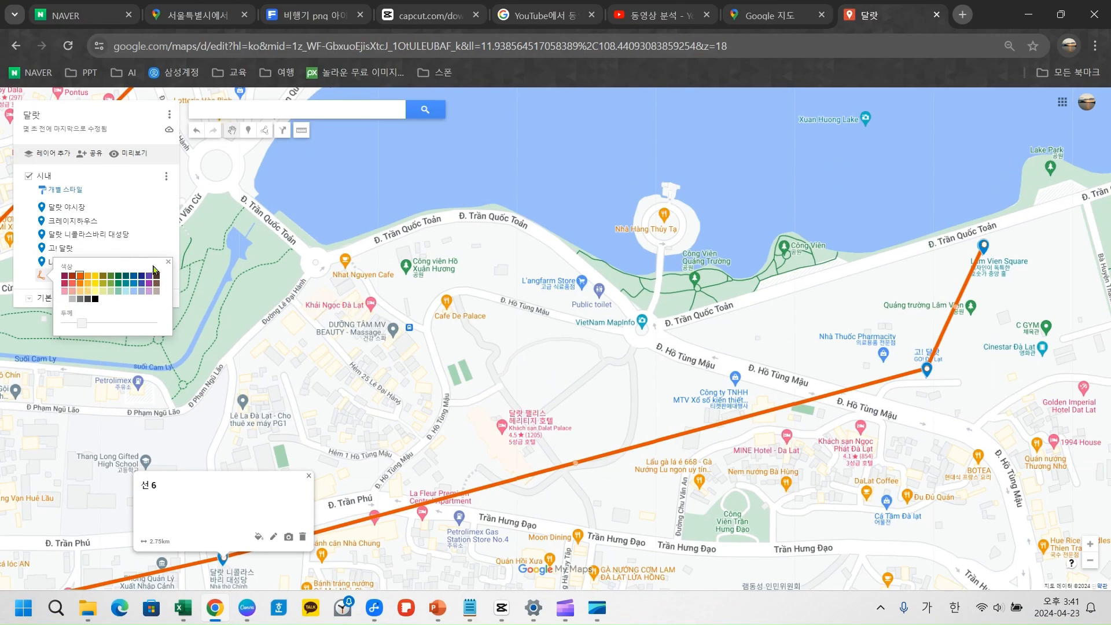
left_click(80, 278)
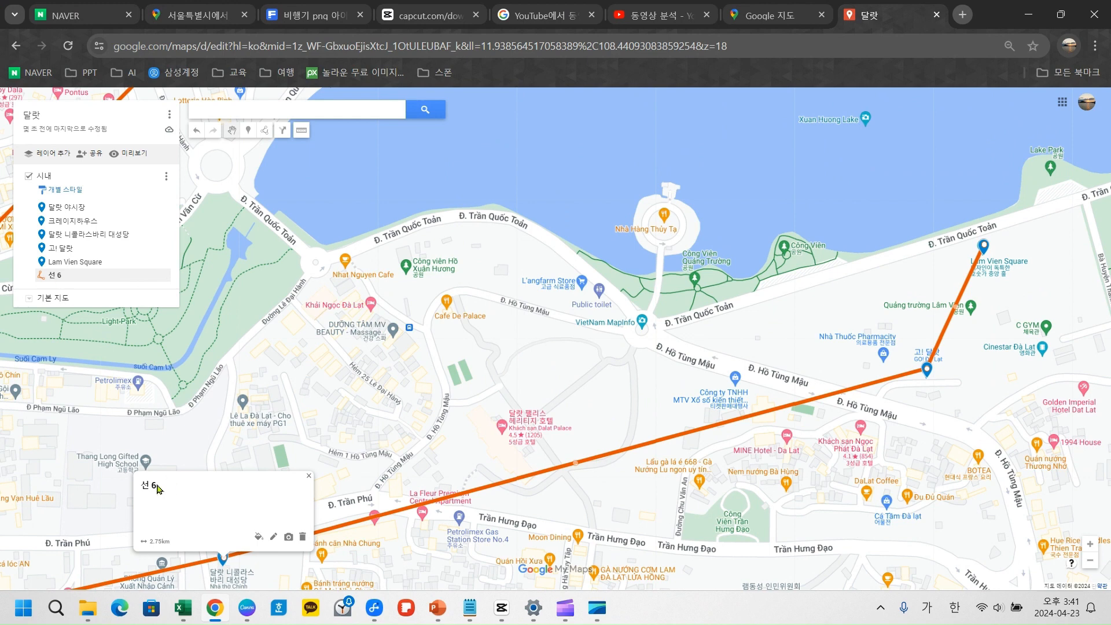
Step: Rename the orange line 시내, save it and close its info card
left_click(274, 538)
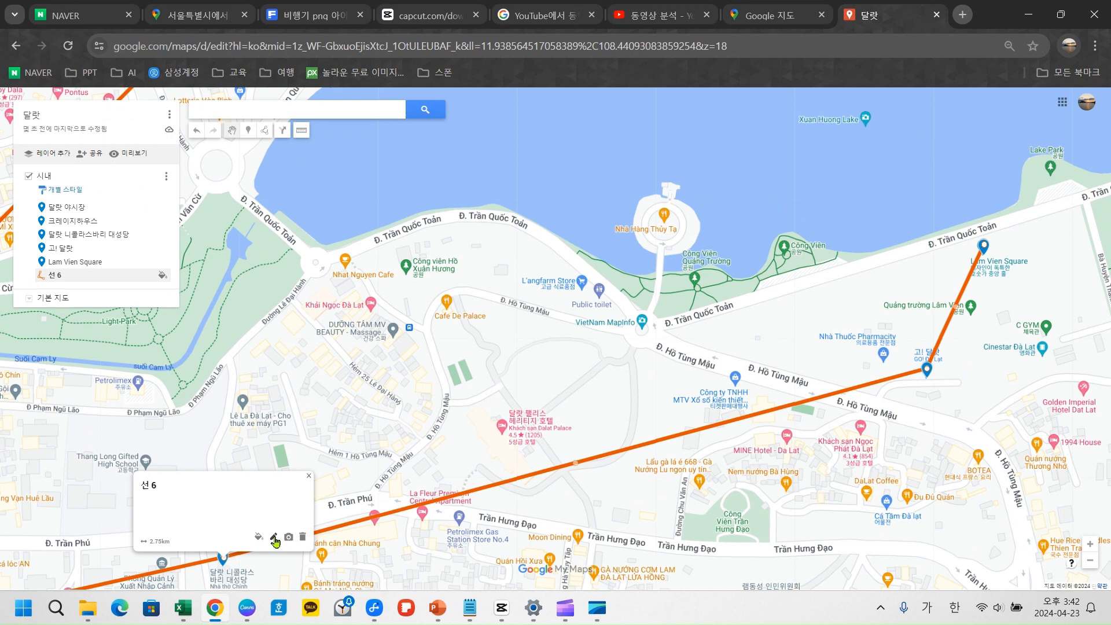
left_click(300, 603)
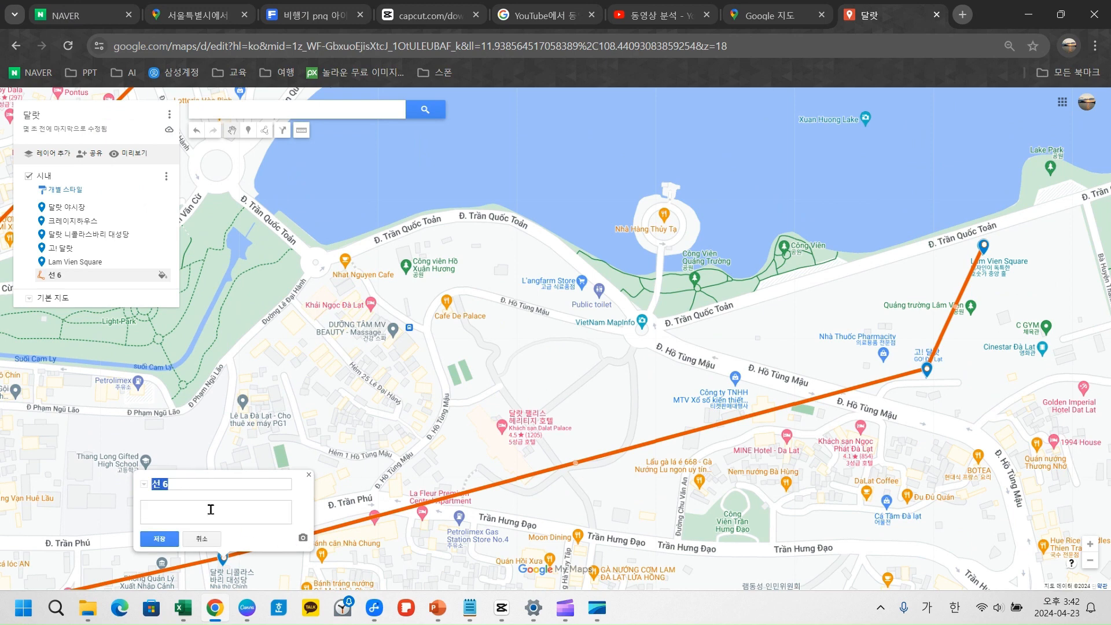
type("ㅅ")
left_click(159, 538)
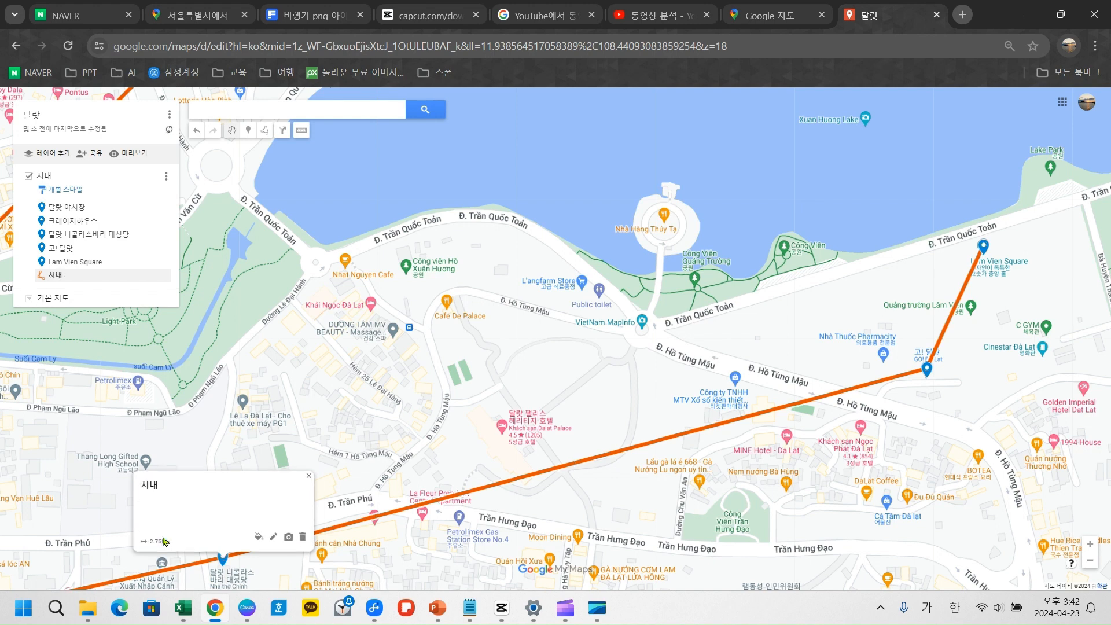
left_click(309, 476)
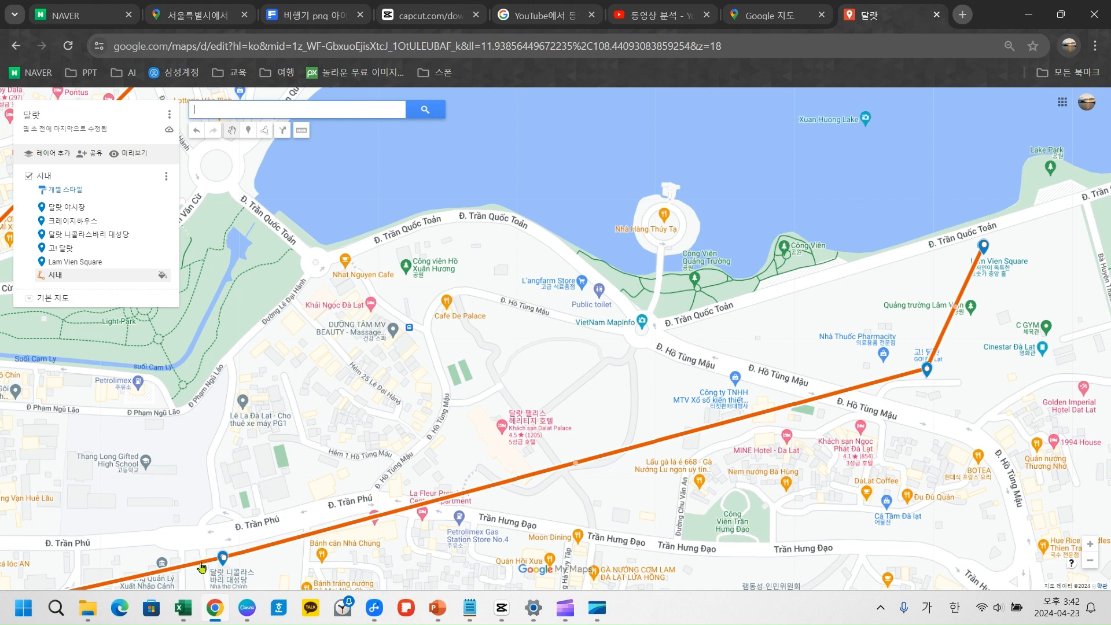
left_click(227, 555)
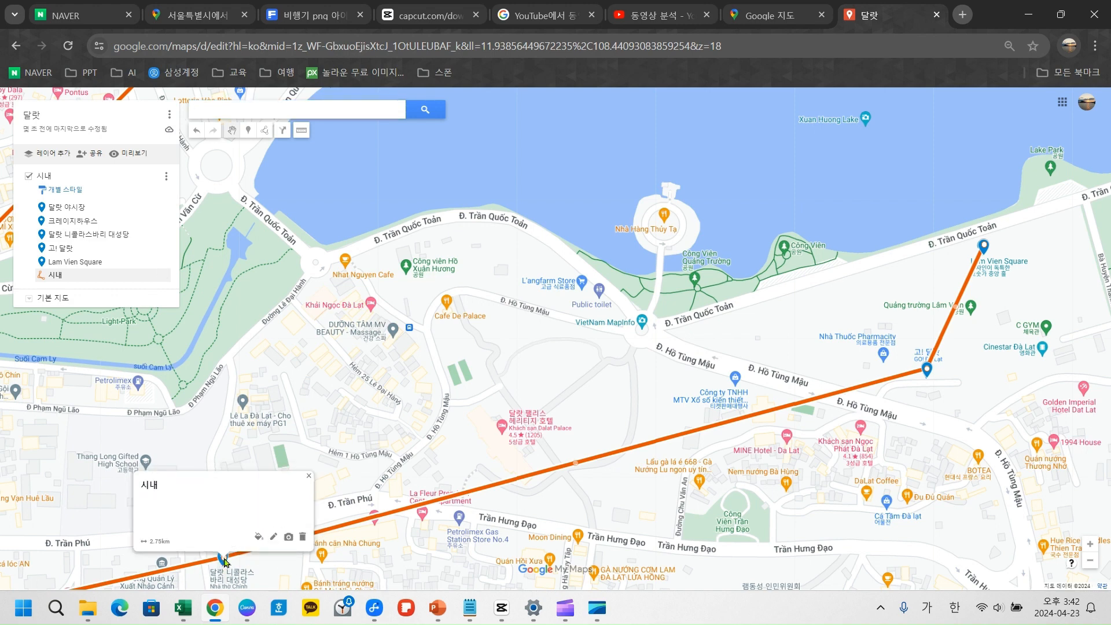
left_click(259, 537)
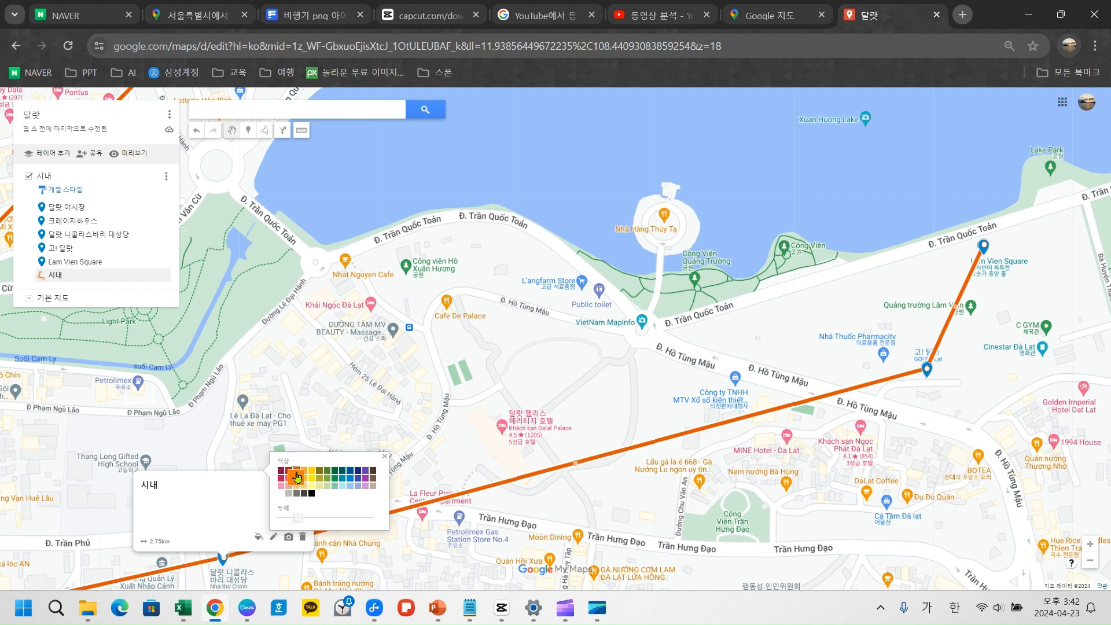
left_click(221, 559)
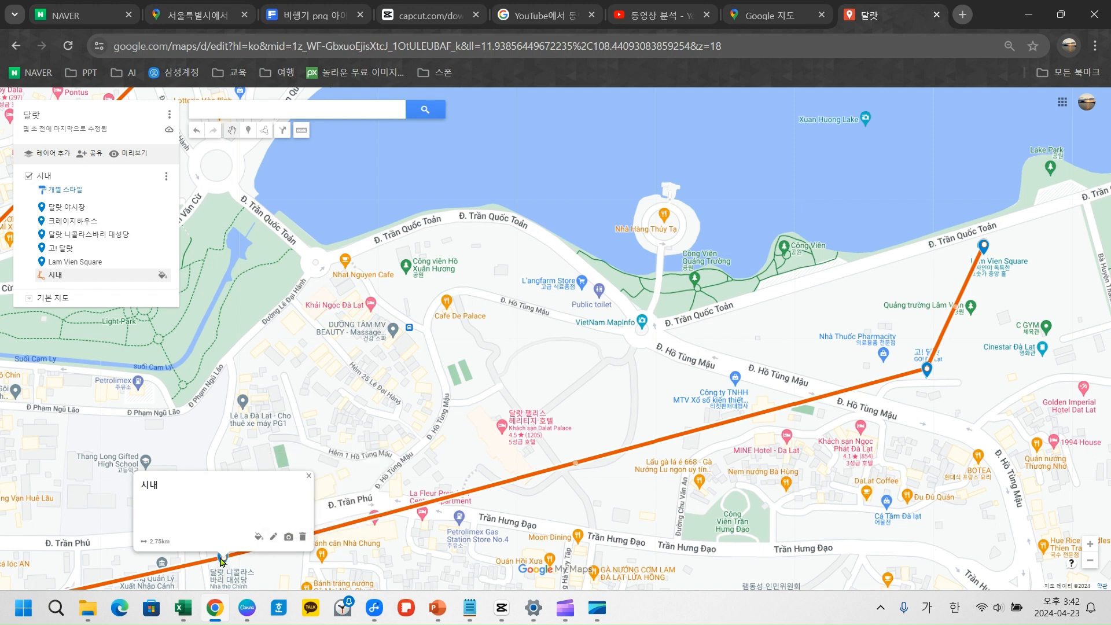
left_click(309, 479)
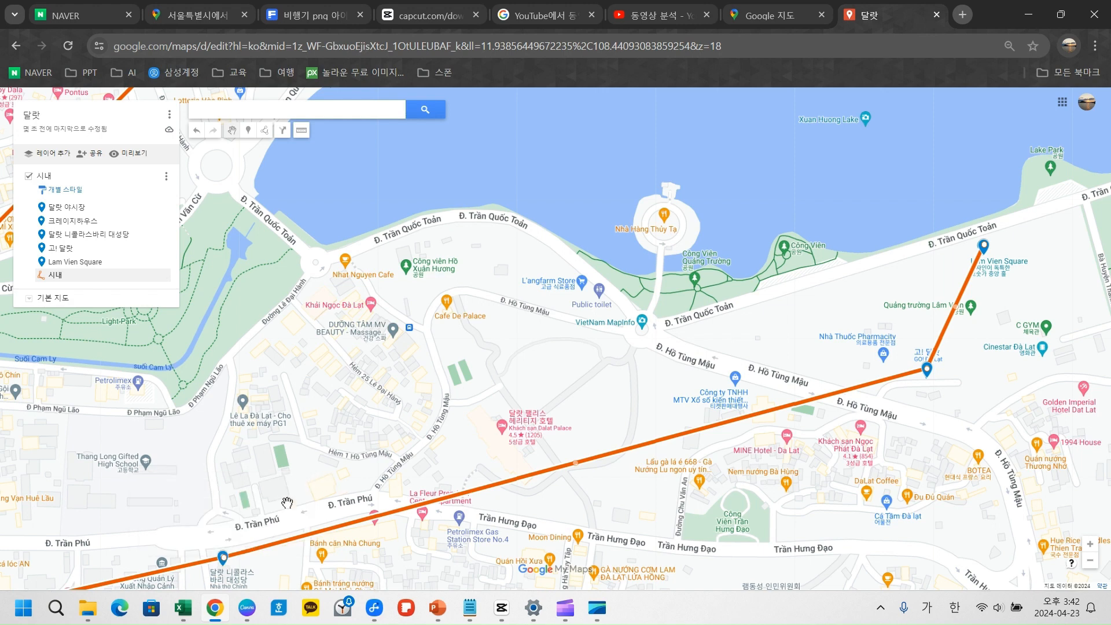
Step: Set the color of the 달랏 니콜라스바리 대성당 marker to orange
left_click(221, 557)
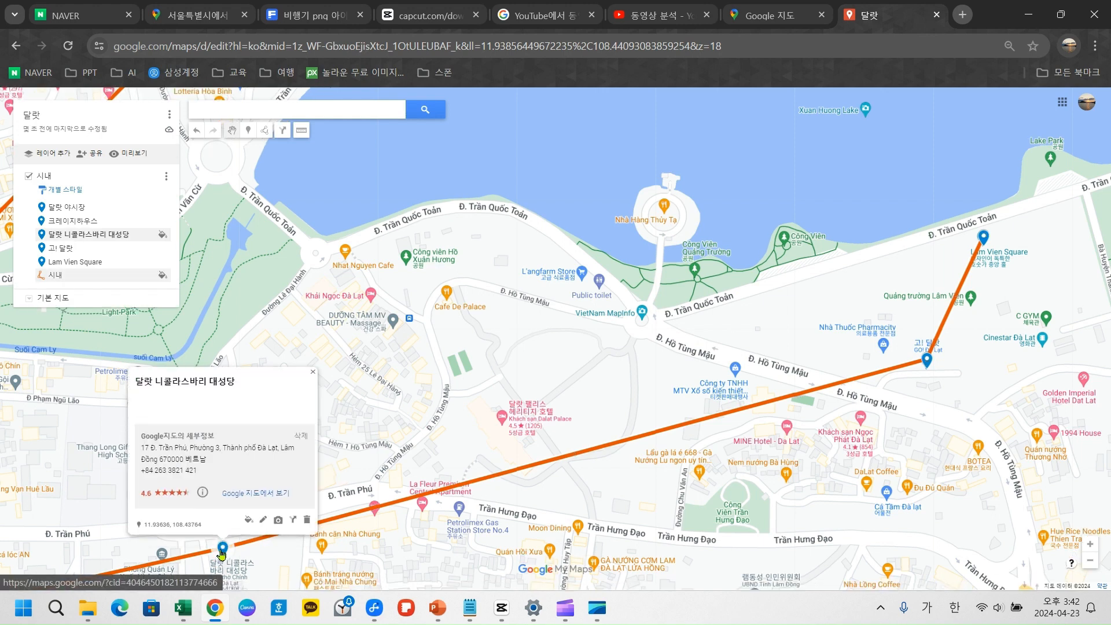
left_click(249, 520)
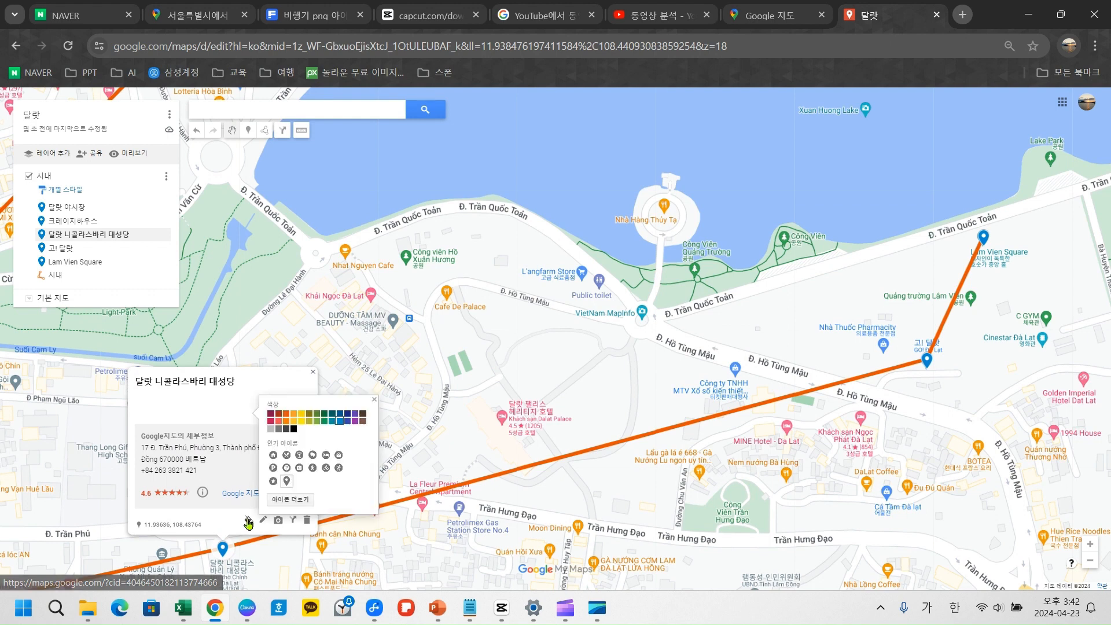
left_click(285, 414)
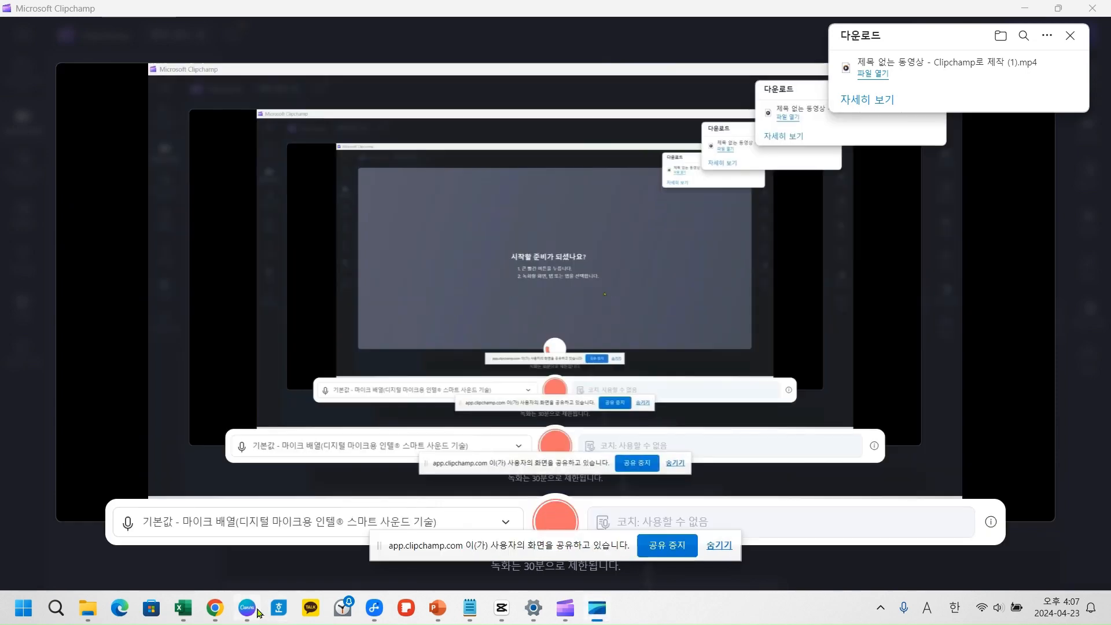
Step: Switch to the 달랏 map in Chrome, hide the screen-sharing notice and clear the place info cards from the map
mouse_move(225, 613)
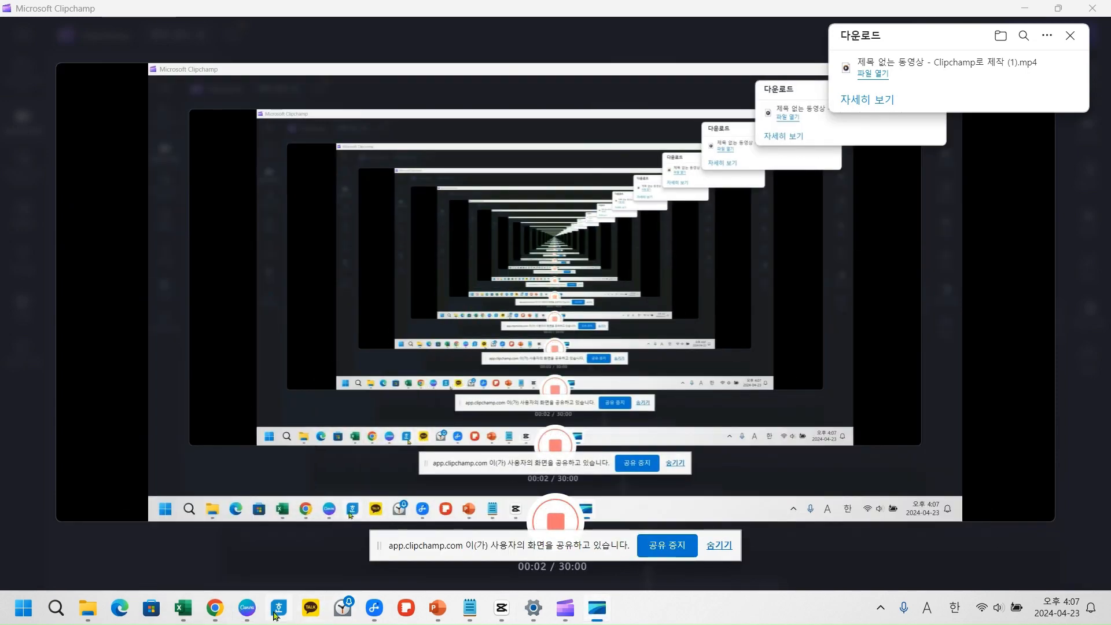
left_click(215, 607)
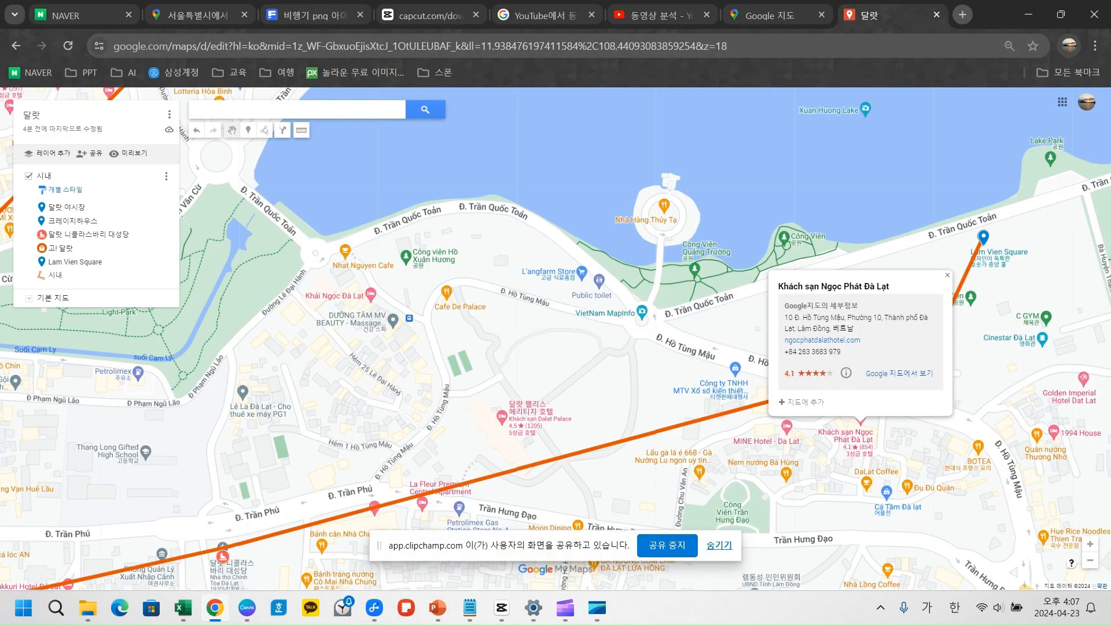
left_click(720, 547)
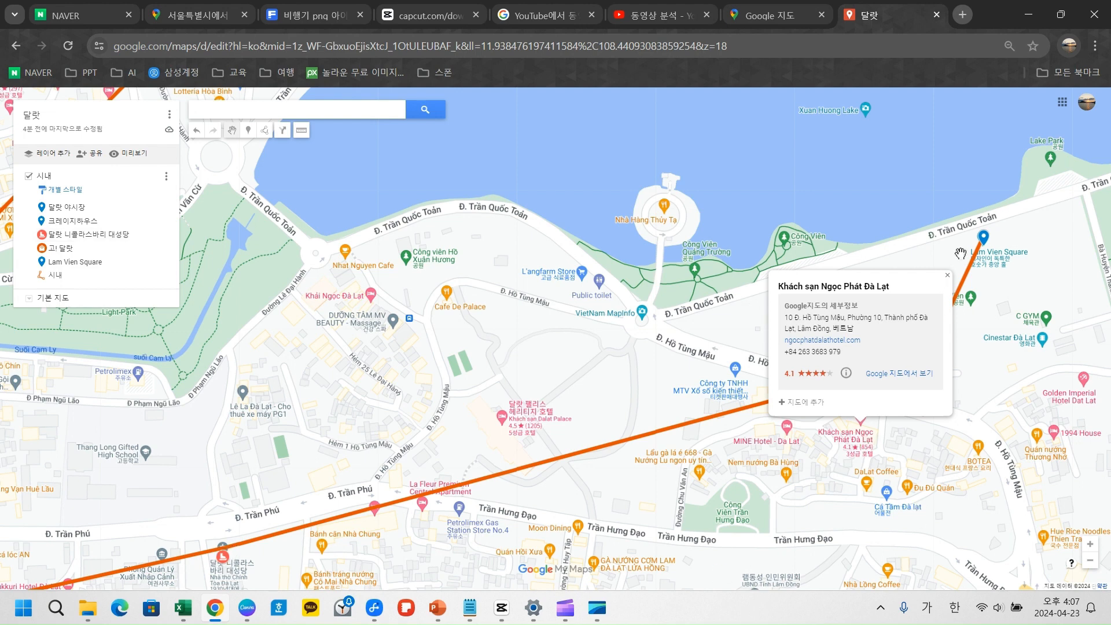
left_click(984, 238)
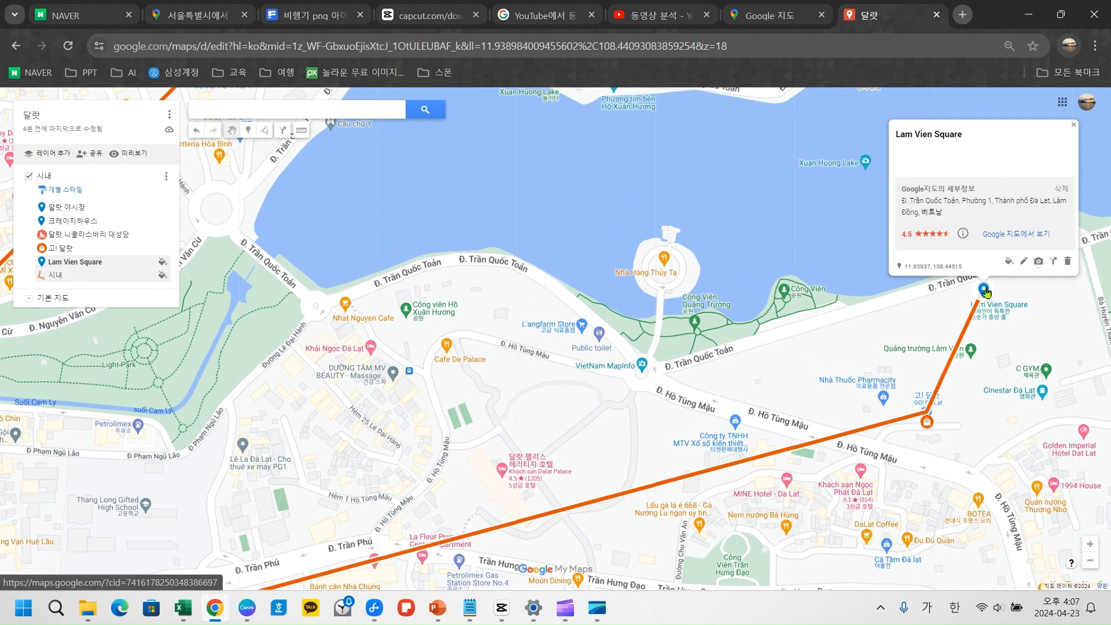
left_click(961, 342)
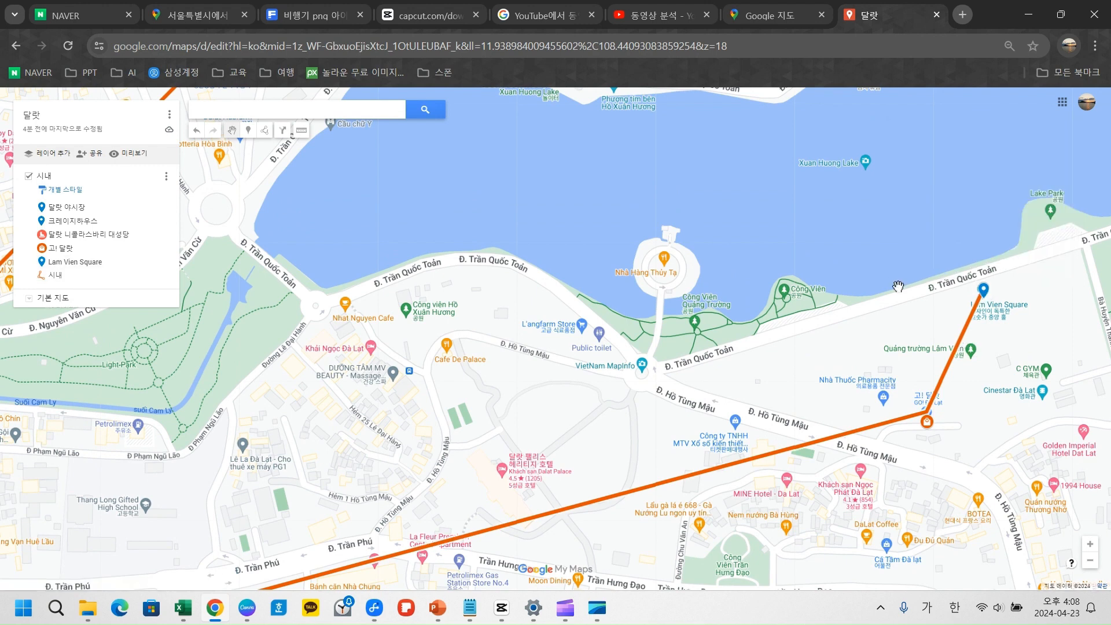
Step: Give the Lam Vien Square marker the shopping bag icon and color it orange
left_click(985, 291)
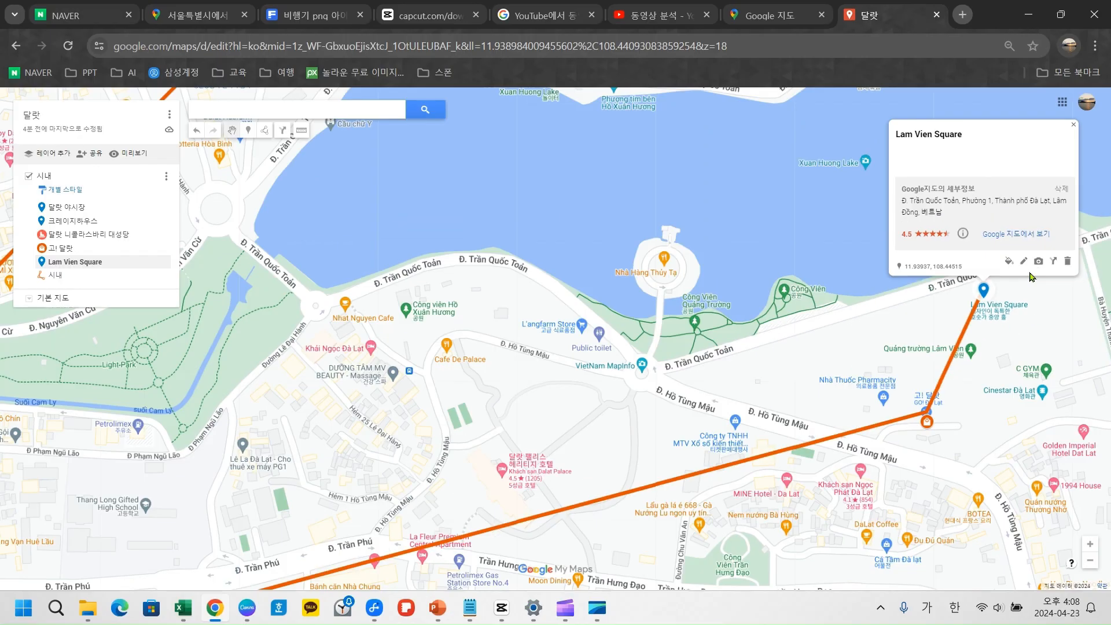
left_click(1007, 261)
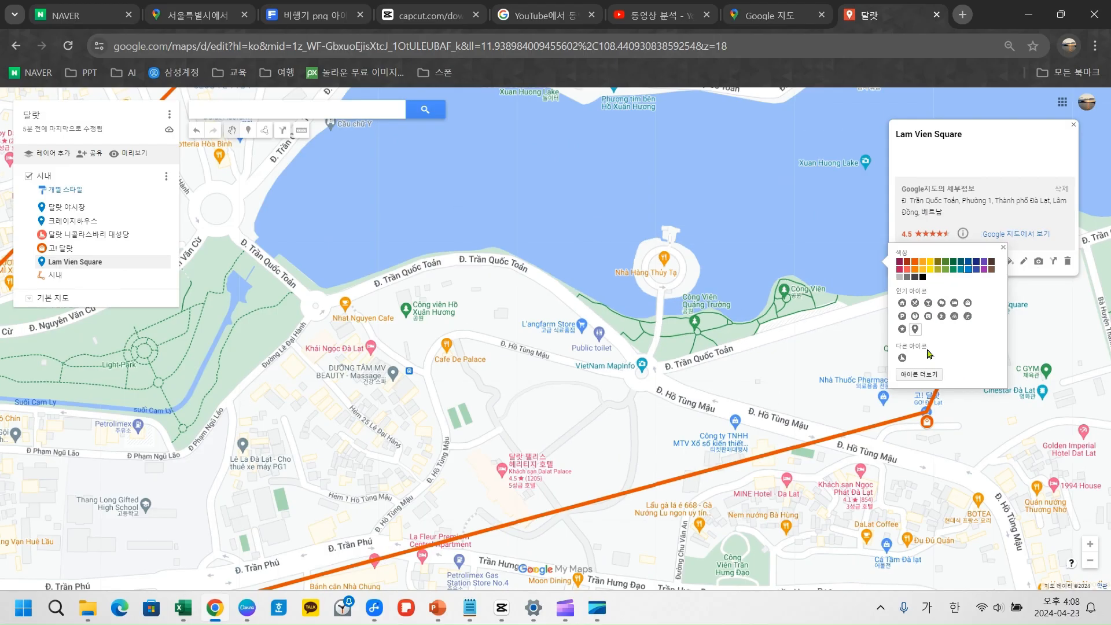
left_click(919, 375)
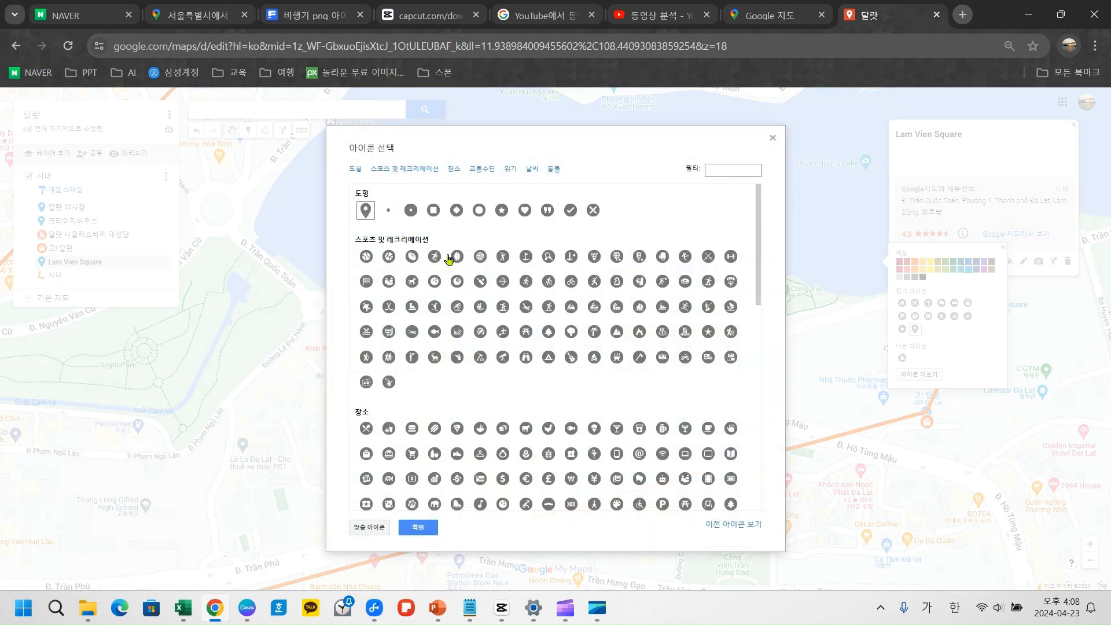
left_click(475, 171)
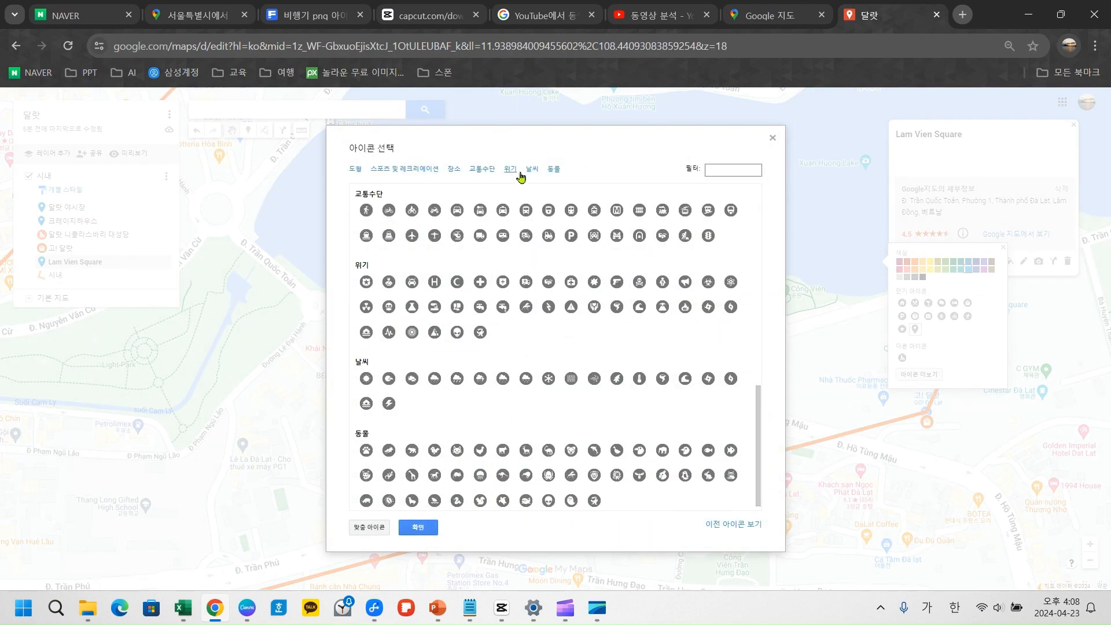
left_click(771, 139)
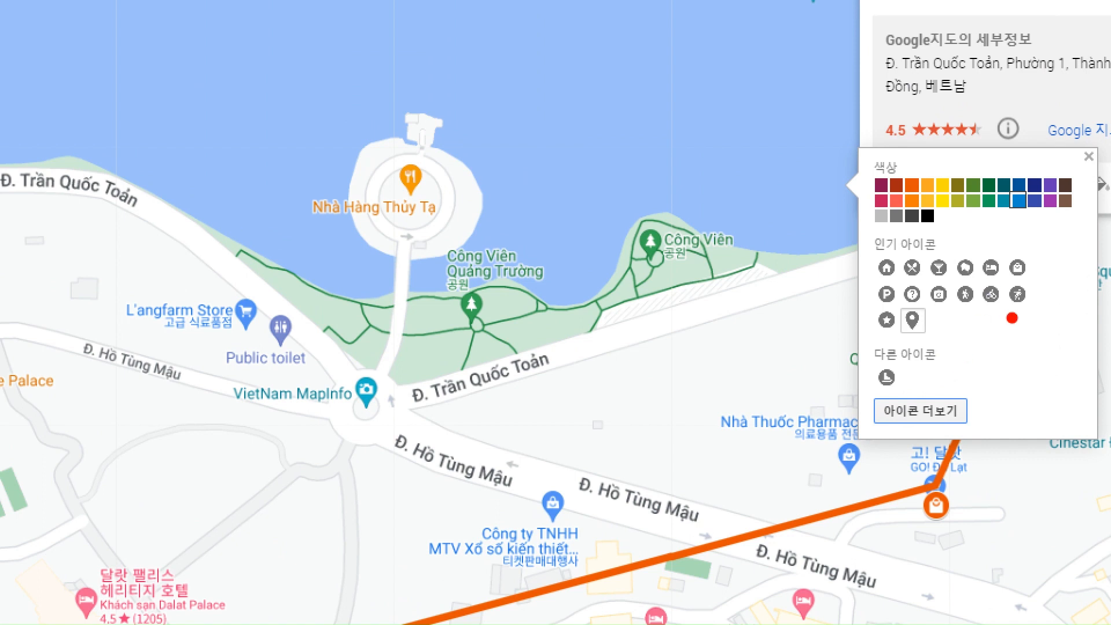
mouse_move(1008, 238)
left_mouse_down()
mouse_move(1018, 277)
mouse_move(1045, 268)
mouse_move(1007, 237)
mouse_move(1047, 289)
left_mouse_up()
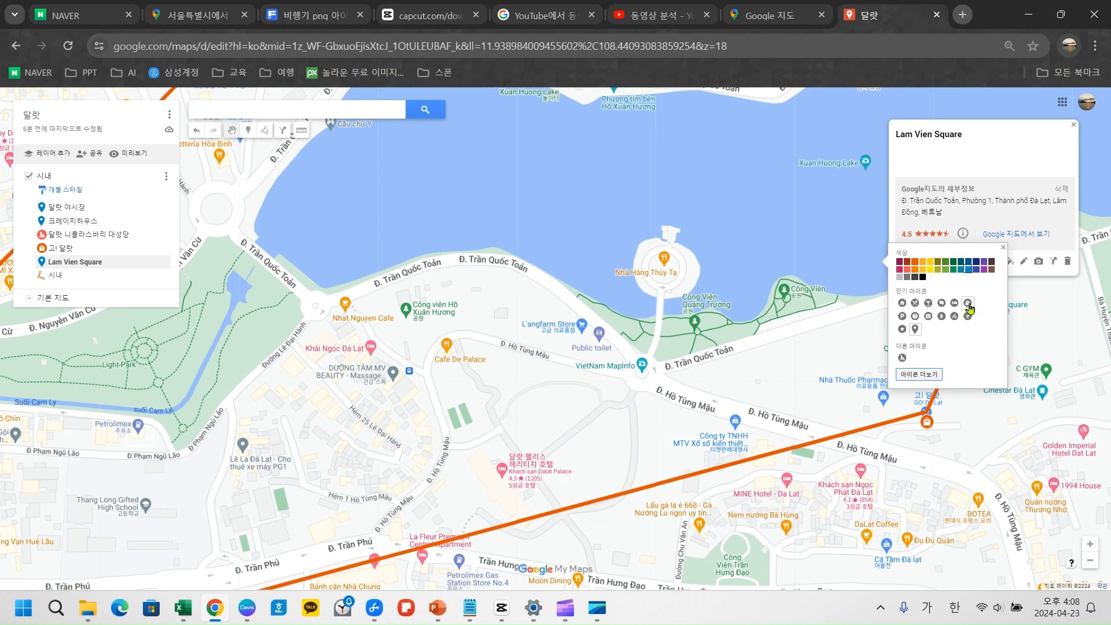
left_click(967, 303)
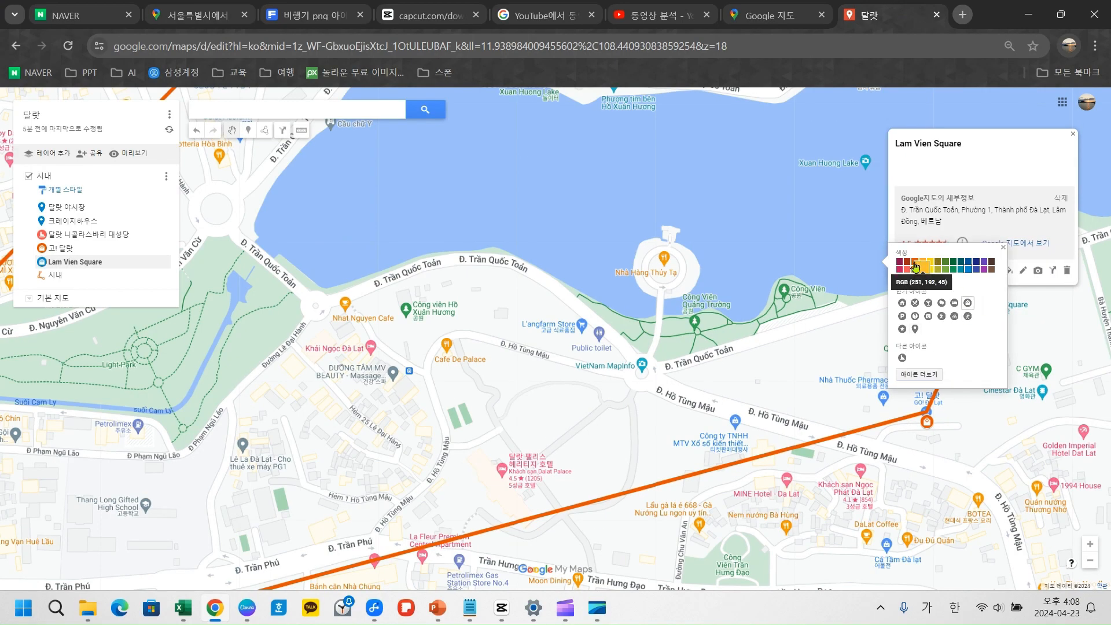
left_click(914, 262)
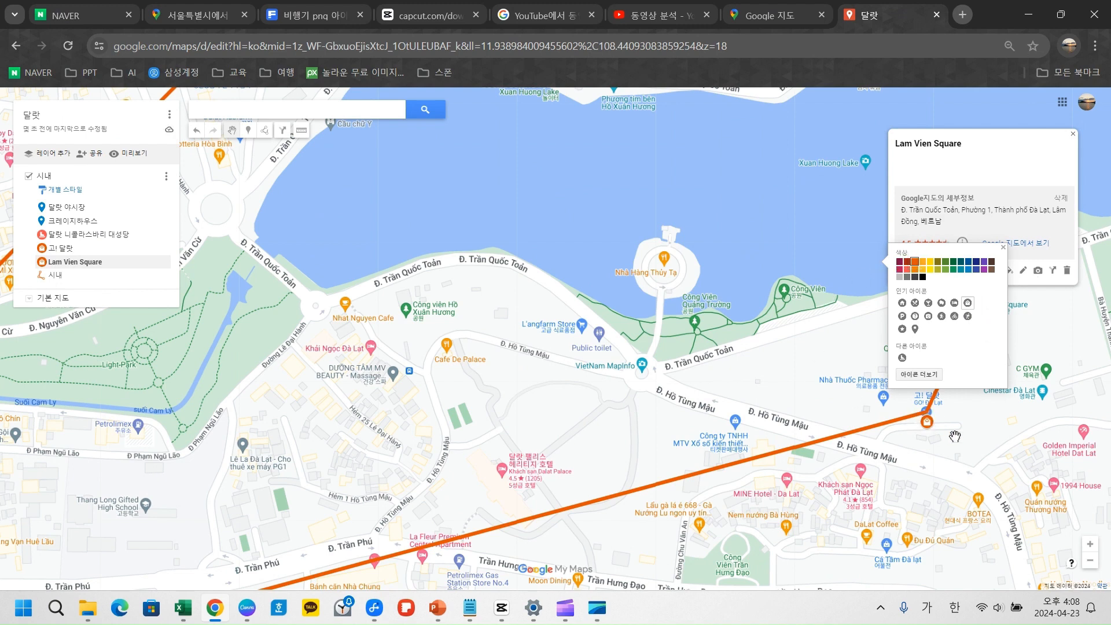
left_click(991, 427)
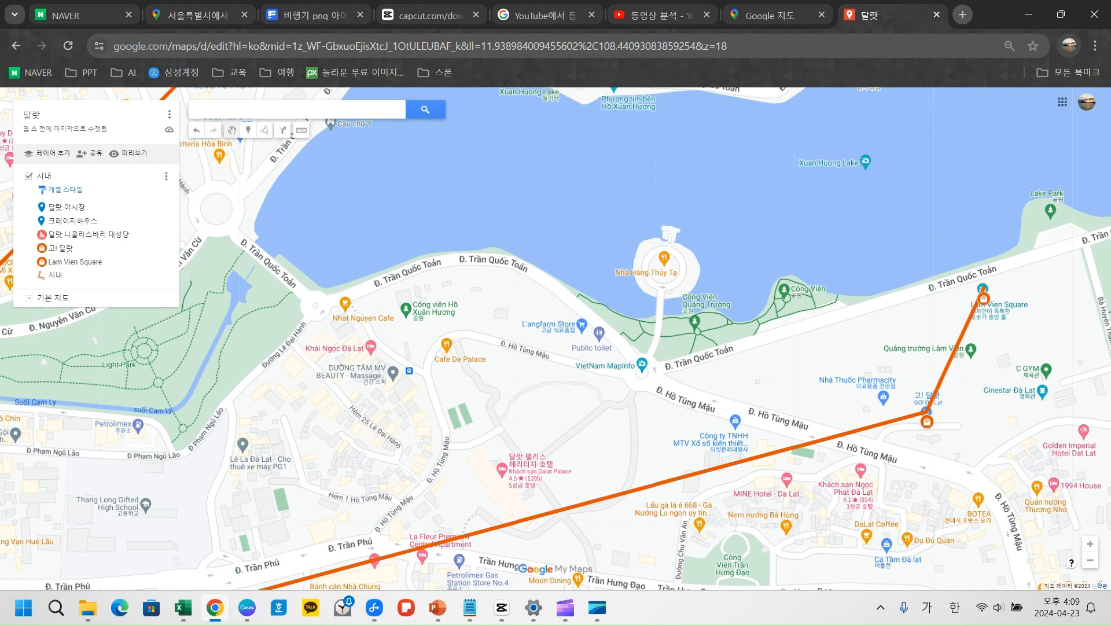
Step: Switch to Samsung Flow and mirror the phone's screen with Smart View
mouse_move(247, 607)
mouse_move(495, 619)
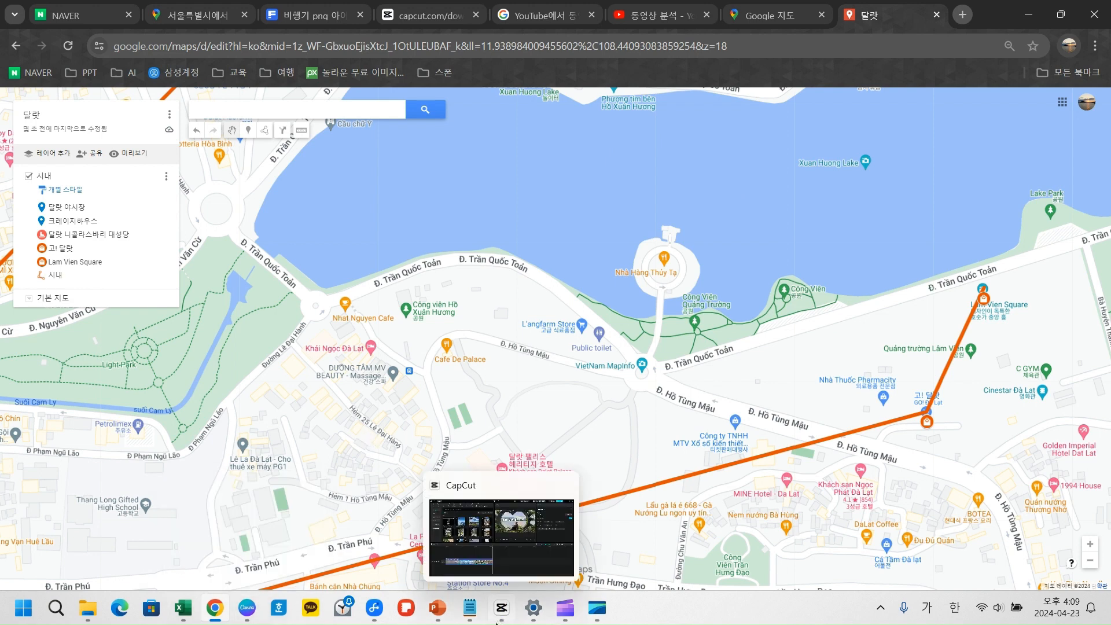
left_click(369, 605)
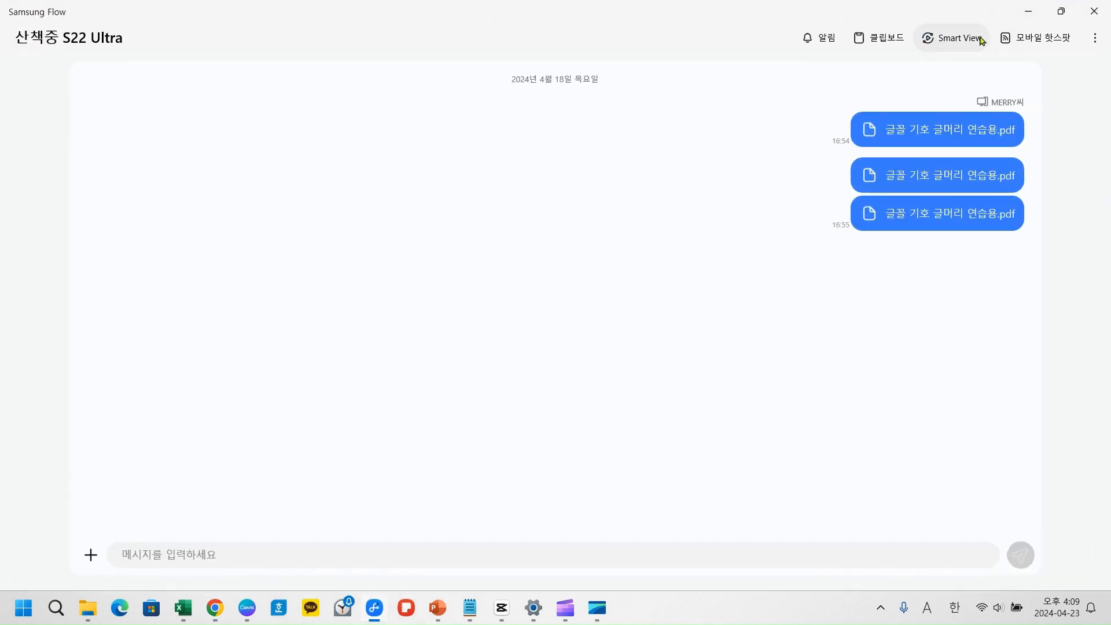
left_click(943, 39)
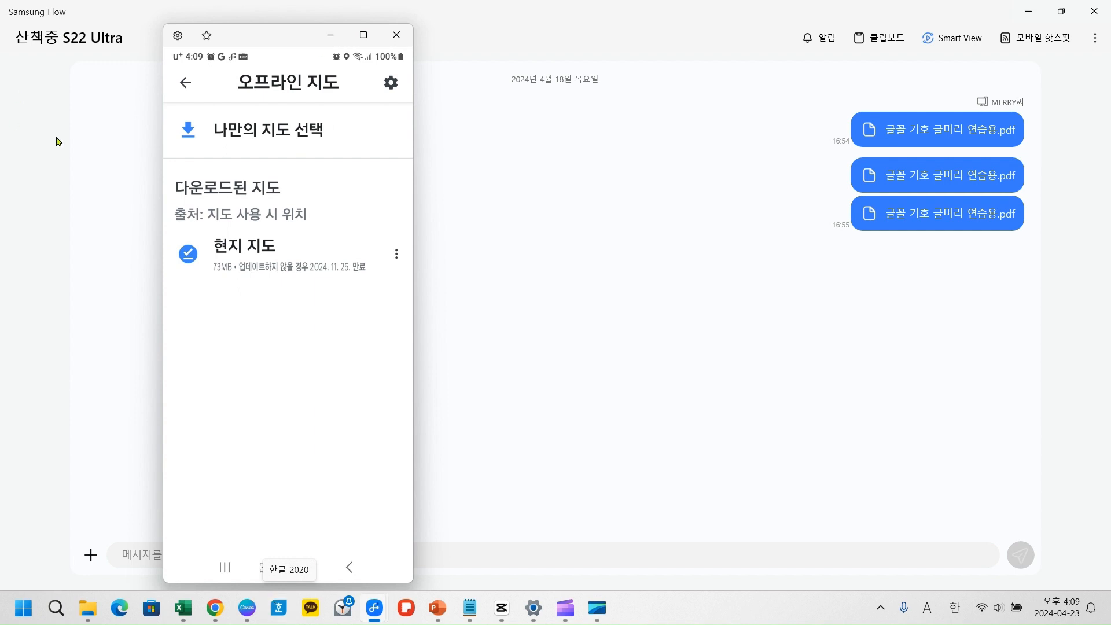
Step: Go back to the saved lists in the phone's Google Maps and reopen the offline maps page (오프라인 지도) through the account menu
left_click(185, 82)
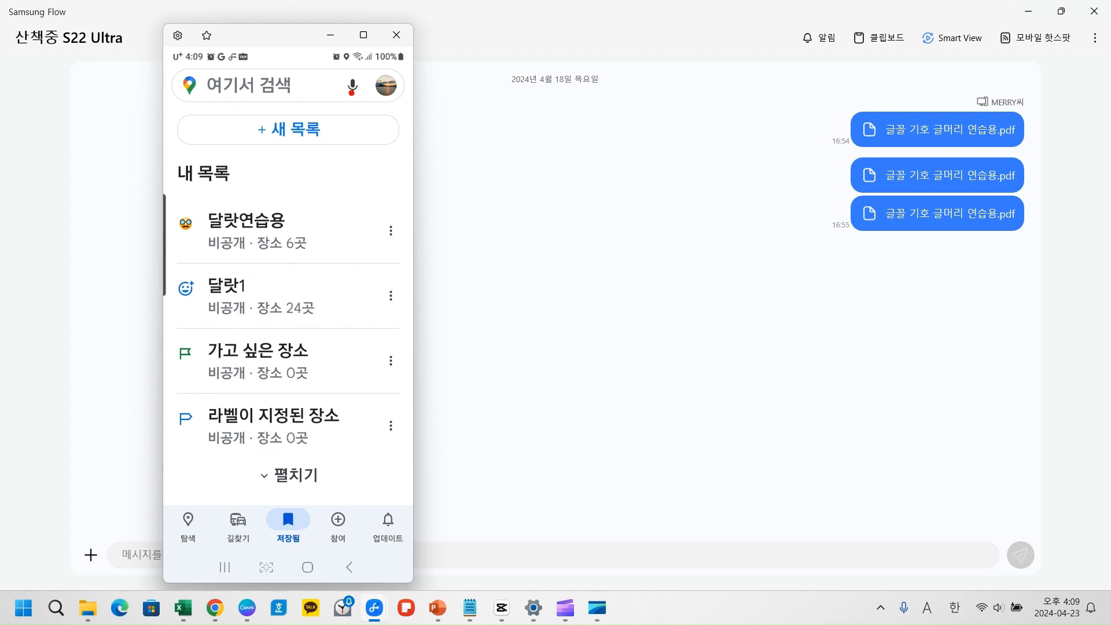
left_click_drag(354, 61, 413, 113)
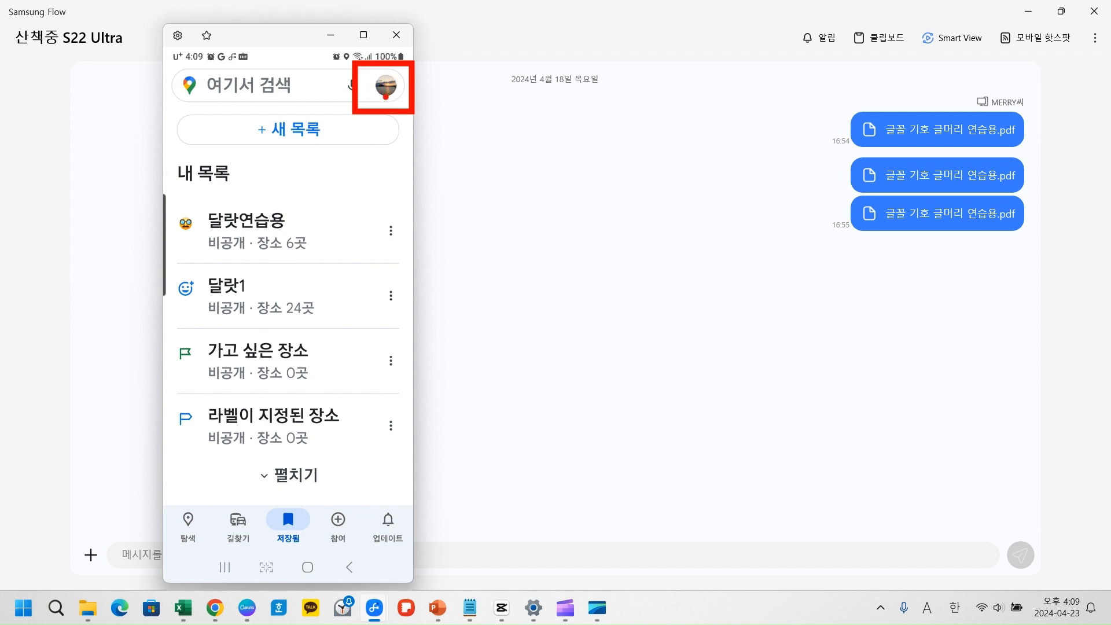
key("Escape")
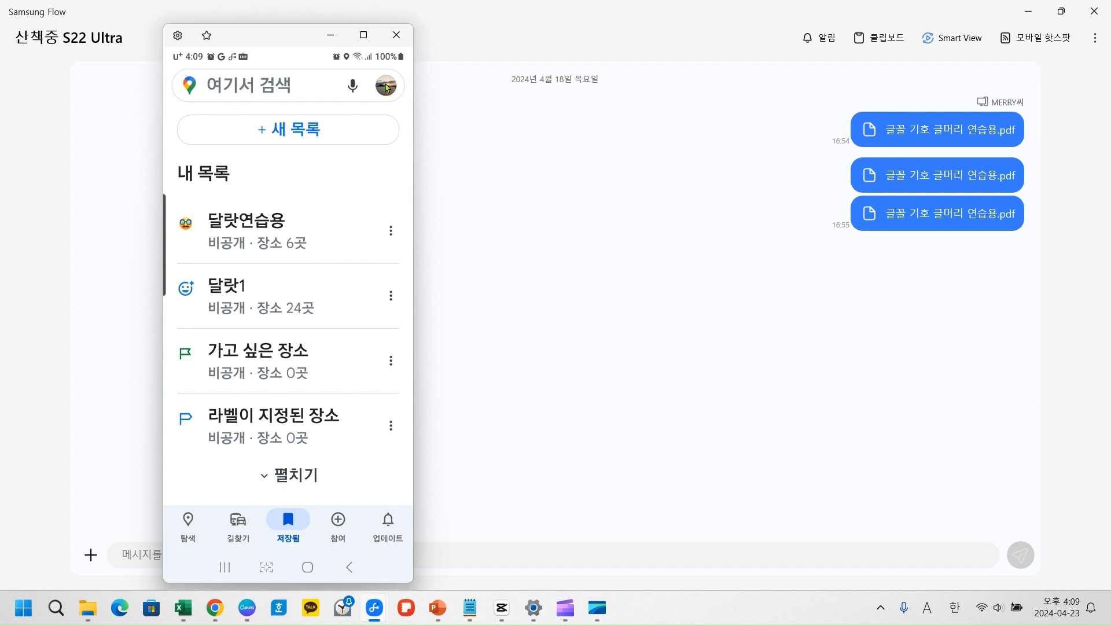
left_click(383, 89)
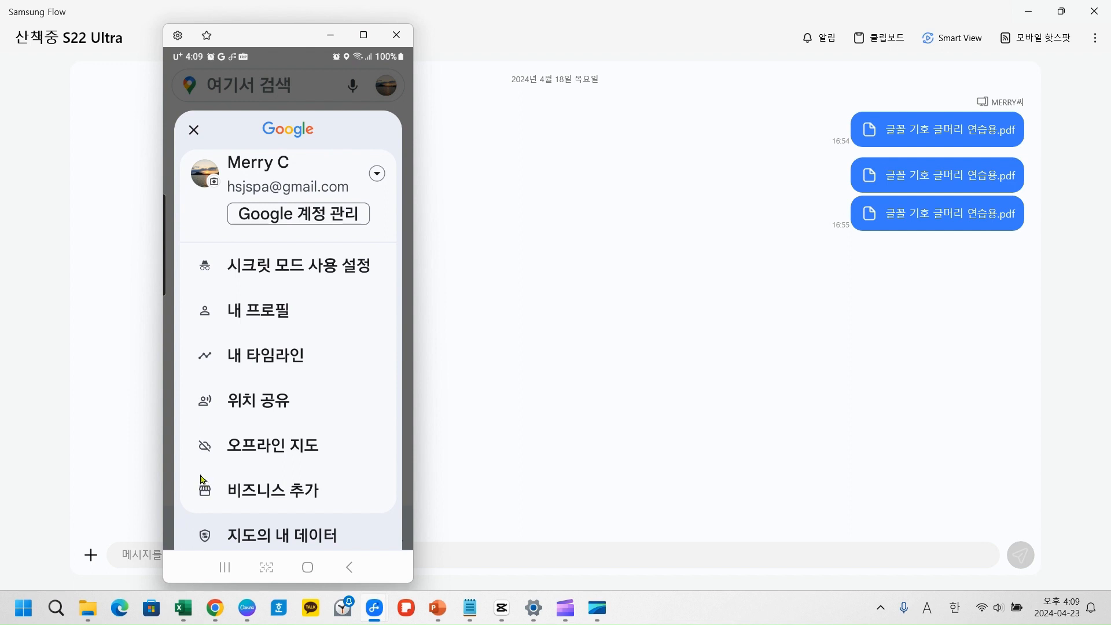
mouse_move(187, 425)
left_mouse_down()
mouse_move(262, 453)
mouse_move(391, 471)
left_mouse_up()
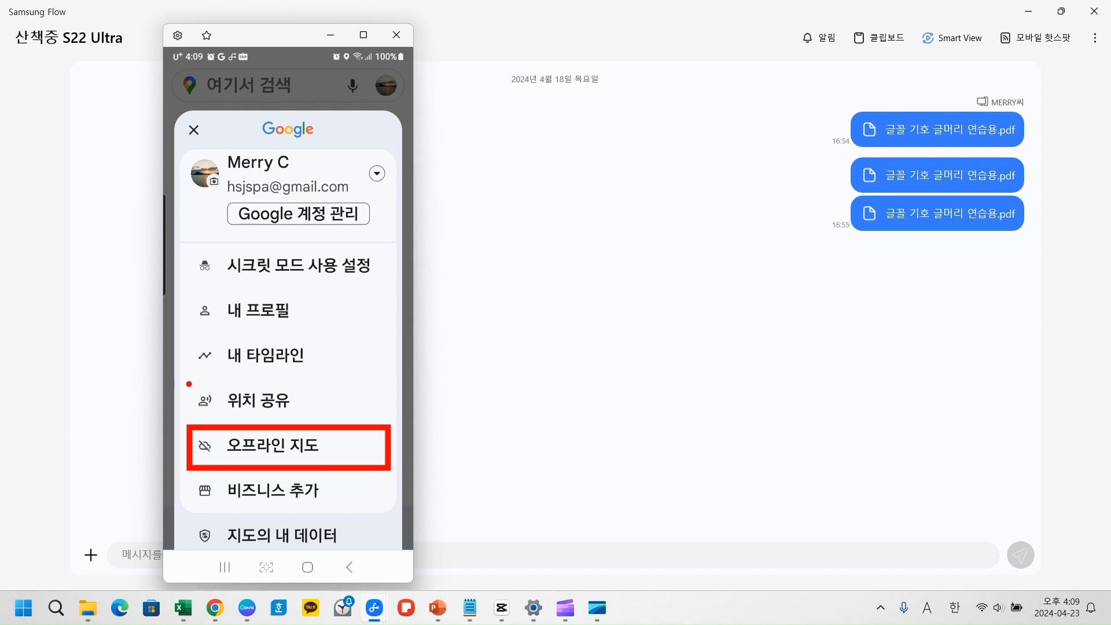
key("Escape")
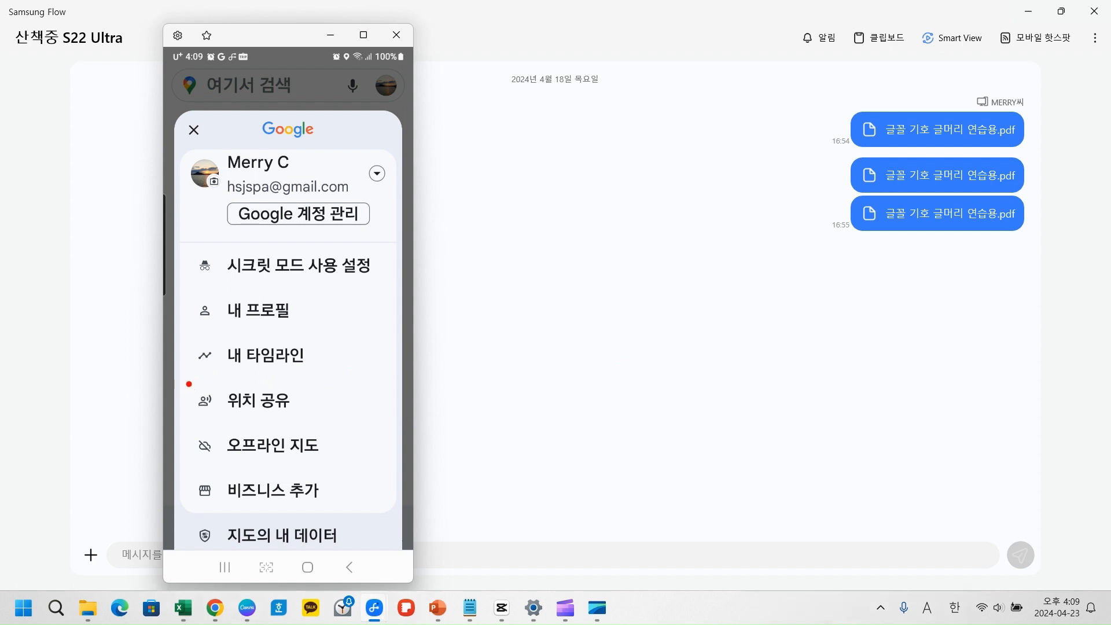
mouse_move(185, 382)
left_mouse_down()
mouse_move(247, 404)
mouse_move(417, 425)
left_mouse_up()
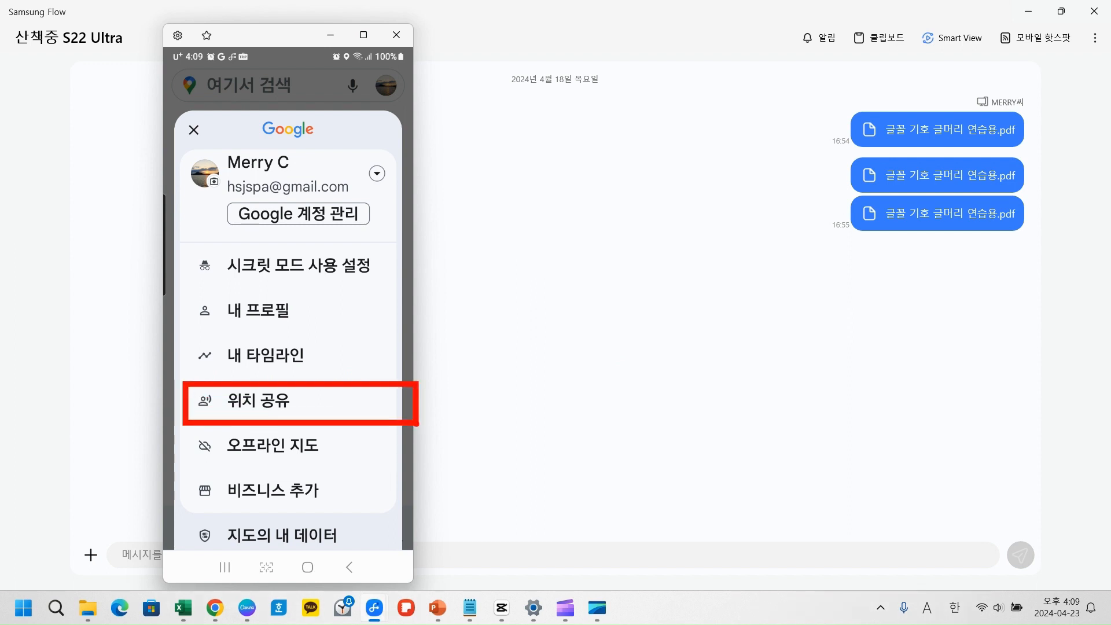
key("Escape")
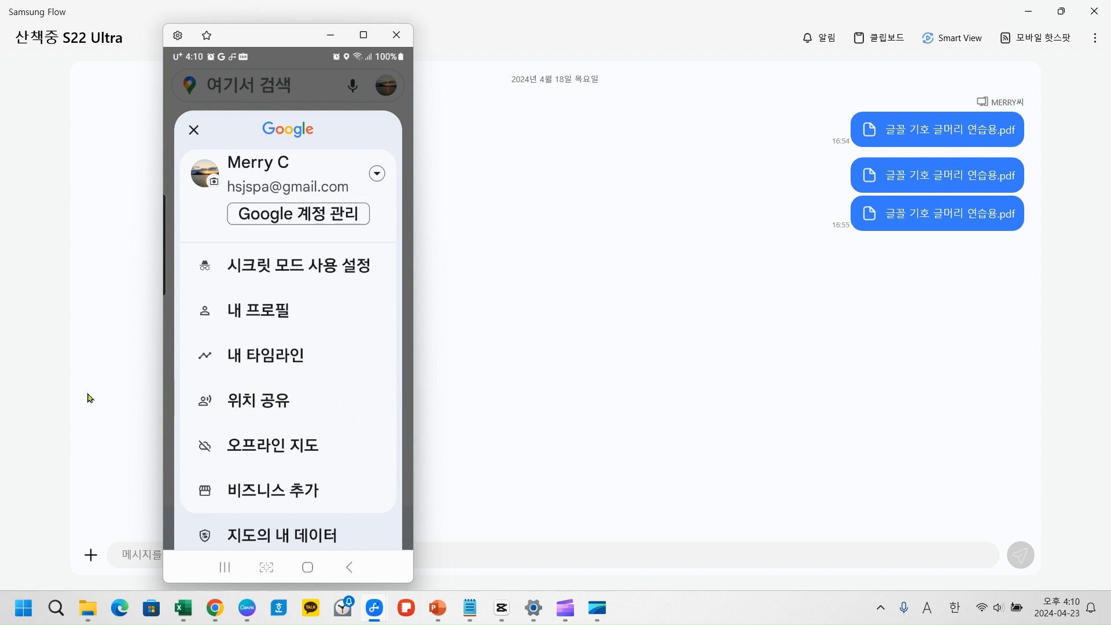
left_click(282, 447)
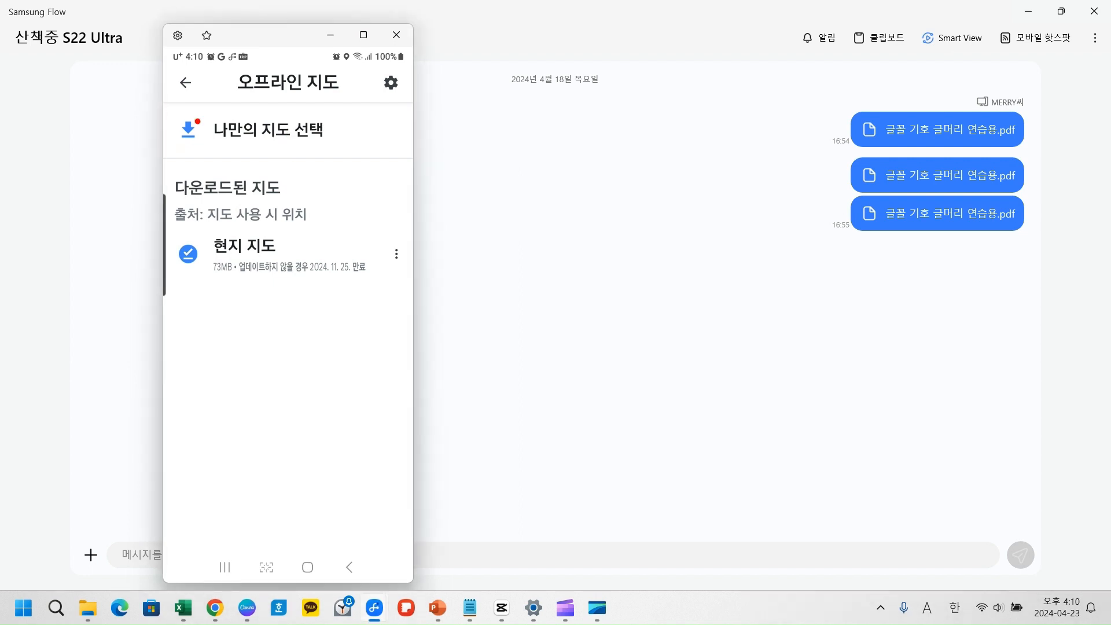
Step: Preview the area selection for downloading a custom offline map (나만의 지도 선택) and close it without downloading
left_click_drag(164, 106, 389, 165)
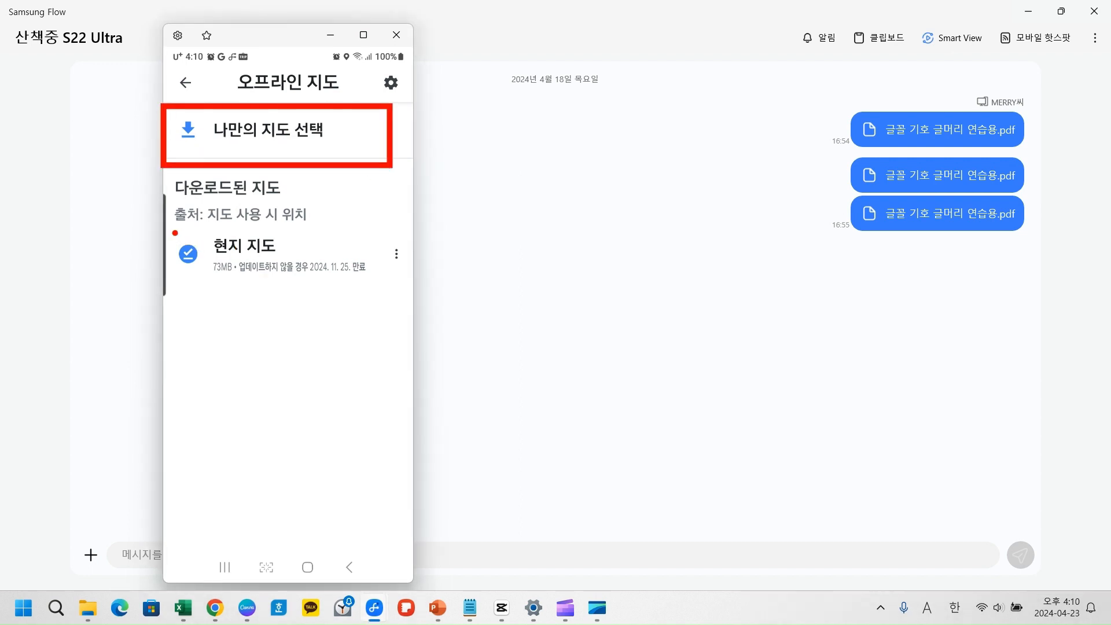
left_click_drag(172, 233, 431, 284)
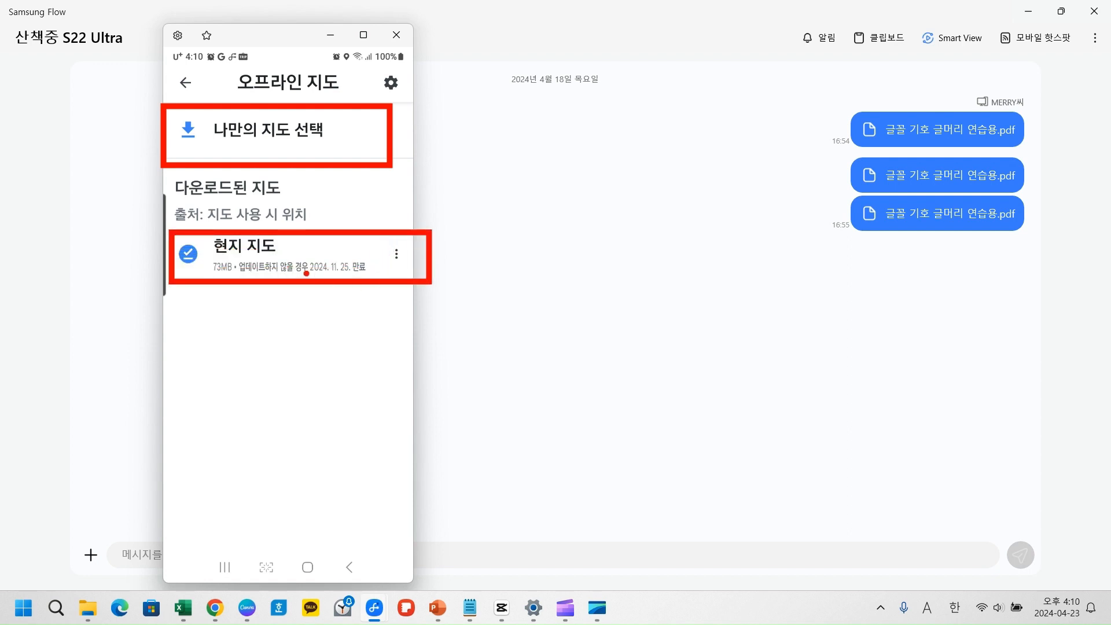
left_click_drag(305, 274, 378, 273)
key("Escape")
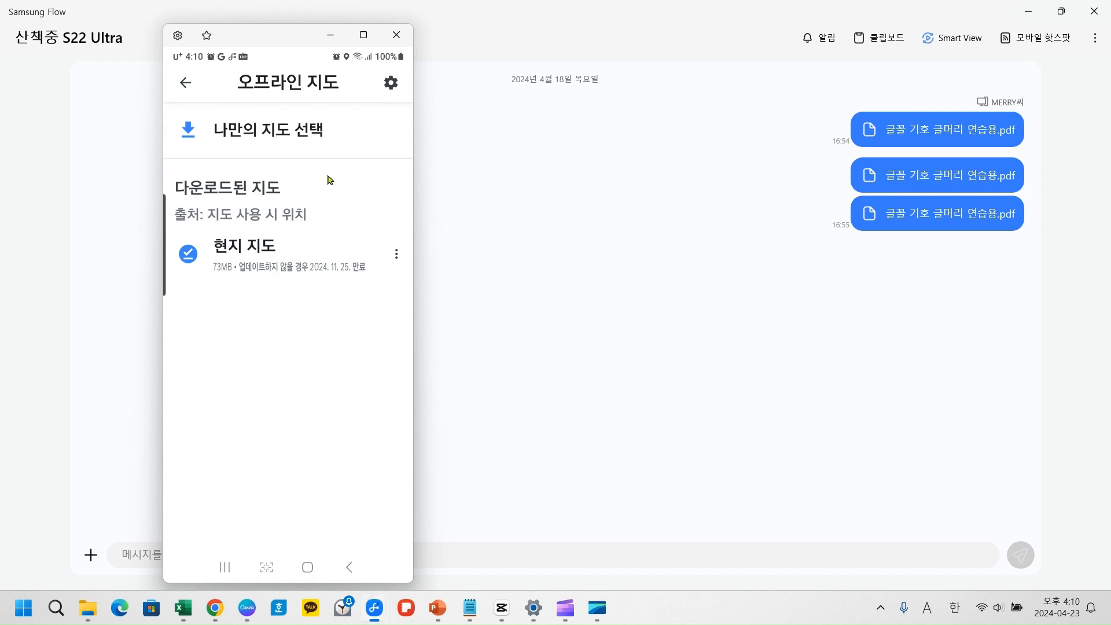
left_click(290, 135)
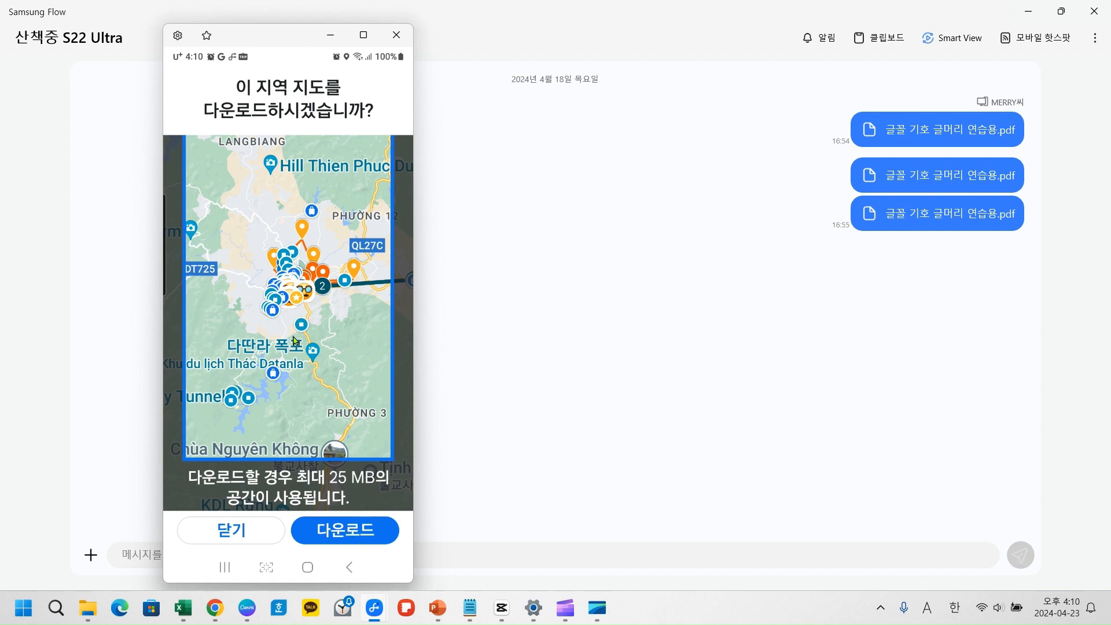
left_click(239, 530)
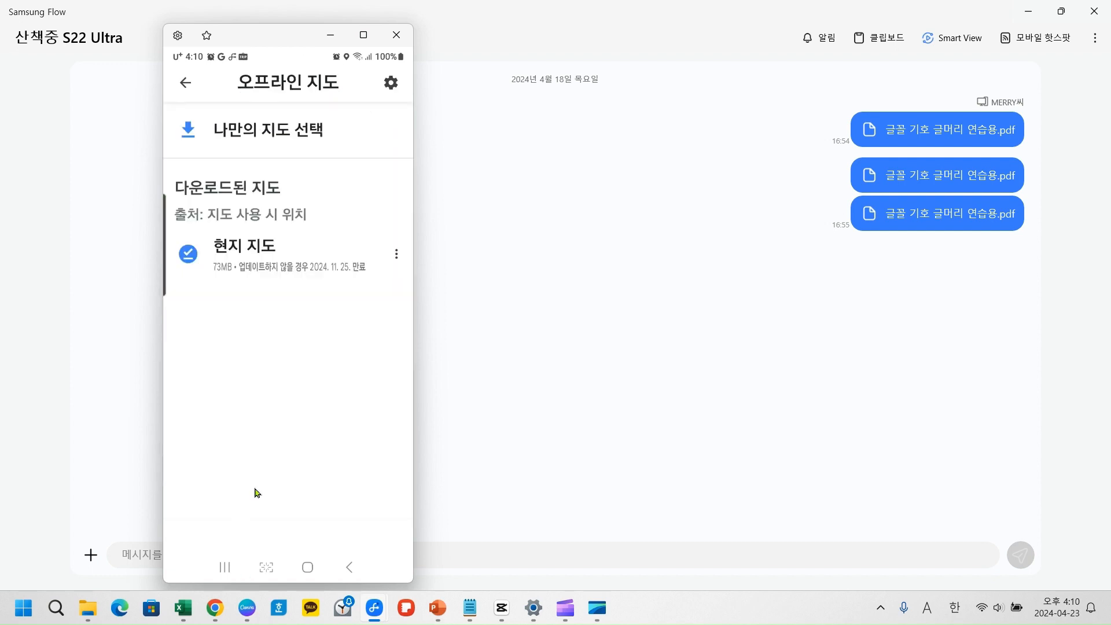
Step: Leave the offline maps page and open the Google account menu from the saved lists
left_click(314, 253)
left_click(188, 83)
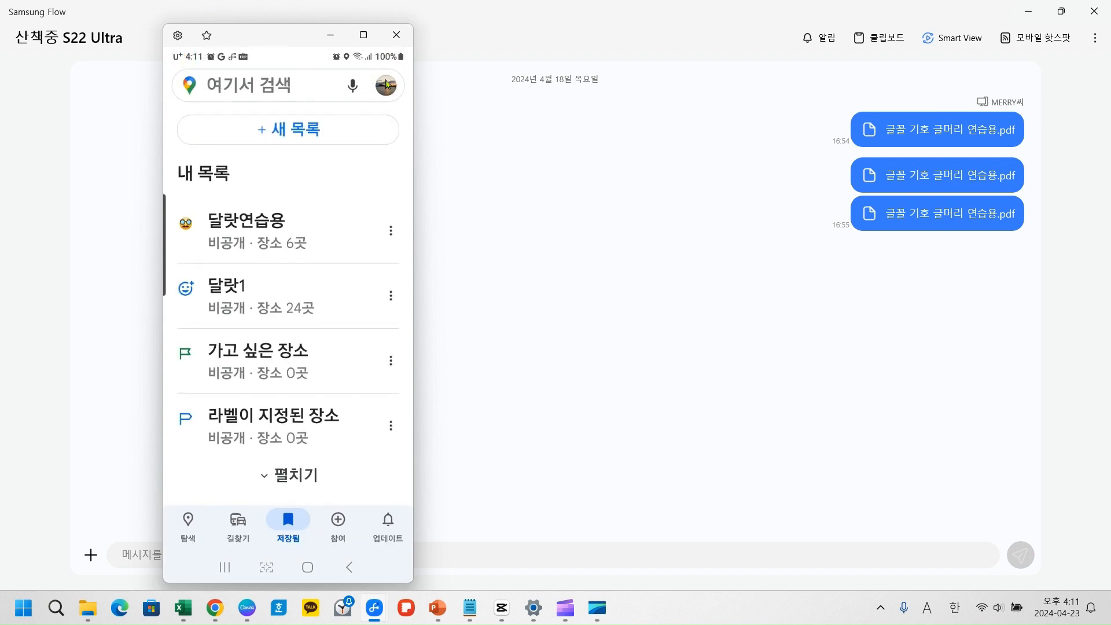
left_click(387, 85)
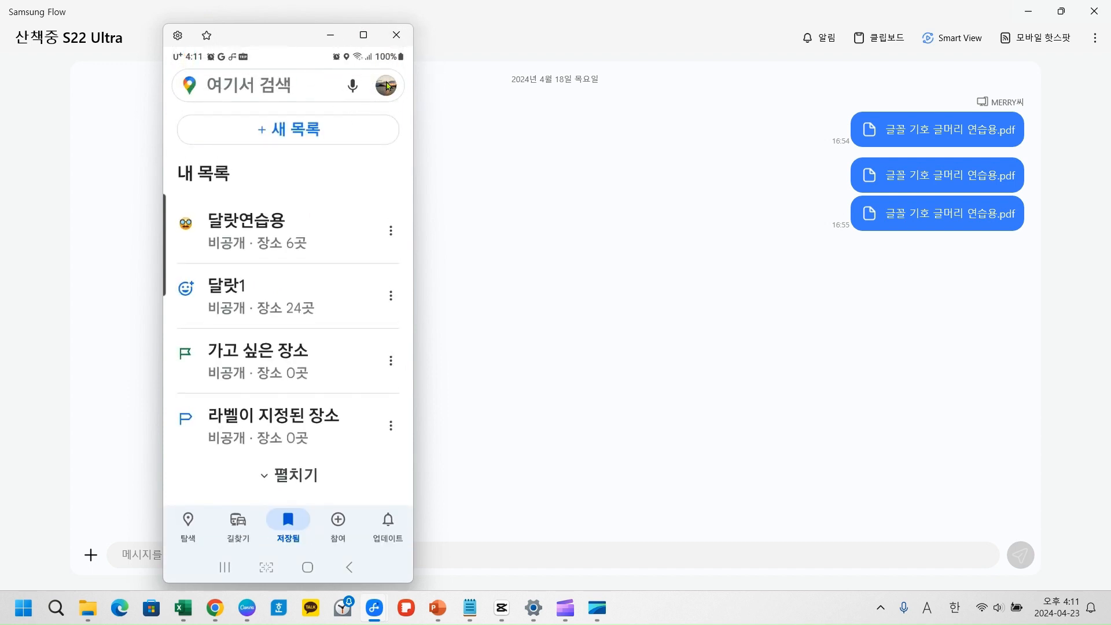